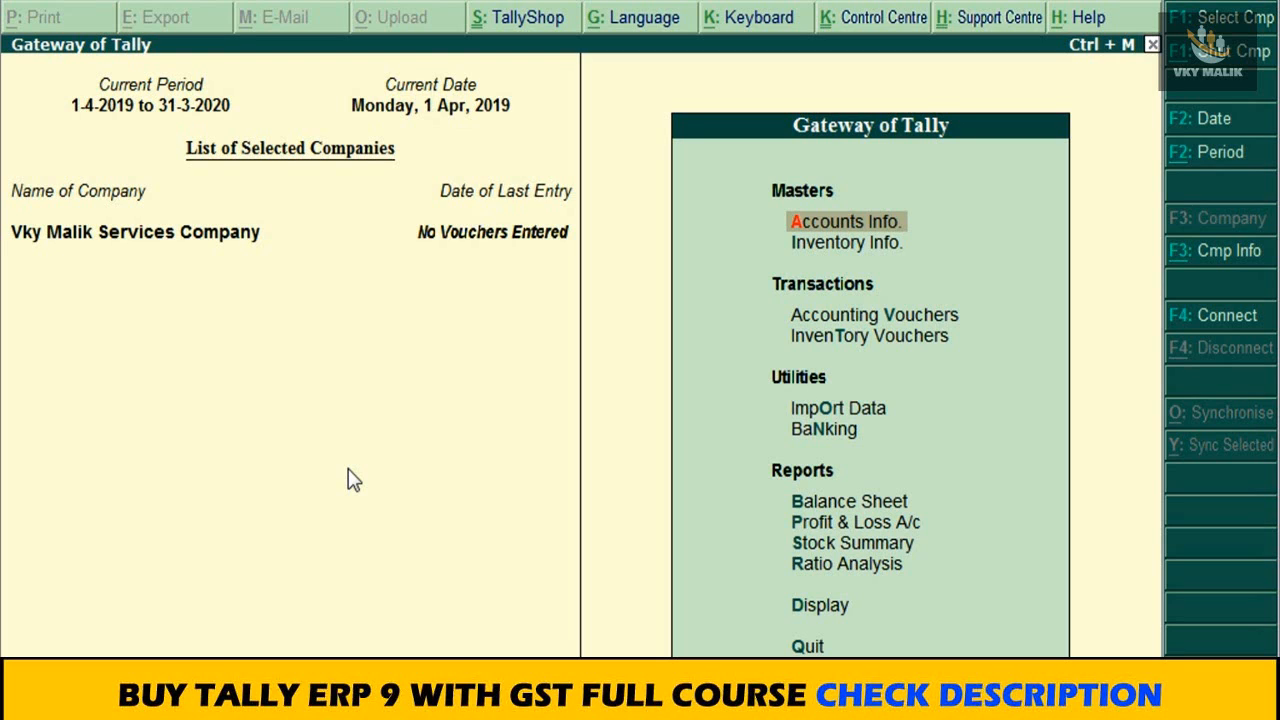
{"action": "key", "text": "Down"}
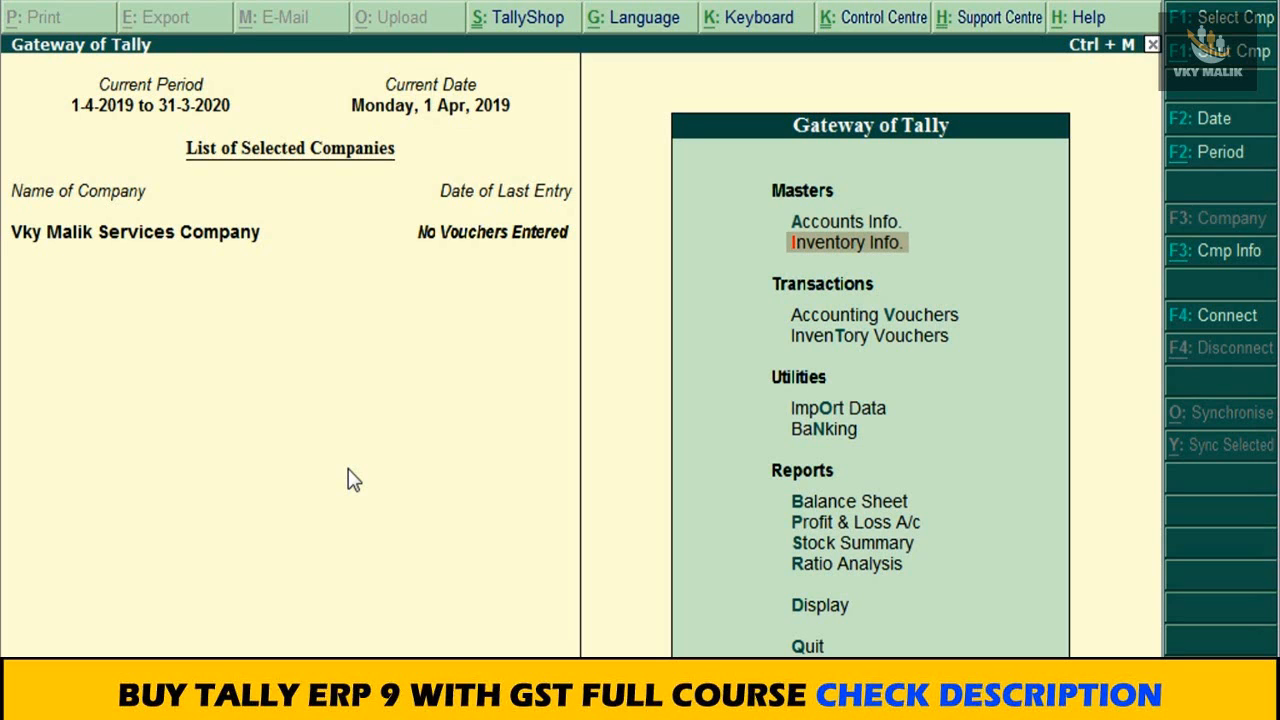
{"action": "key", "text": "Down"}
{"action": "key", "text": "Up"}
{"action": "key", "text": "Down"}
{"action": "key", "text": "Down"}
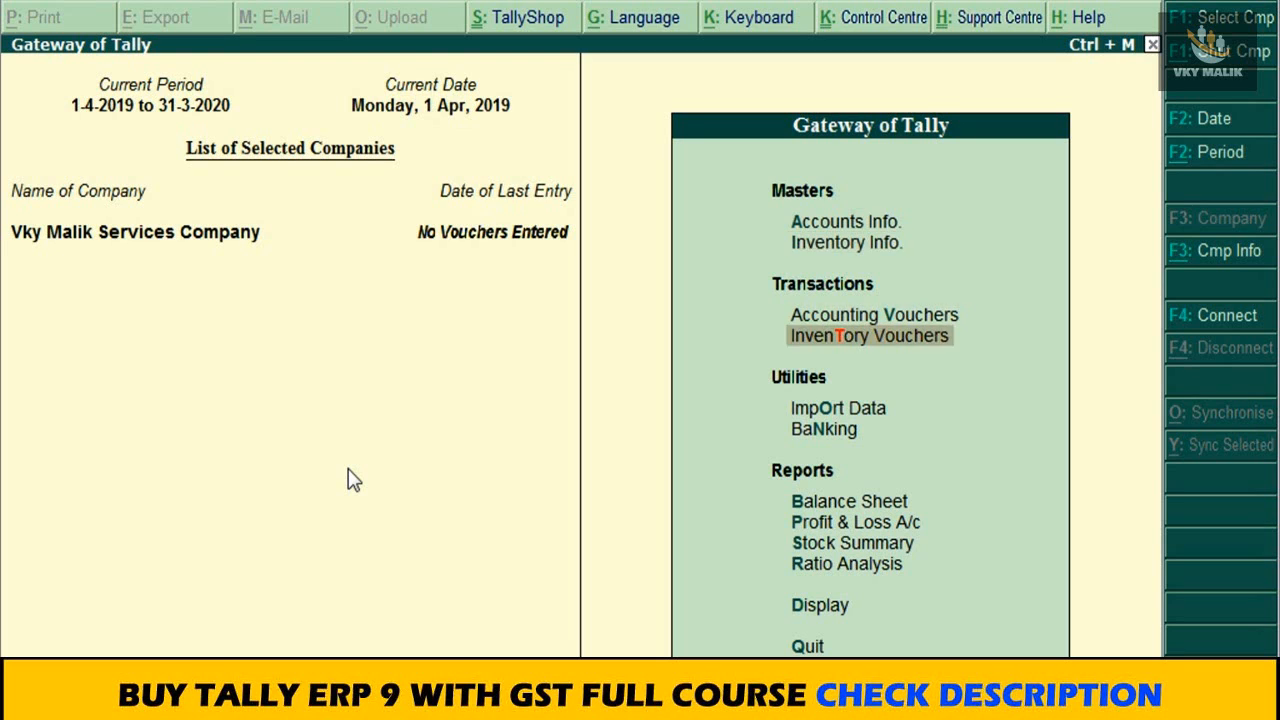
{"action": "key", "text": "Down"}
{"action": "key", "text": "Up"}
{"action": "key", "text": "Up"}
{"action": "key", "text": "Up"}
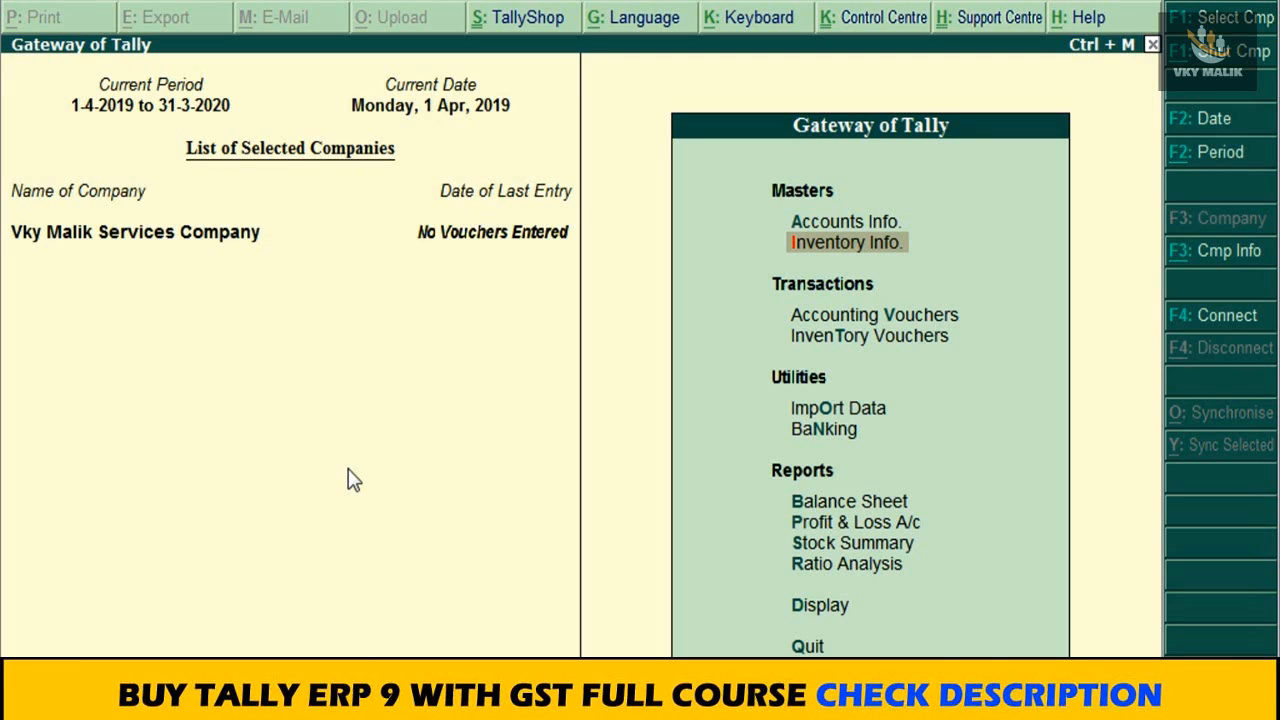
Step: Set Maintain accounts only to Yes in the company's Accounting Features and return to the Gateway of Tally
{"action": "key", "text": "F11"}
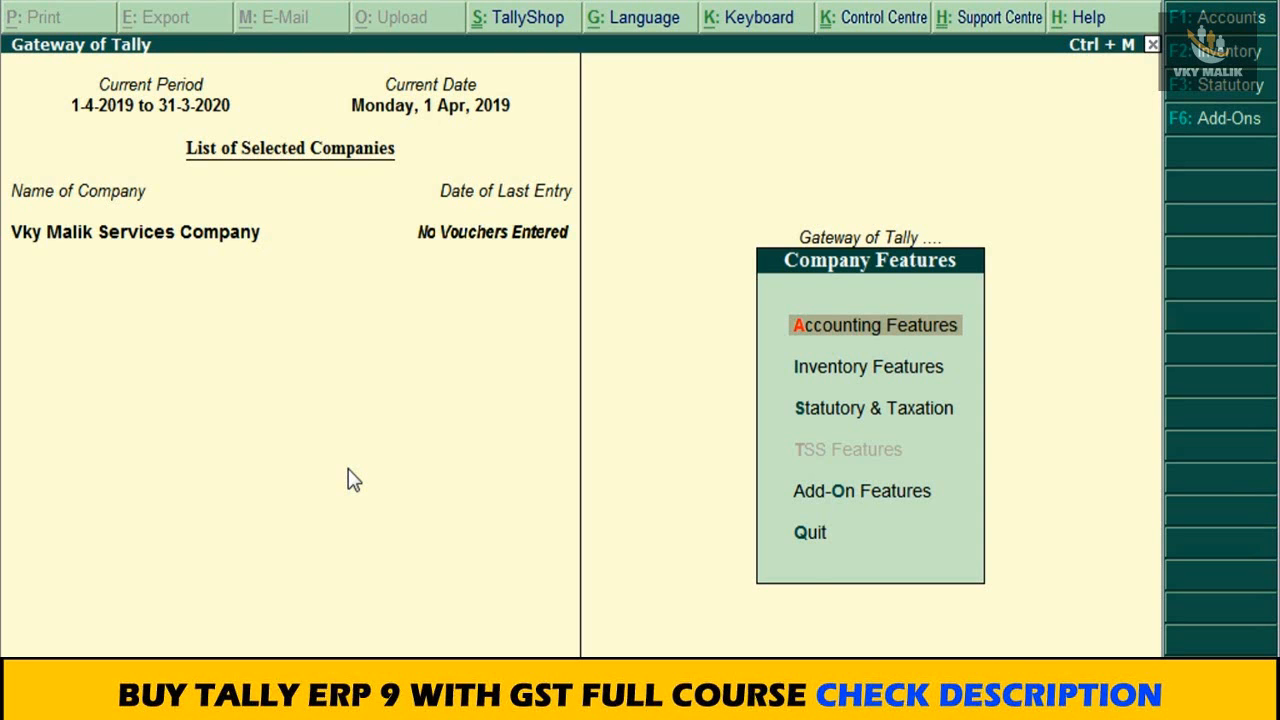
{"action": "key", "text": "Return"}
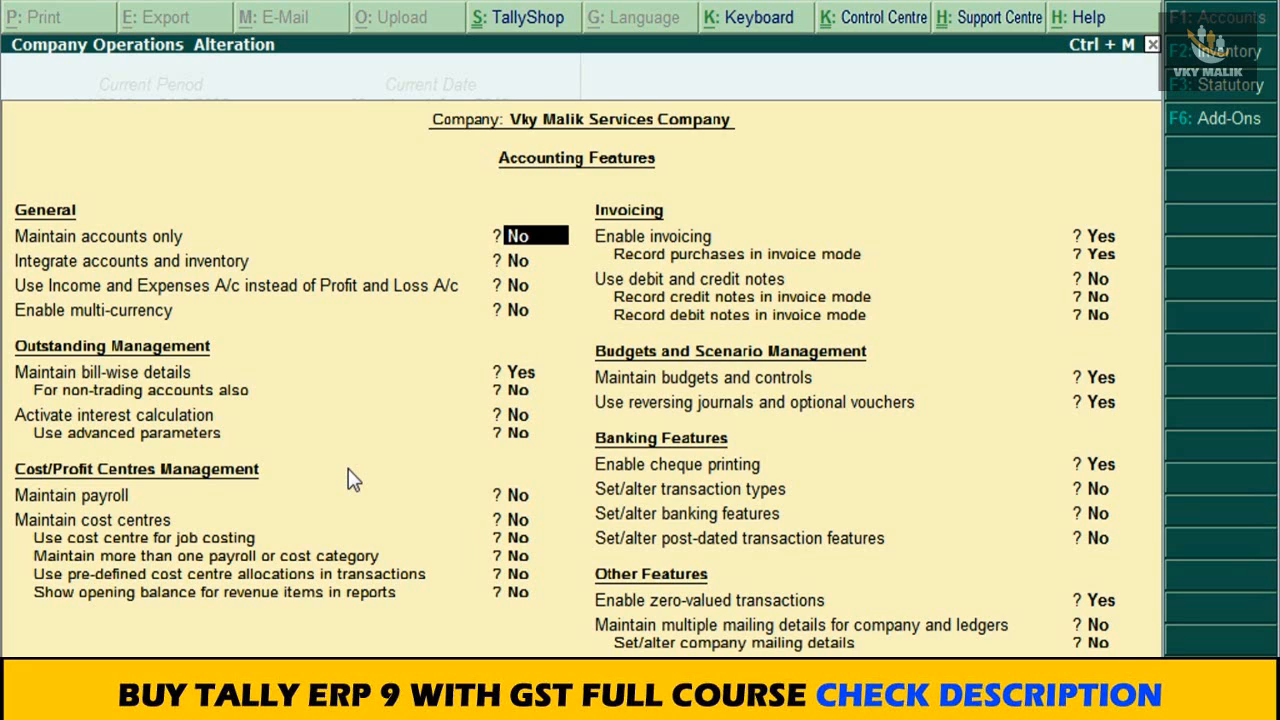
{"action": "type", "text": "Y"}
{"action": "key", "text": "Return"}
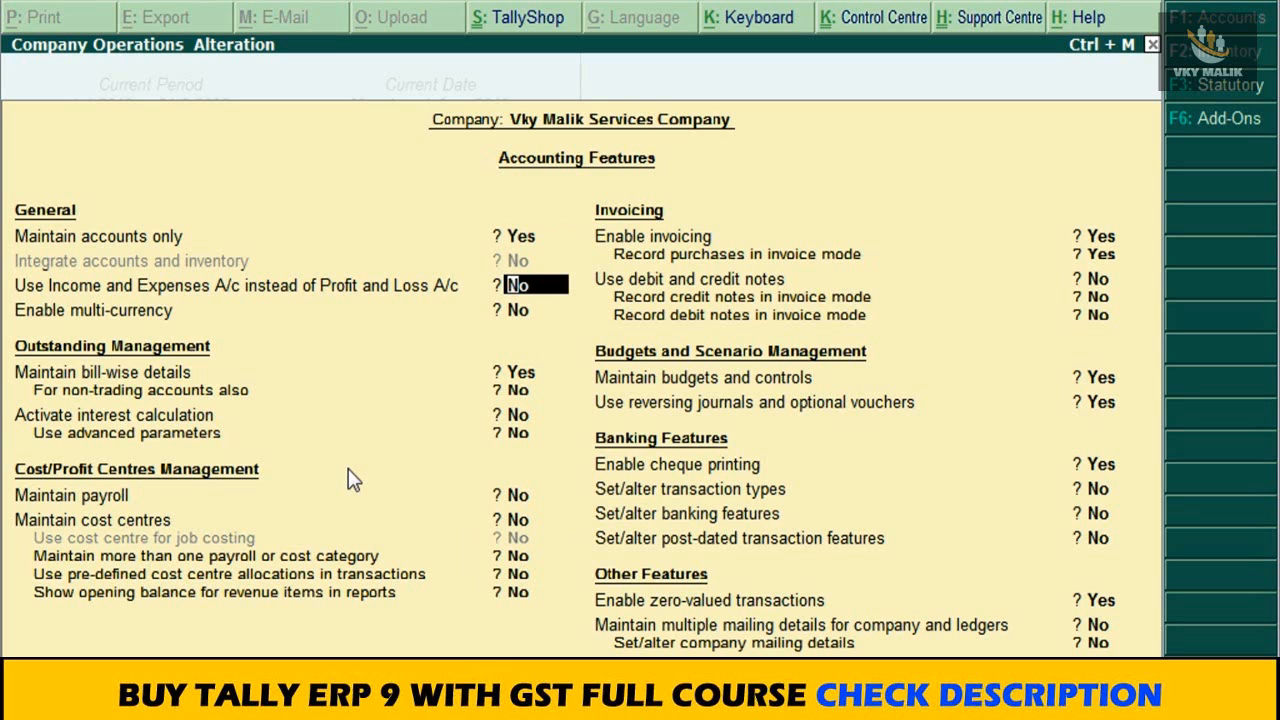
{"action": "key", "text": "Escape"}
{"action": "key", "text": "Escape"}
{"action": "key", "text": "Escape"}
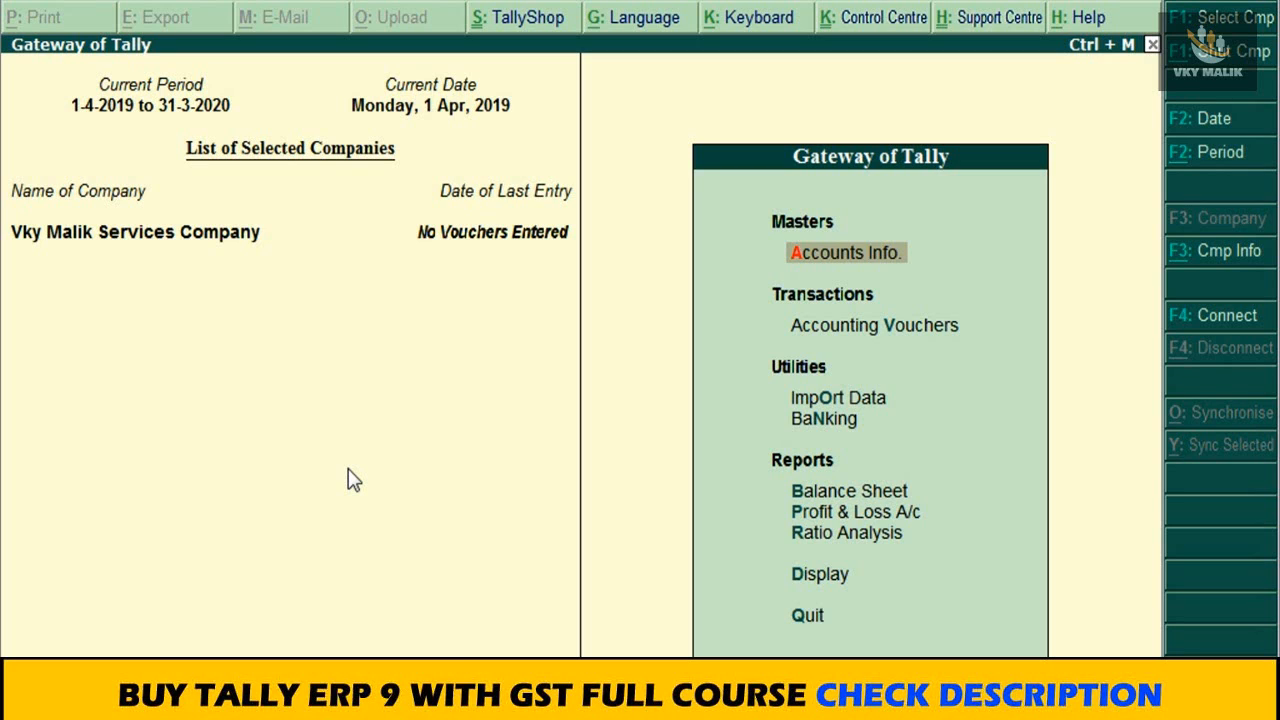
Step: Open the company's GST details by setting Set/alter GST details to Yes in the Statutory & Taxation features
{"action": "key", "text": "F11"}
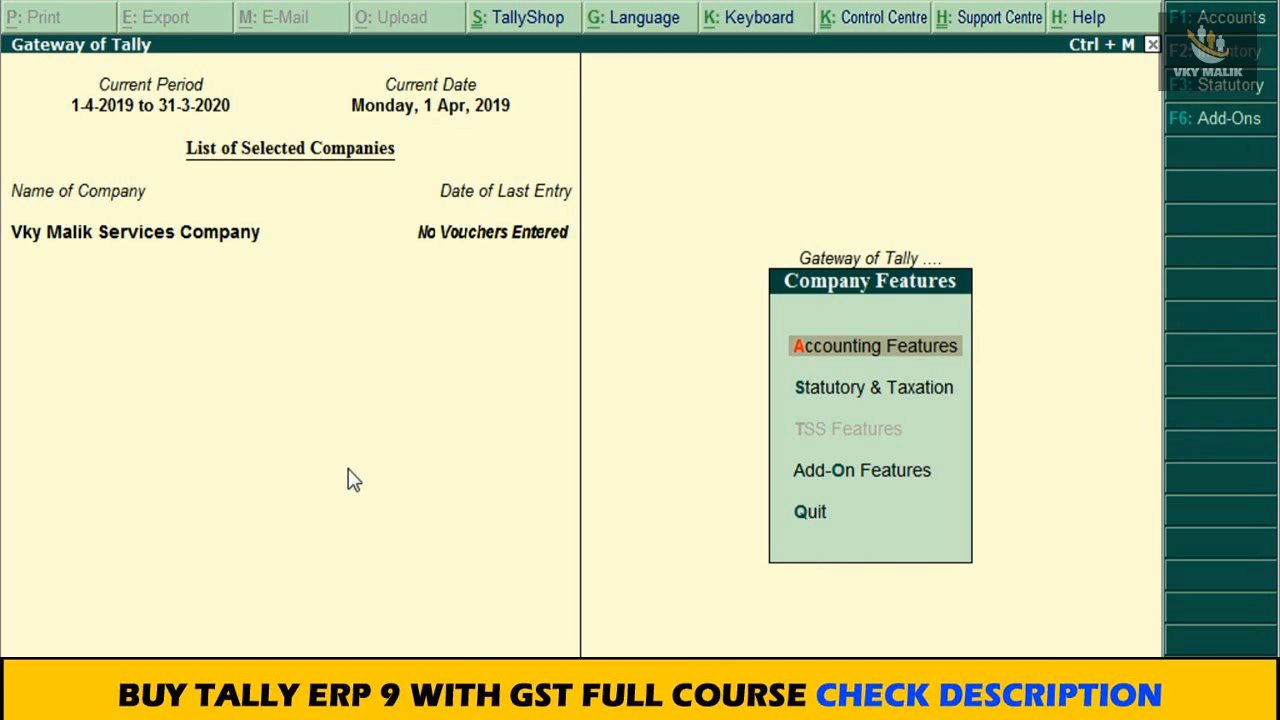
{"action": "key", "text": "Down"}
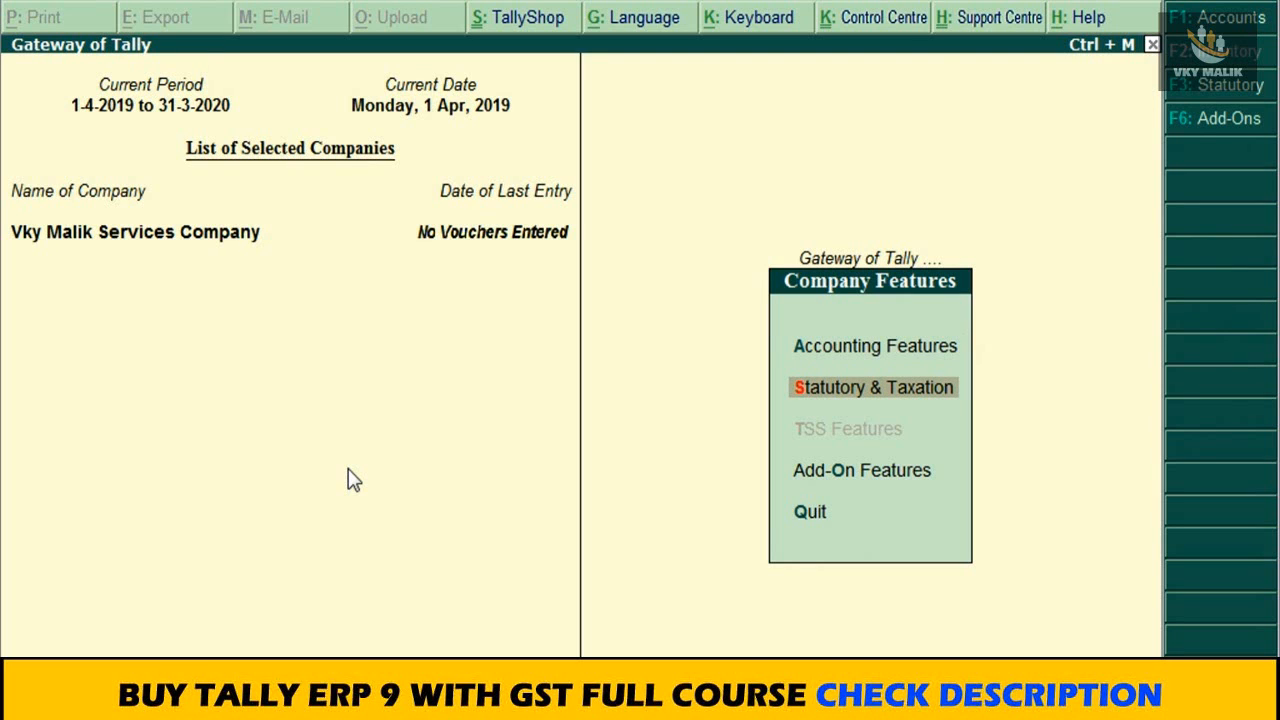
{"action": "key", "text": "Return"}
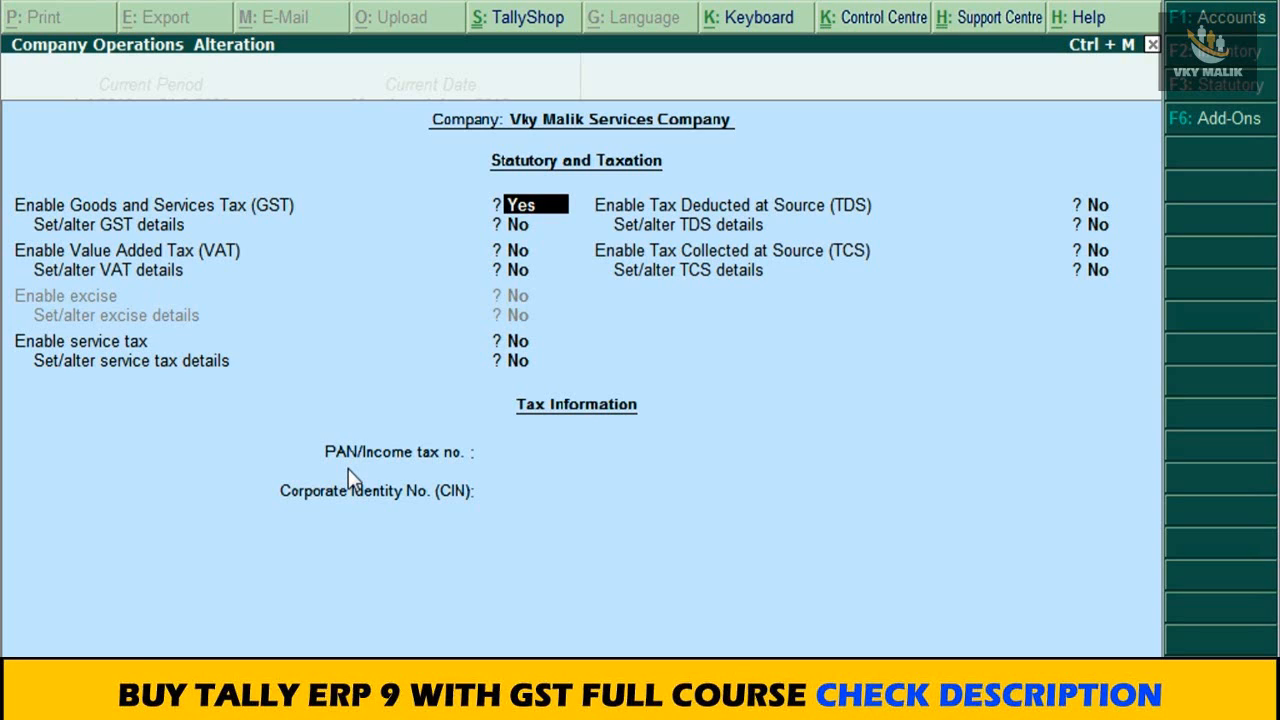
{"action": "key", "text": "Return"}
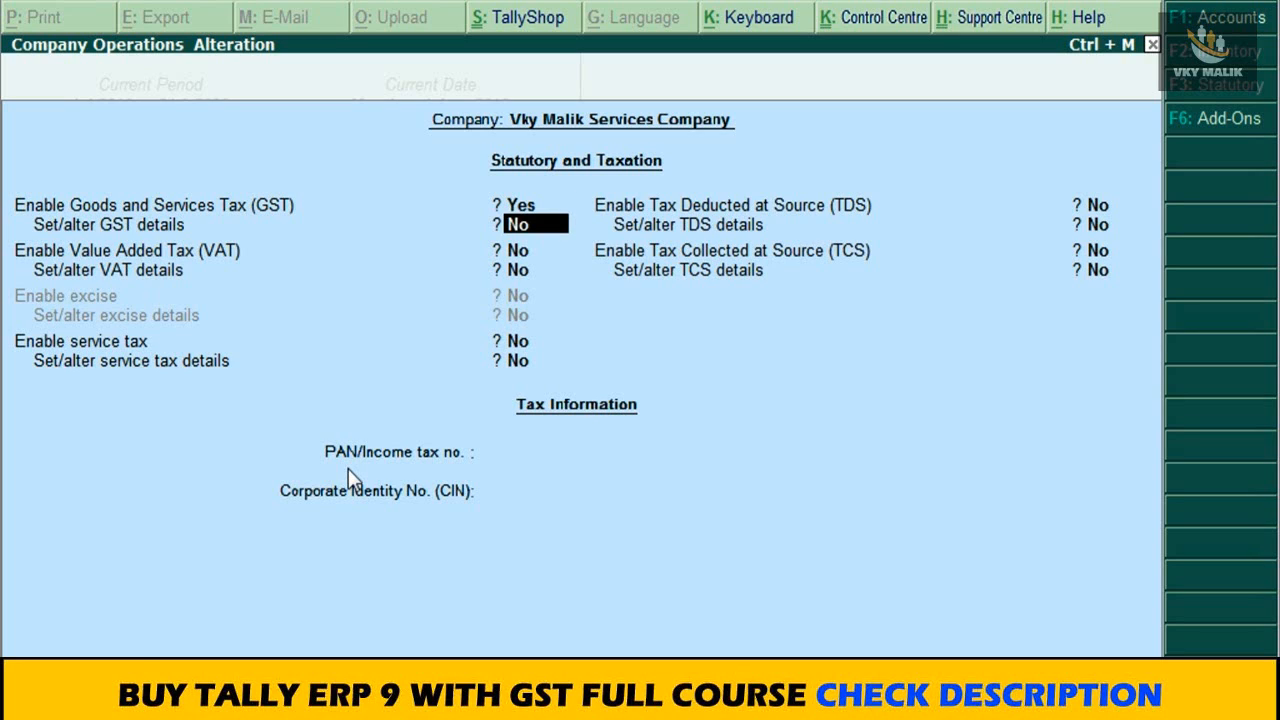
{"action": "type", "text": "Y"}
{"action": "key", "text": "Return"}
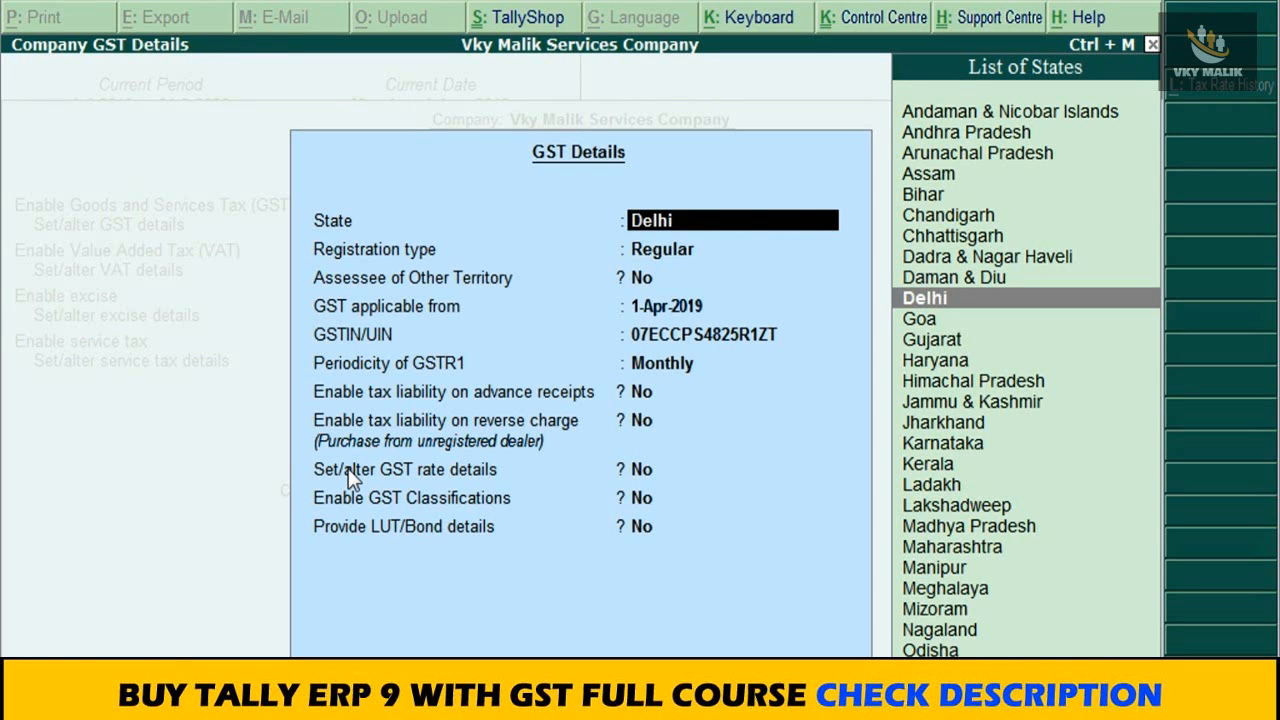
Step: Review the company's GST details from state to GSTR1 periodicity, accept them and return to the Gateway of Tally
{"action": "key", "text": "Return"}
{"action": "key", "text": "Return"}
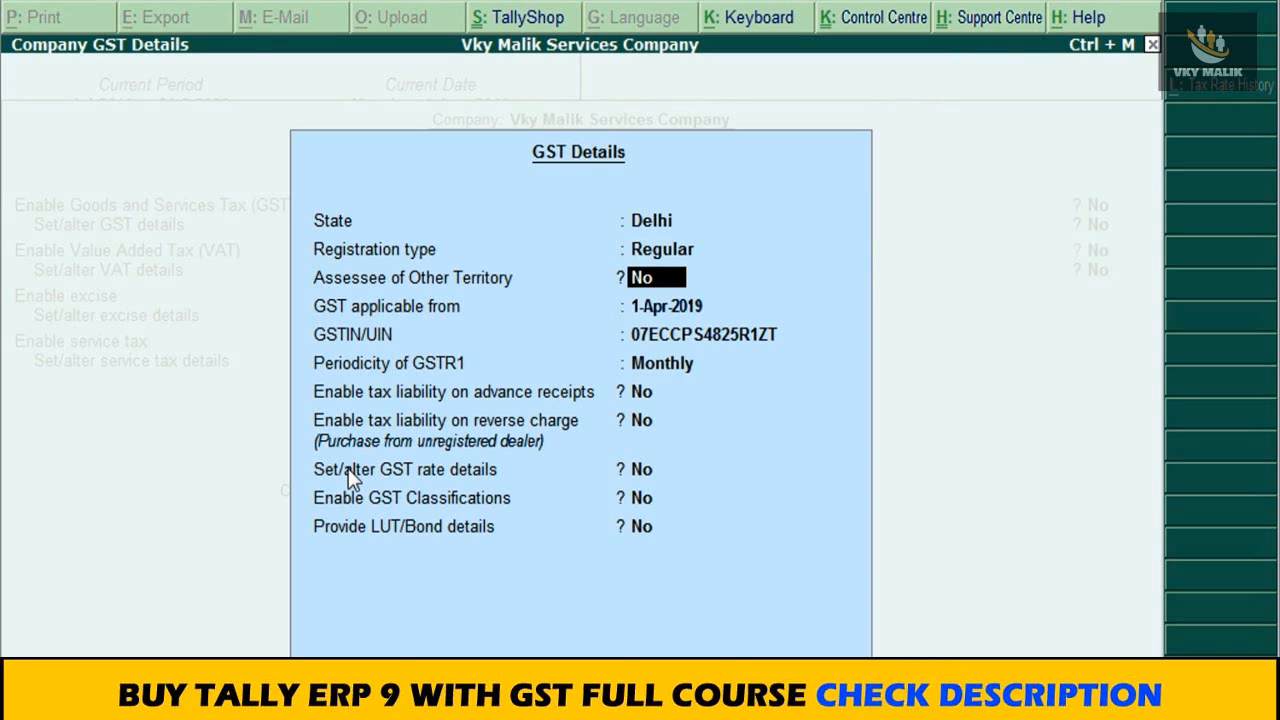
{"action": "key", "text": "Return"}
{"action": "key", "text": "Return"}
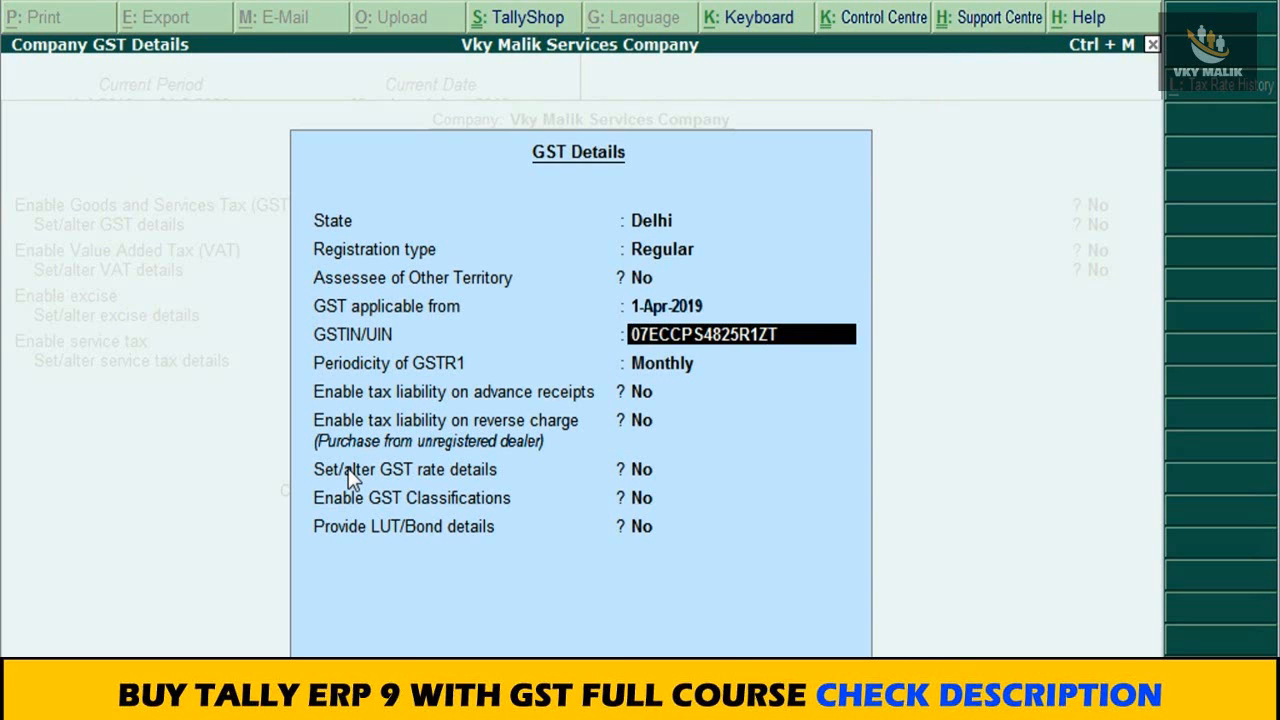
{"action": "key", "text": "Return"}
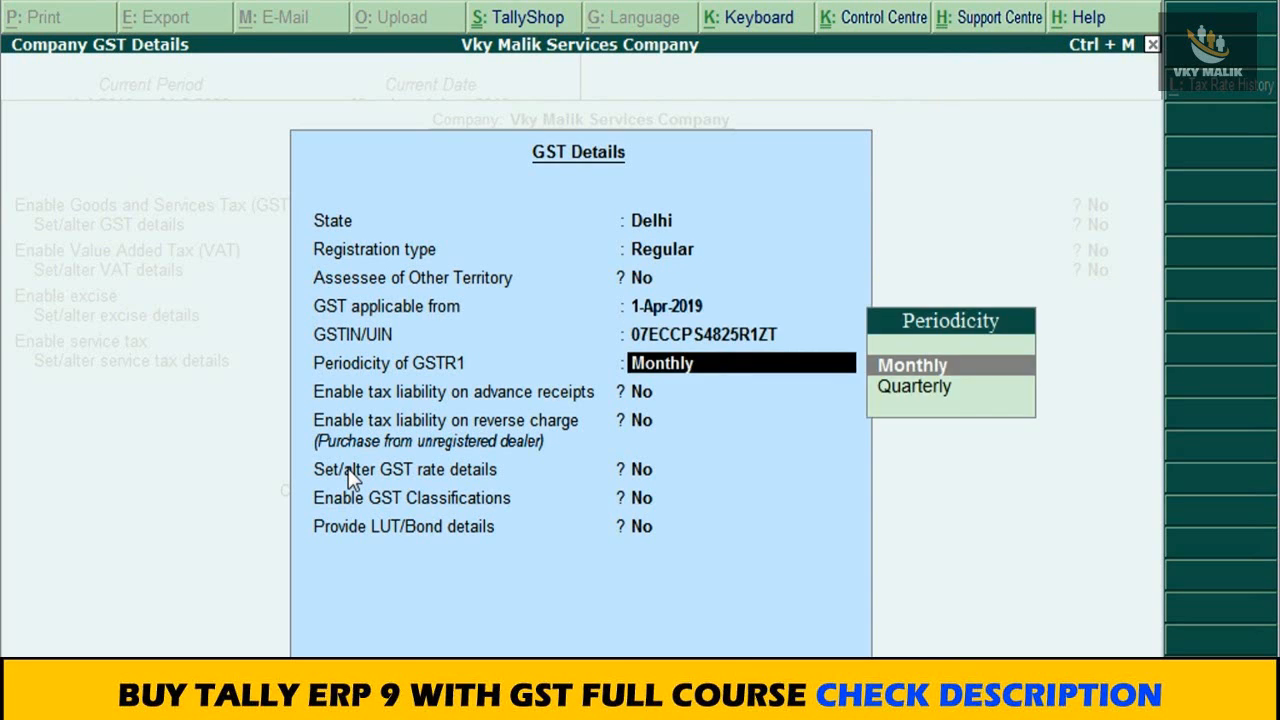
{"action": "key", "text": "Return"}
{"action": "key", "text": "Return"}
{"action": "key", "text": "Return"}
{"action": "key", "text": "Return"}
{"action": "key", "text": "Return"}
{"action": "key", "text": "Return"}
{"action": "left_click", "coordinate": [345, 468]}
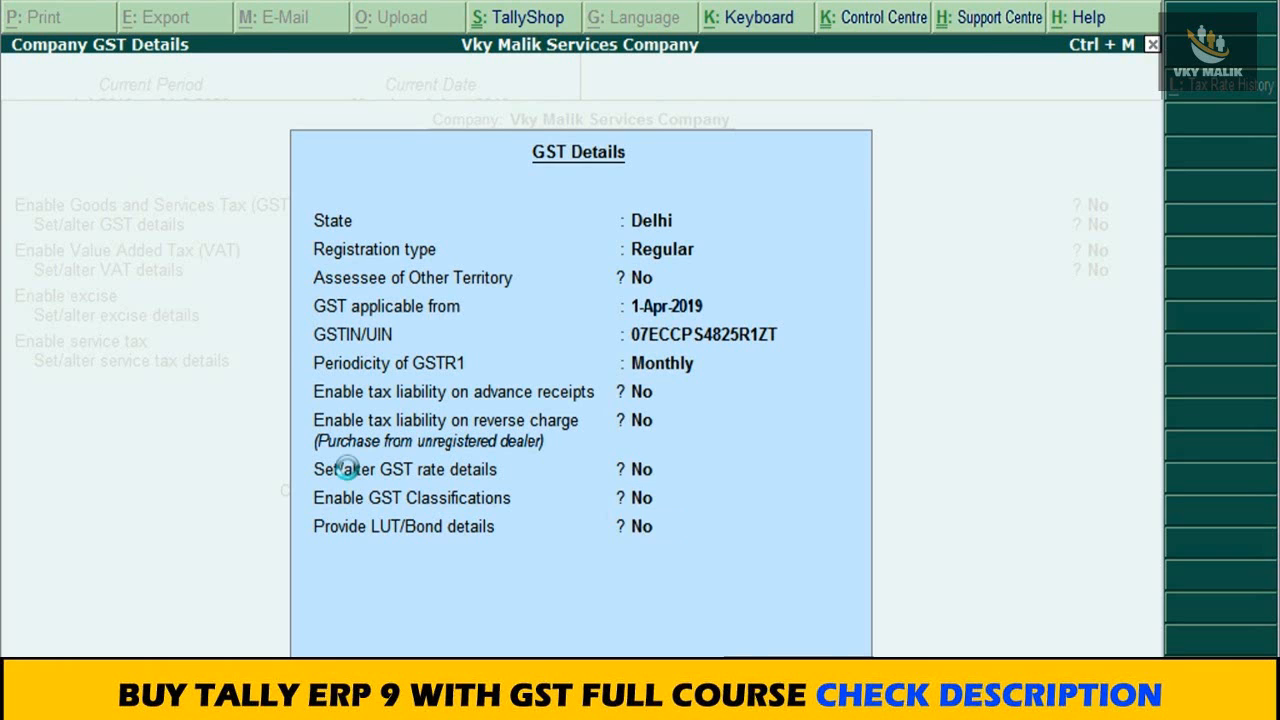
{"action": "key", "text": "ctrl+a"}
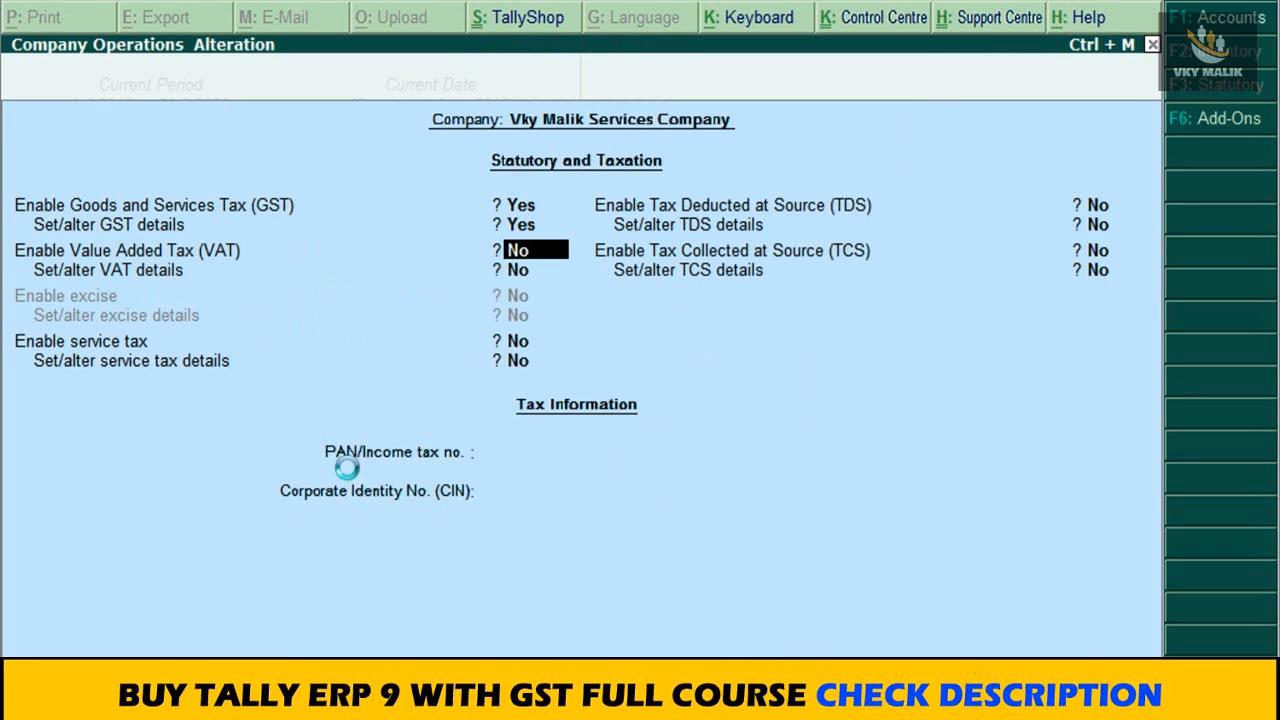
{"action": "key", "text": "Escape"}
{"action": "key", "text": "Escape"}
{"action": "key", "text": "Escape"}
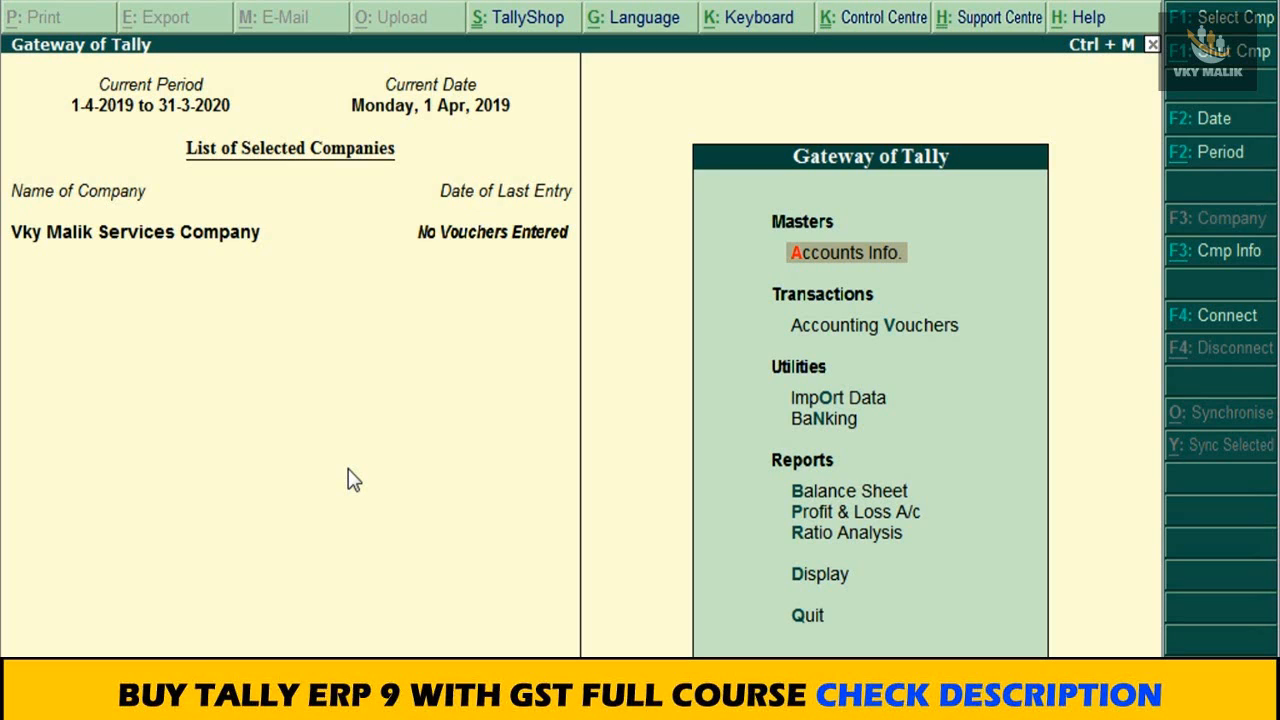
Step: Open the list of single ledgers for alteration in Accounts Info
{"action": "left_click", "coordinate": [833, 274]}
{"action": "key", "text": "Down"}
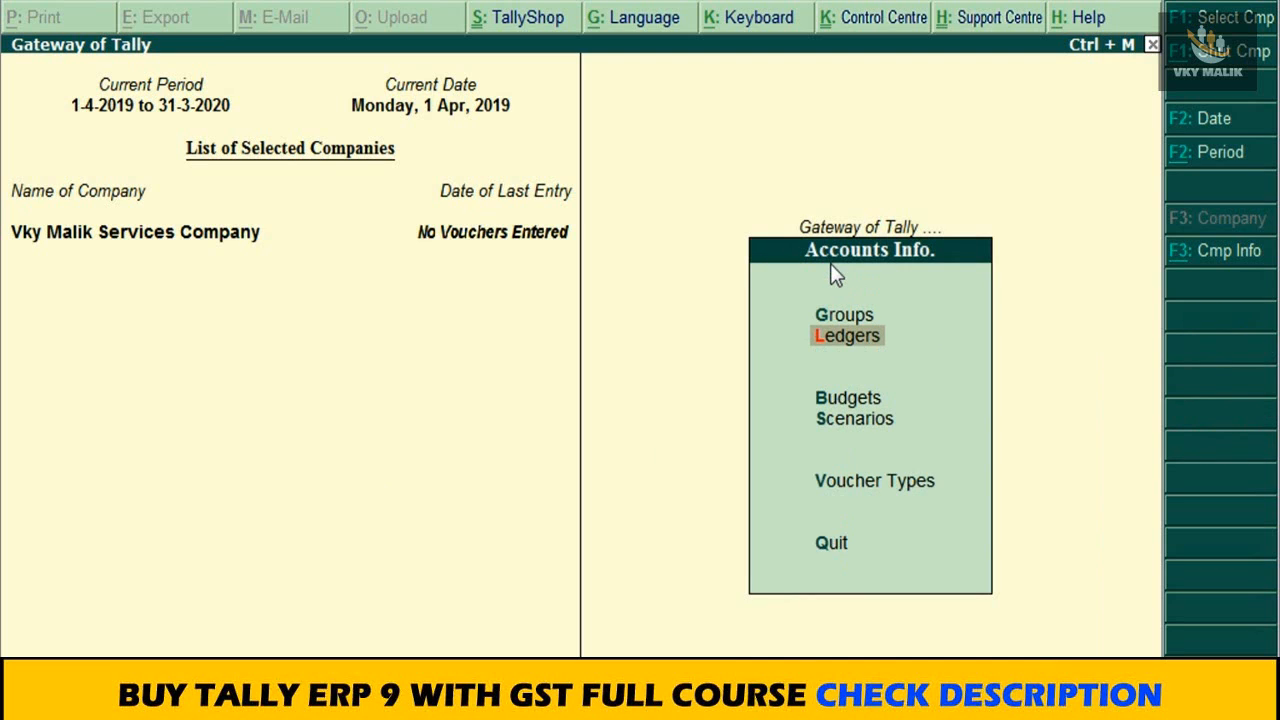
{"action": "key", "text": "Return"}
{"action": "key", "text": "Down"}
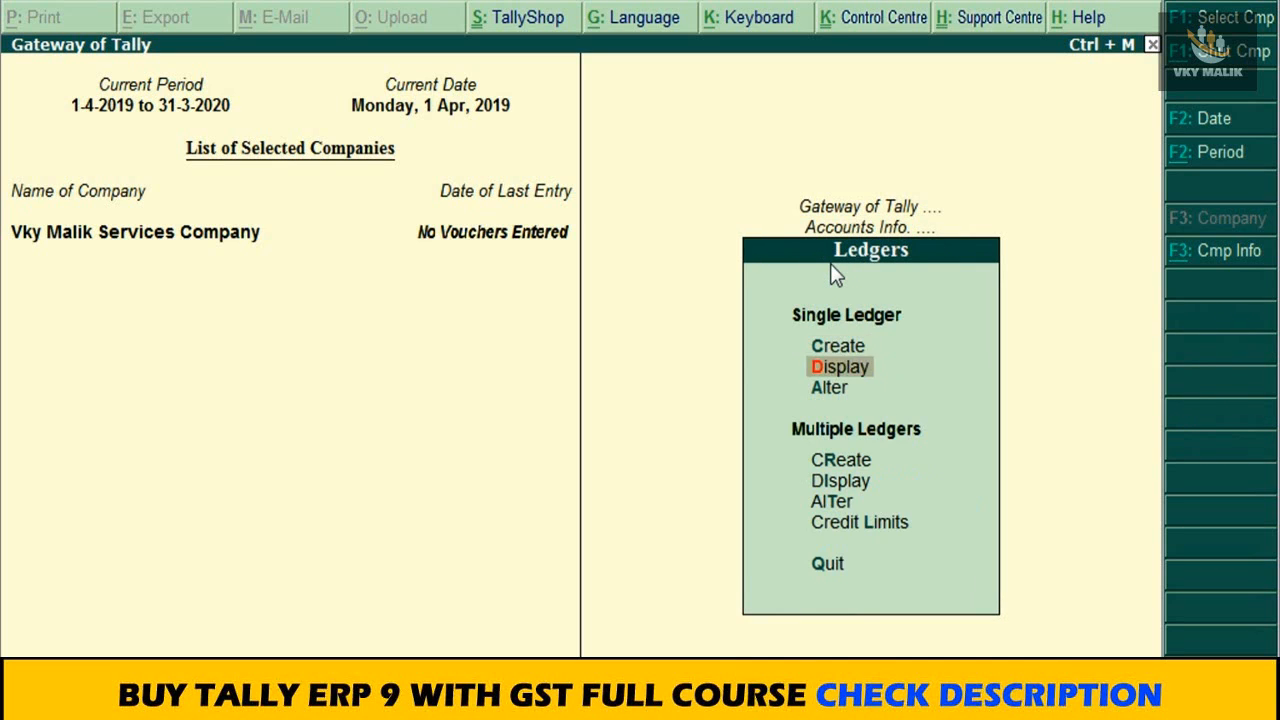
{"action": "key", "text": "Down"}
{"action": "key", "text": "Return"}
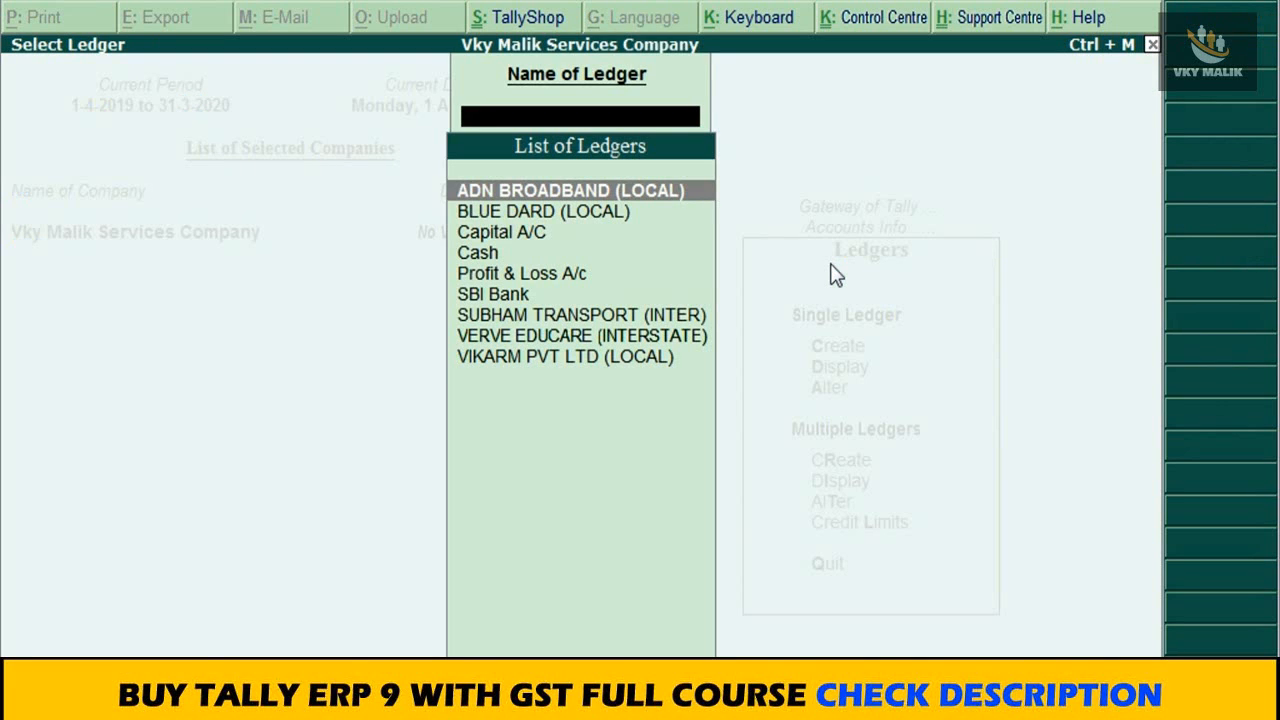
Step: Open the Capital A/C ledger, check which group it is under, and return to the list of ledgers
{"action": "key", "text": "Down"}
{"action": "key", "text": "Down"}
{"action": "key", "text": "Down"}
{"action": "key", "text": "Down"}
{"action": "key", "text": "Down"}
{"action": "key", "text": "Down"}
{"action": "key", "text": "Down"}
{"action": "key", "text": "Down"}
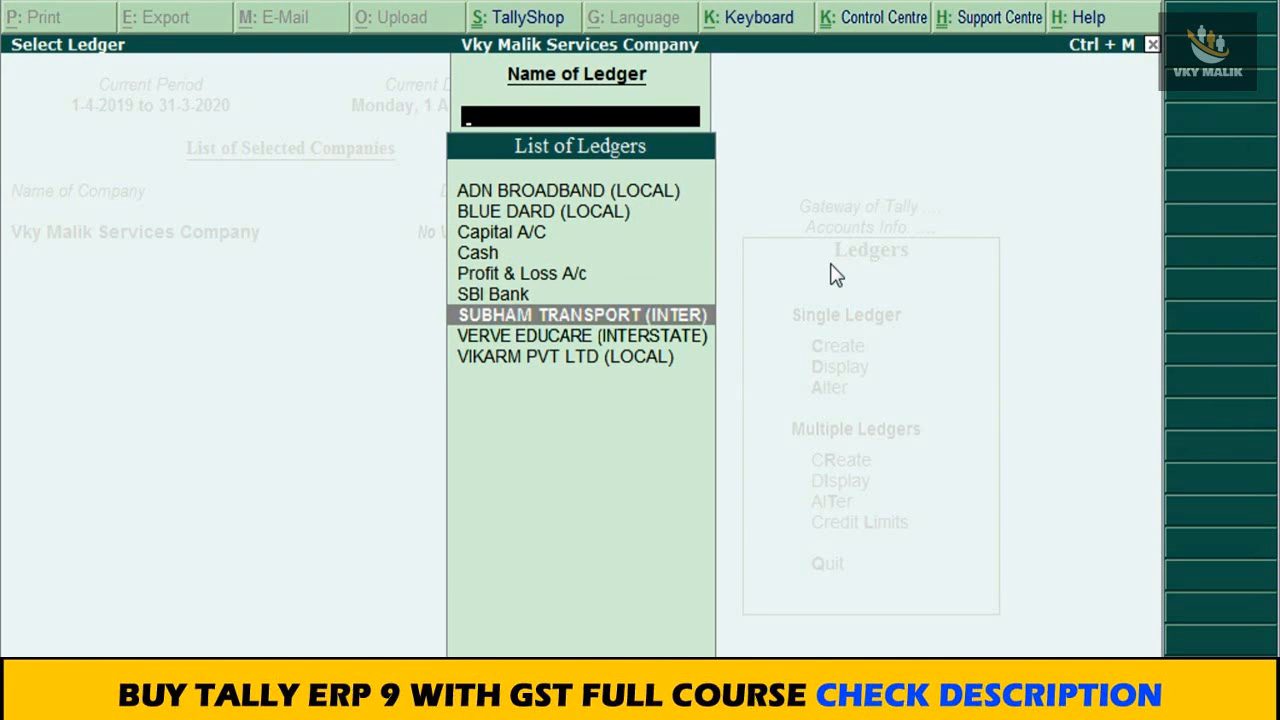
{"action": "key", "text": "Up"}
{"action": "key", "text": "Up"}
{"action": "key", "text": "Up"}
{"action": "key", "text": "Up"}
{"action": "key", "text": "Up"}
{"action": "key", "text": "Up"}
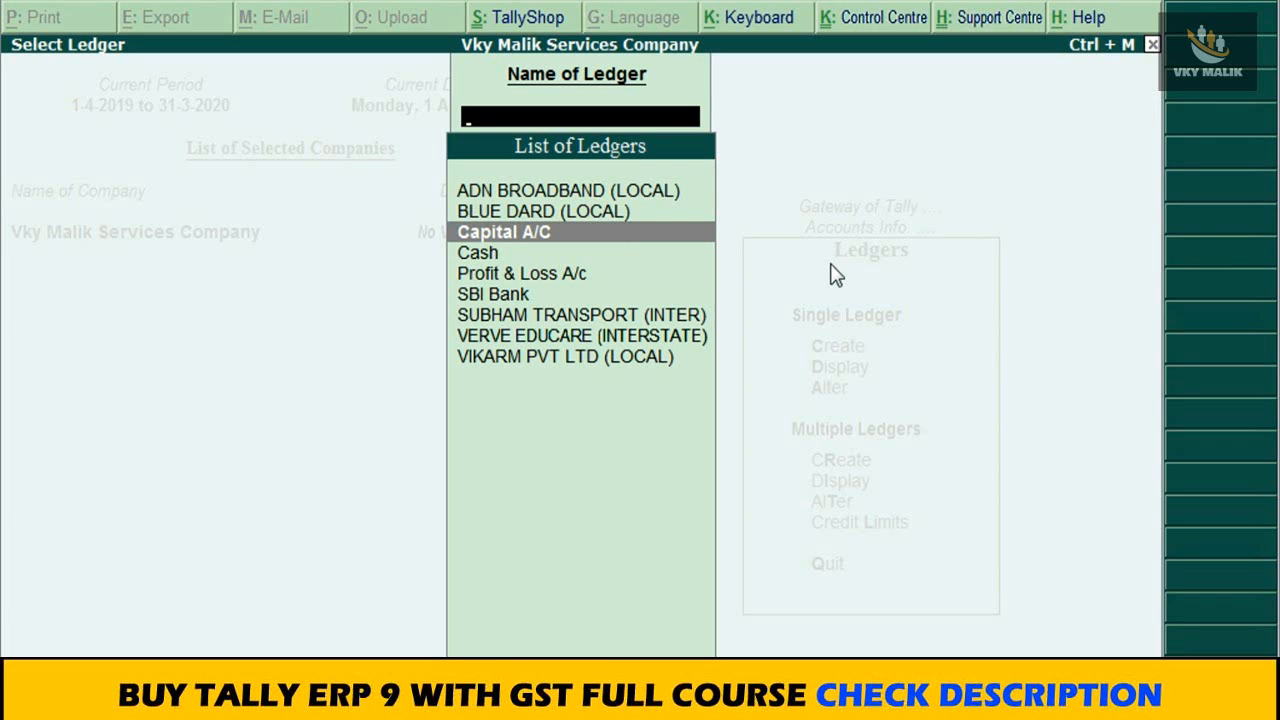
{"action": "key", "text": "Return"}
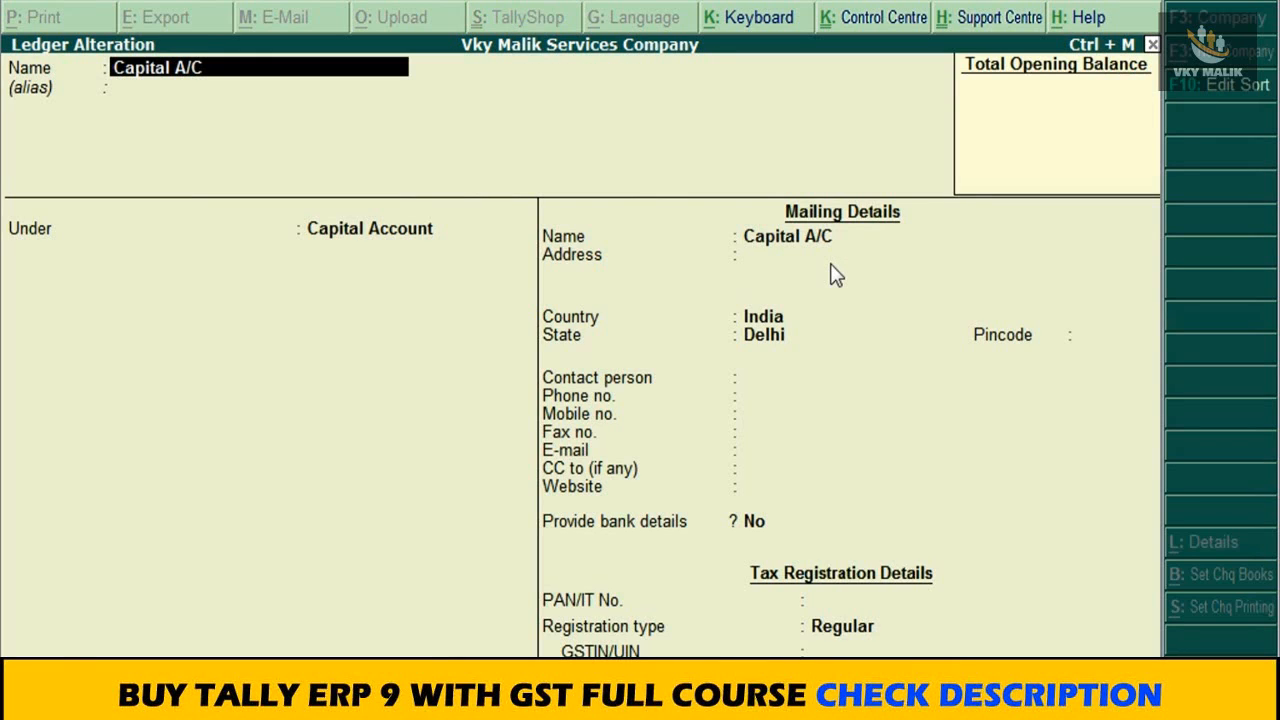
{"action": "key", "text": "Return"}
{"action": "key", "text": "Return"}
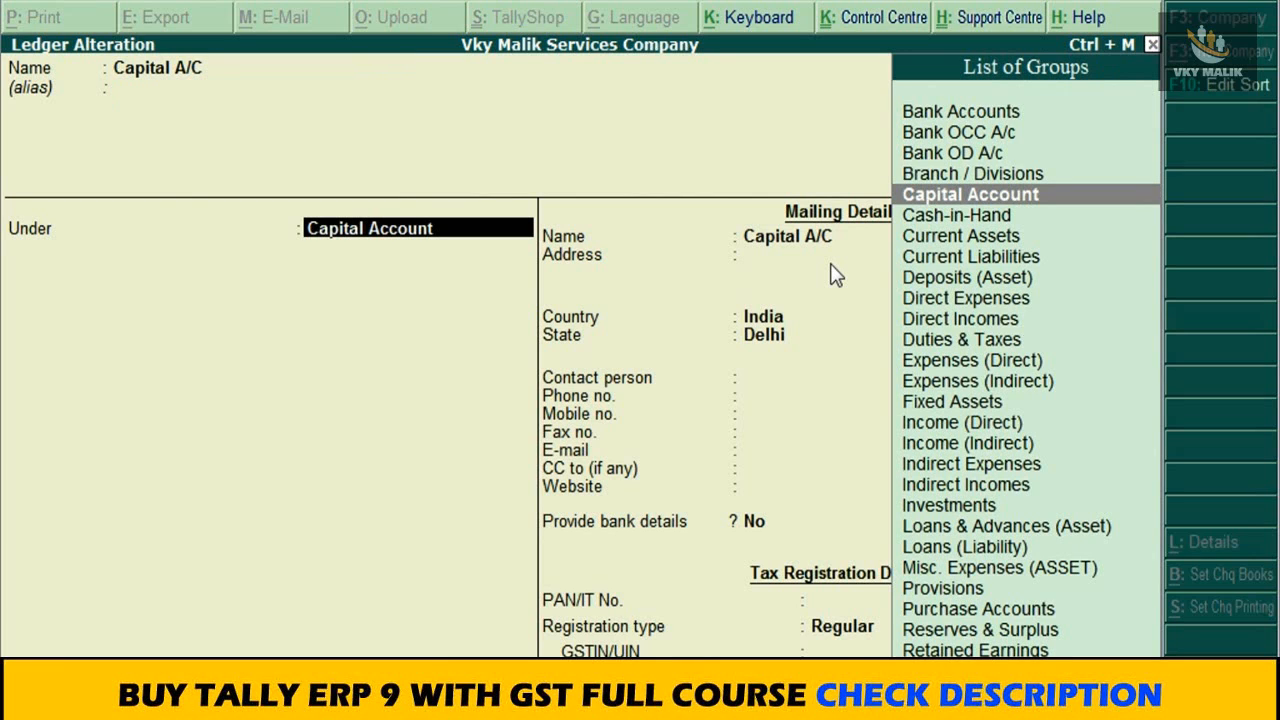
{"action": "key", "text": "Escape"}
{"action": "key", "text": "Escape"}
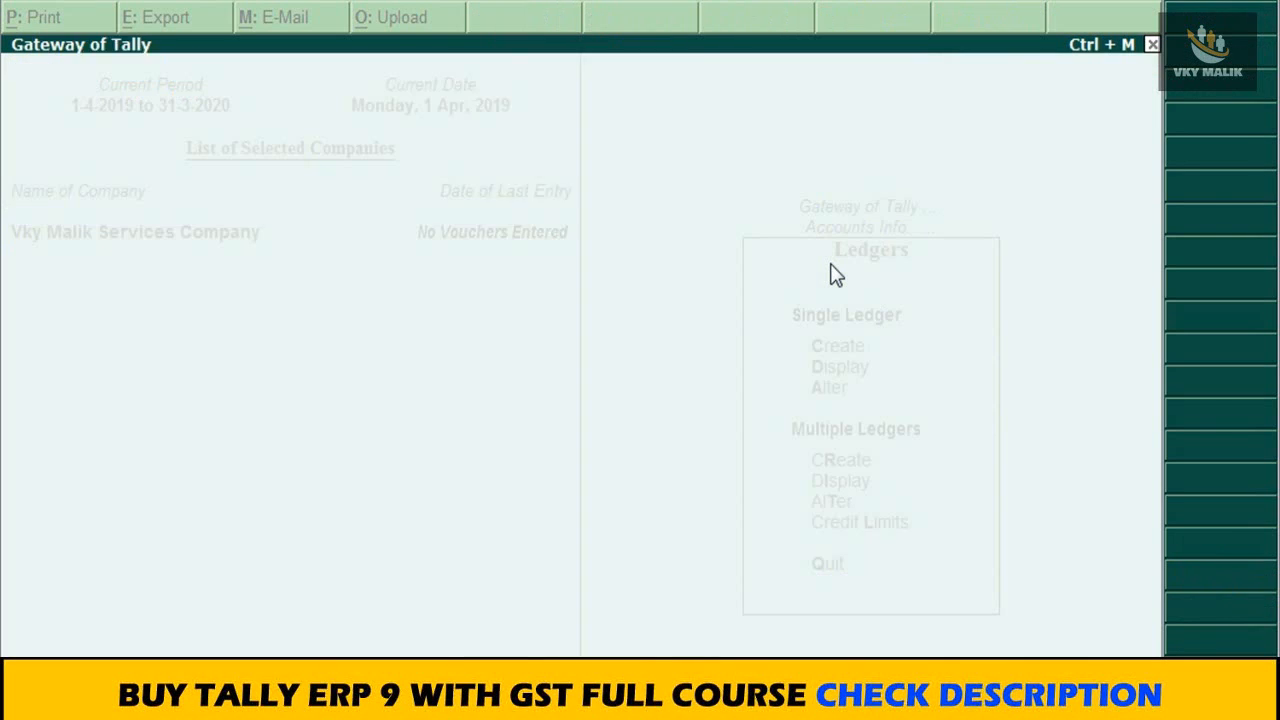
Step: Review the SBI Bank ledger's group and bank account details, accept Not Applicable as the bank name, and save the ledger
{"action": "key", "text": "Up"}
{"action": "key", "text": "Up"}
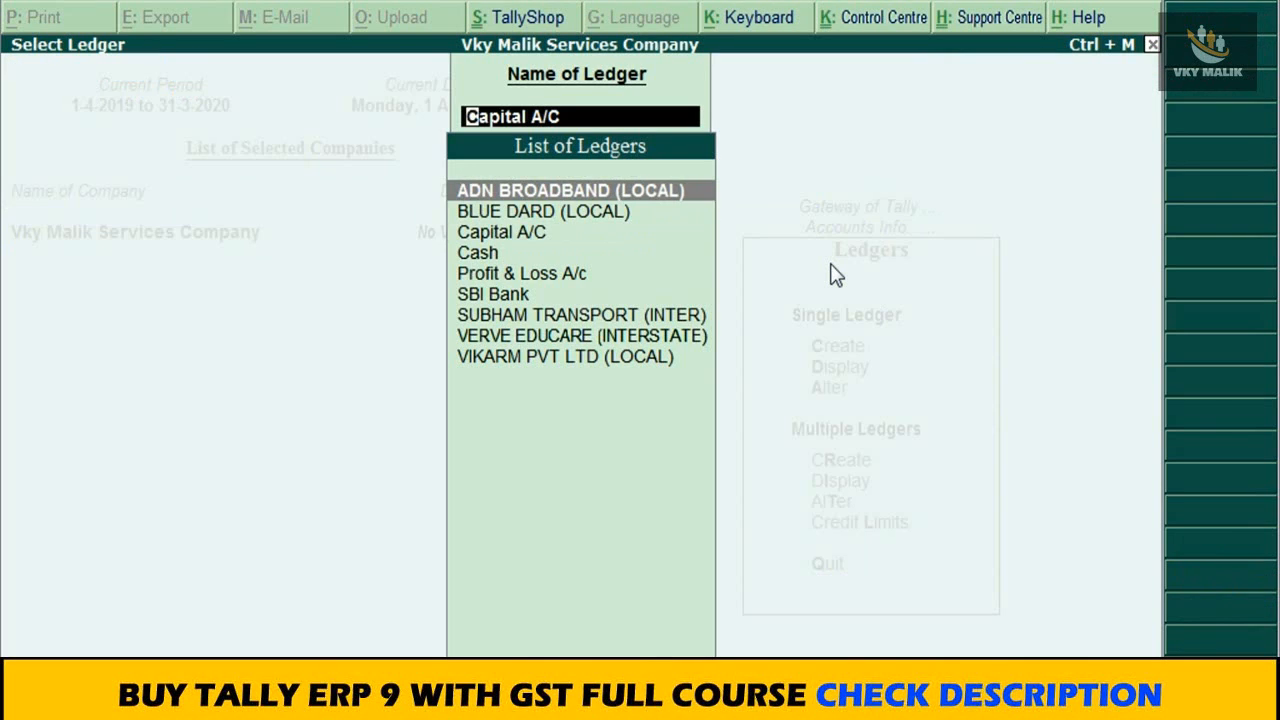
{"action": "key", "text": "Down"}
{"action": "key", "text": "Down"}
{"action": "key", "text": "Down"}
{"action": "key", "text": "Down"}
{"action": "key", "text": "Down"}
{"action": "key", "text": "Down"}
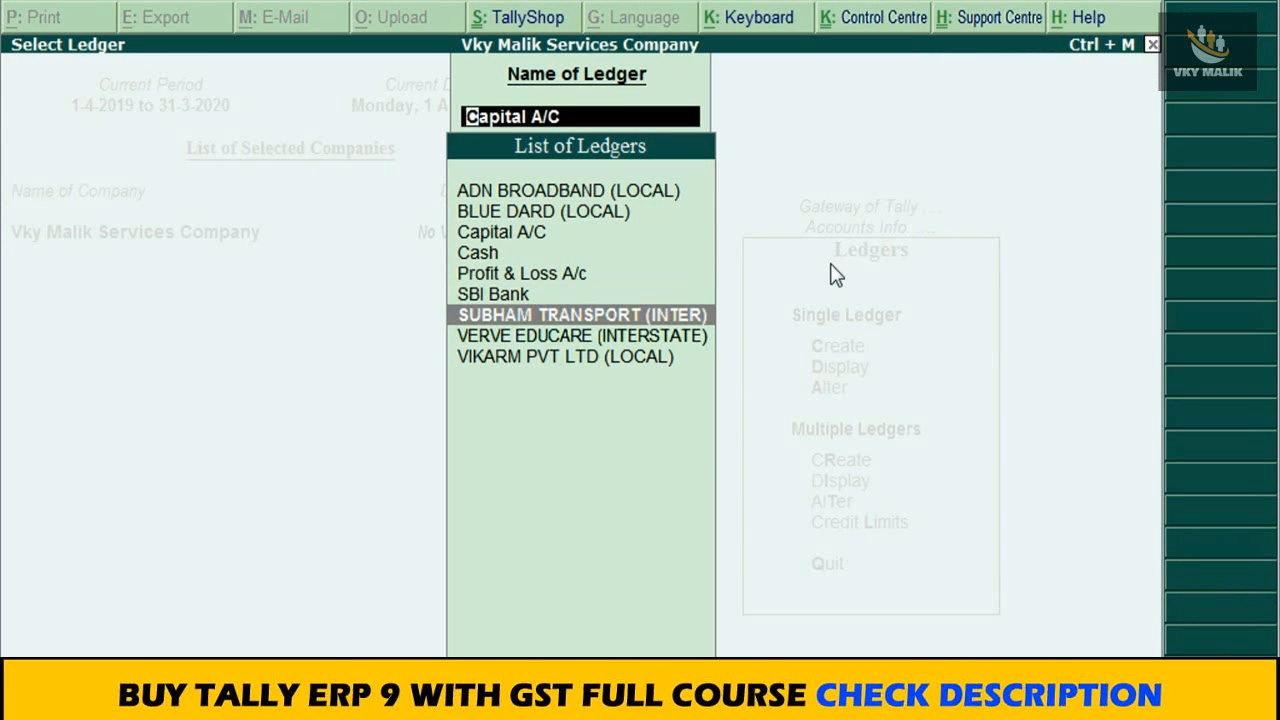
{"action": "key", "text": "Up"}
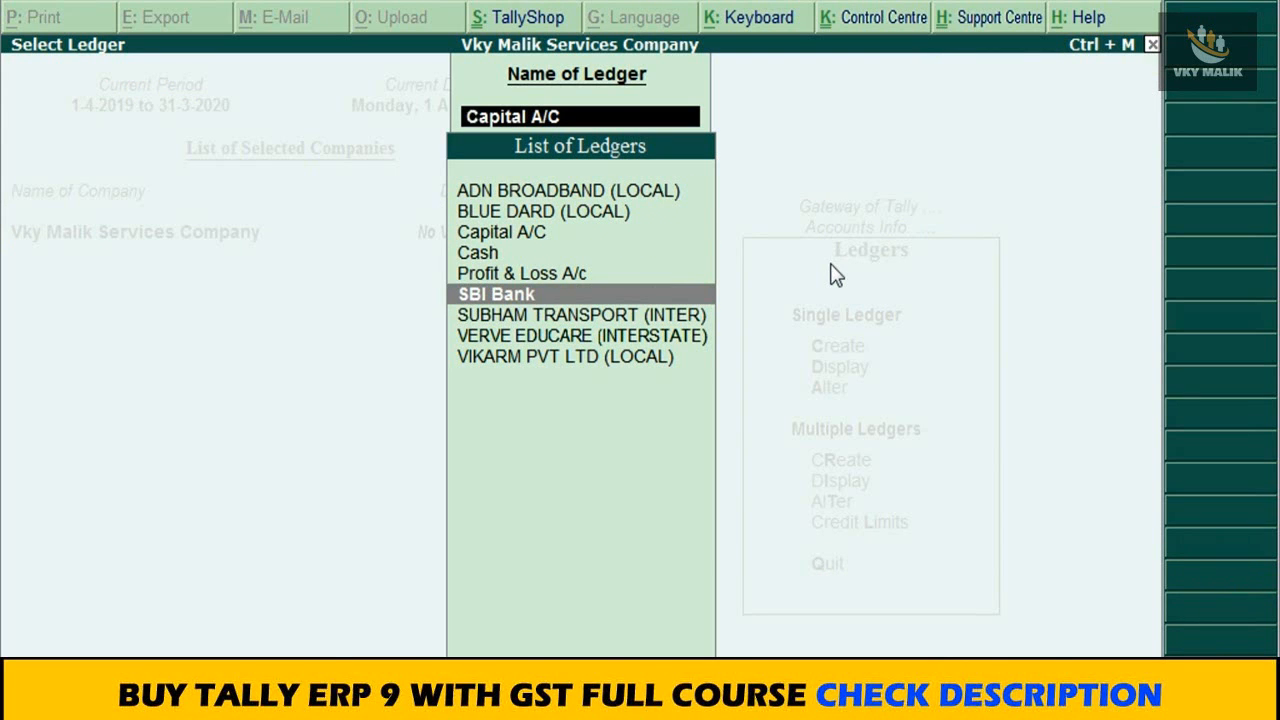
{"action": "key", "text": "Return"}
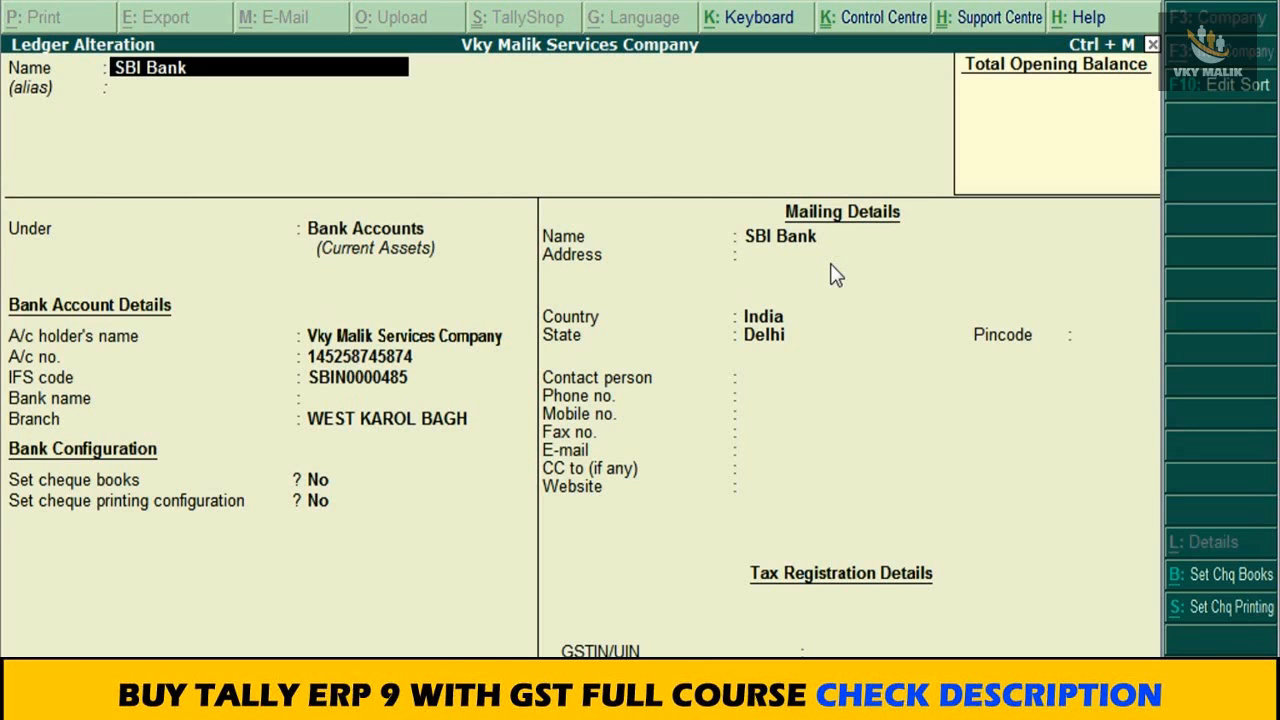
{"action": "key", "text": "Return"}
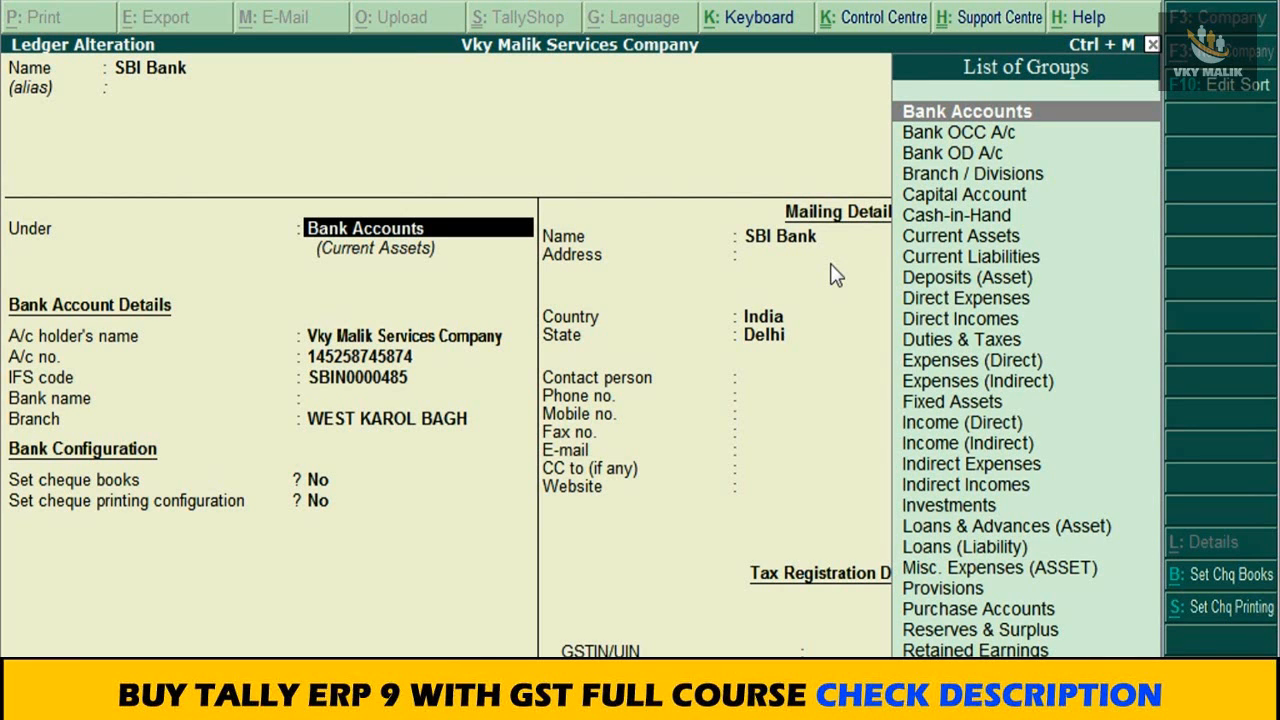
{"action": "key", "text": "Return"}
{"action": "key", "text": "Return"}
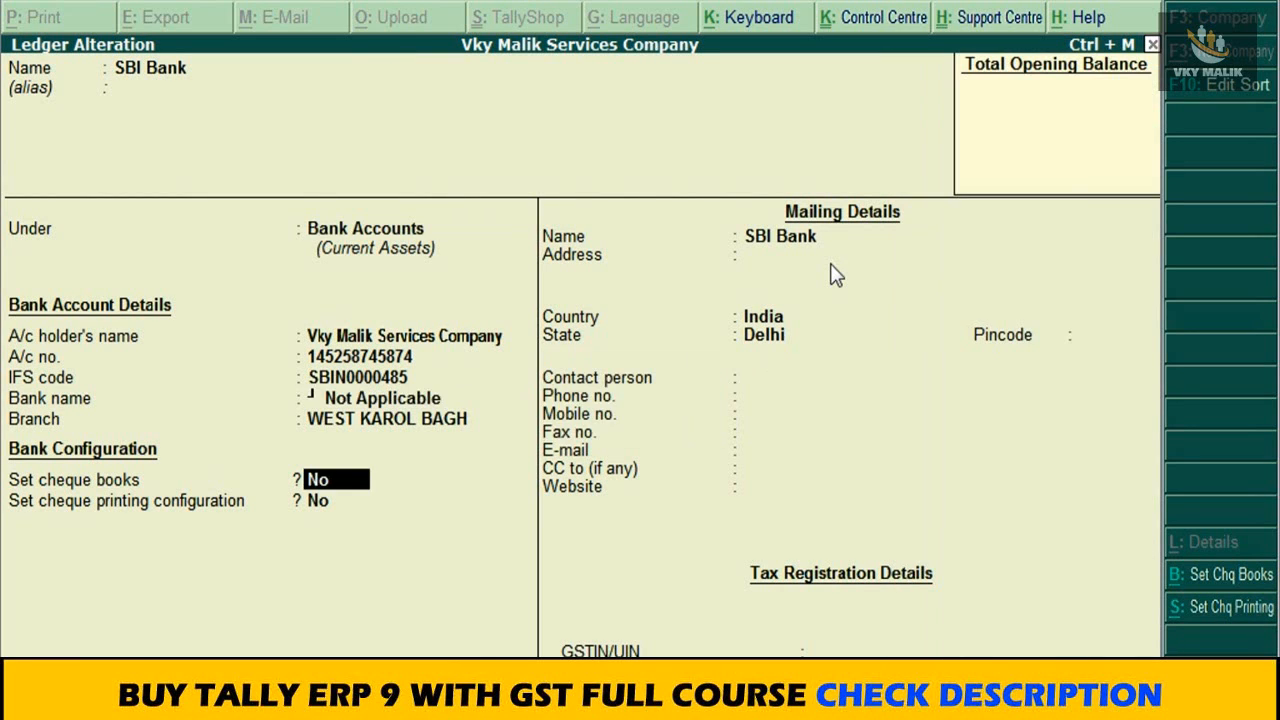
{"action": "key", "text": "ctrl+a"}
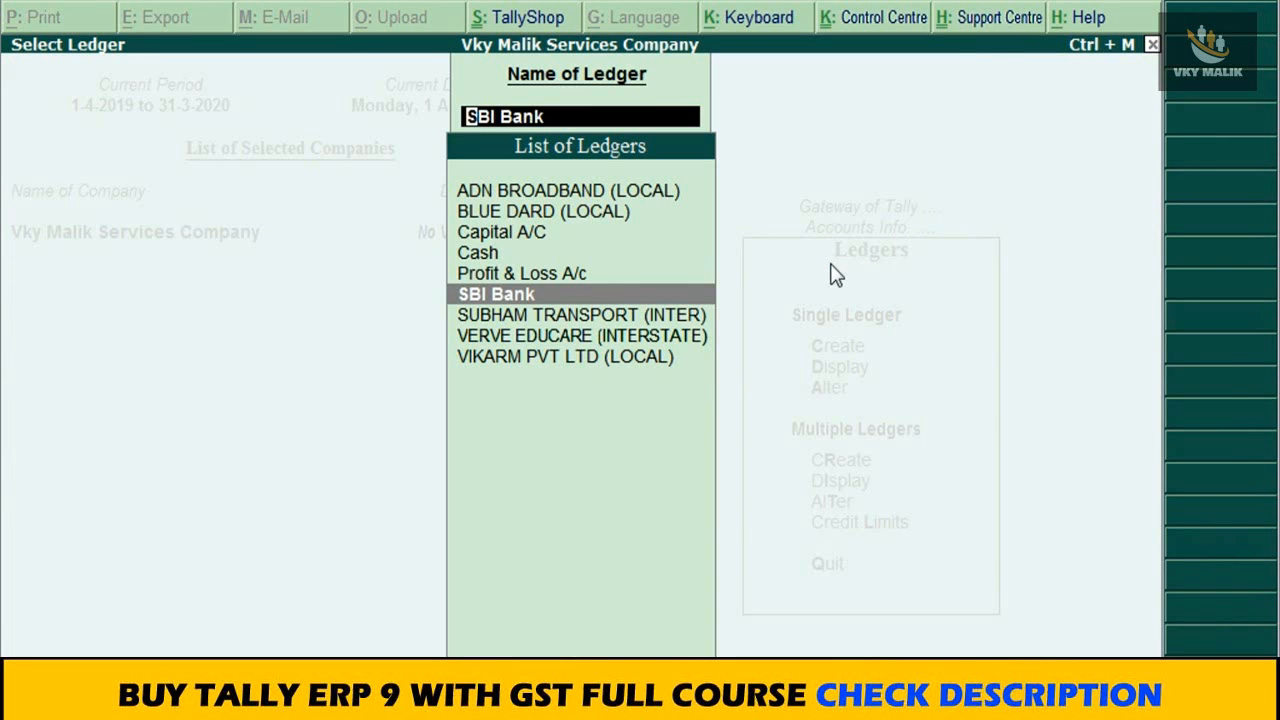
Step: Look through the local and interstate party ledgers in the list of ledgers, and return to the Gateway of Tally
{"action": "key", "text": "Up"}
{"action": "key", "text": "Up"}
{"action": "key", "text": "Up"}
{"action": "key", "text": "Up"}
{"action": "key", "text": "Up"}
{"action": "key", "text": "Down"}
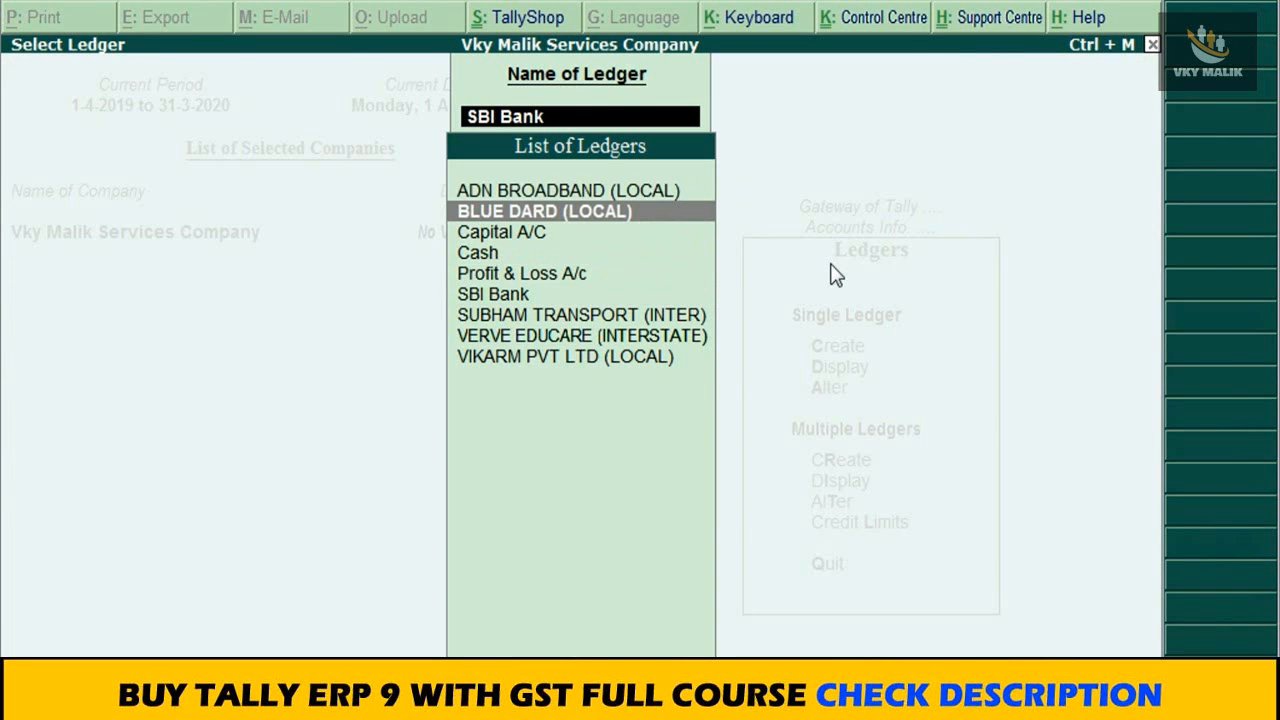
{"action": "key", "text": "Up"}
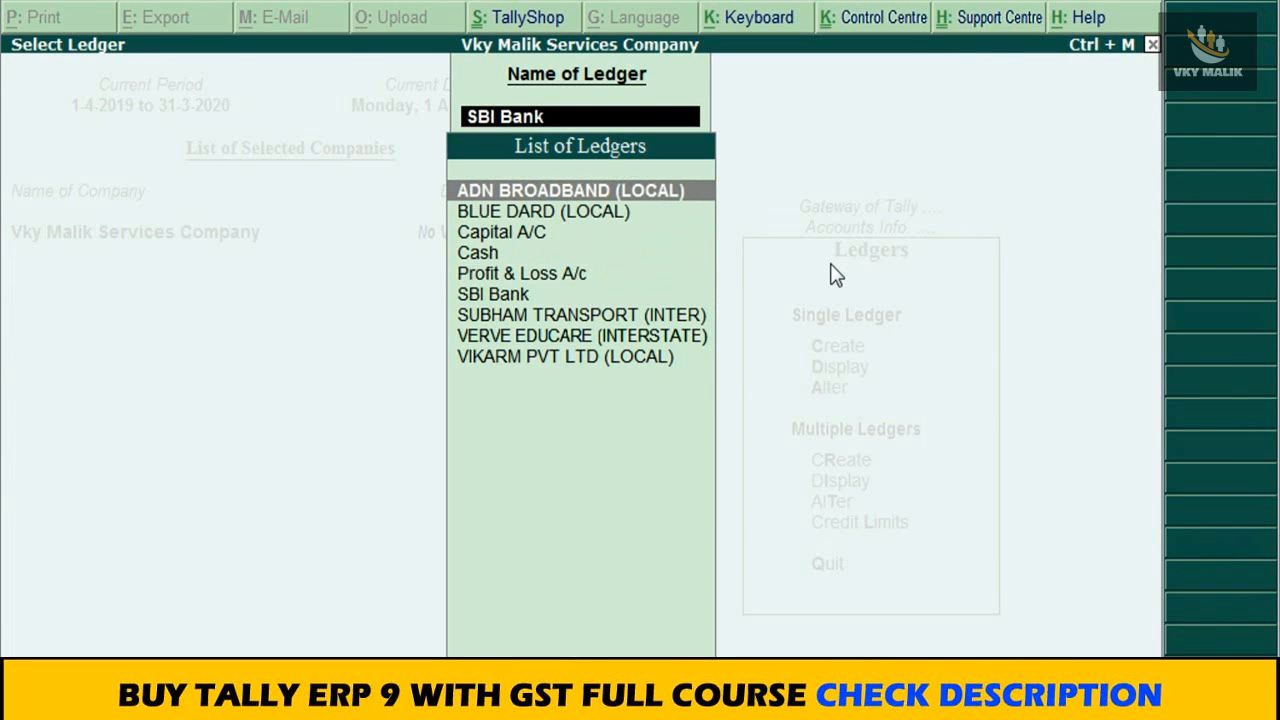
{"action": "key", "text": "Down"}
{"action": "key", "text": "Down"}
{"action": "key", "text": "Down"}
{"action": "key", "text": "Down"}
{"action": "key", "text": "Down"}
{"action": "key", "text": "Down"}
{"action": "key", "text": "Down"}
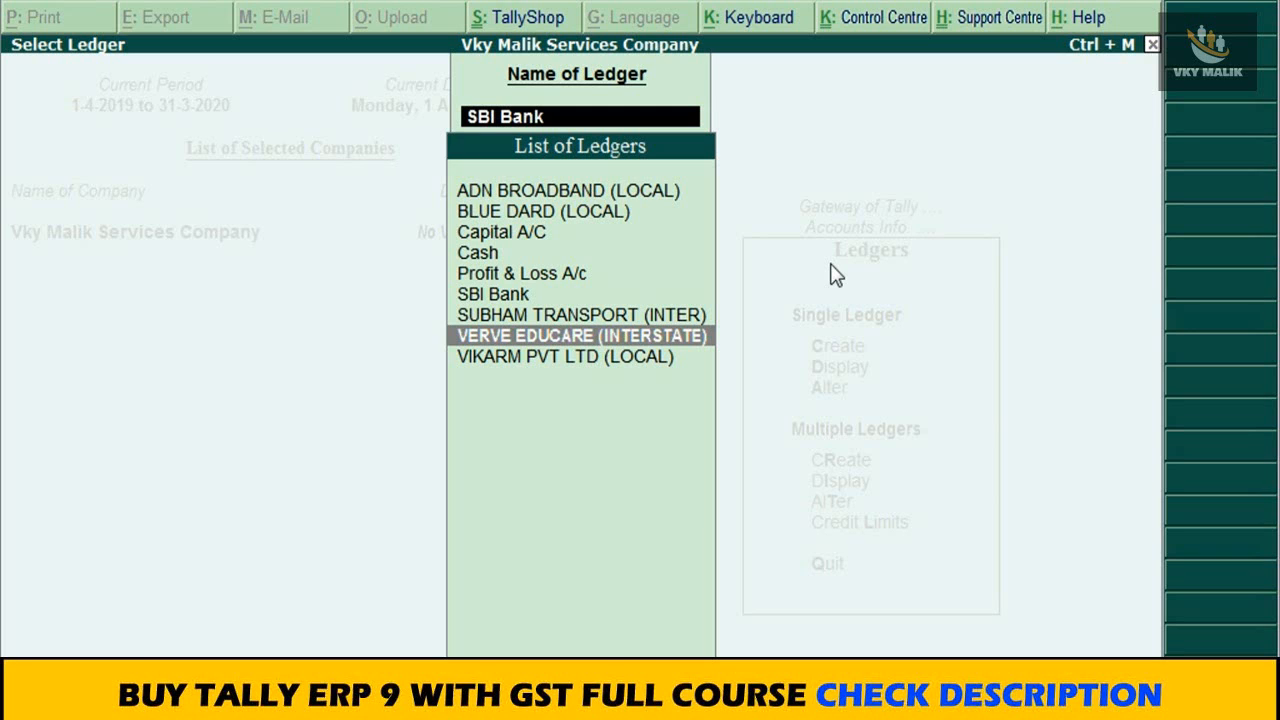
{"action": "key", "text": "BackSpace"}
{"action": "key", "text": "Escape"}
{"action": "key", "text": "Escape"}
{"action": "key", "text": "Escape"}
{"action": "key", "text": "Escape"}
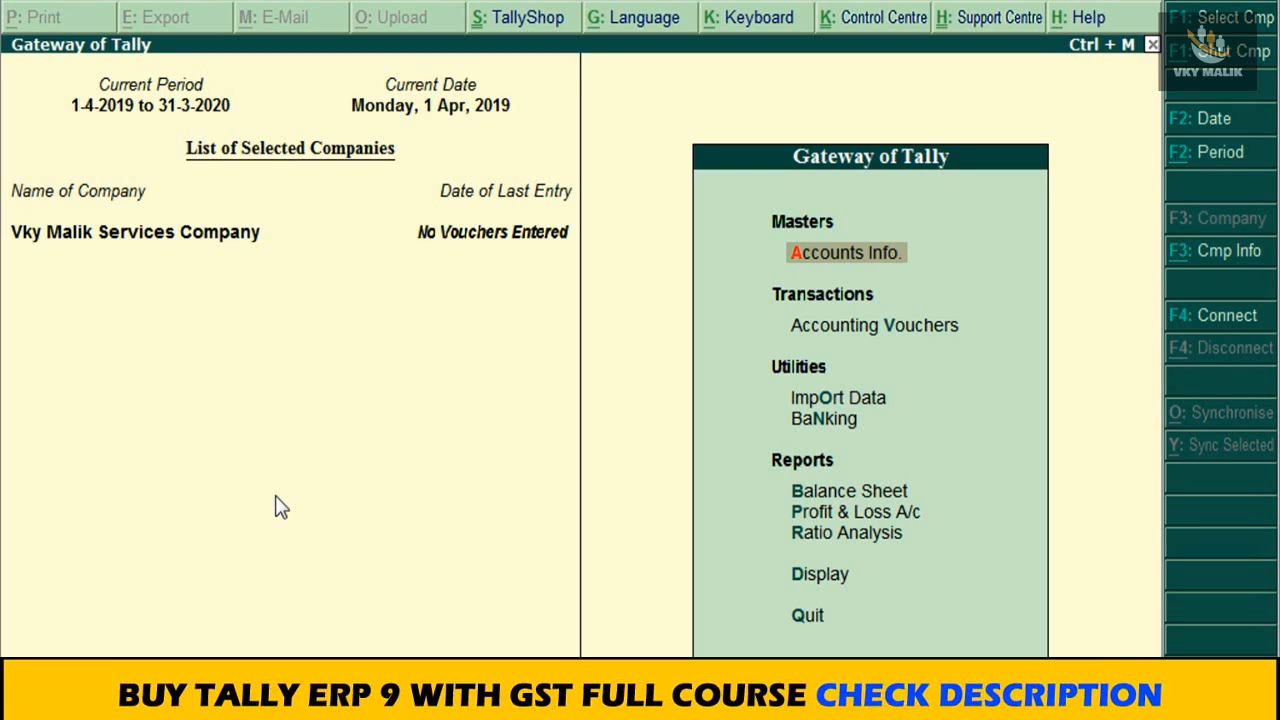
Step: Start a receipt voucher and set single entry mode for payment/receipt/contra vouchers to No in its configuration
{"action": "left_click", "coordinate": [795, 332]}
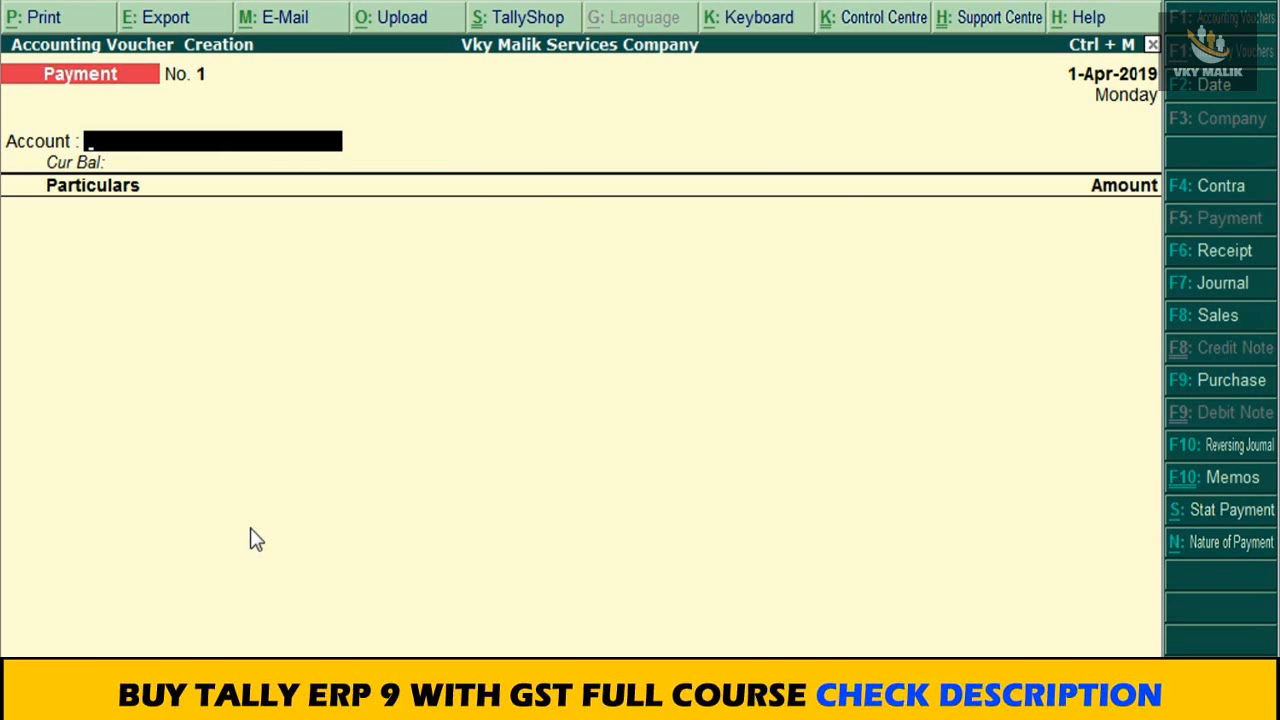
{"action": "key", "text": "F6"}
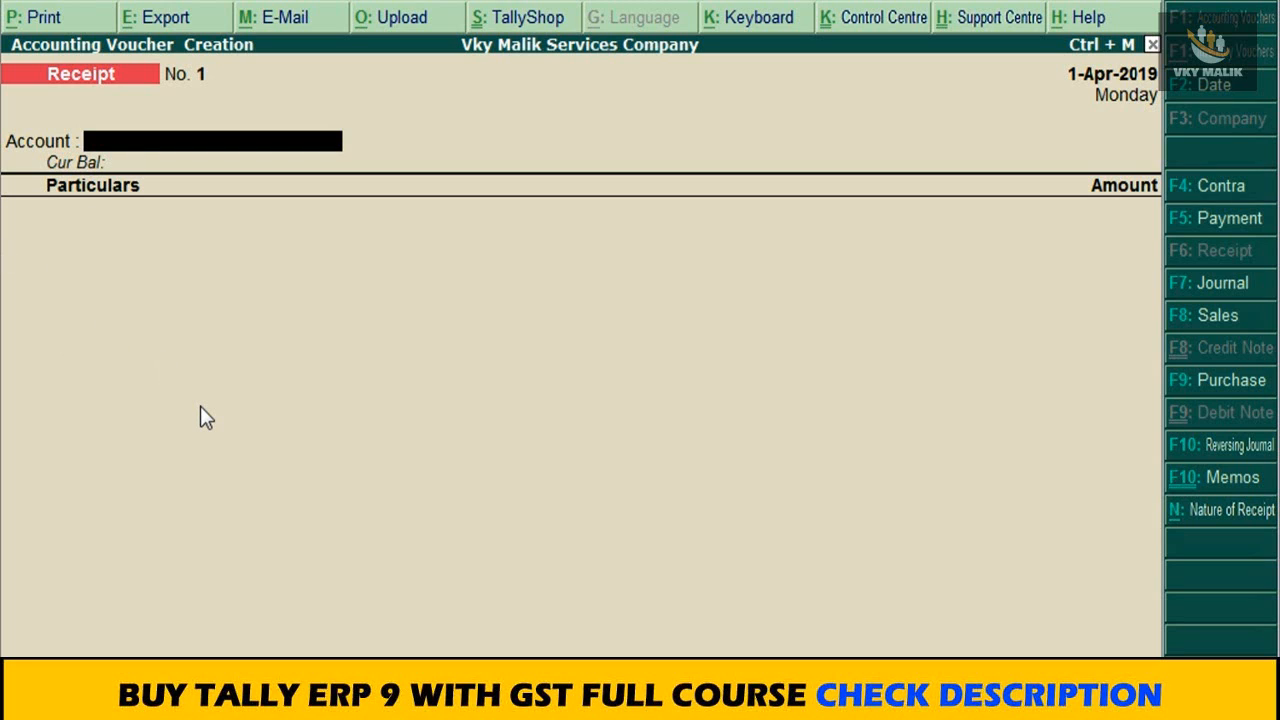
{"action": "key", "text": "F12"}
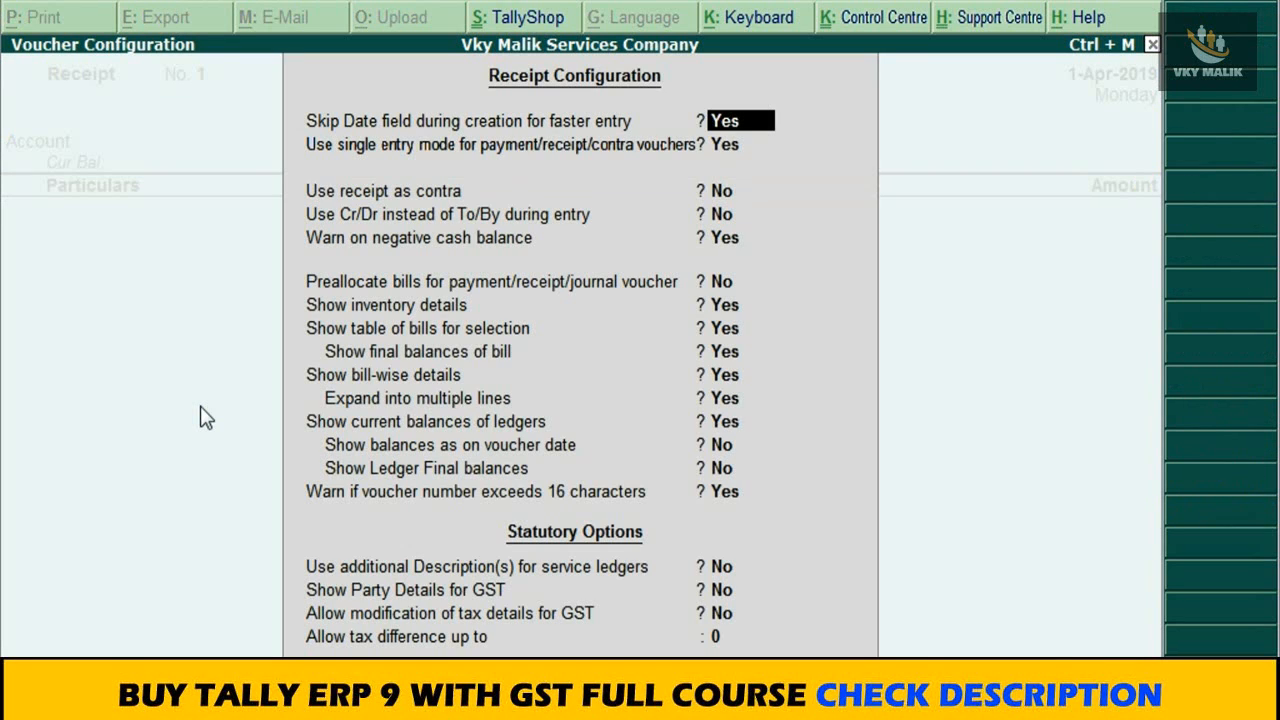
{"action": "key", "text": "Return"}
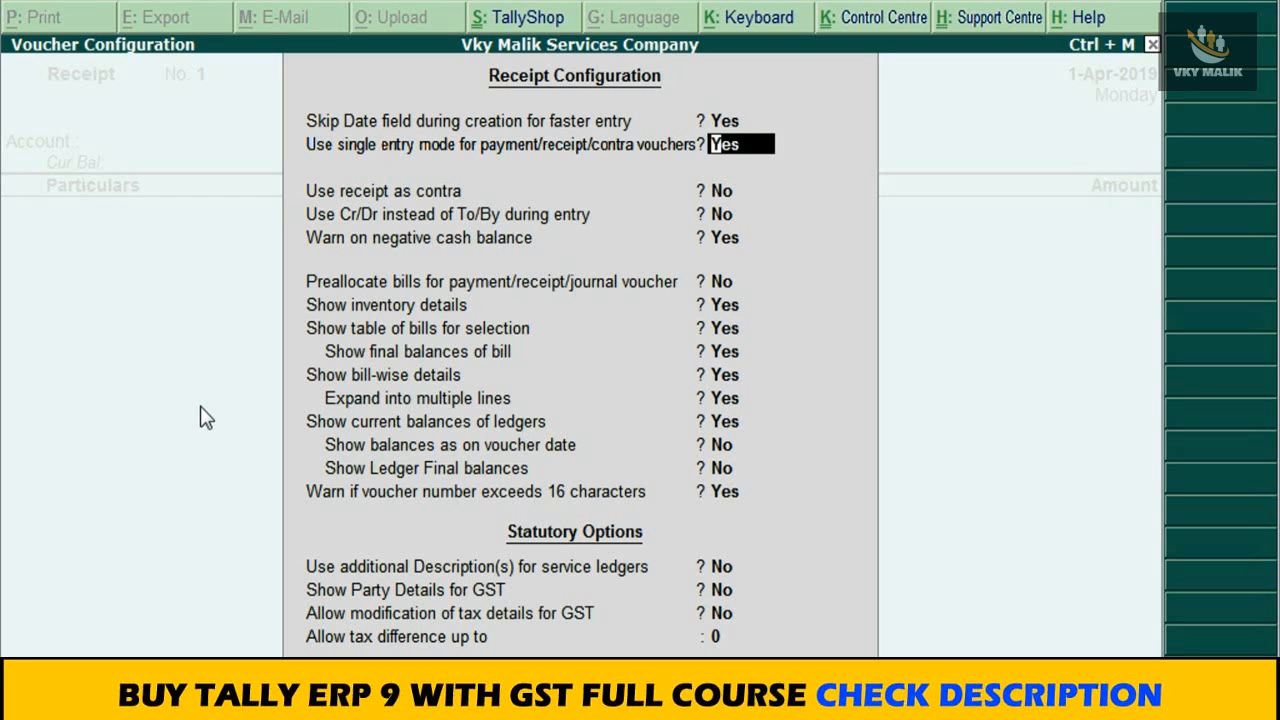
{"action": "type", "text": "n"}
{"action": "key", "text": "Return"}
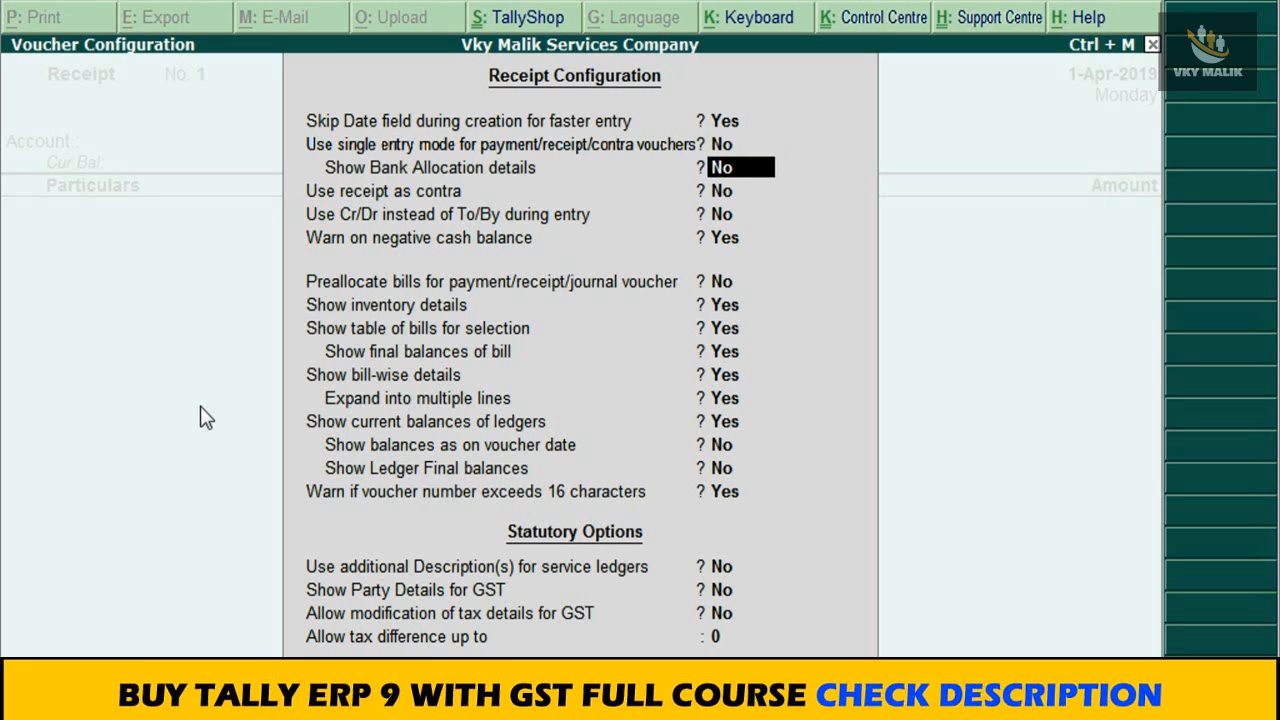
{"action": "key", "text": "ctrl+a"}
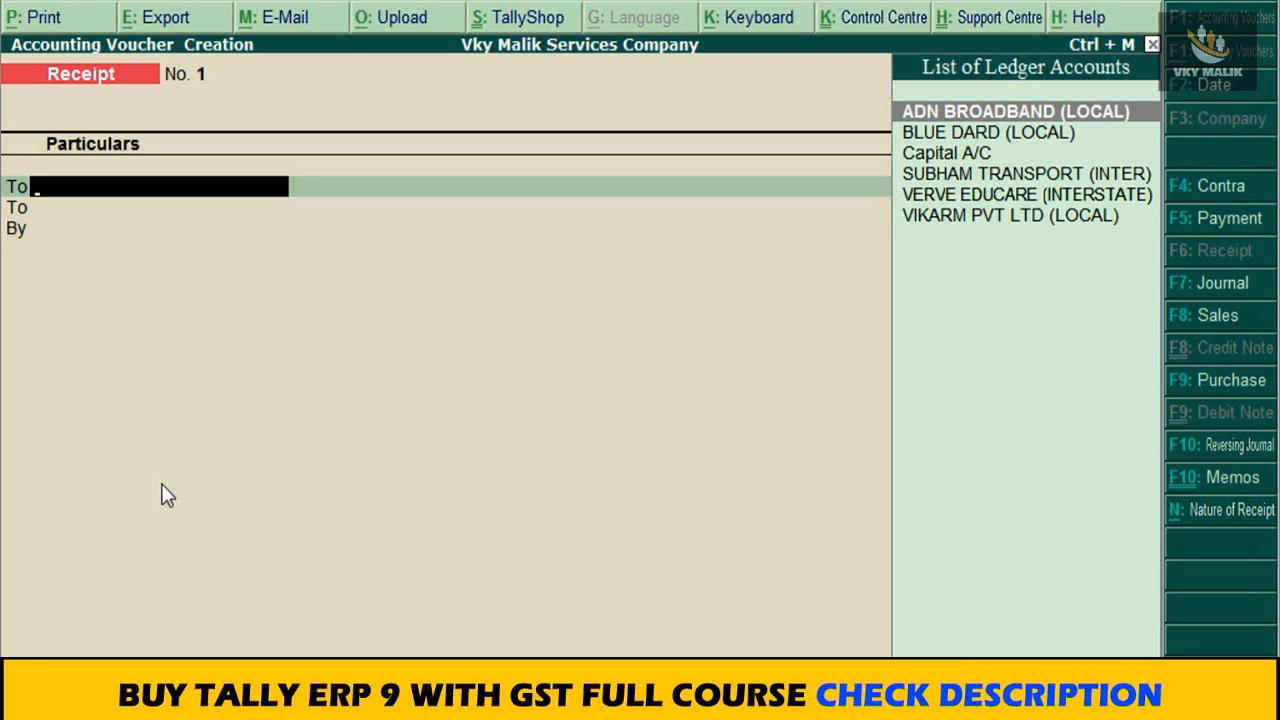
Step: Choose Capital A/C as the ledger on the first To line of the receipt voucher
{"action": "type", "text": "C"}
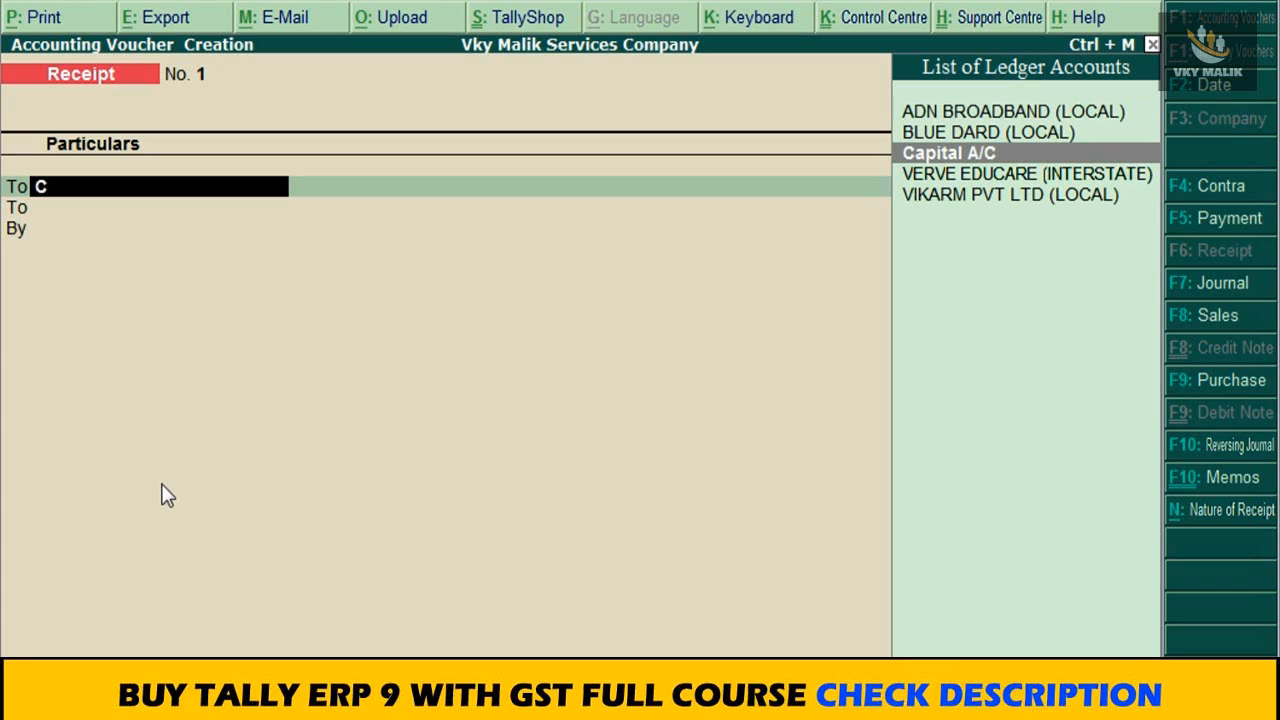
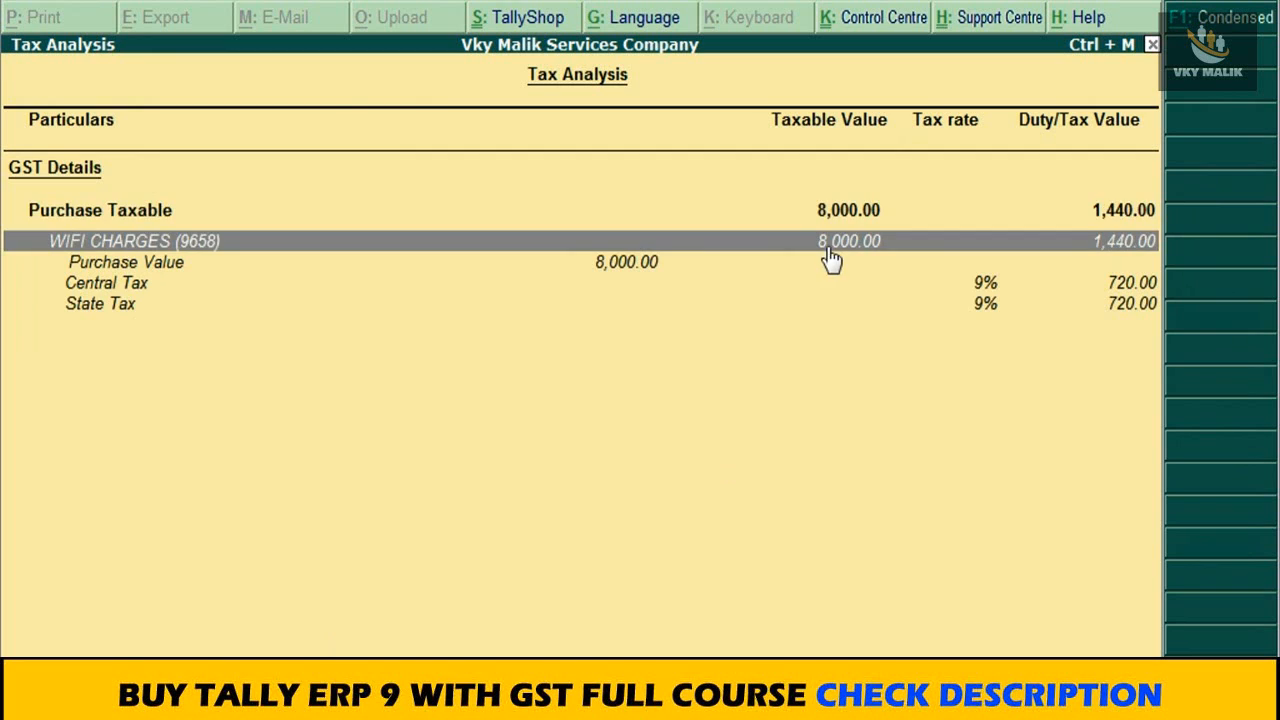
Step: Review the Central Tax and State Tax lines for WIFI CHARGES in the tax analysis and return to the purchase voucher
{"action": "key", "text": "Down"}
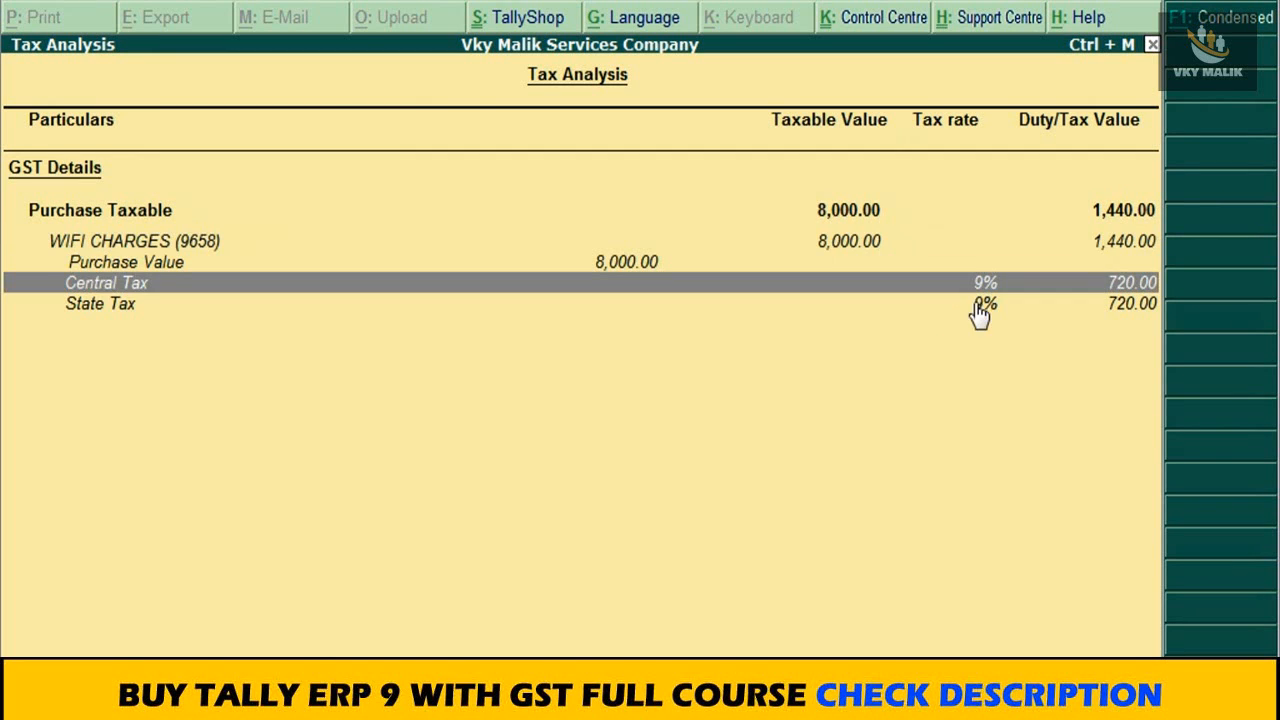
{"action": "key", "text": "Down"}
{"action": "key", "text": "Up"}
{"action": "left_click", "coordinate": [968, 304]}
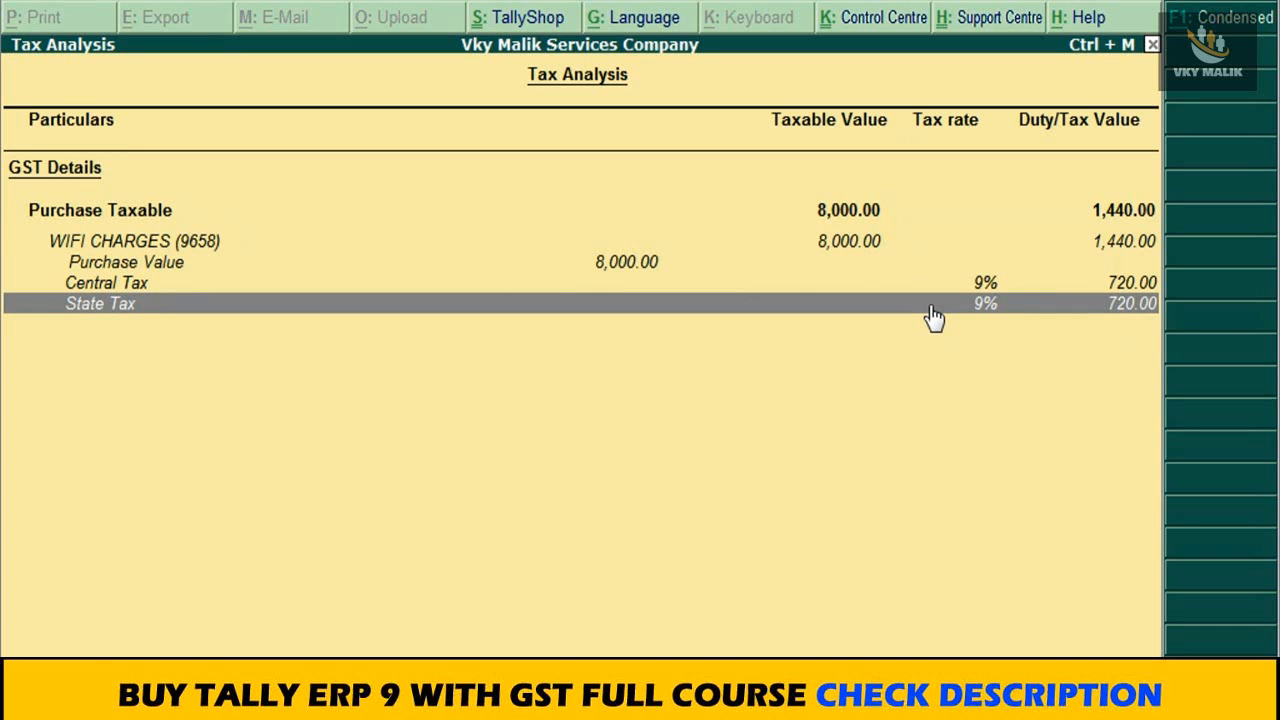
{"action": "key", "text": "Escape"}
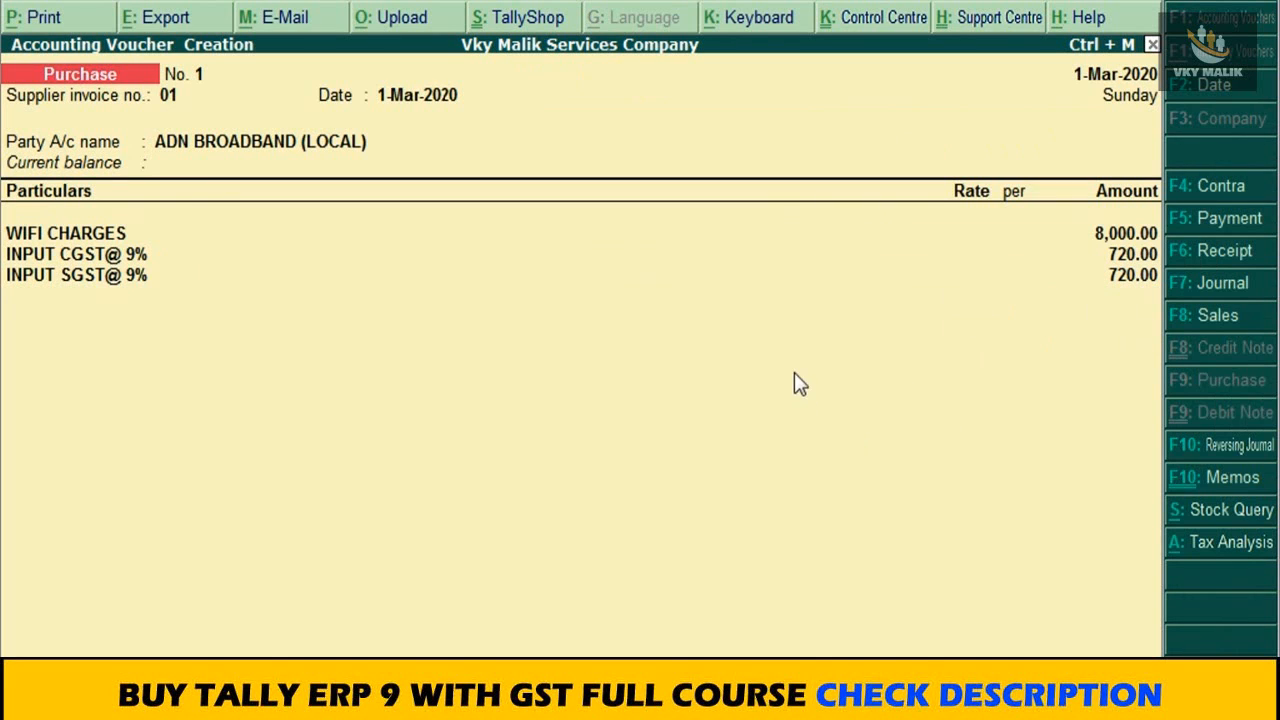
Step: Compare the voucher's INPUT CGST@ 9% and INPUT SGST@ 9% amounts with the detailed tax analysis and return to the voucher
{"action": "left_click", "coordinate": [1133, 258]}
{"action": "left_click", "coordinate": [1114, 276]}
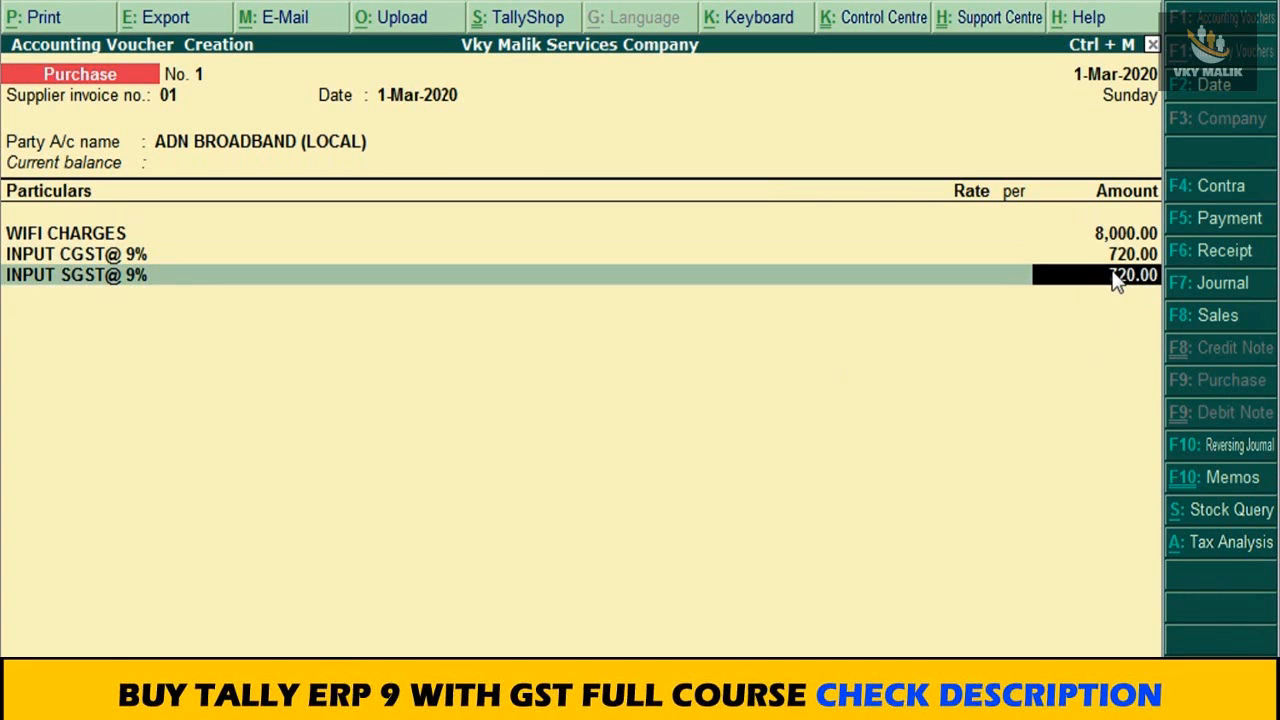
{"action": "left_click", "coordinate": [1222, 545]}
{"action": "key", "text": "alt+F1"}
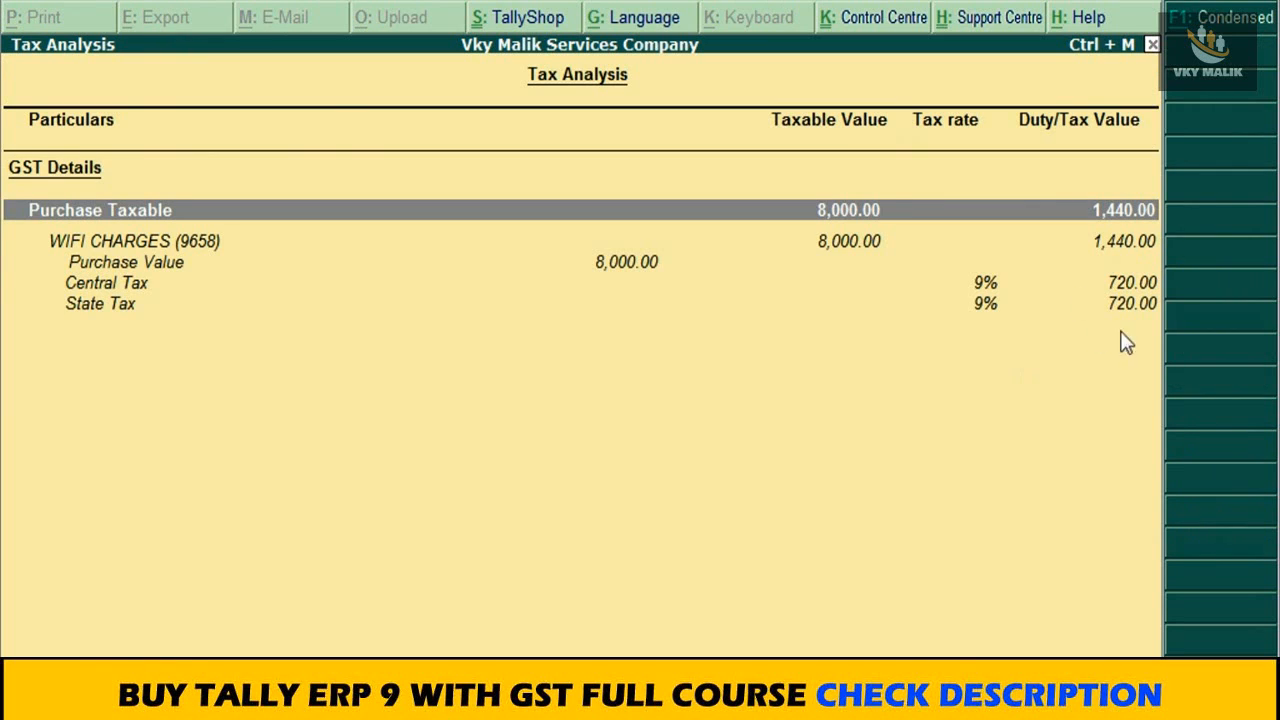
{"action": "key", "text": "Escape"}
Step: Finish the ledger lines and save the purchase voucher for ADN BROADBAND (LOCAL)
{"action": "key", "text": "Return"}
{"action": "key", "text": "Return"}
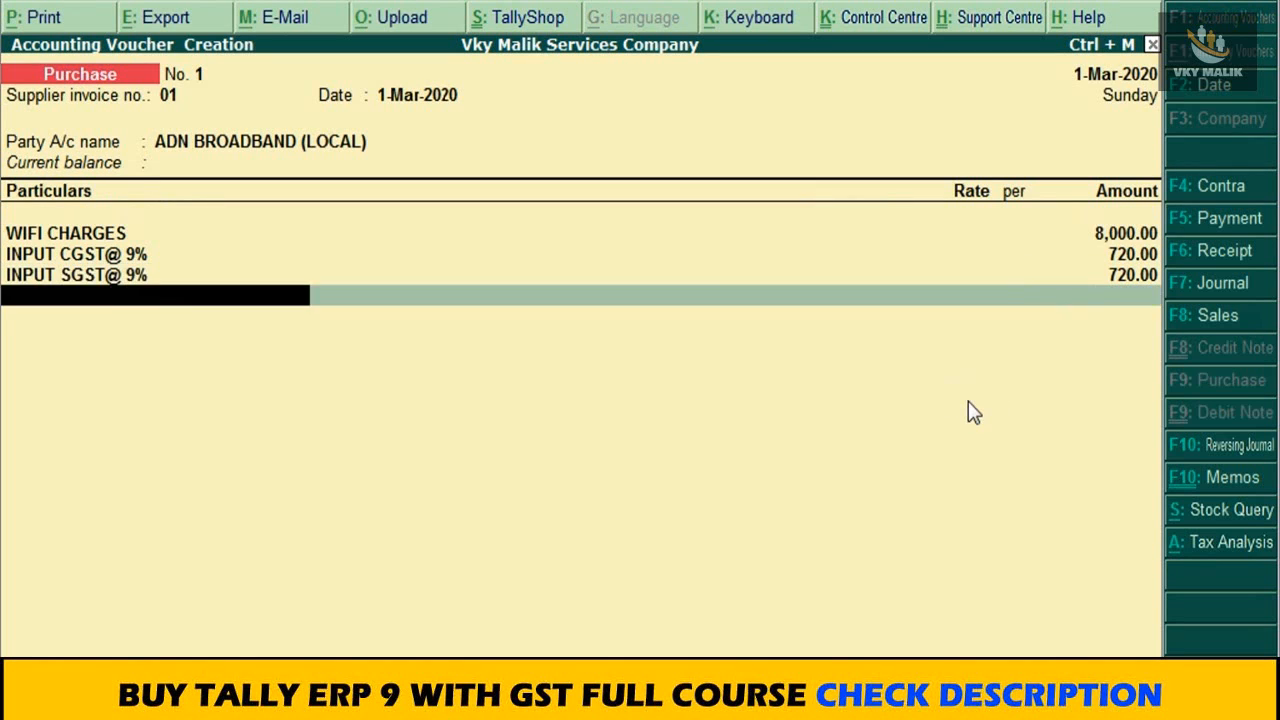
{"action": "key", "text": "Return"}
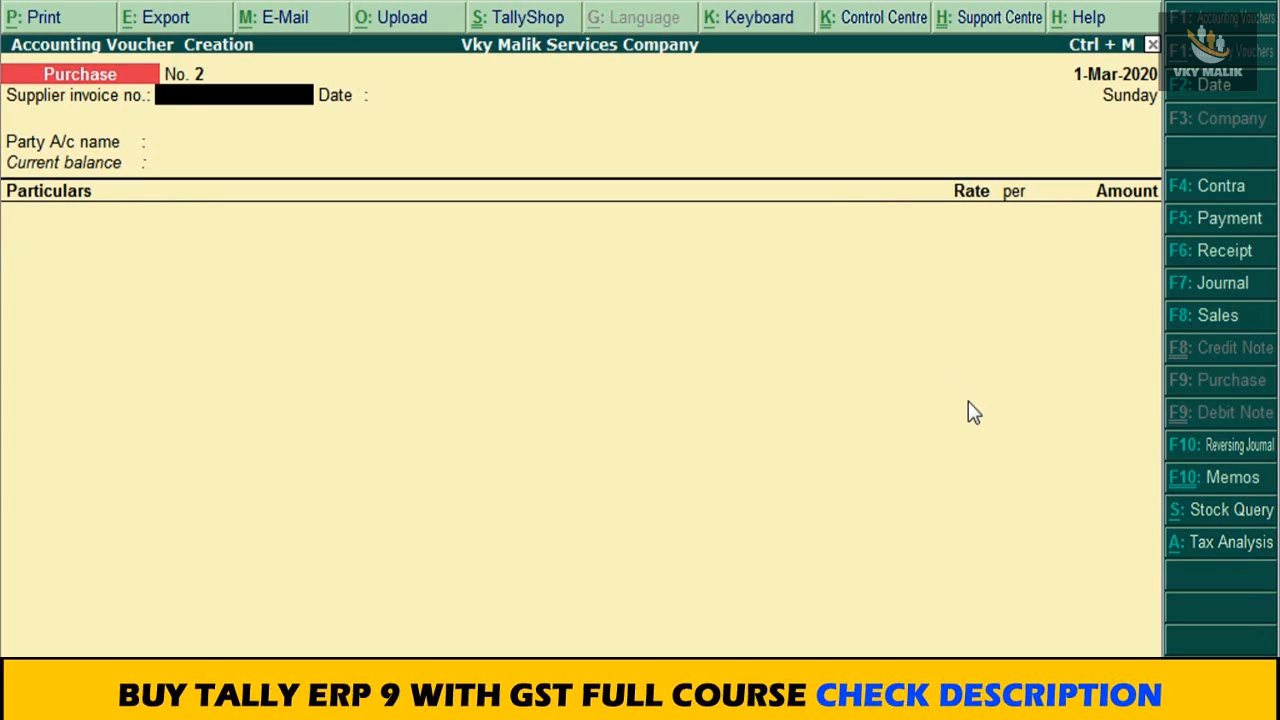
Step: Set the new purchase voucher's date to 2-3-2020 and enter supplier invoice number 02 with the same date
{"action": "key", "text": "F2"}
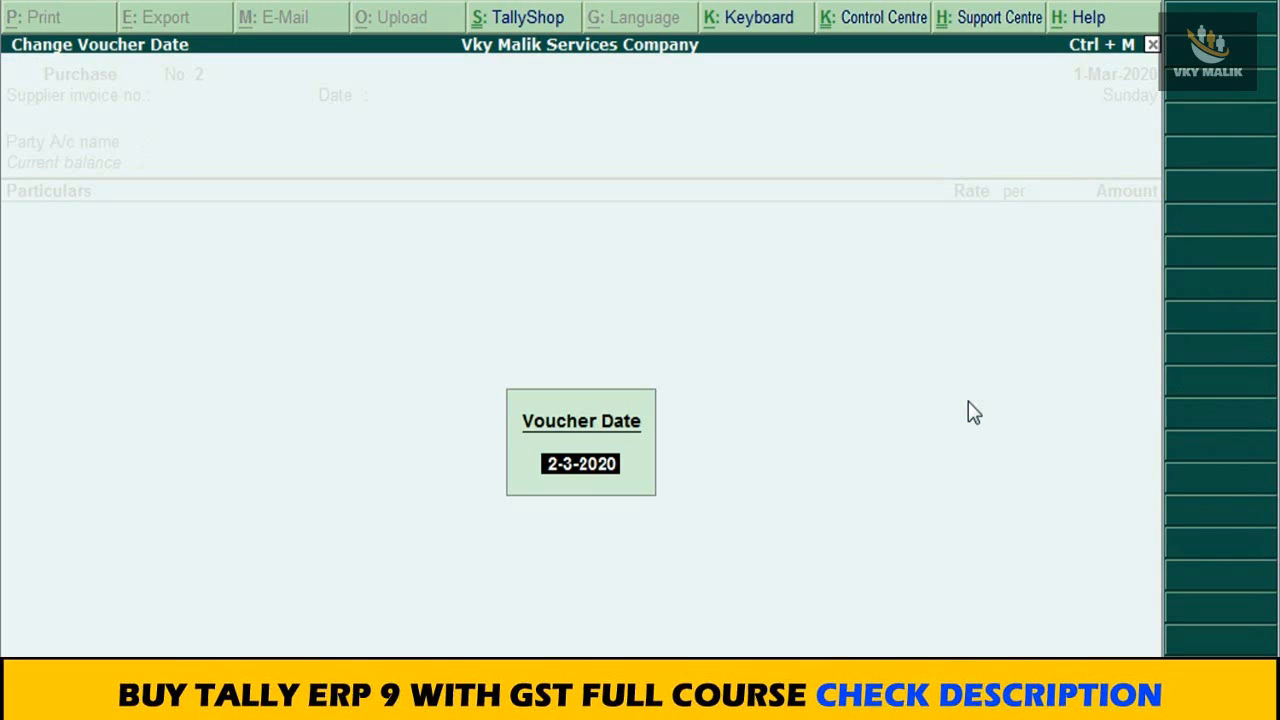
{"action": "key", "text": "Return"}
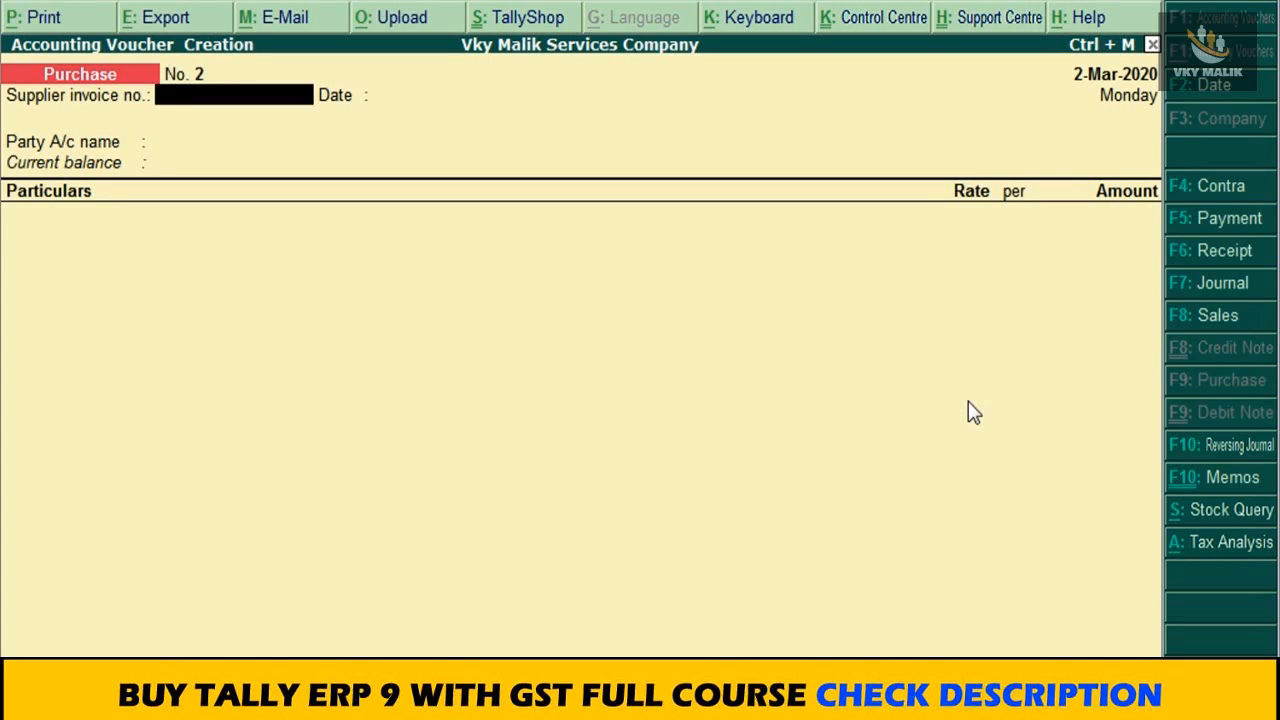
{"action": "type", "text": "02"}
{"action": "key", "text": "Return"}
{"action": "key", "text": "Return"}
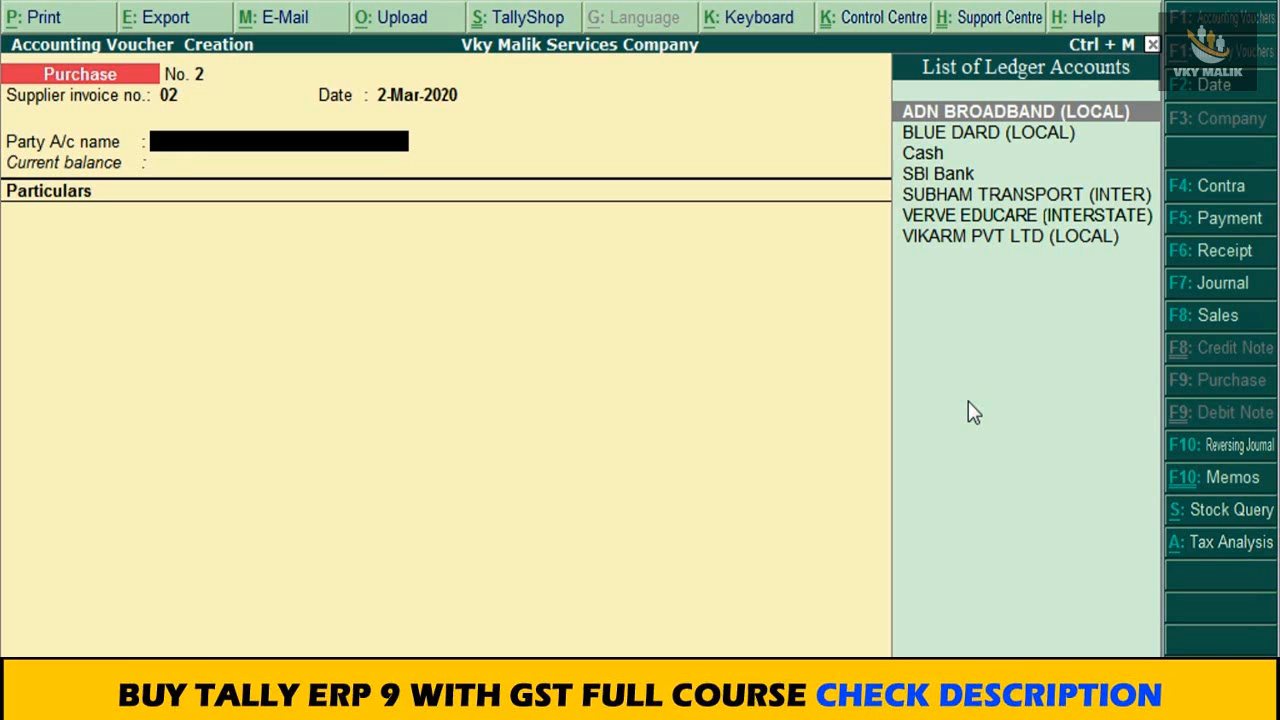
Step: Choose BLUE DARD (LOCAL) as the voucher's party account and accept the default party details
{"action": "key", "text": "Down"}
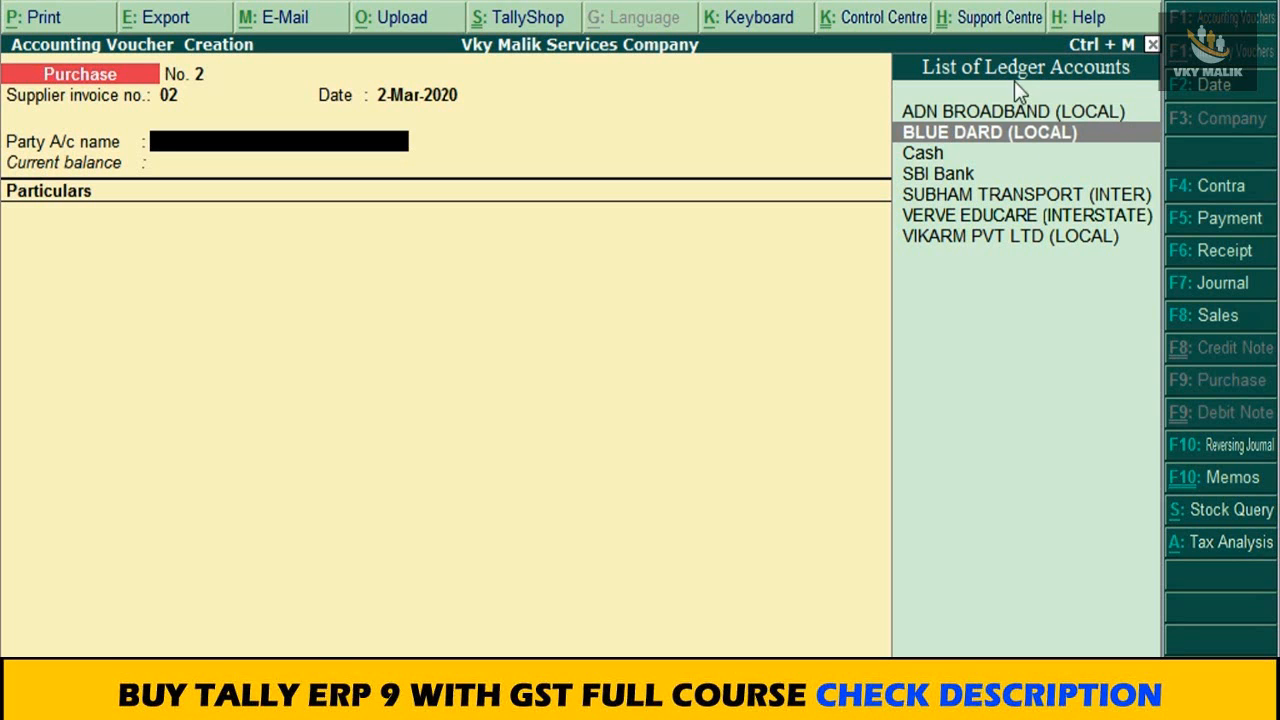
{"action": "left_click", "coordinate": [1080, 134]}
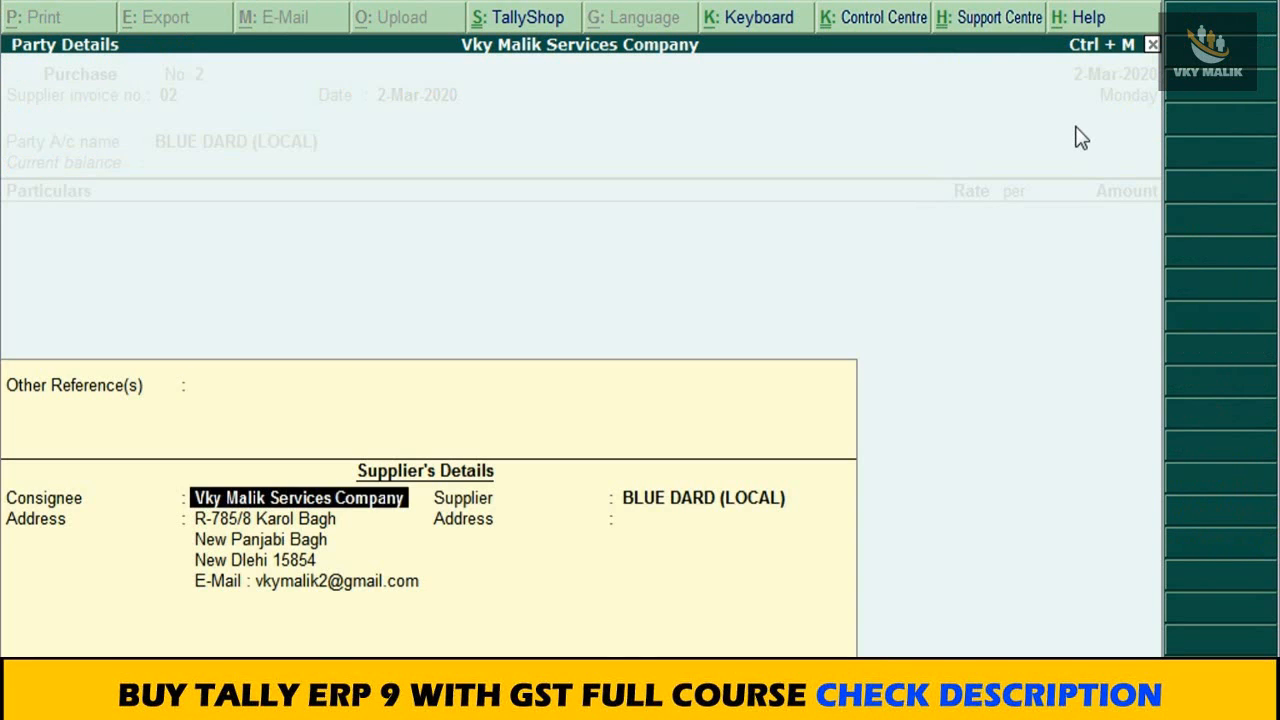
{"action": "key", "text": "ctrl+a"}
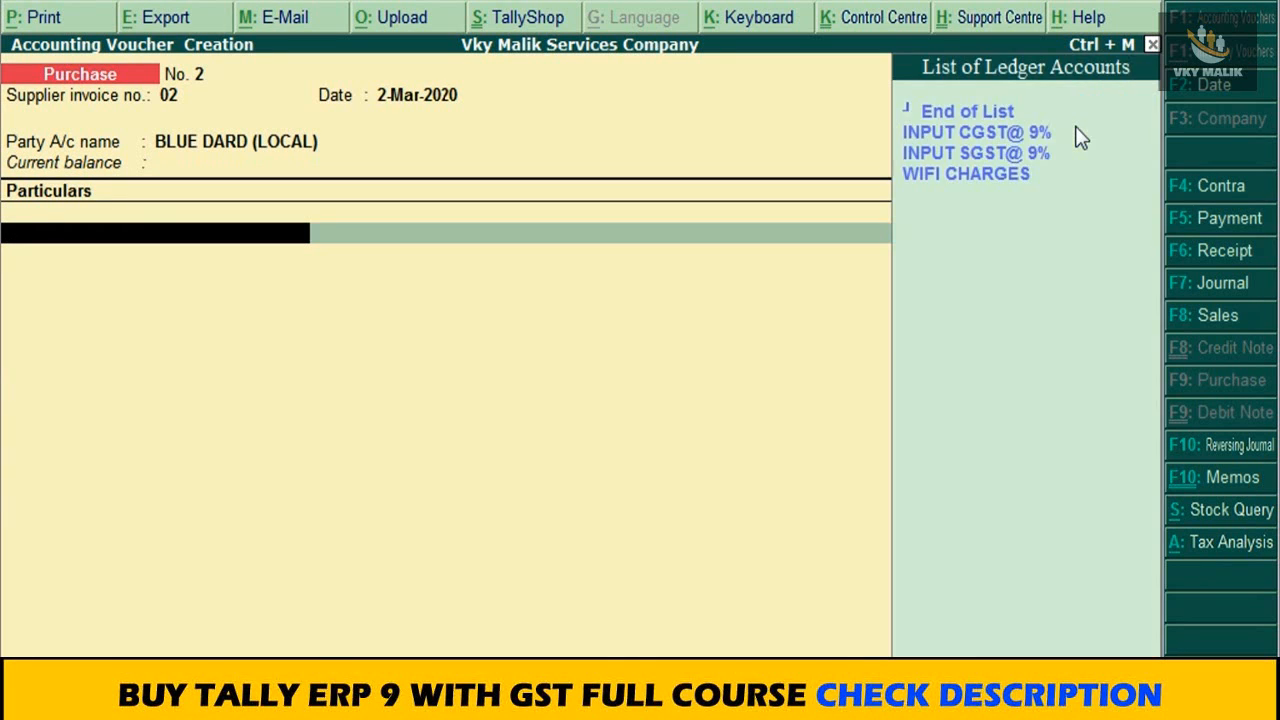
Step: Start creating a new ledger from the voucher's first particulars line and name it COURIER CHARGES with no alias
{"action": "key", "text": "Down"}
{"action": "key", "text": "Down"}
{"action": "key", "text": "Down"}
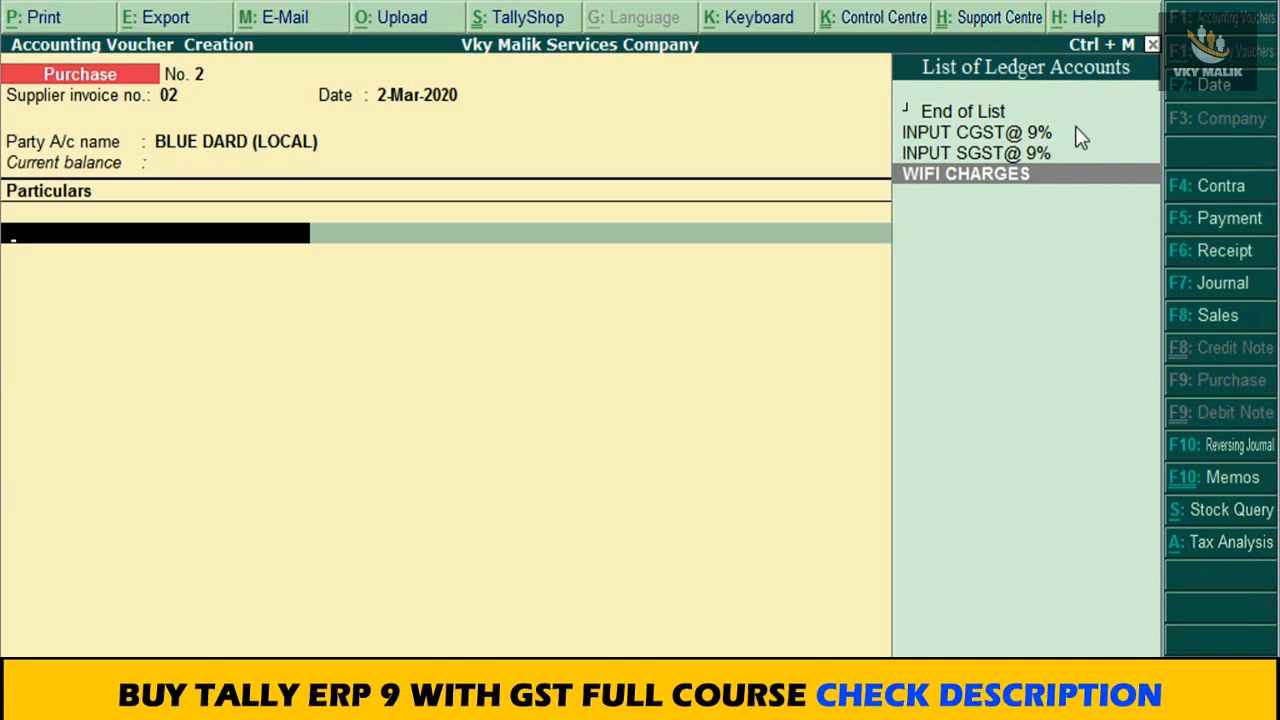
{"action": "key", "text": "Up"}
{"action": "key", "text": "Up"}
{"action": "key", "text": "Up"}
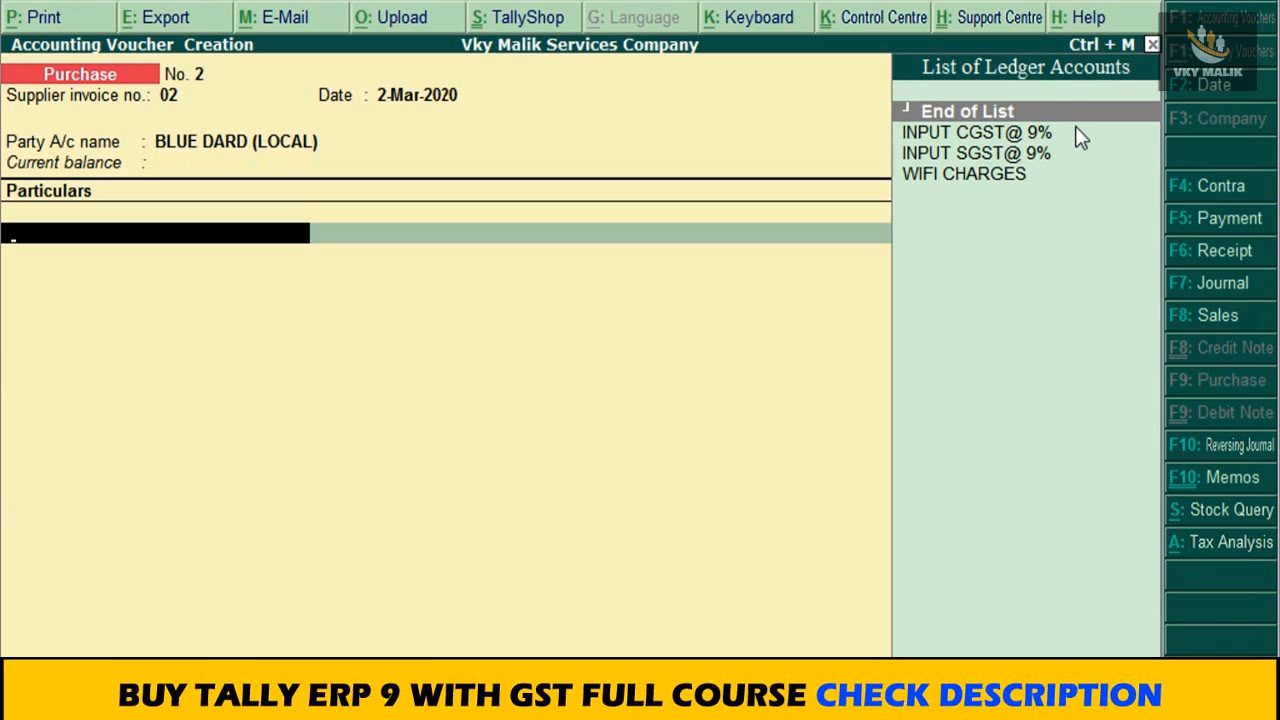
{"action": "key", "text": "alt+c"}
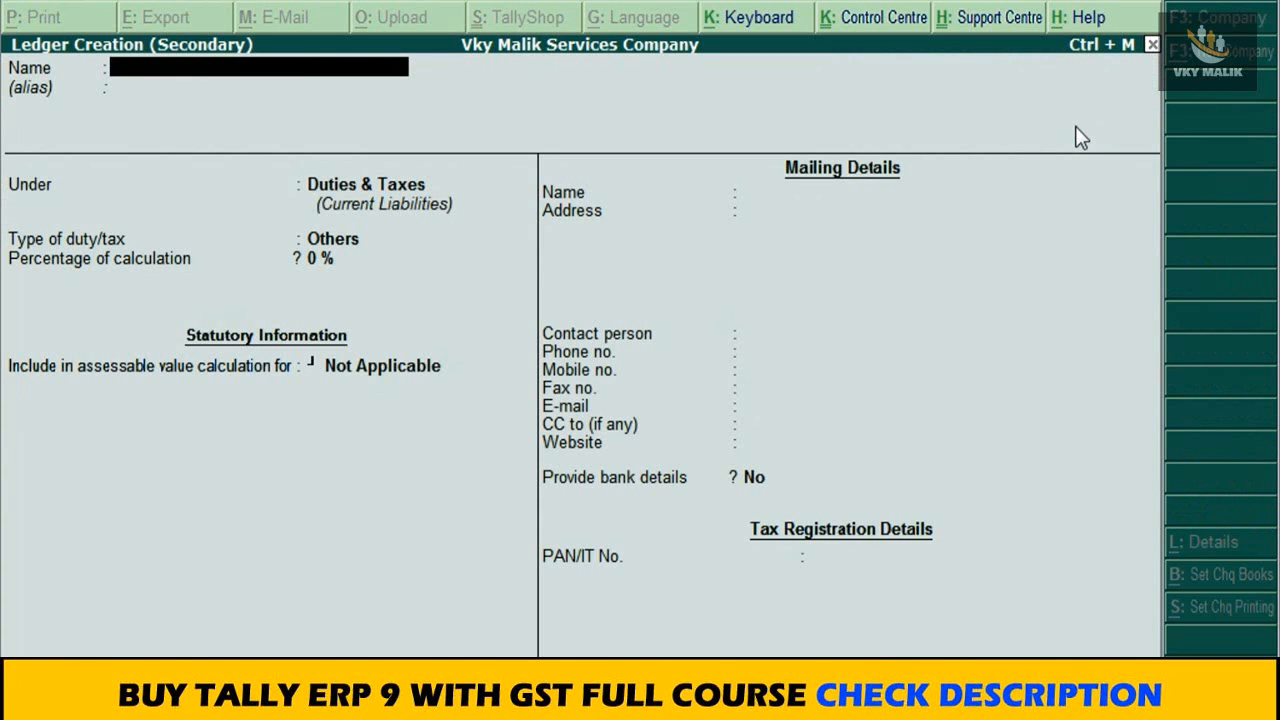
{"action": "type", "text": "COURIER CHAR"}
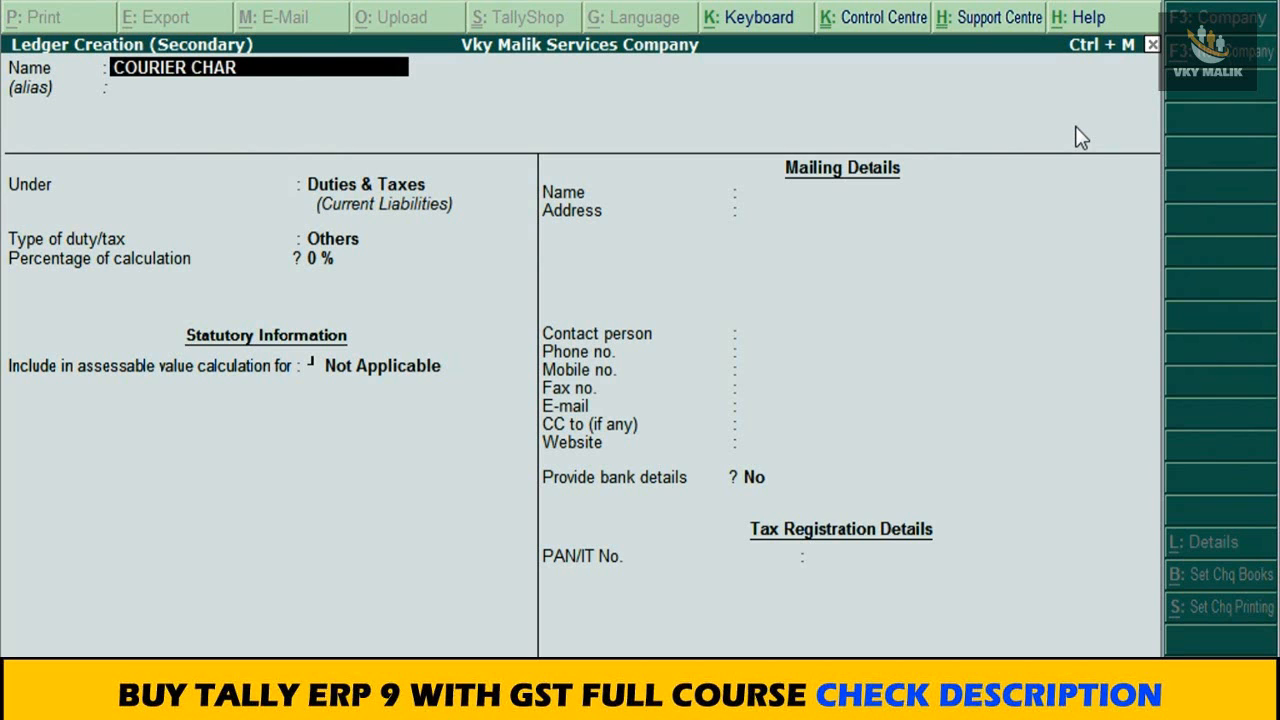
{"action": "type", "text": "GES"}
{"action": "key", "text": "Return"}
{"action": "key", "text": "Return"}
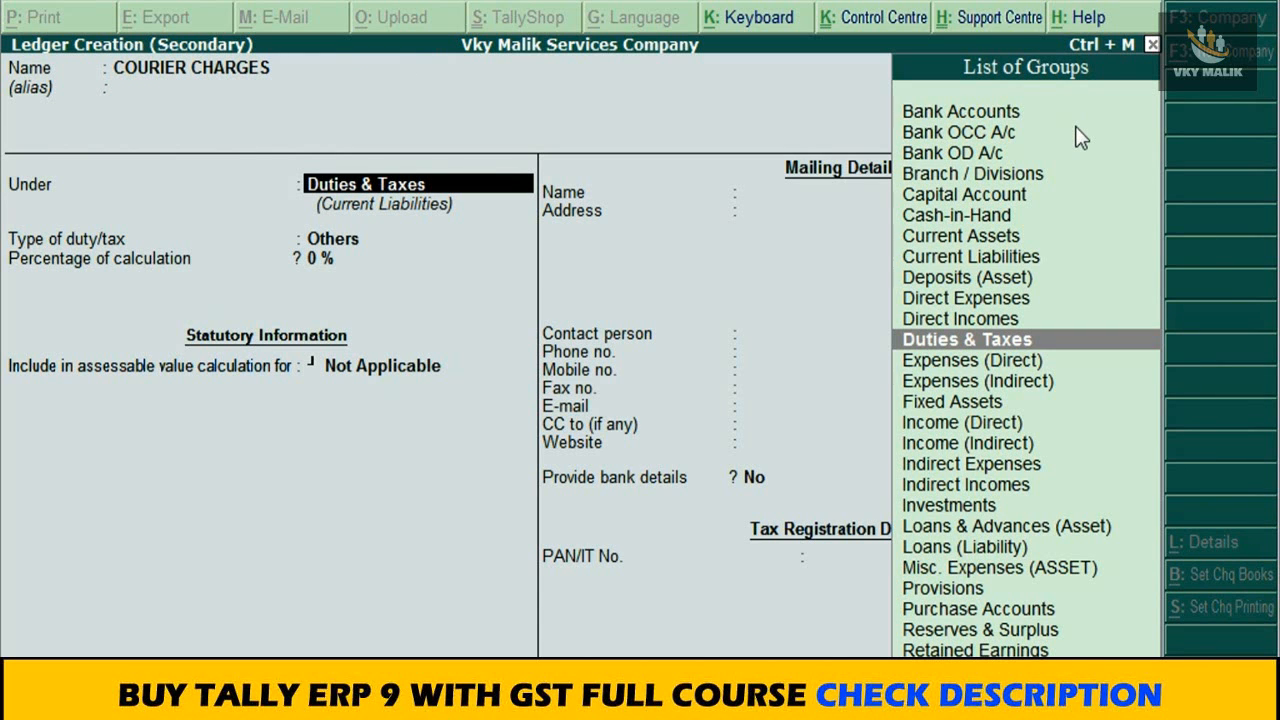
Step: Place the ledger under Indirect Expenses, keep GST as Applicable, and set Set/alter GST Details to Yes
{"action": "type", "text": "IND"}
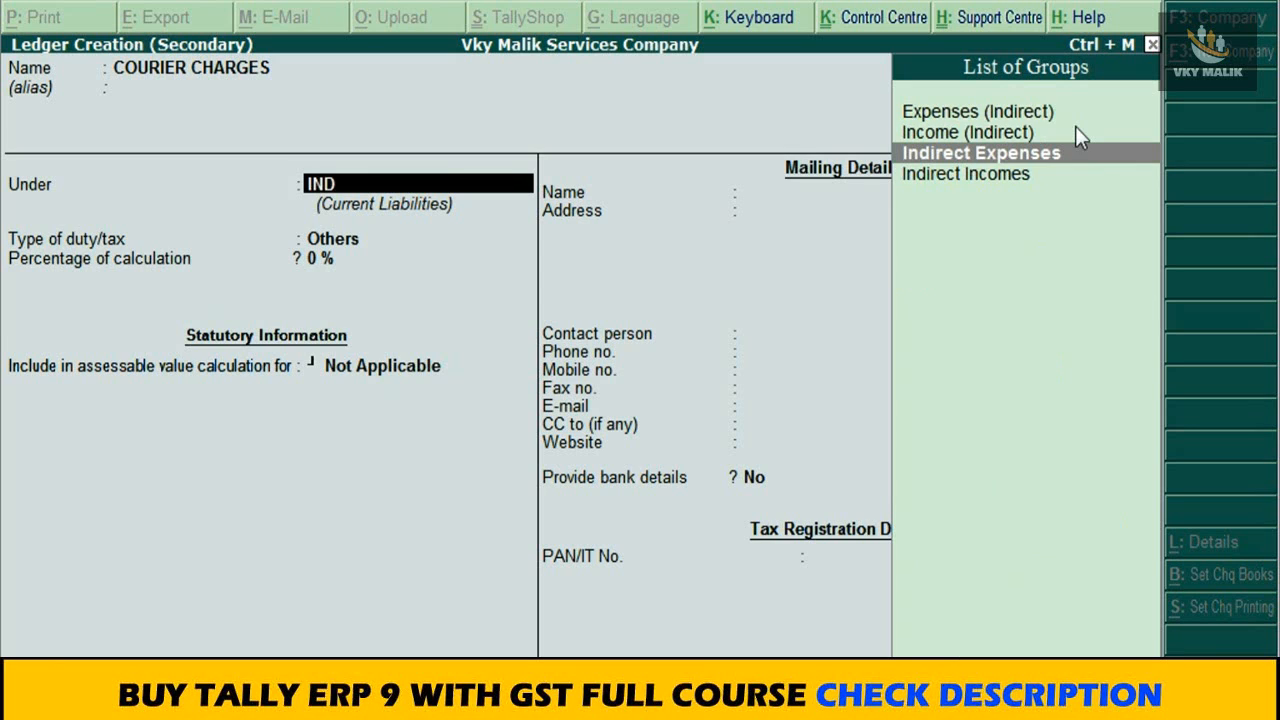
{"action": "key", "text": "Return"}
{"action": "key", "text": "Return"}
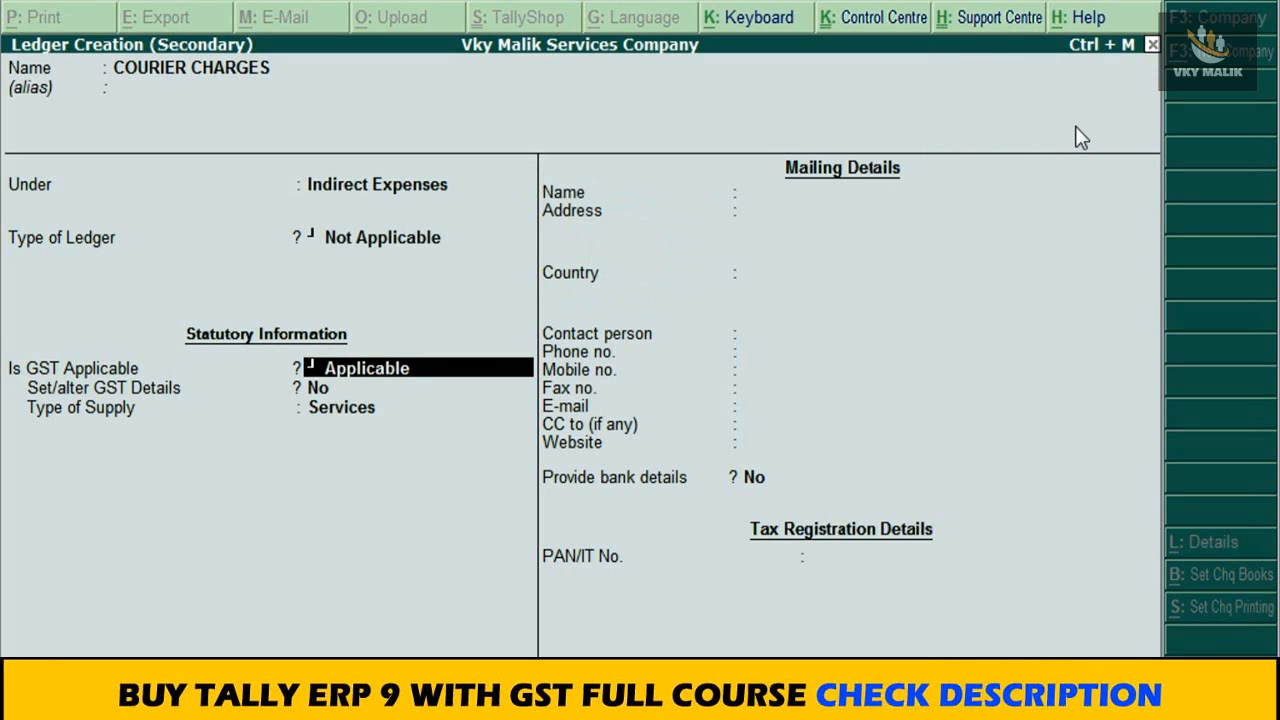
{"action": "key", "text": "Return"}
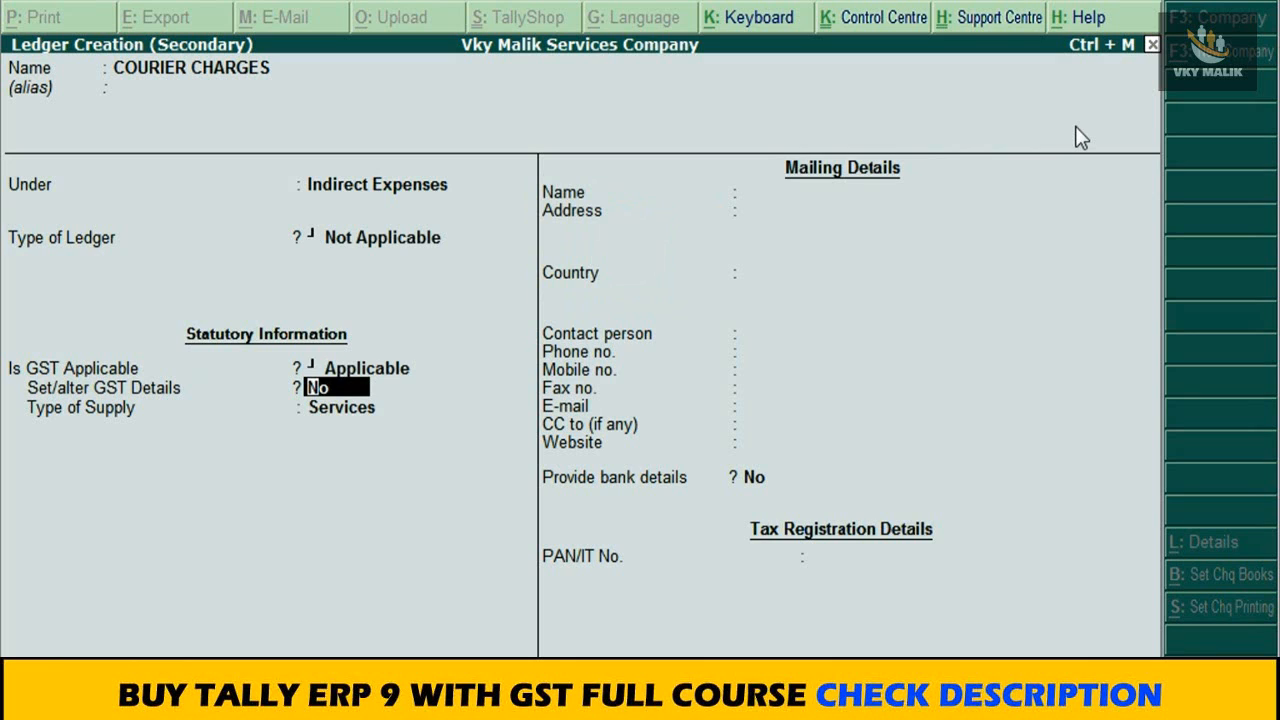
{"action": "type", "text": "y"}
{"action": "key", "text": "Return"}
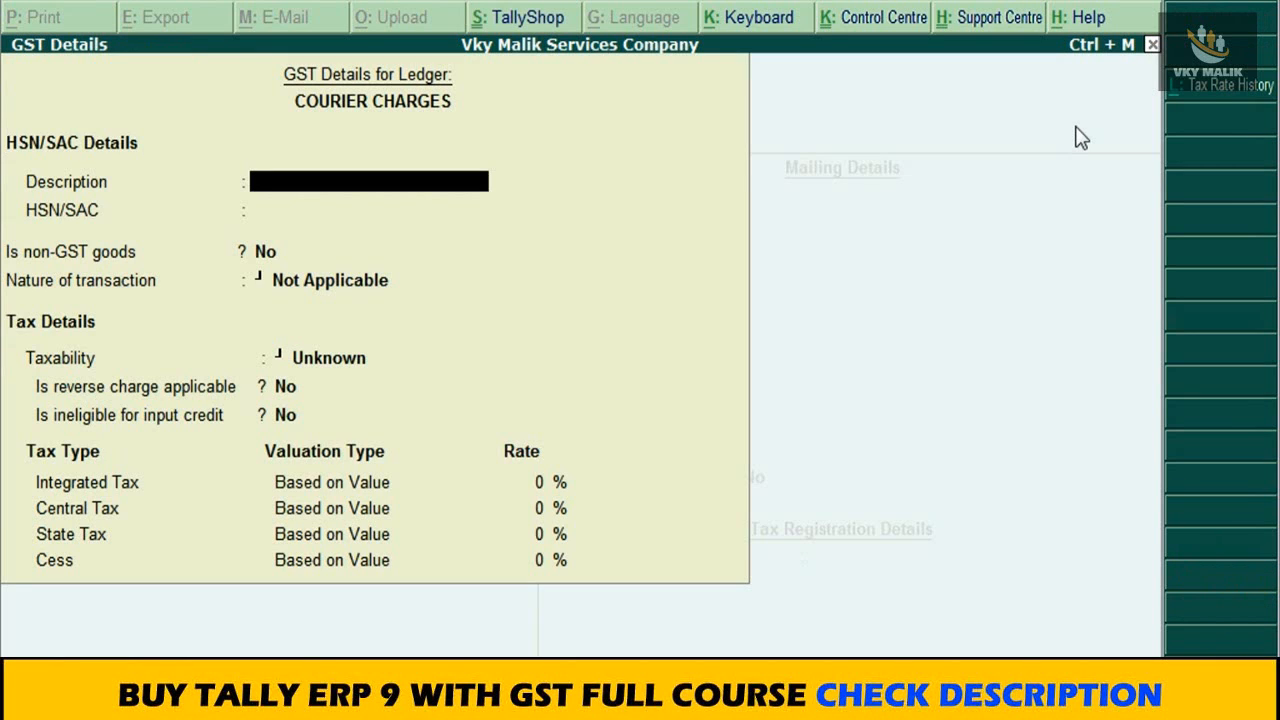
Step: Enter COURIER CHARGES as the description in the ledger's GST details, leaving HSN/SAC blank
{"action": "type", "text": "COURIER CHARGE"}
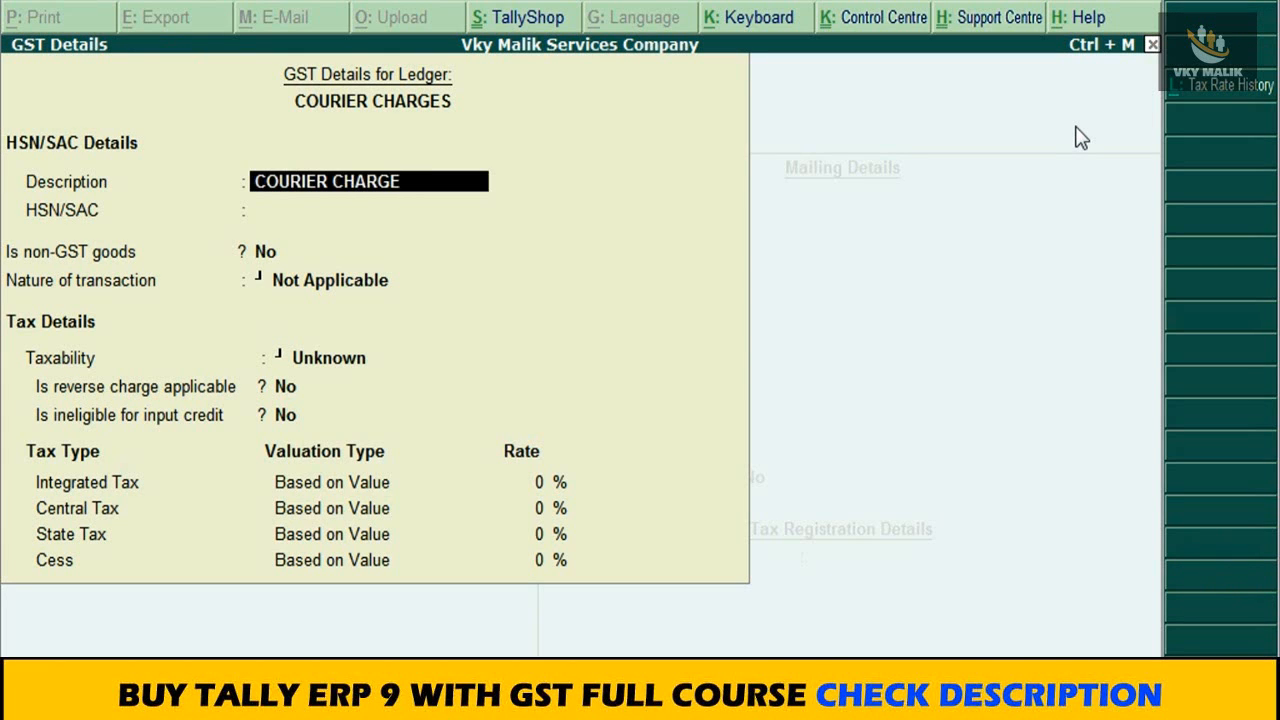
{"action": "type", "text": "S"}
{"action": "key", "text": "Return"}
{"action": "key", "text": "Return"}
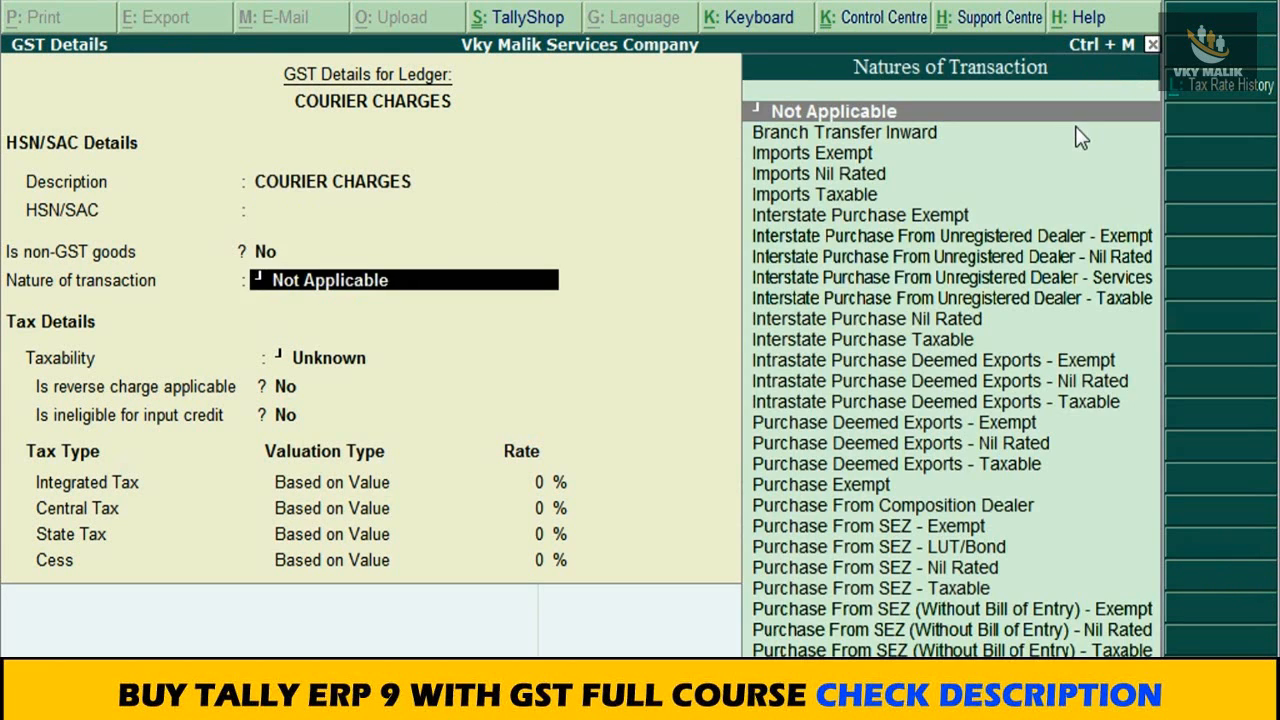
Step: Set the nature of transaction to Purchase Taxable and keep reverse charge and ineligible for input credit at No
{"action": "type", "text": "PUR"}
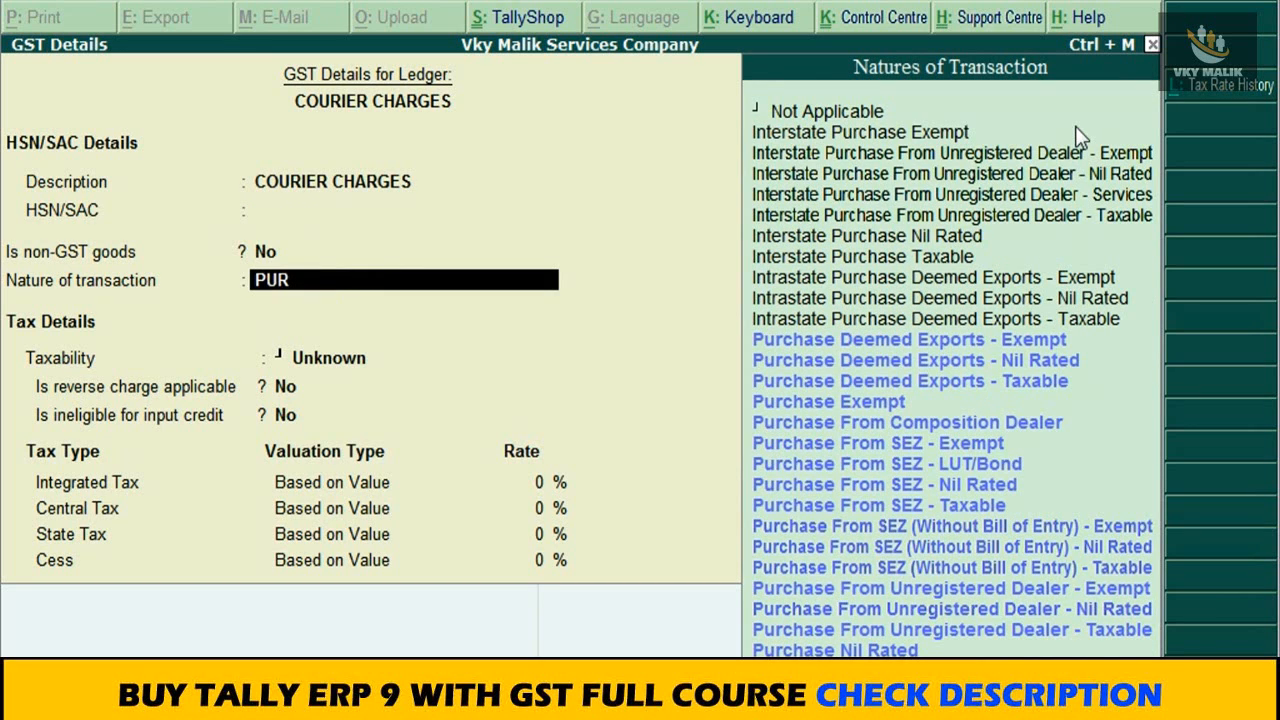
{"action": "type", "text": "CHASE"}
{"action": "key", "text": "Down"}
{"action": "key", "text": "Down"}
{"action": "key", "text": "Down"}
{"action": "key", "text": "Down"}
{"action": "key", "text": "Down"}
{"action": "key", "text": "Down"}
{"action": "key", "text": "Down"}
{"action": "key", "text": "Down"}
{"action": "key", "text": "Down"}
{"action": "key", "text": "Down"}
{"action": "key", "text": "Down"}
{"action": "key", "text": "Down"}
{"action": "key", "text": "Down"}
{"action": "key", "text": "Down"}
{"action": "key", "text": "Down"}
{"action": "key", "text": "Down"}
{"action": "key", "text": "Down"}
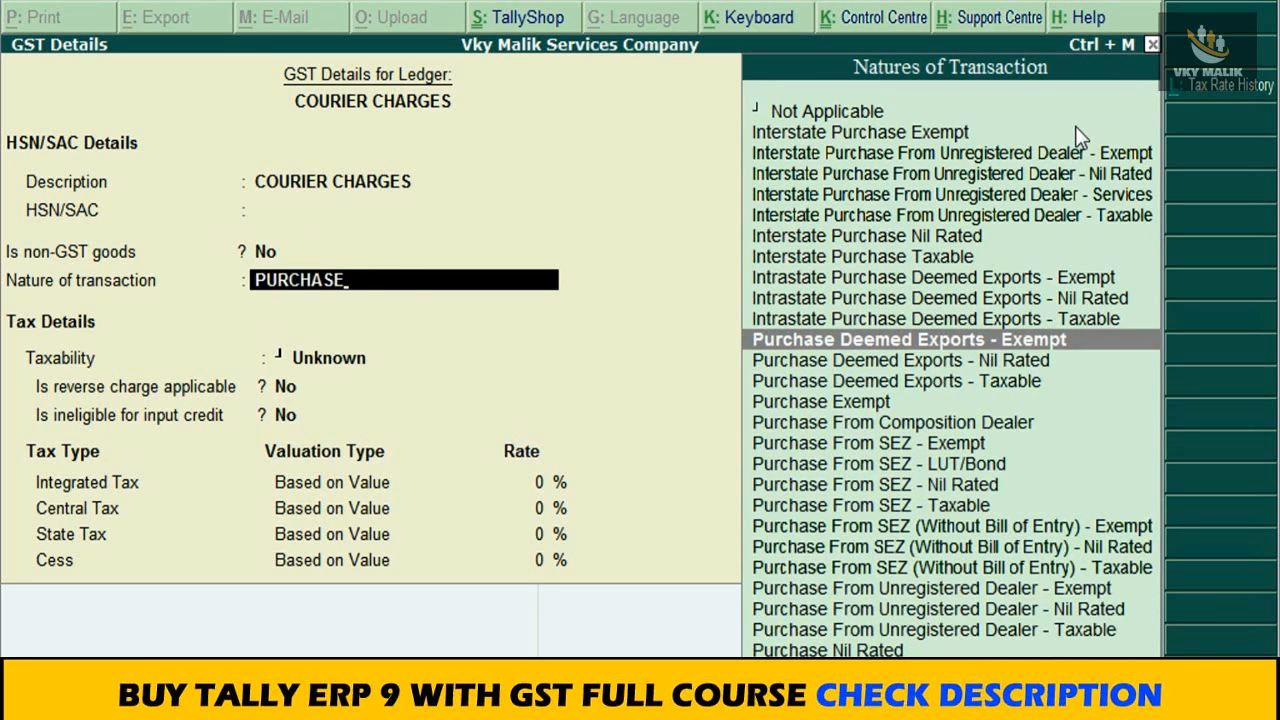
{"action": "key", "text": "Return"}
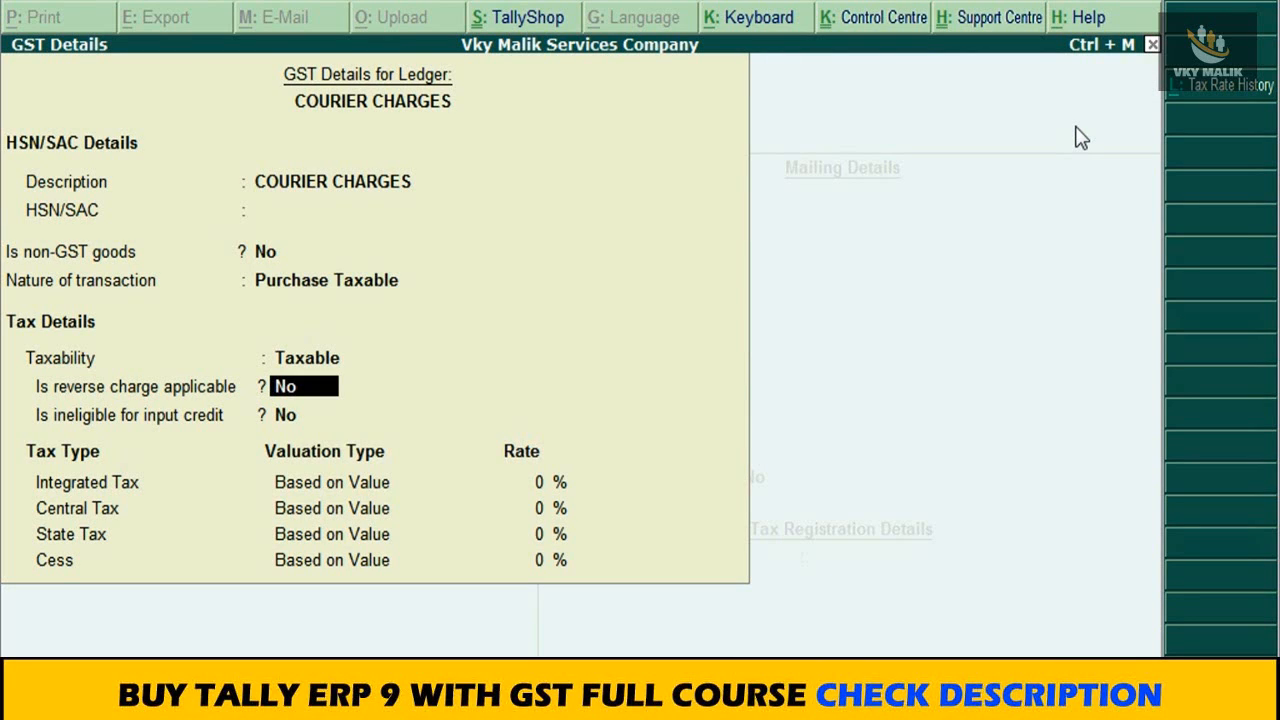
{"action": "key", "text": "Return"}
{"action": "key", "text": "Return"}
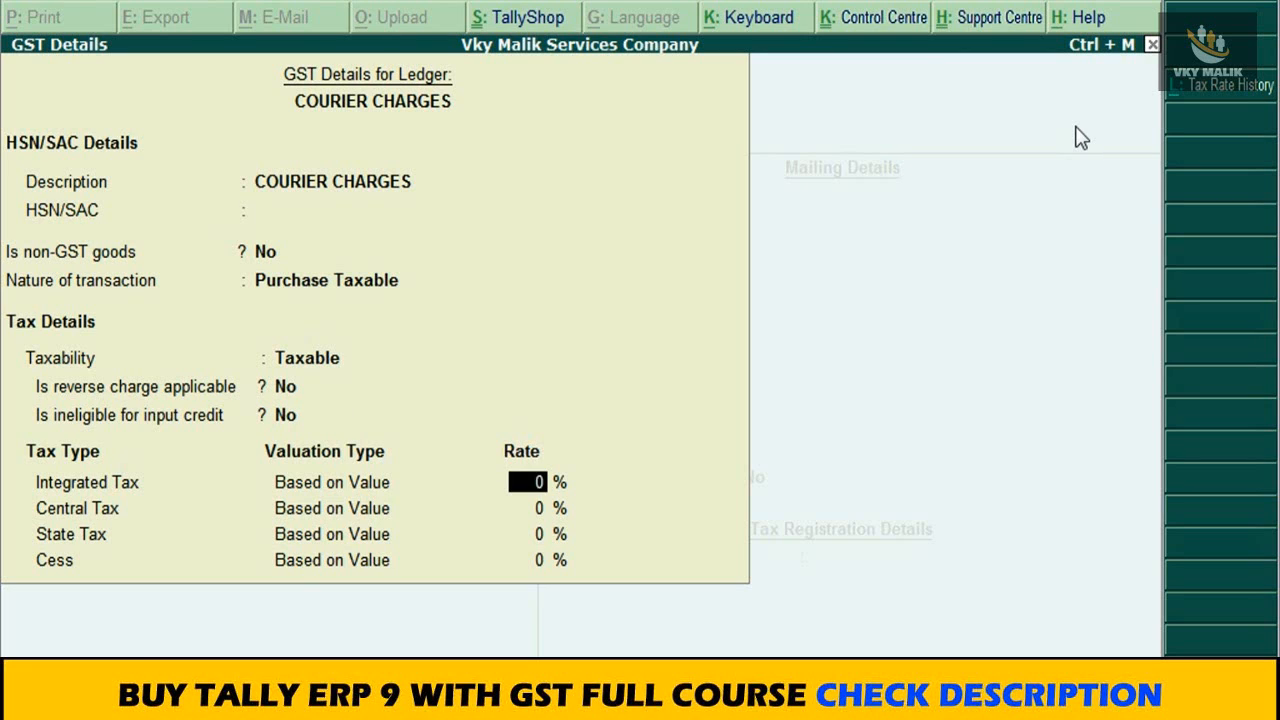
Step: Set the integrated tax rate to 18%, accept the GST details, and save the COURIER CHARGES ledger
{"action": "type", "text": "18"}
{"action": "key", "text": "Return"}
{"action": "key", "text": "Return"}
{"action": "key", "text": "Return"}
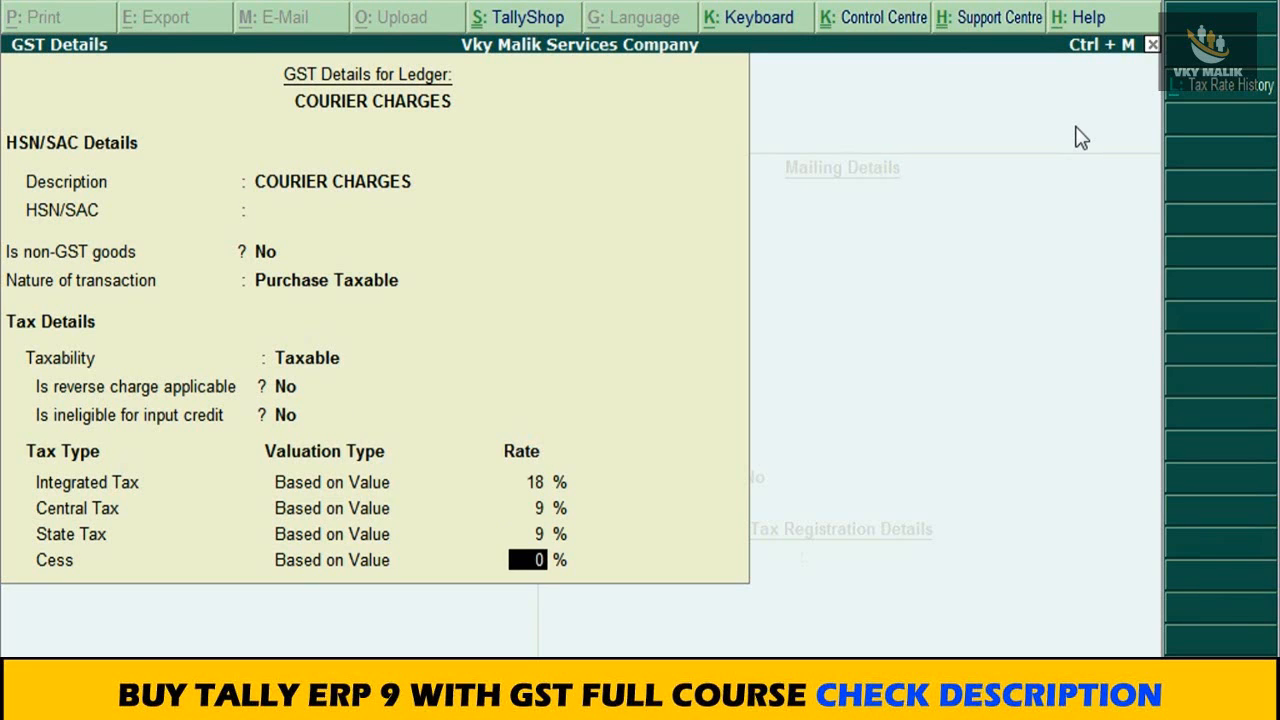
{"action": "key", "text": "Return"}
{"action": "key", "text": "Return"}
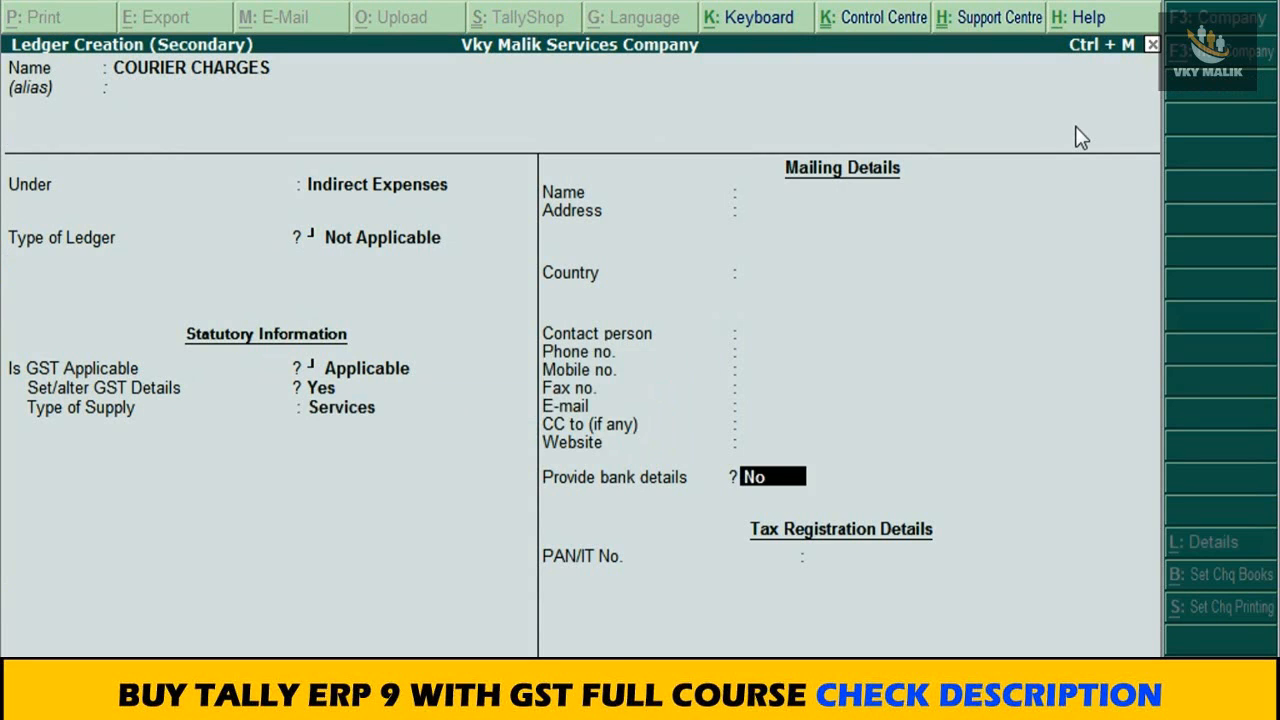
{"action": "key", "text": "ctrl+a"}
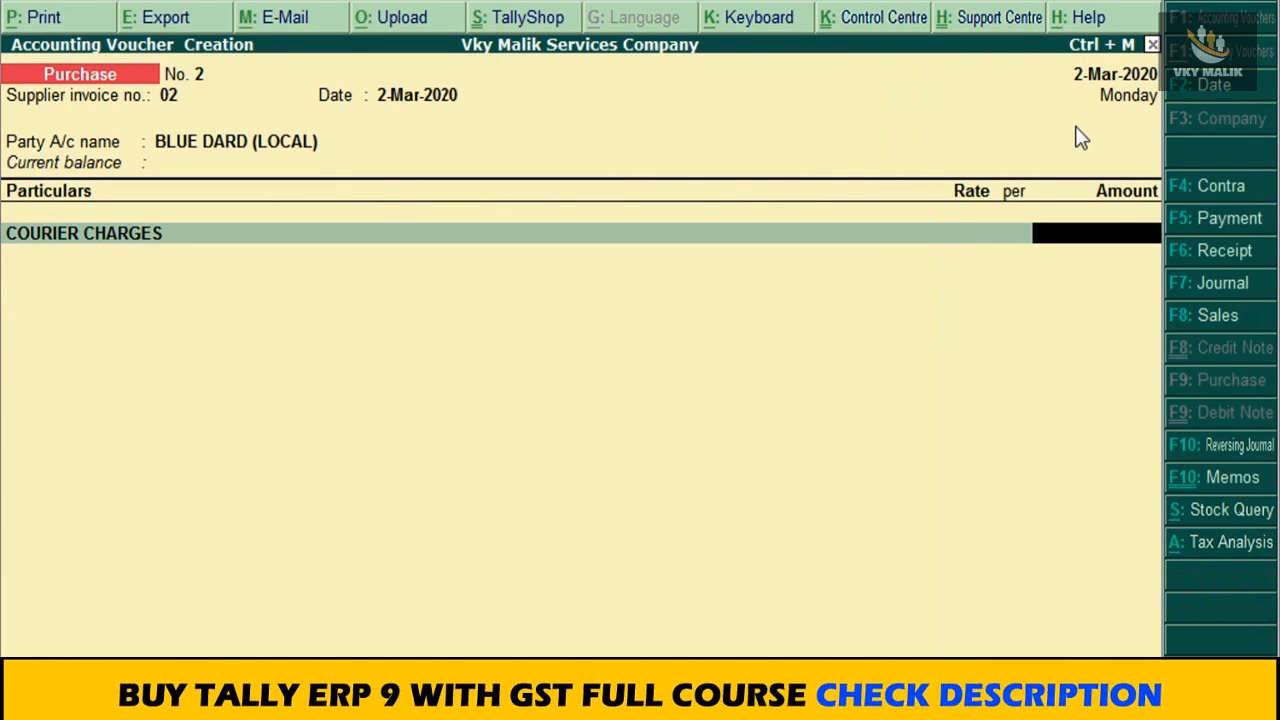
Step: Enter 5000 as the COURIER CHARGES amount and add the INPUT CGST@ 9% and INPUT SGST@ 9% tax lines to the voucher
{"action": "type", "text": "5000"}
{"action": "key", "text": "Return"}
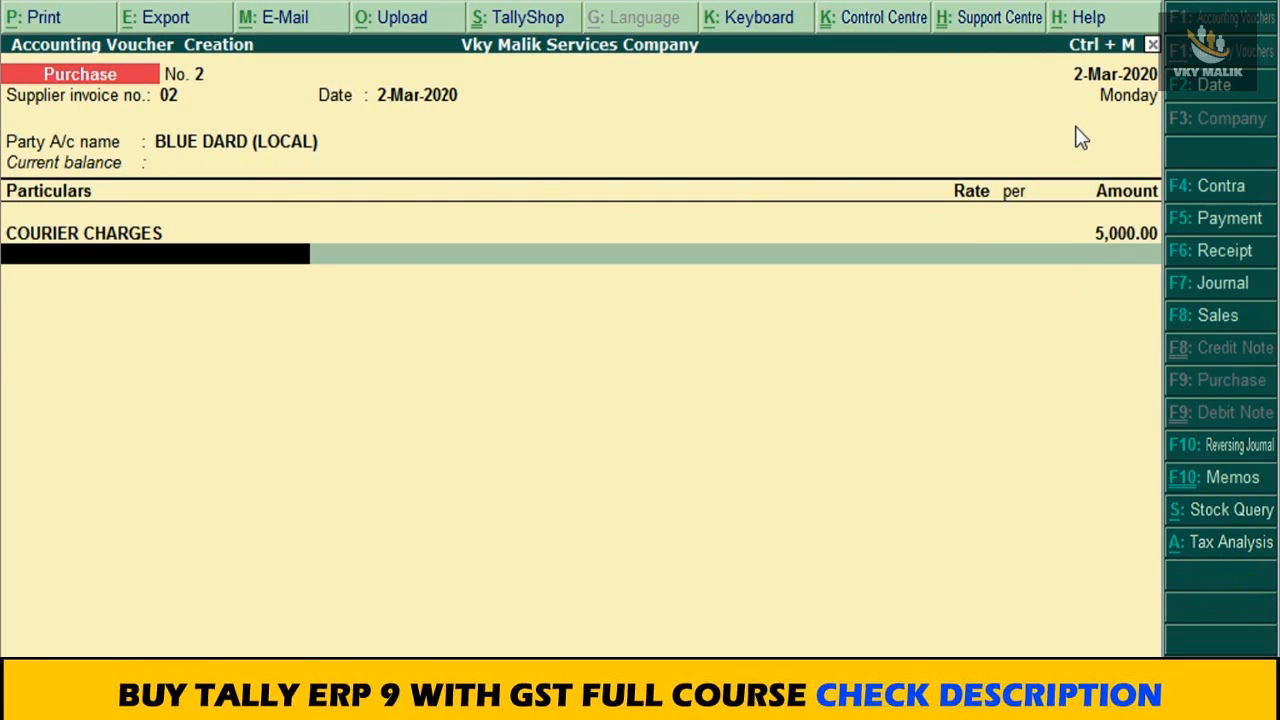
{"action": "type", "text": "IN"}
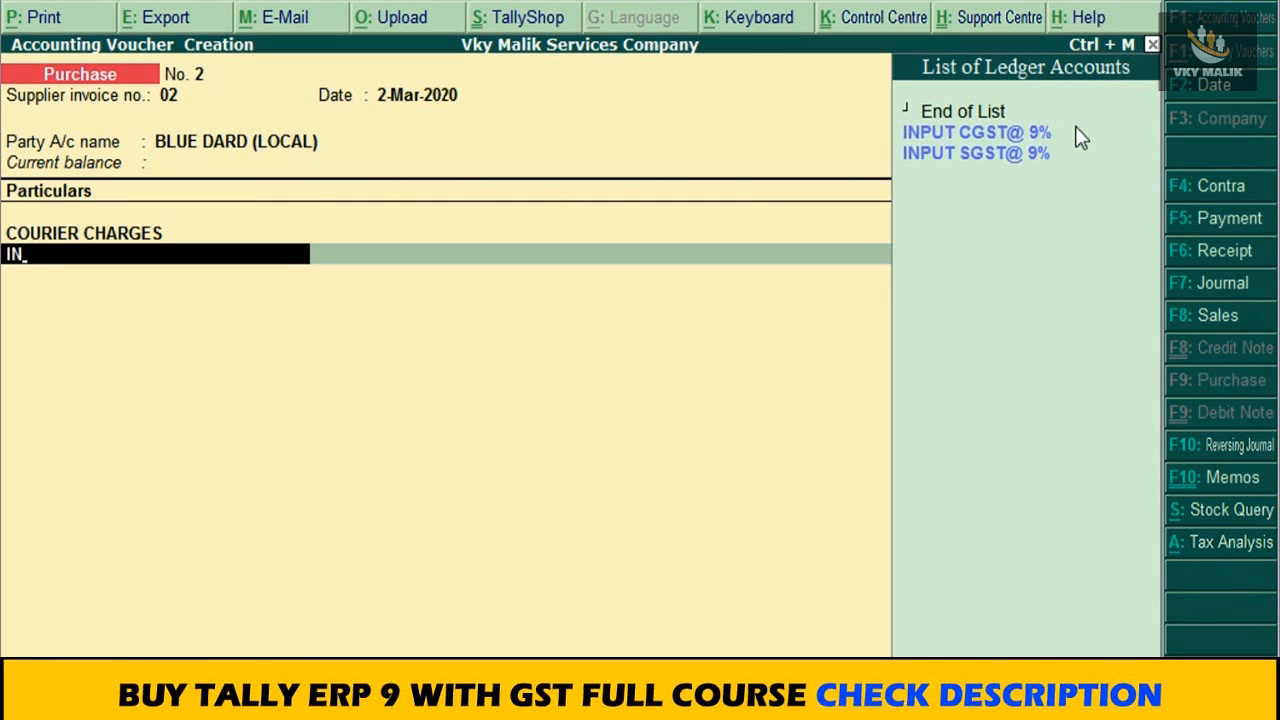
{"action": "key", "text": "Down"}
{"action": "key", "text": "Return"}
{"action": "key", "text": "Return"}
{"action": "type", "text": "IN"}
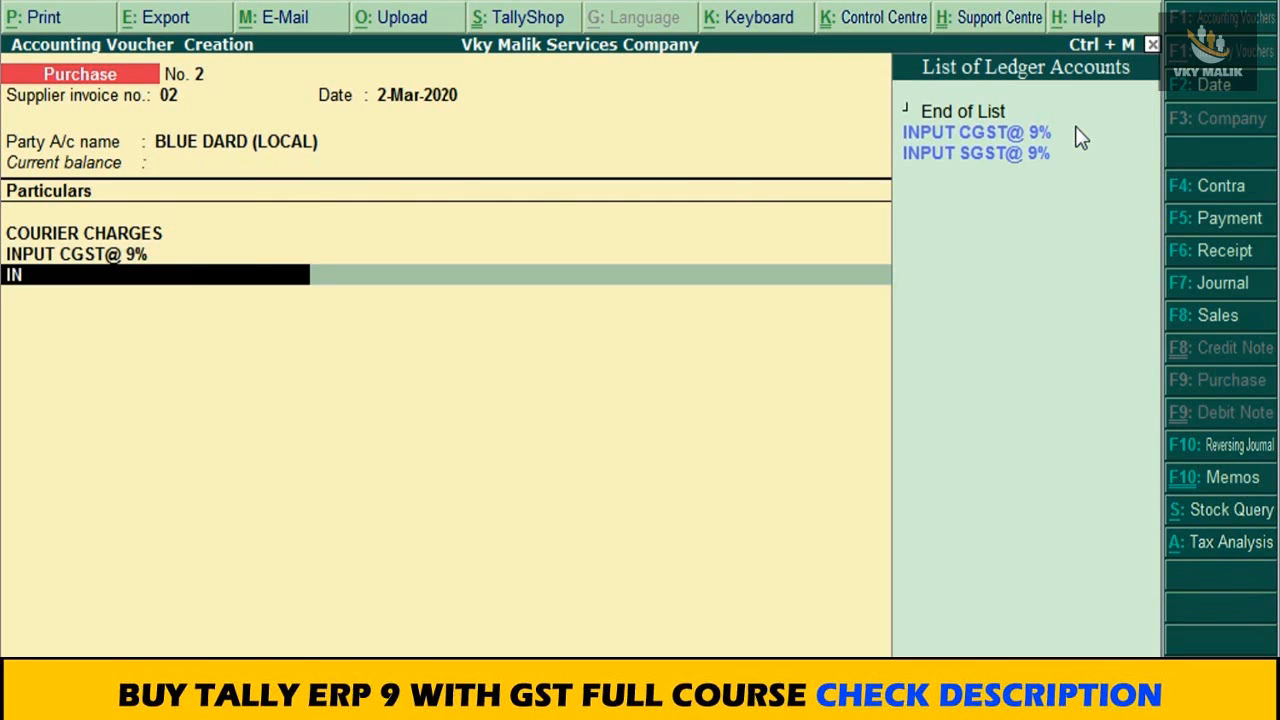
{"action": "key", "text": "Down"}
{"action": "key", "text": "Down"}
{"action": "key", "text": "Return"}
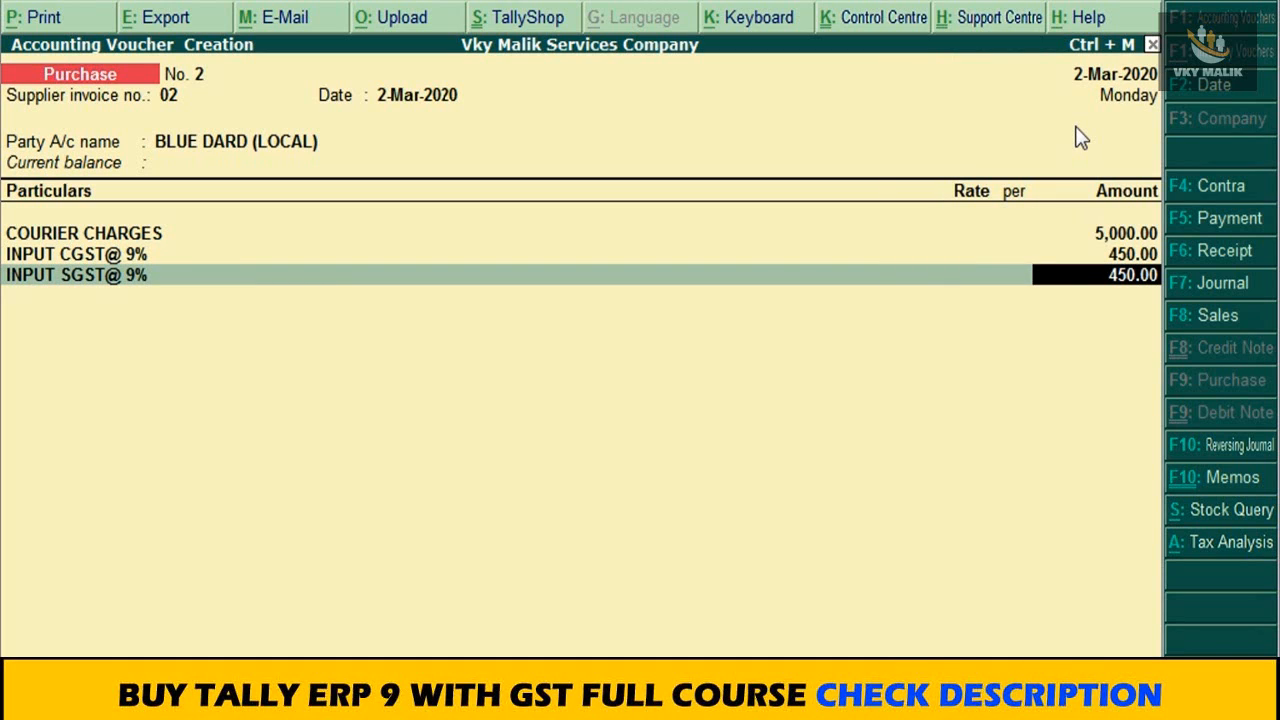
Step: Finish the courier voucher's entry lines, review its tax analysis in detail, and save the voucher
{"action": "key", "text": "Return"}
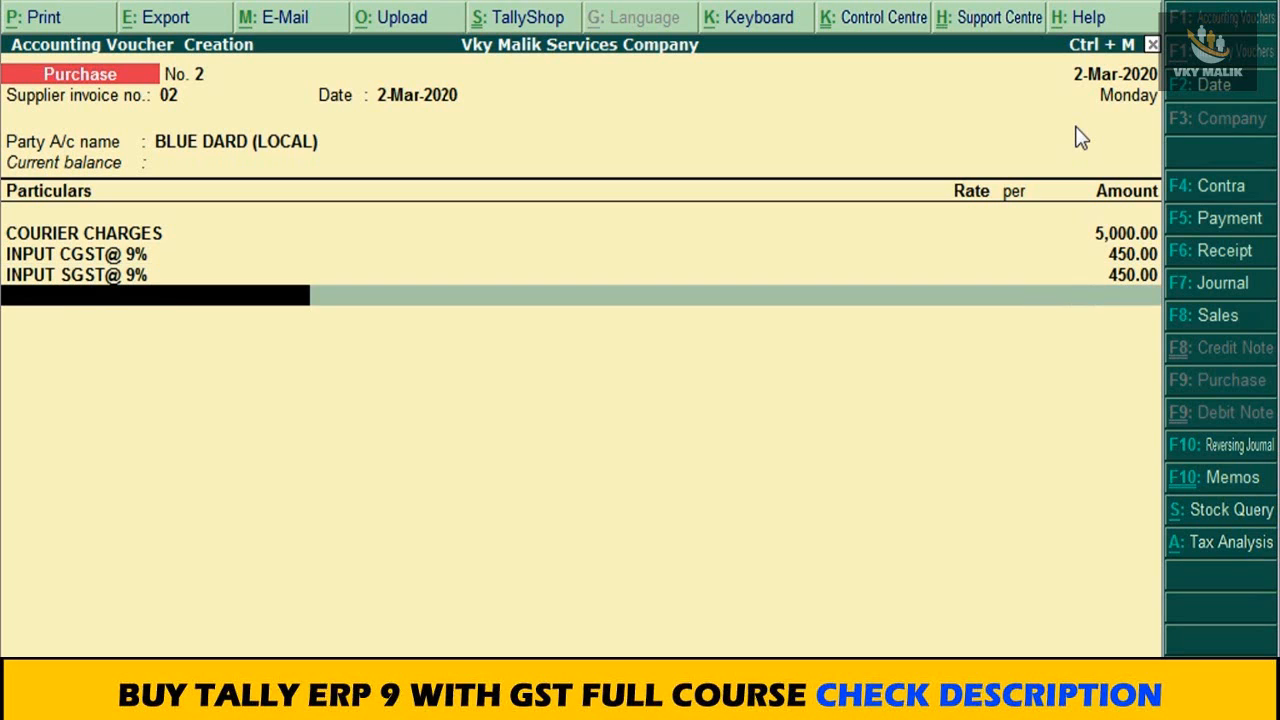
{"action": "key", "text": "Return"}
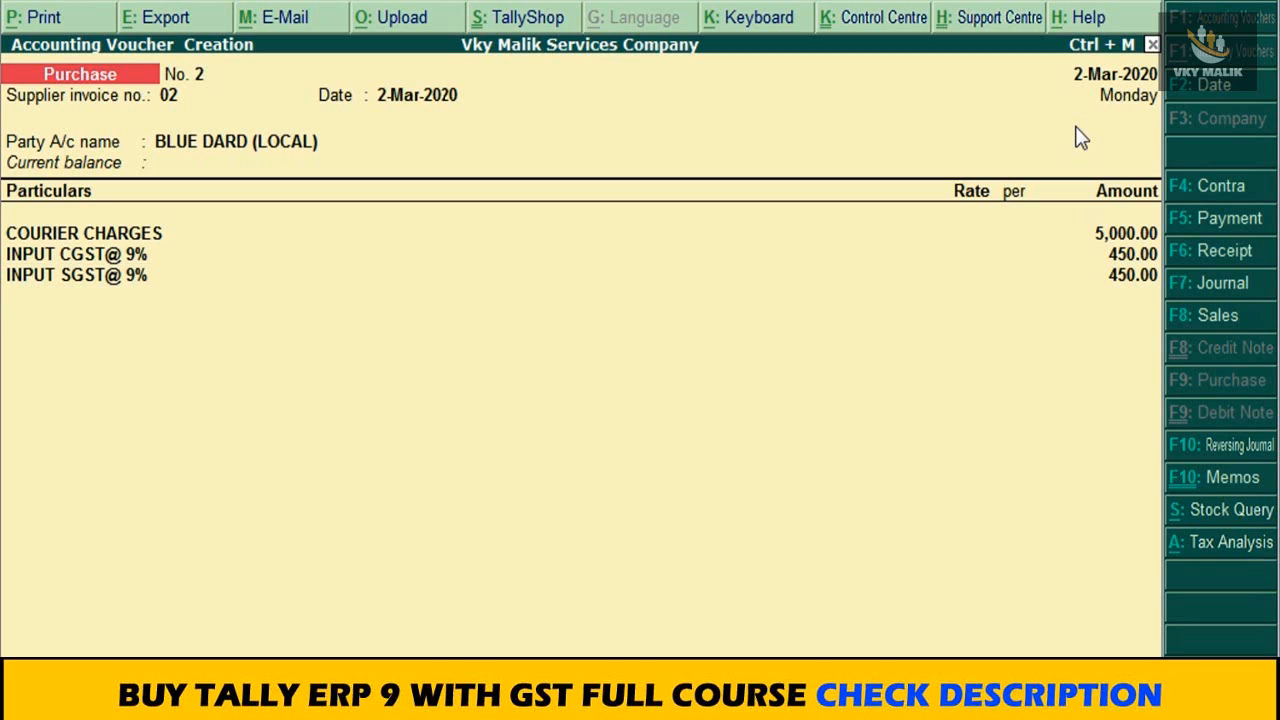
{"action": "left_click", "coordinate": [1209, 543]}
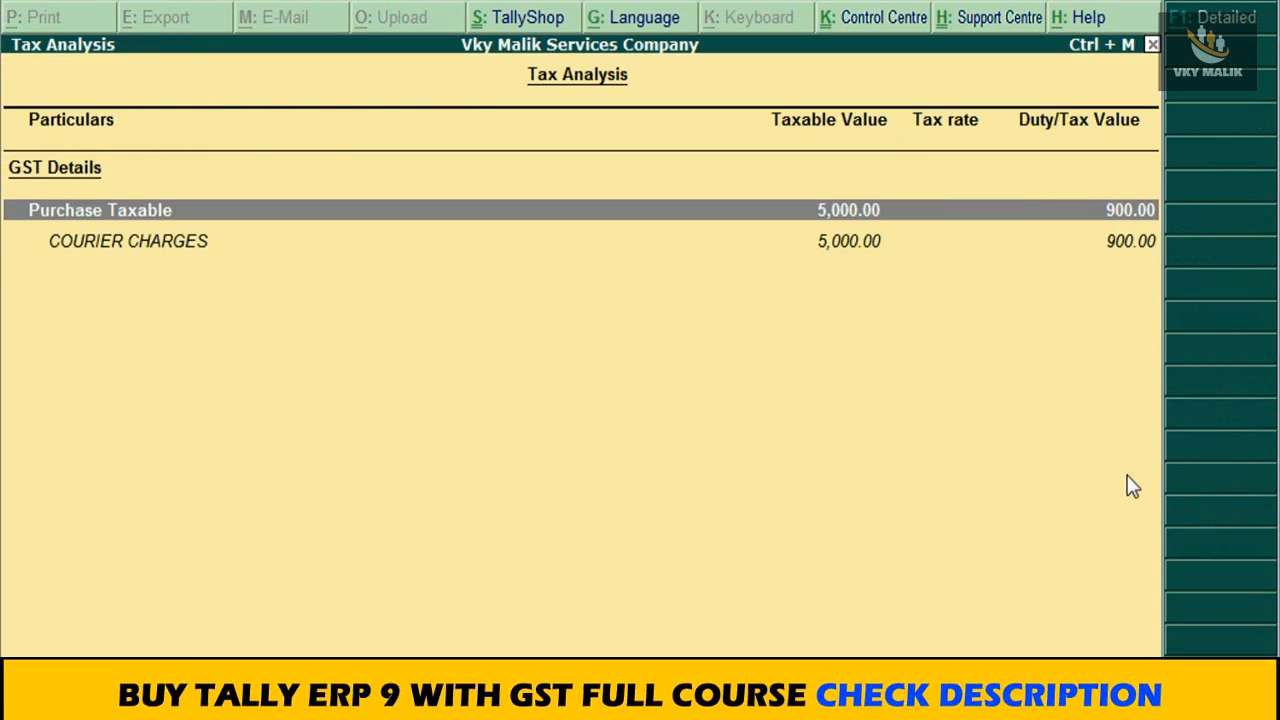
{"action": "key", "text": "alt+F1"}
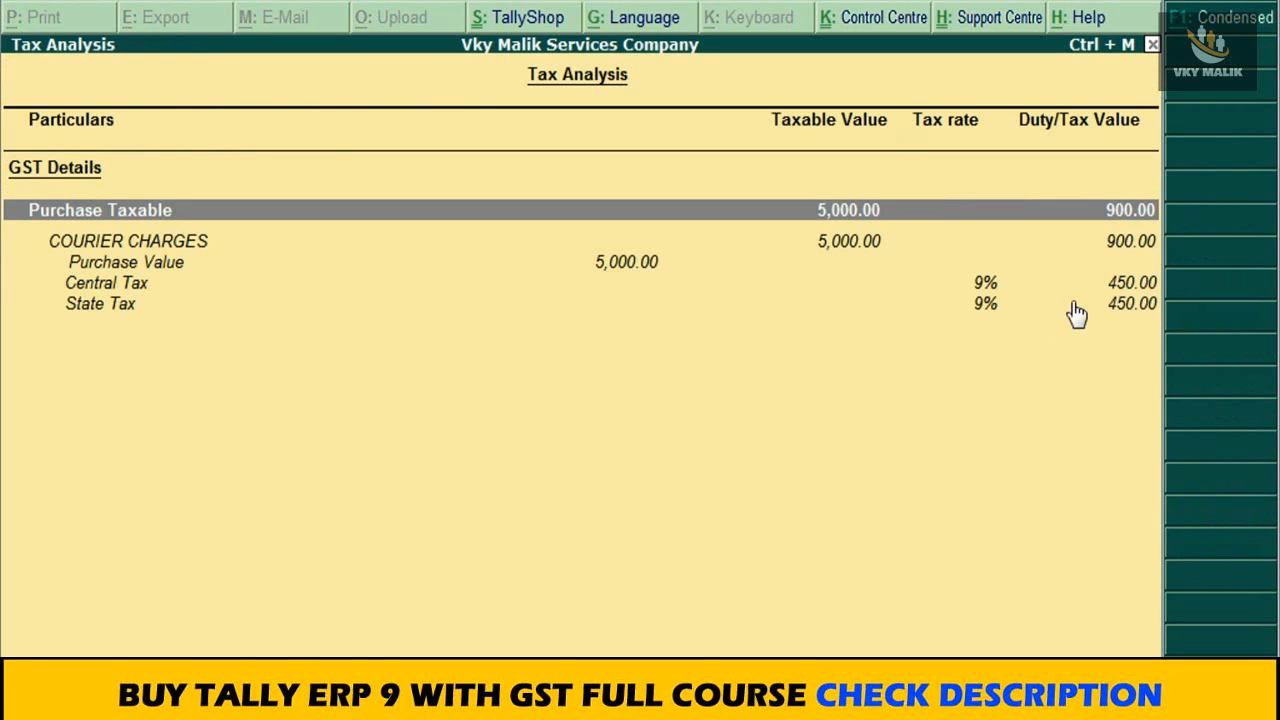
{"action": "key", "text": "Down"}
{"action": "key", "text": "Down"}
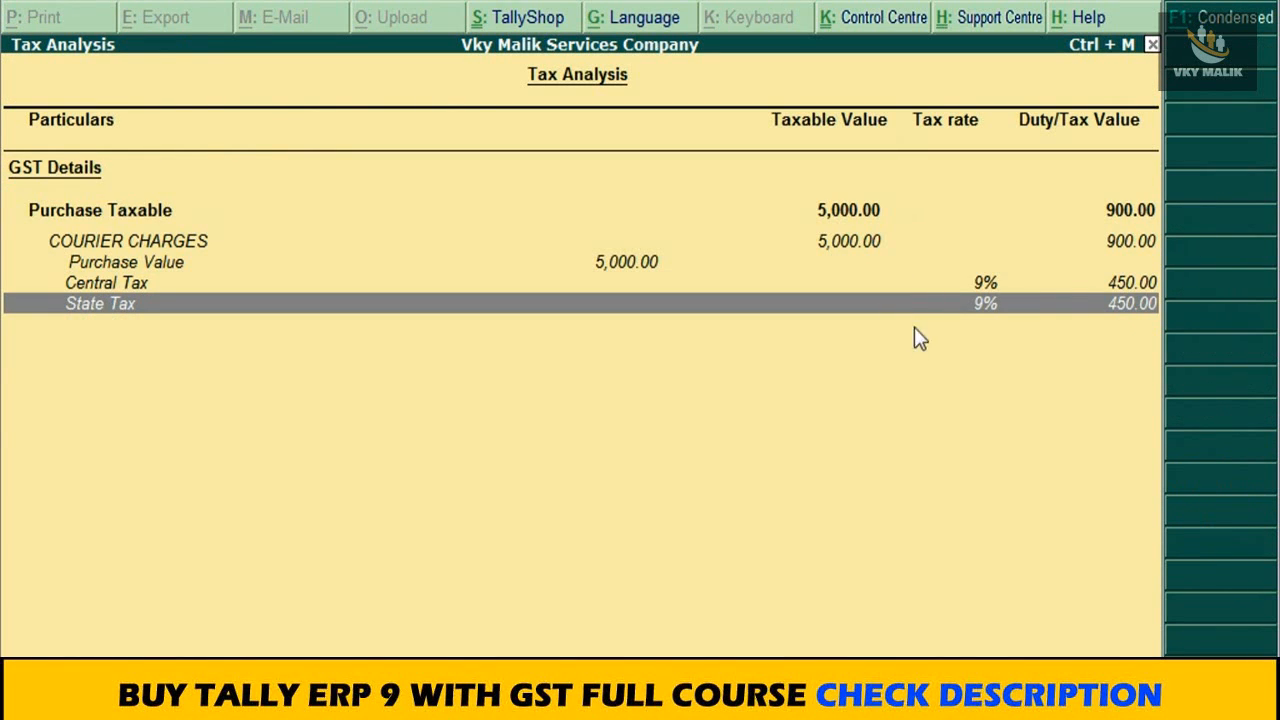
{"action": "key", "text": "Escape"}
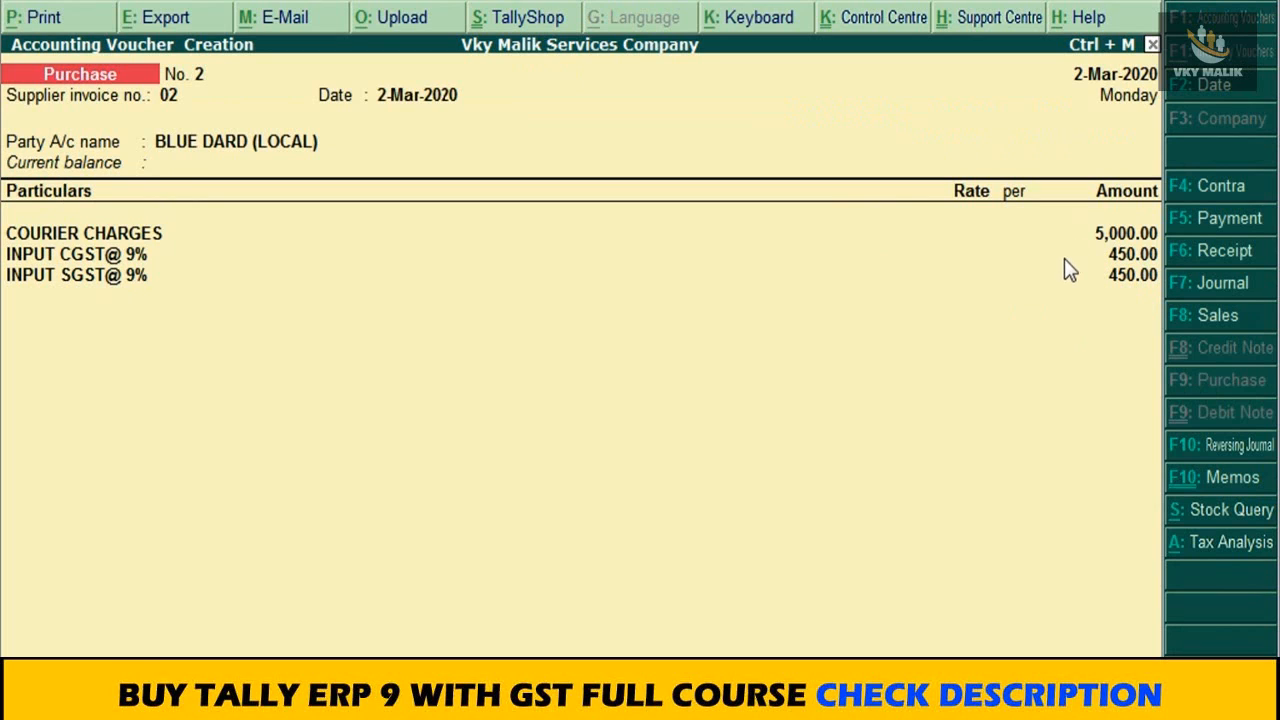
{"action": "key", "text": "ctrl+a"}
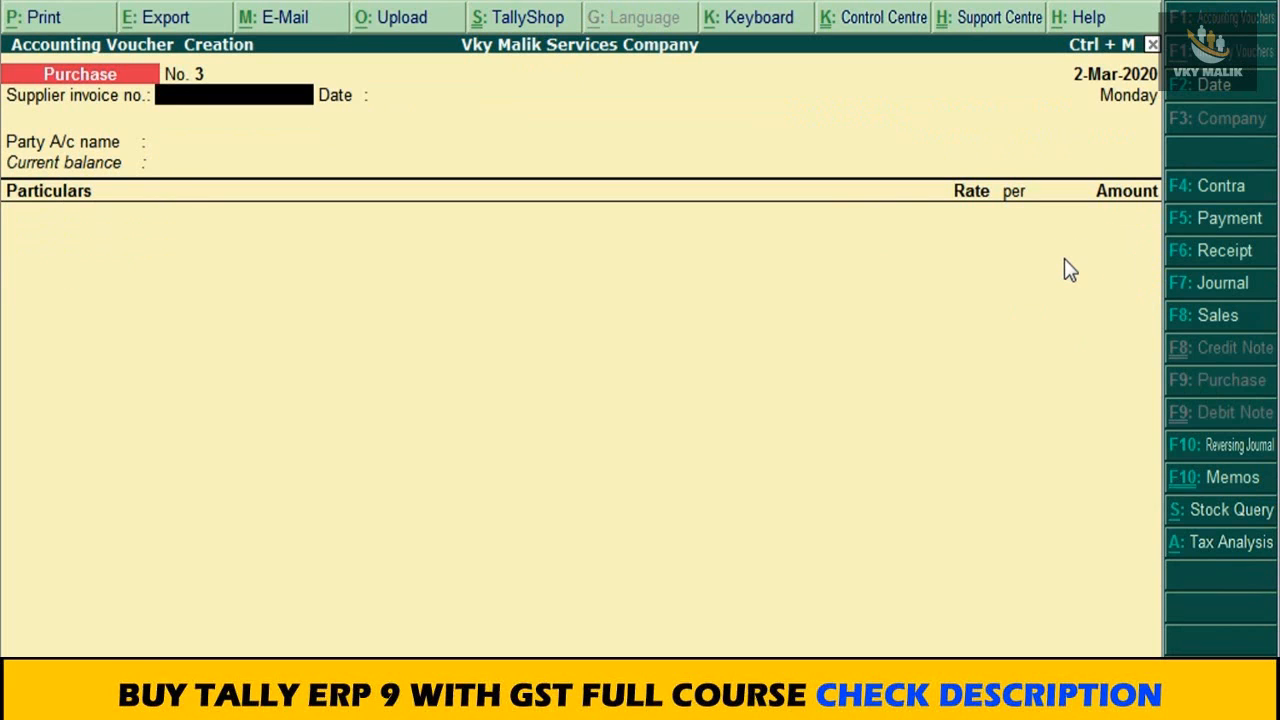
Step: Enter 03 as the new purchase voucher's supplier invoice number and accept 2-Mar-2020 as its date
{"action": "type", "text": "03"}
{"action": "key", "text": "Return"}
{"action": "key", "text": "Return"}
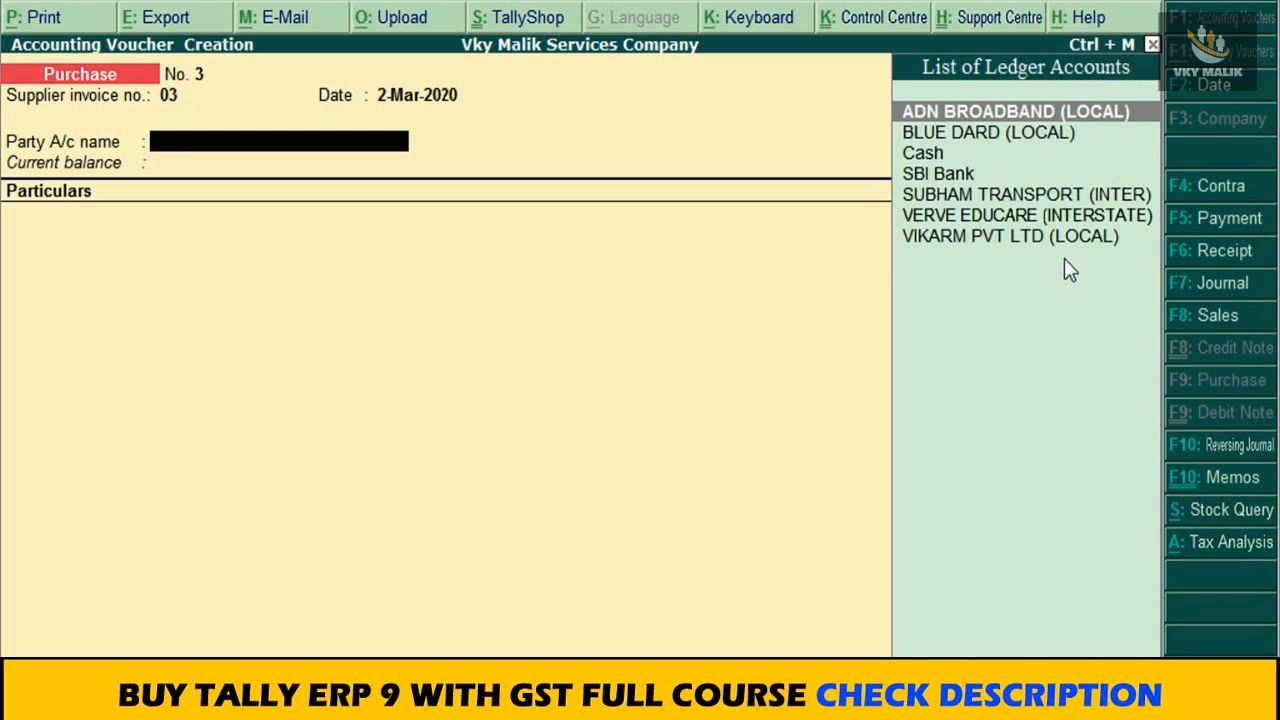
Step: Set the purchase voucher's party account to SUBHAM TRANSPORT (INTER)
{"action": "key", "text": "Down"}
{"action": "key", "text": "Down"}
{"action": "key", "text": "Down"}
{"action": "key", "text": "Down"}
{"action": "key", "text": "Down"}
{"action": "key", "text": "Down"}
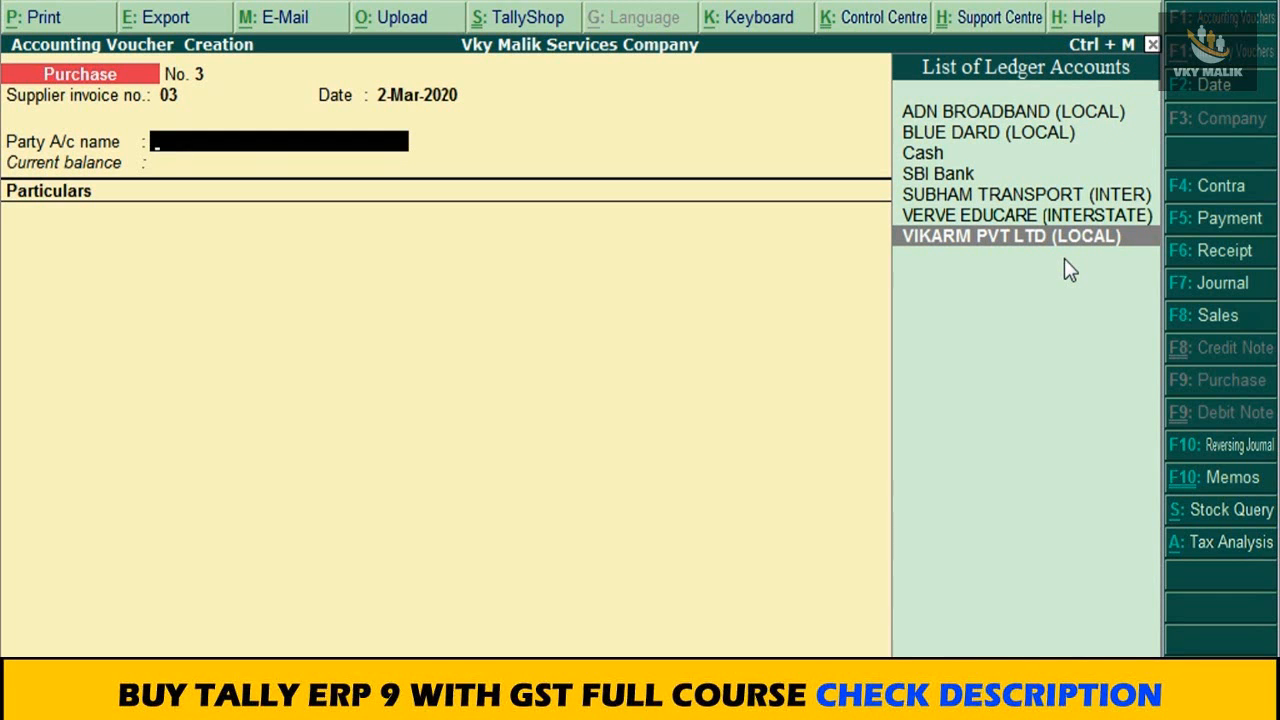
{"action": "type", "text": "VI"}
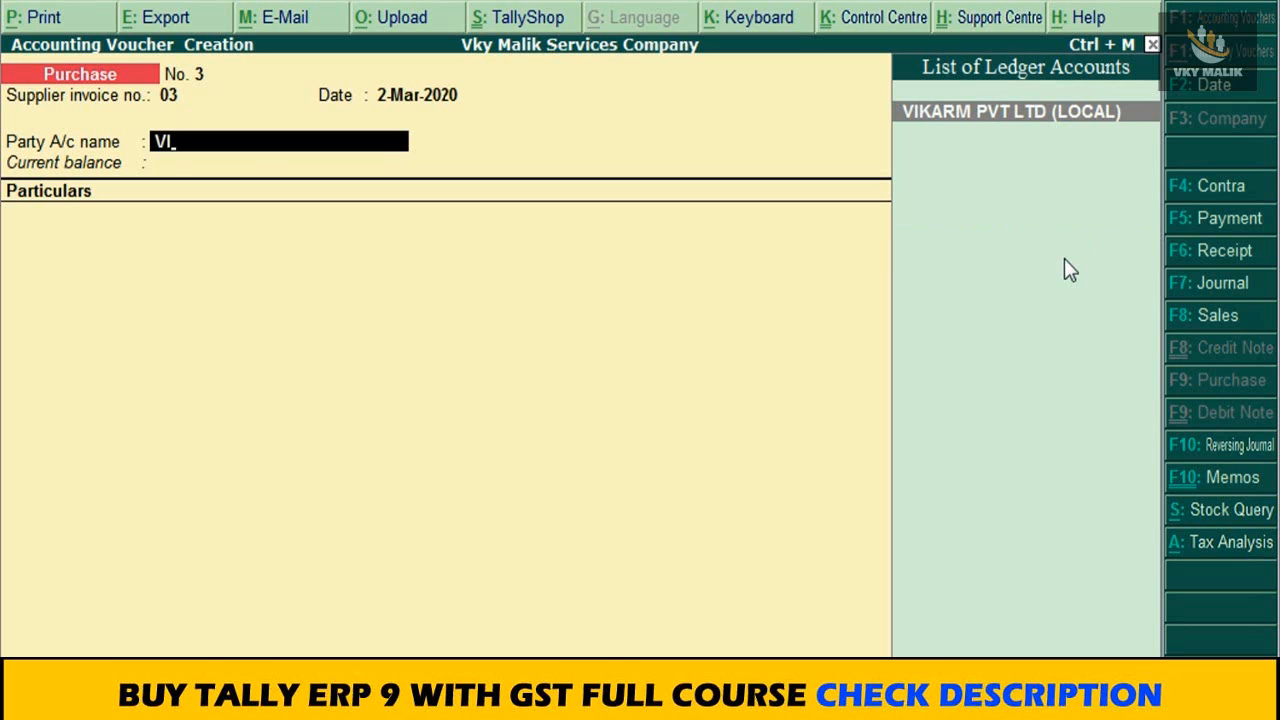
{"action": "key", "text": "BackSpace"}
{"action": "key", "text": "BackSpace"}
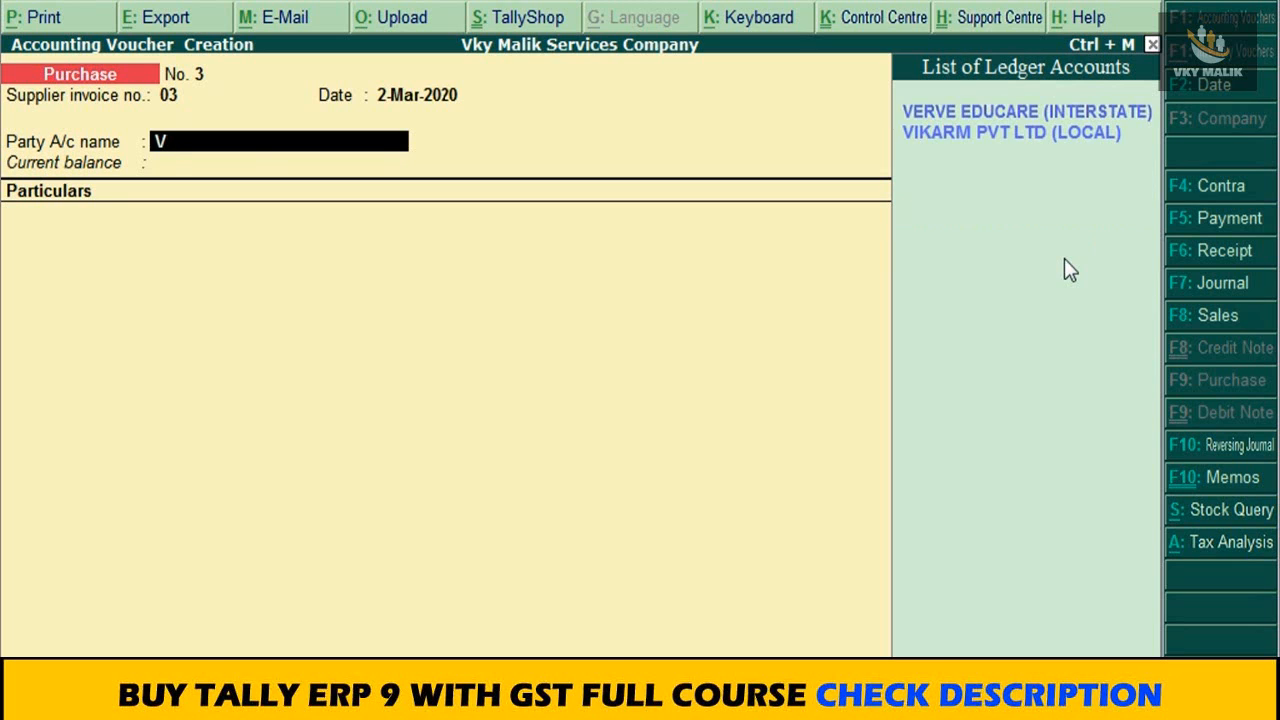
{"action": "key", "text": "Down"}
{"action": "key", "text": "Down"}
{"action": "key", "text": "Down"}
{"action": "key", "text": "Down"}
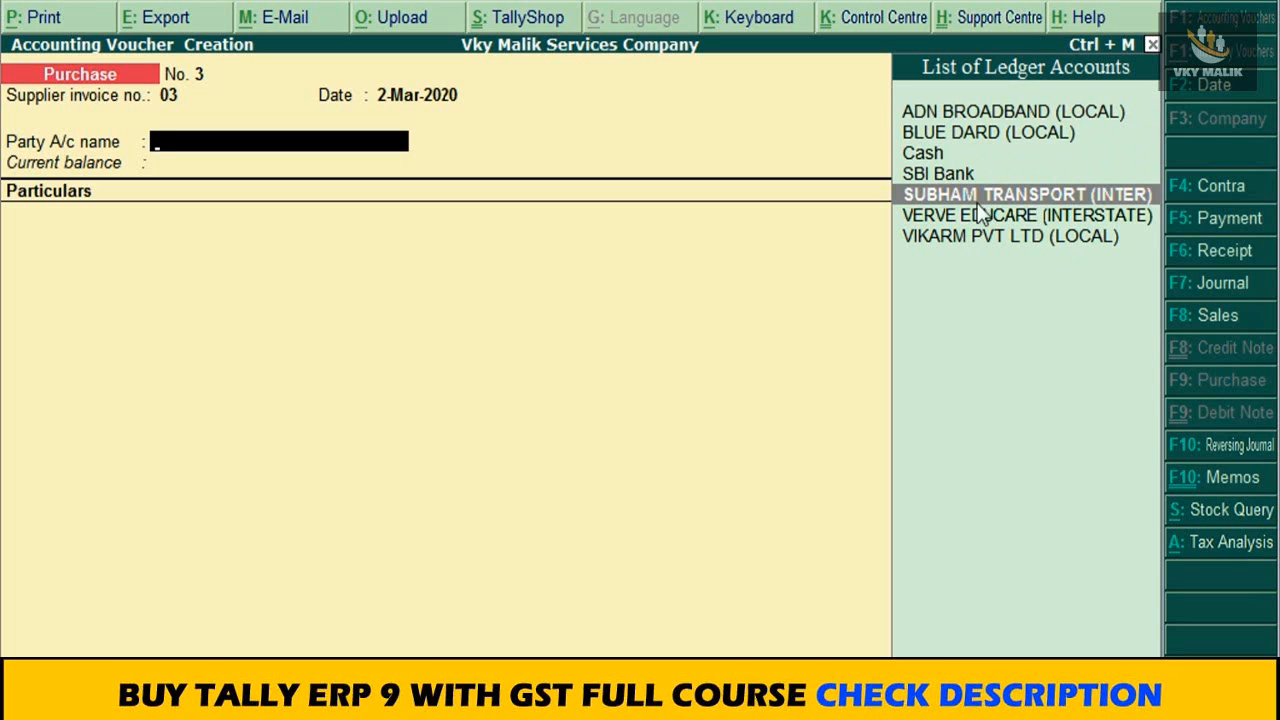
{"action": "left_click", "coordinate": [1124, 198]}
{"action": "key", "text": "Return"}
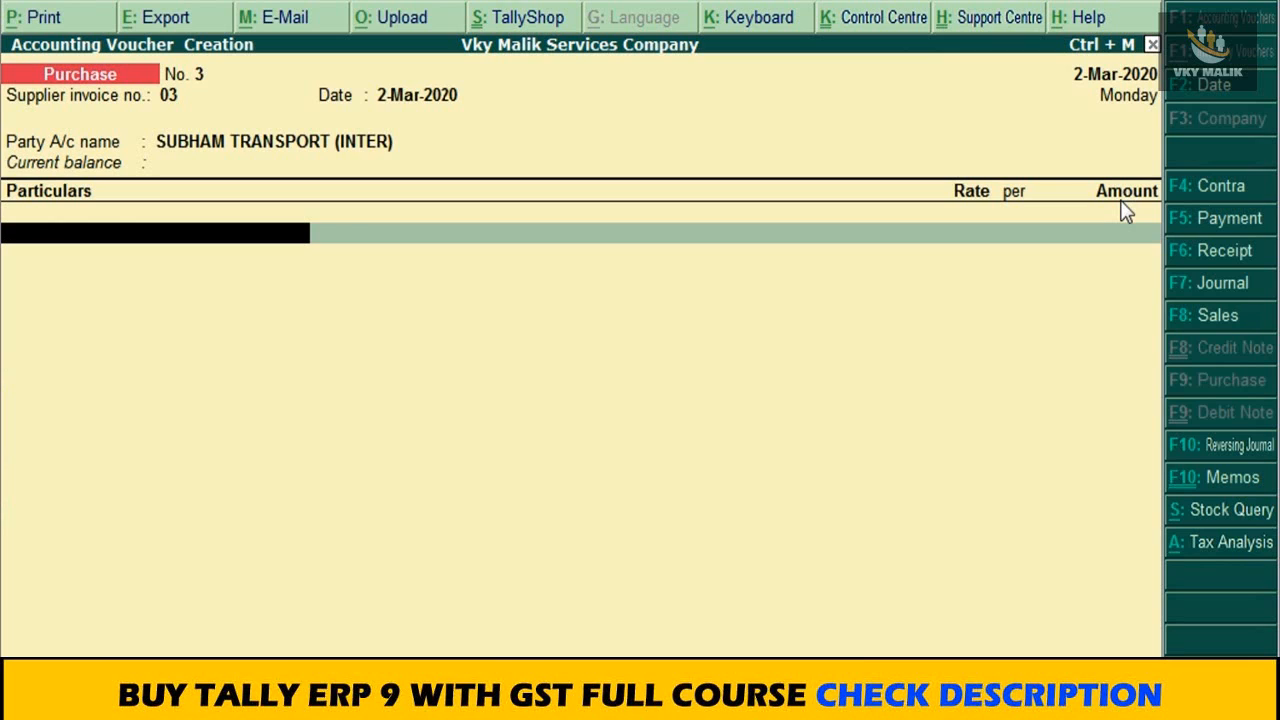
Step: Create a TRANSPORT CHARGES ledger under Indirect Expenses, with type of ledger Not Applicable and GST Applicable
{"action": "key", "text": "alt+c"}
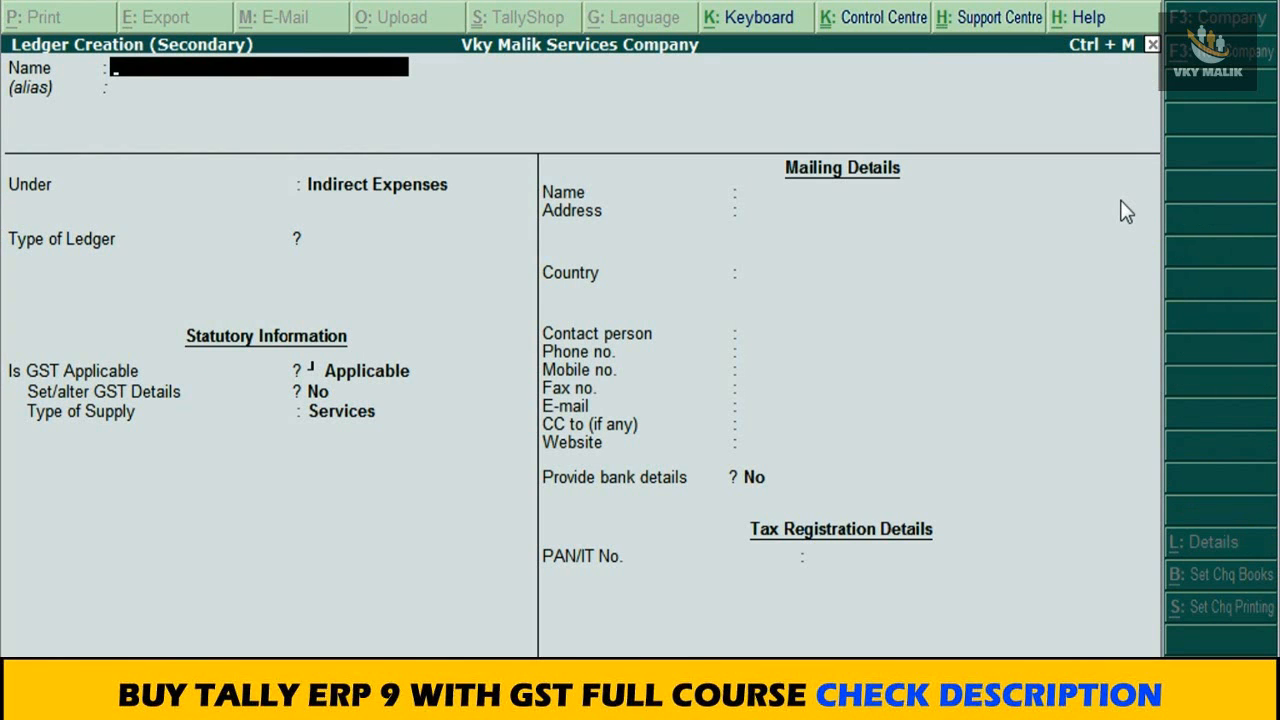
{"action": "type", "text": "TRANSPORT"}
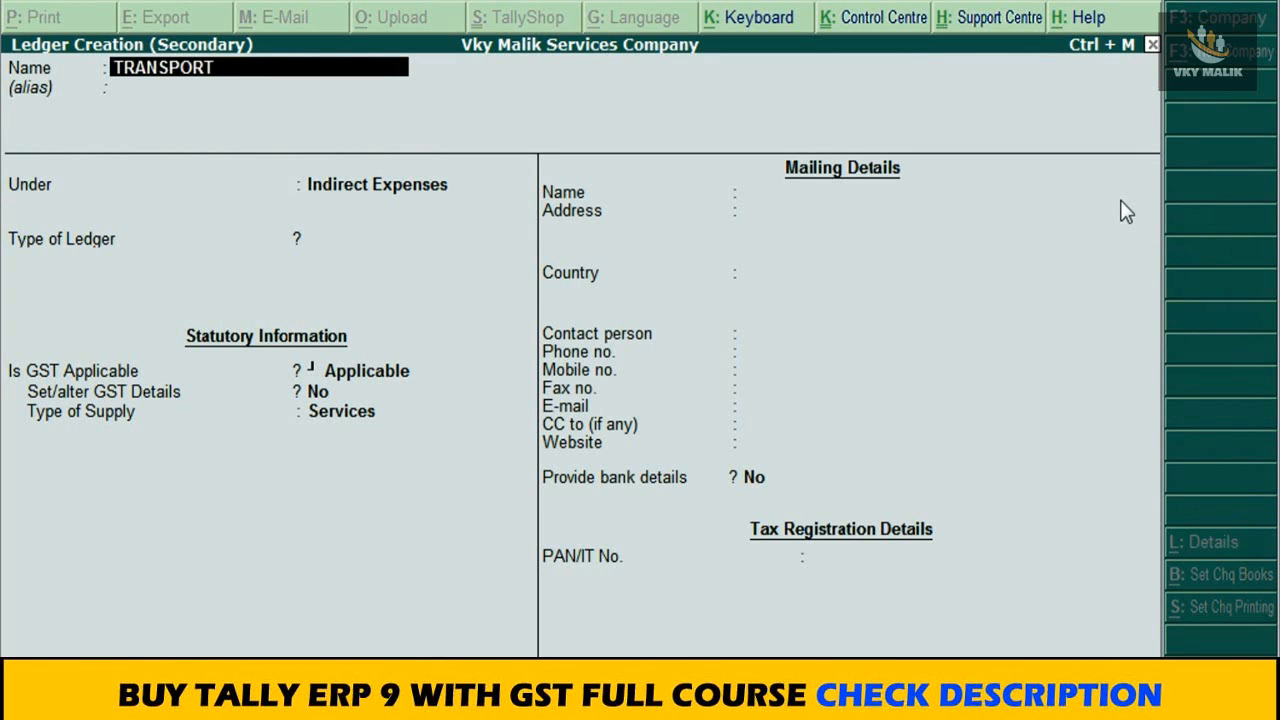
{"action": "type", "text": " CHARGES"}
{"action": "key", "text": "Return"}
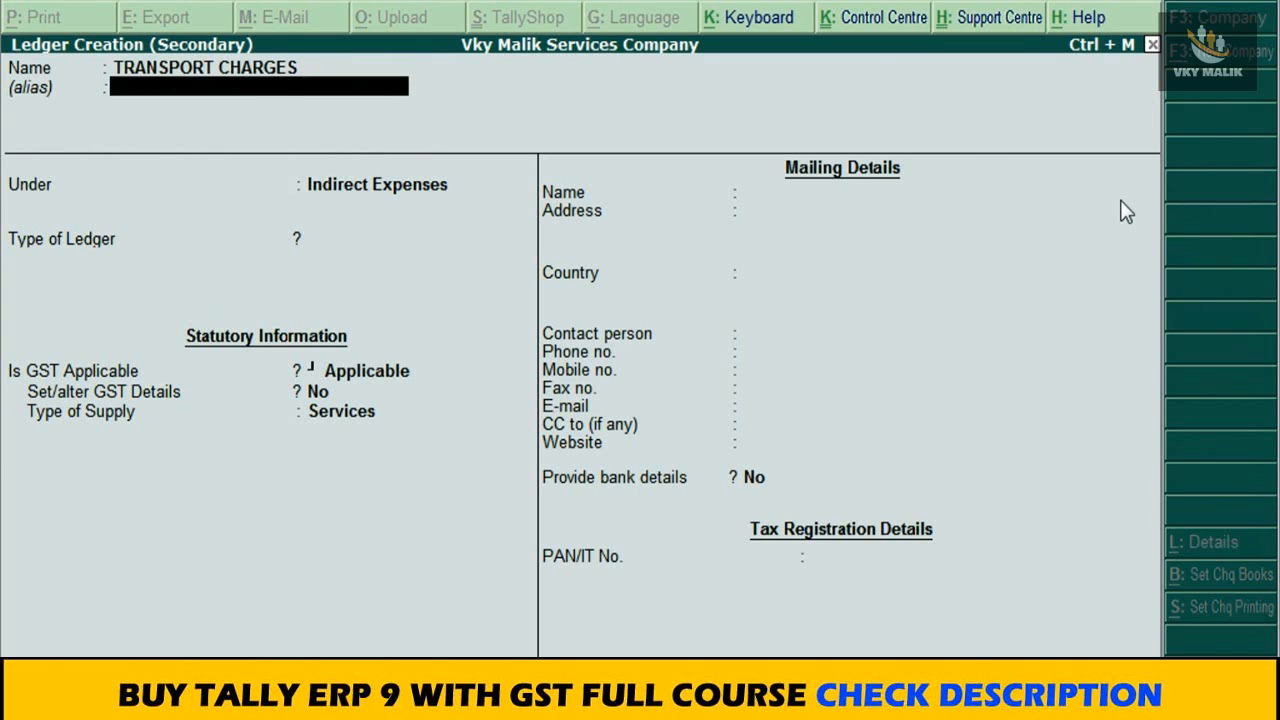
{"action": "key", "text": "Return"}
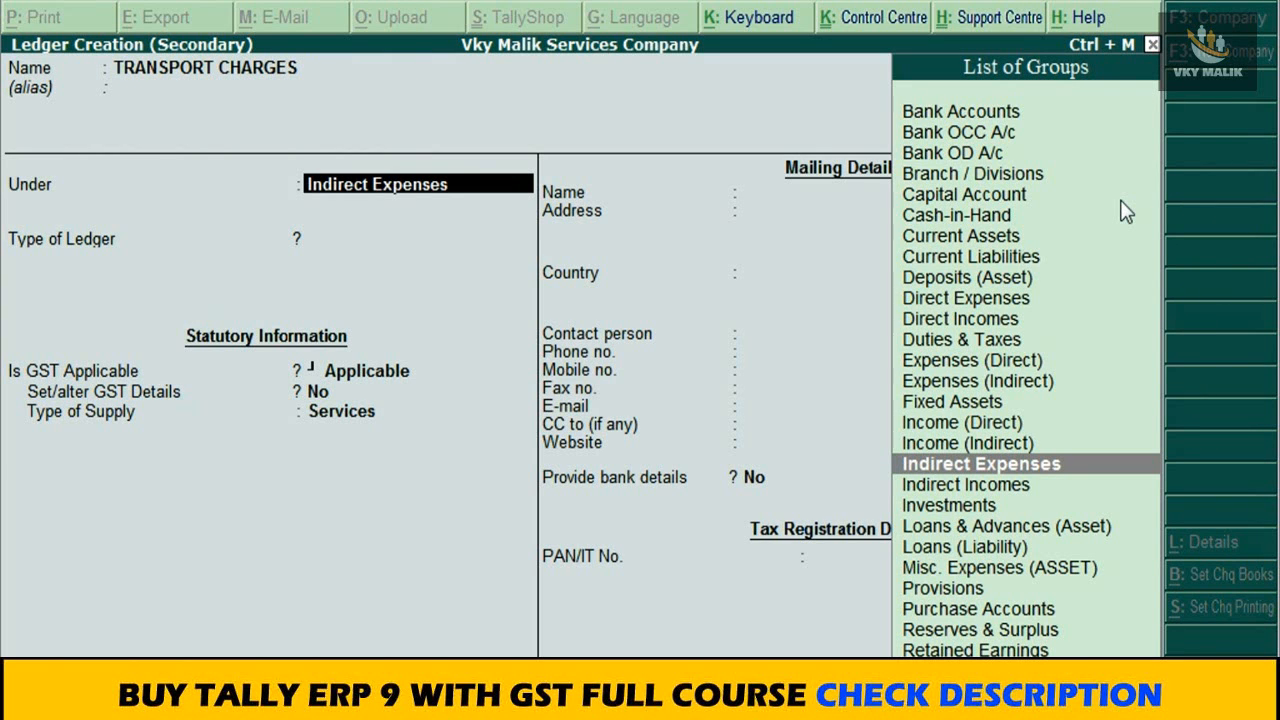
{"action": "key", "text": "Return"}
{"action": "key", "text": "Return"}
Step: Enable the ledger's GST details and enter TRANSPORT CHARGES as the description and 69854 as the HSN/SAC
{"action": "key", "text": "Return"}
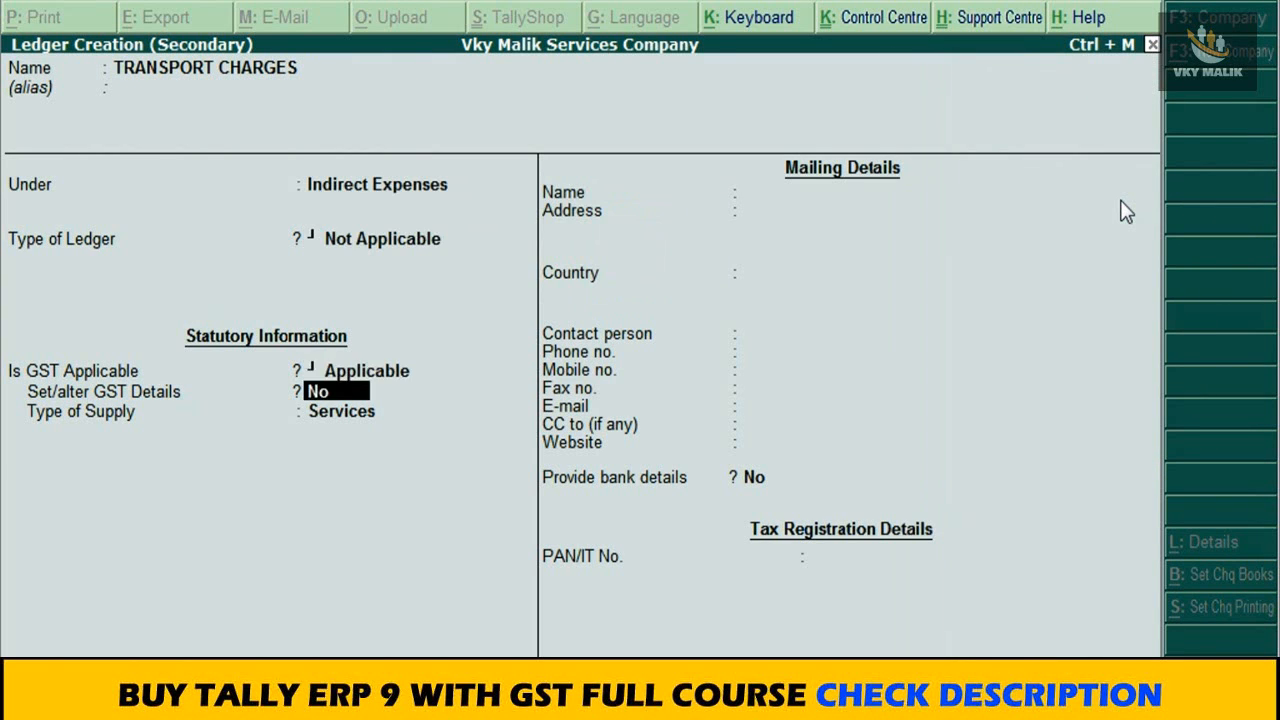
{"action": "type", "text": "Y"}
{"action": "key", "text": "Return"}
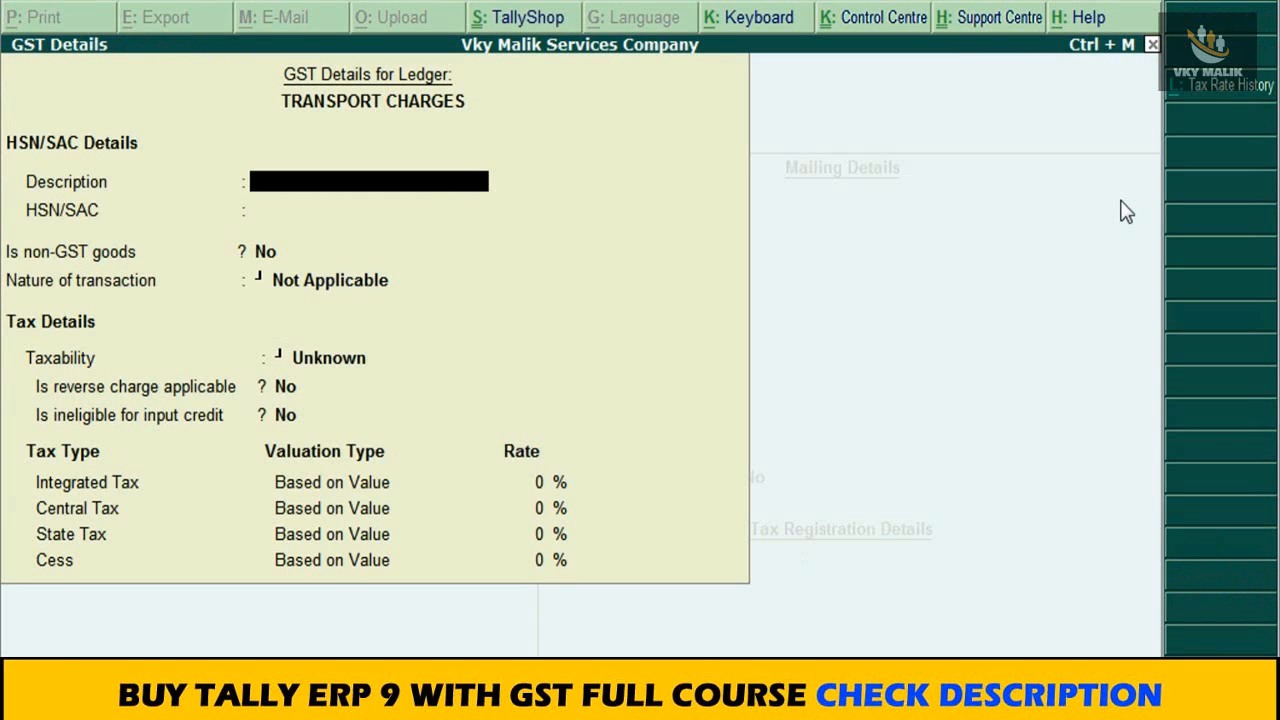
{"action": "type", "text": "TRANSPOR"}
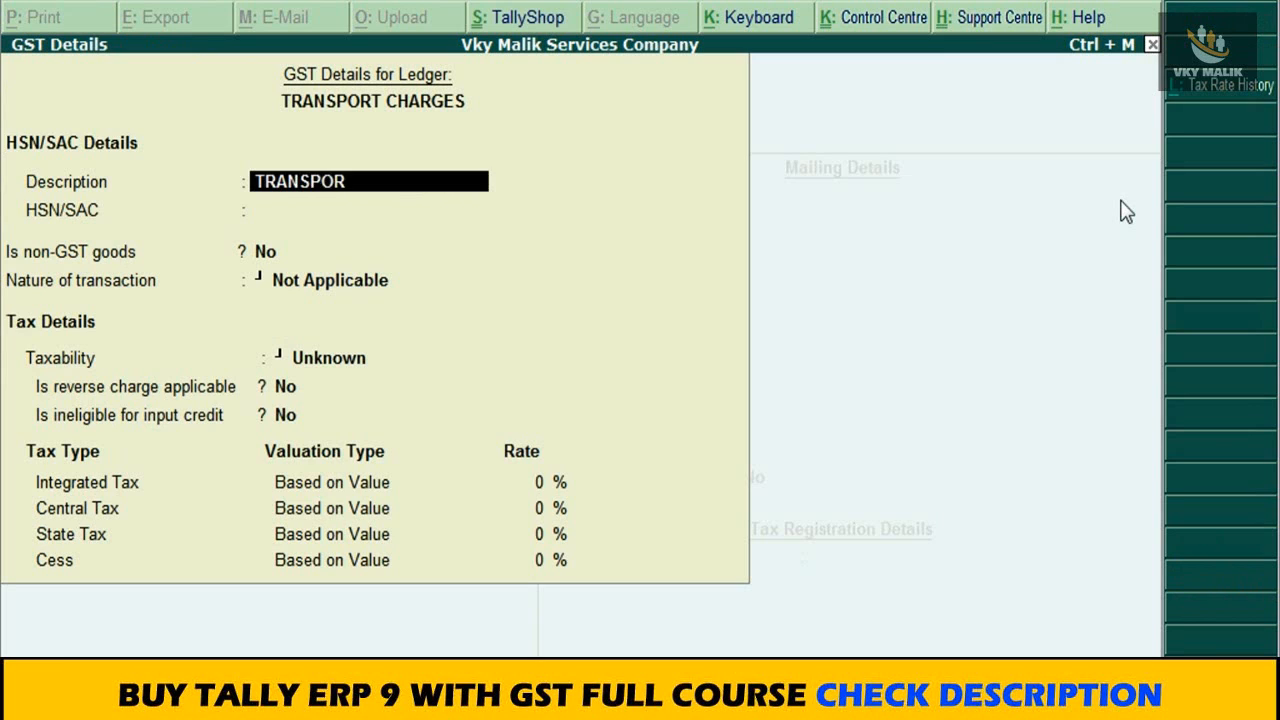
{"action": "type", "text": "T CHARGES"}
{"action": "key", "text": "Return"}
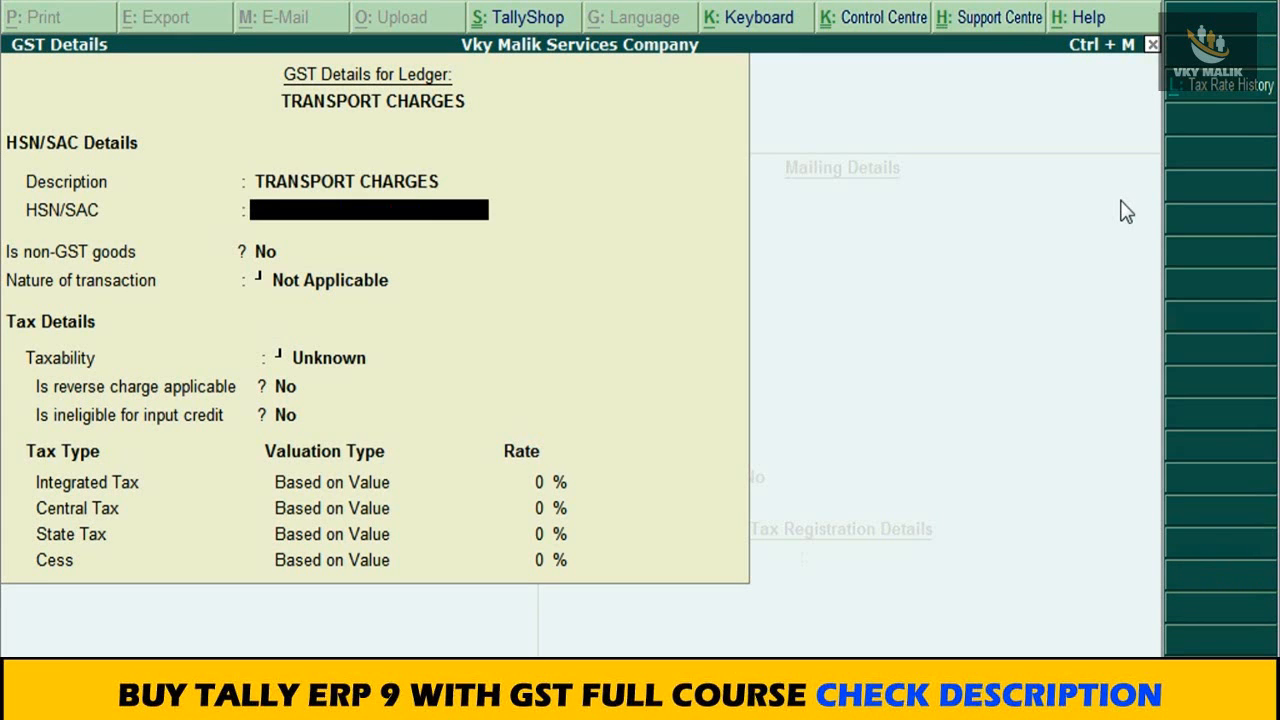
{"action": "type", "text": "69854"}
{"action": "key", "text": "Return"}
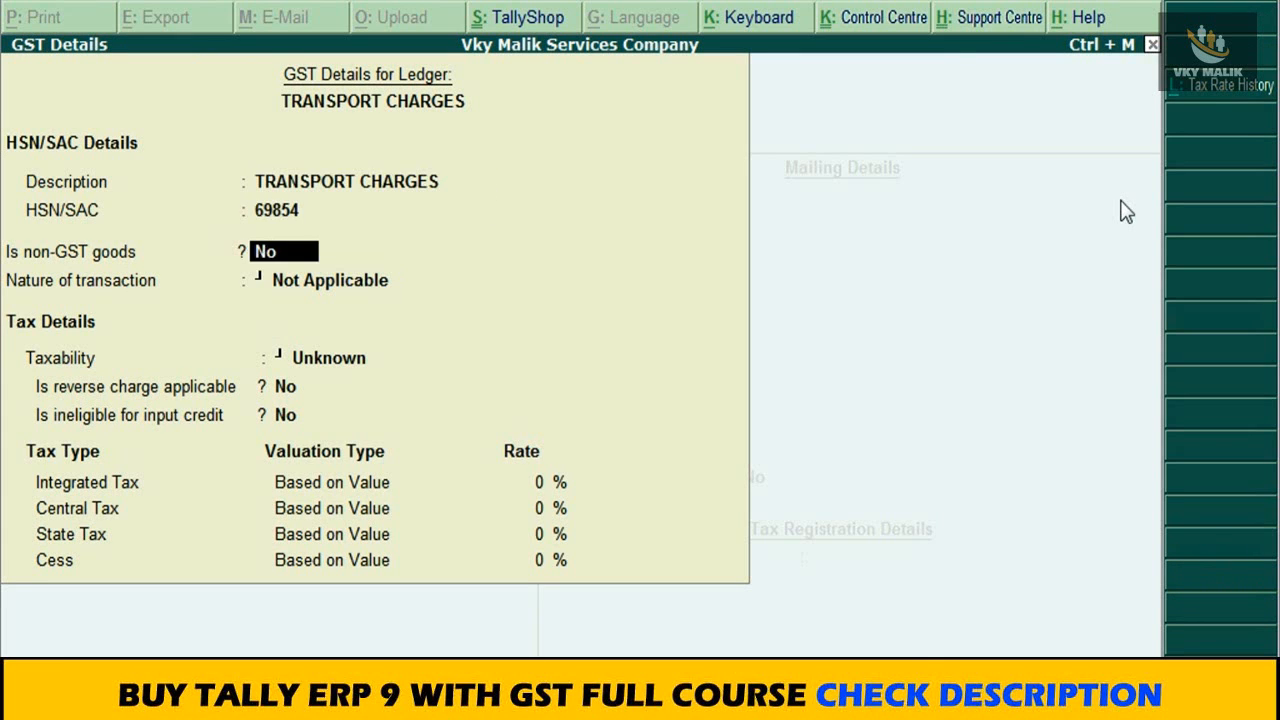
Step: Set the nature of transaction to Interstate Purchase Taxable, keeping non-GST goods, reverse charge and ineligible for input credit at No
{"action": "key", "text": "Return"}
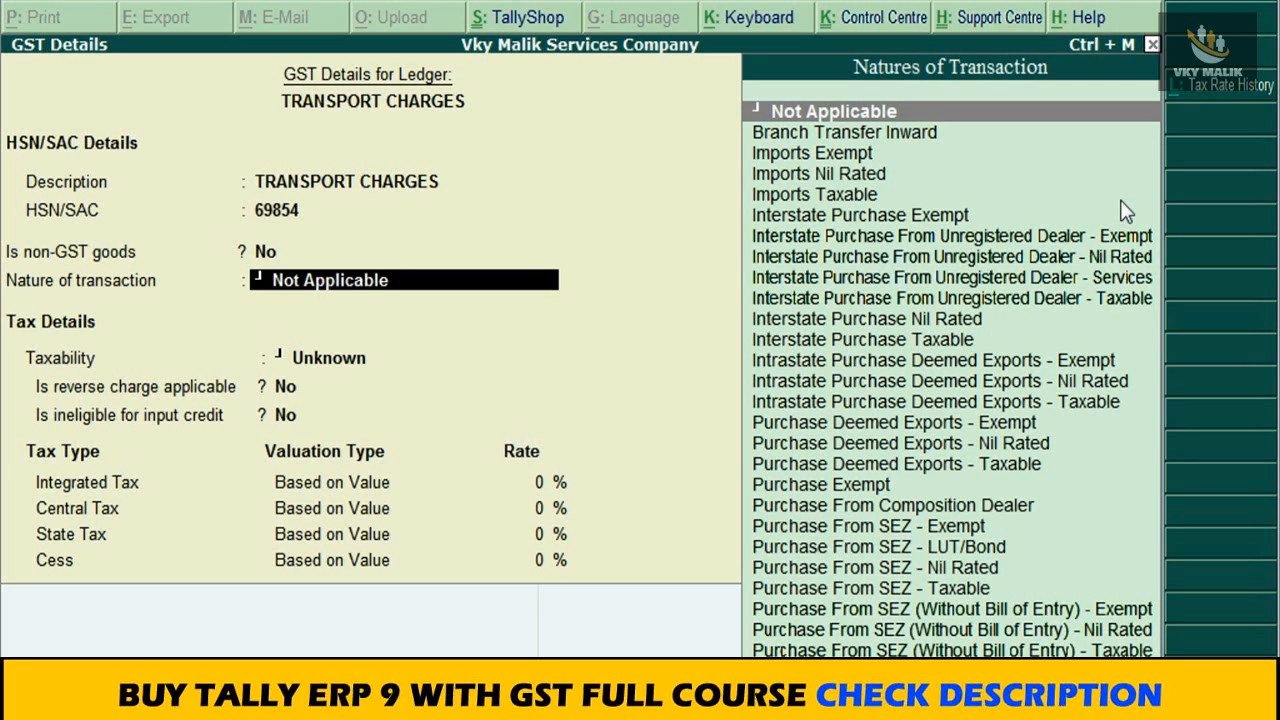
{"action": "type", "text": "INTER"}
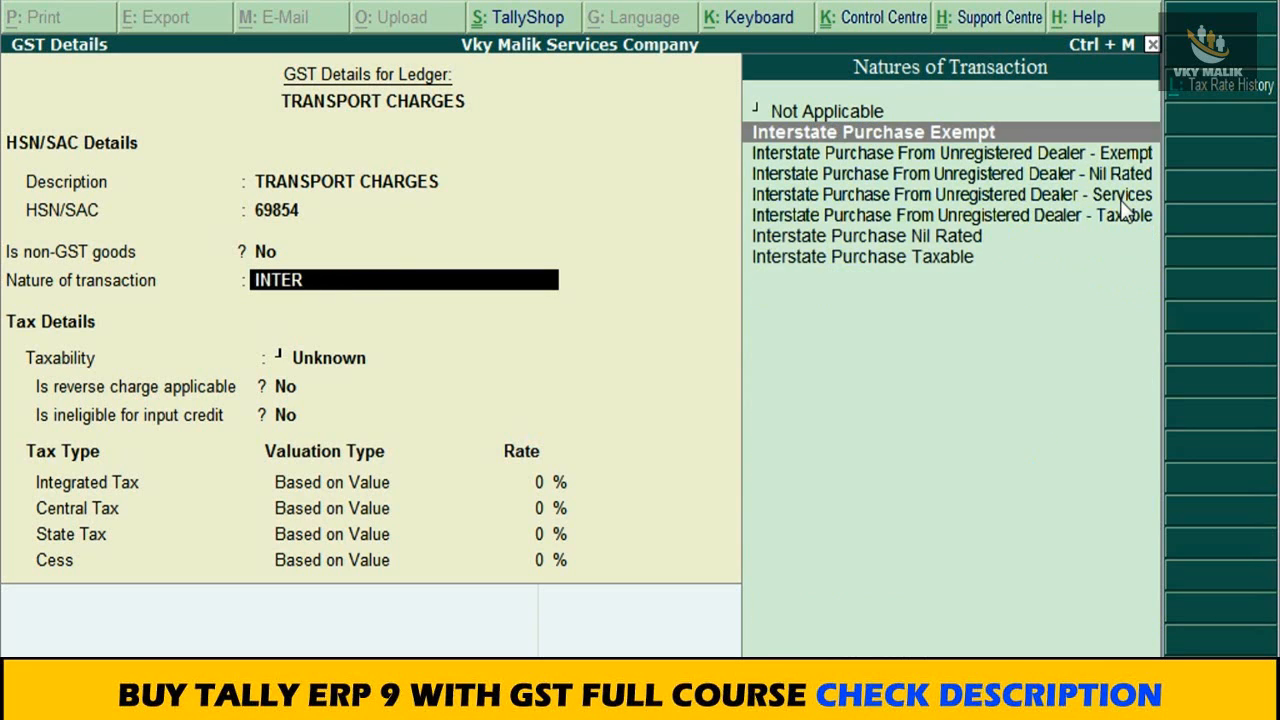
{"action": "key", "text": "Down"}
{"action": "key", "text": "Down"}
{"action": "key", "text": "Down"}
{"action": "key", "text": "Down"}
{"action": "key", "text": "Down"}
{"action": "key", "text": "Down"}
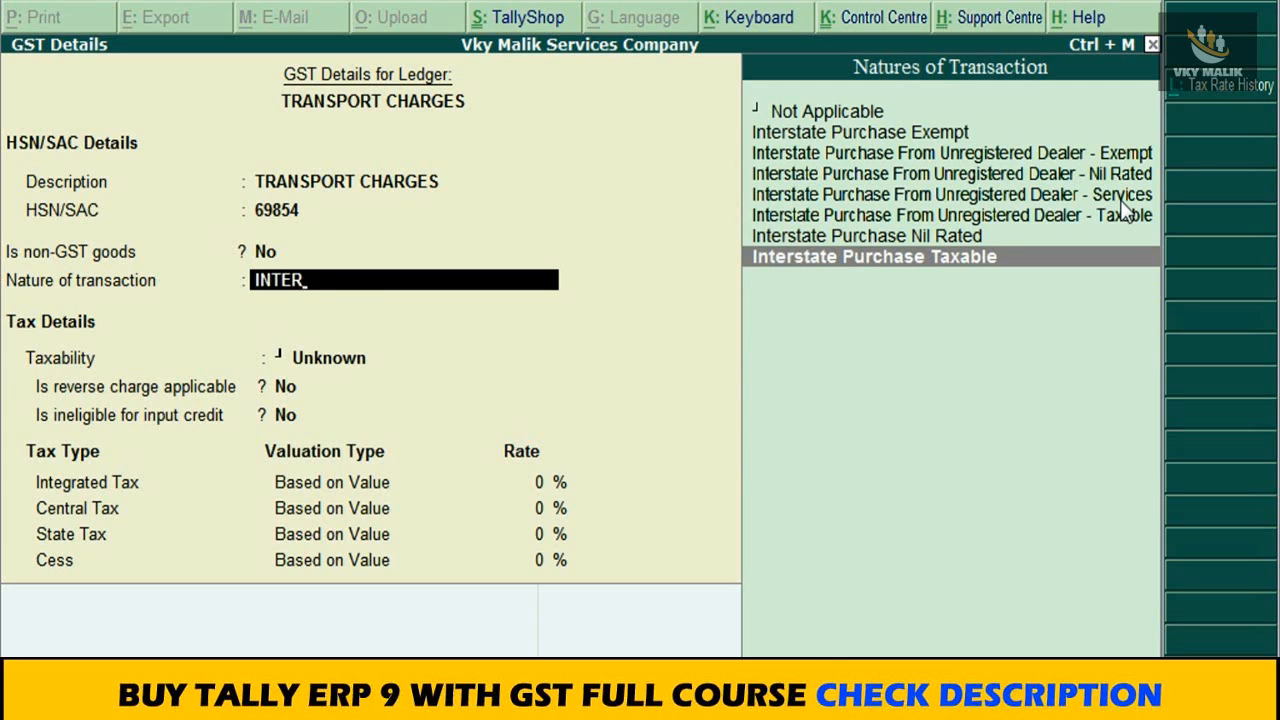
{"action": "key", "text": "Return"}
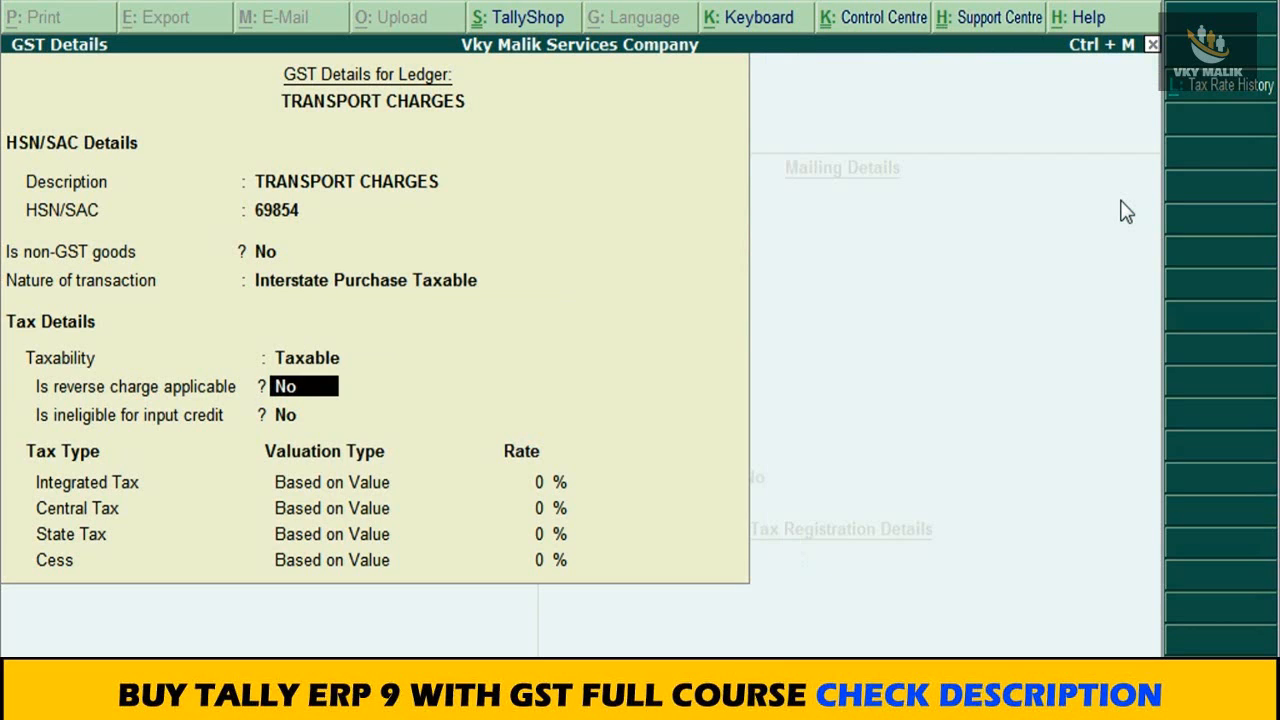
{"action": "key", "text": "Return"}
{"action": "key", "text": "Return"}
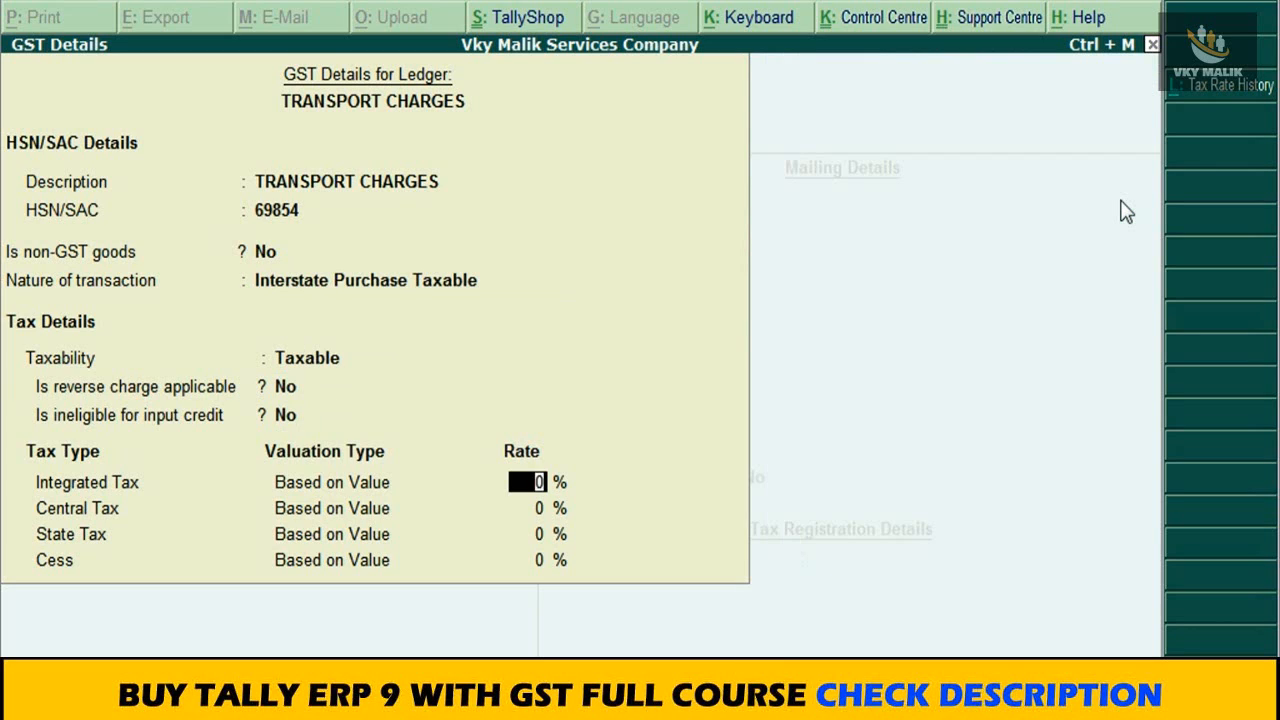
Step: Set the integrated tax rate to 18%, keep Services as the type of supply, and save the TRANSPORT CHARGES ledger
{"action": "type", "text": "18"}
{"action": "key", "text": "Return"}
{"action": "key", "text": "Return"}
{"action": "key", "text": "Return"}
{"action": "key", "text": "Return"}
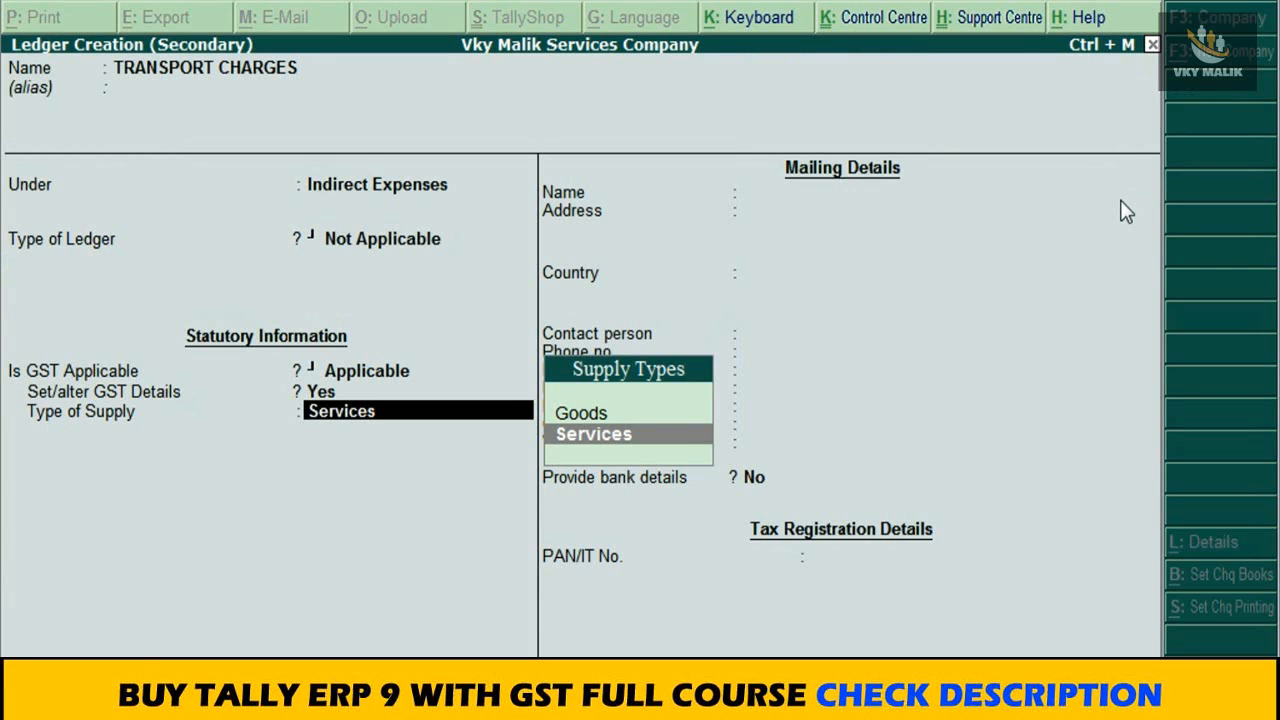
{"action": "key", "text": "Return"}
{"action": "key", "text": "ctrl+a"}
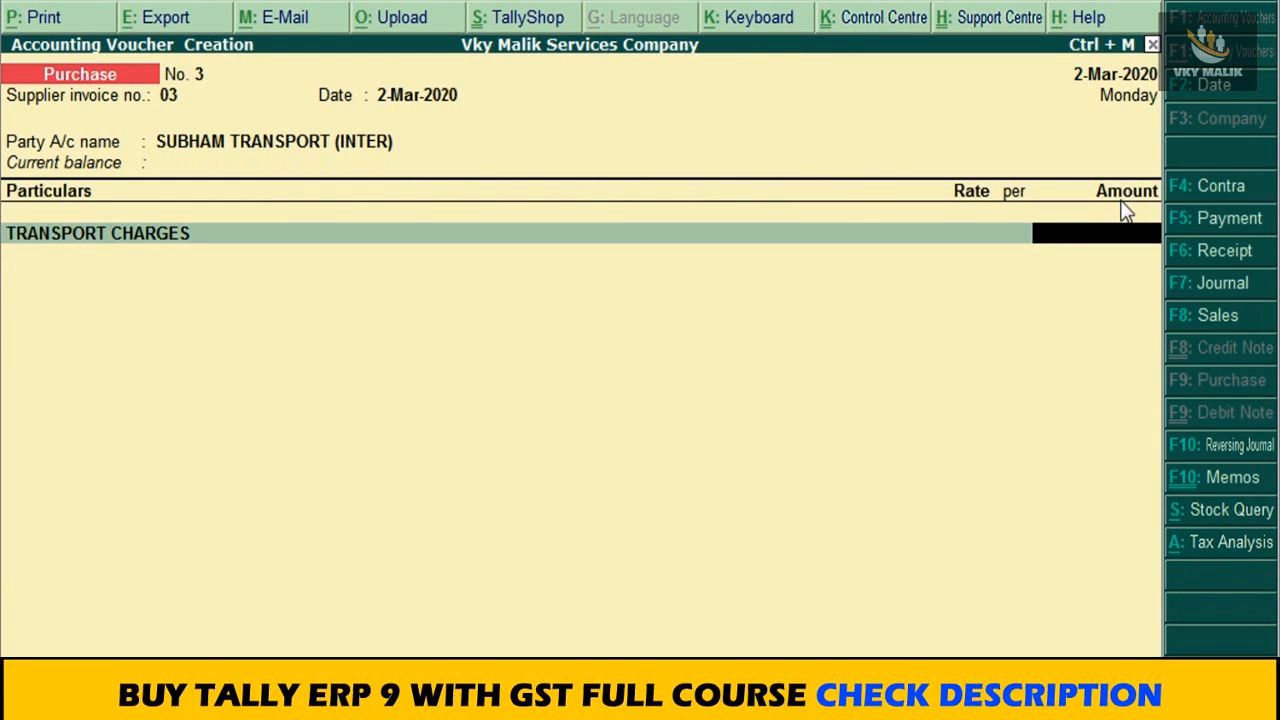
Step: Enter 12000 as the TRANSPORT CHARGES amount and add INPUT CGST@ 9% and INPUT SGST@ 9% lines without amounts
{"action": "type", "text": "12000"}
{"action": "key", "text": "Return"}
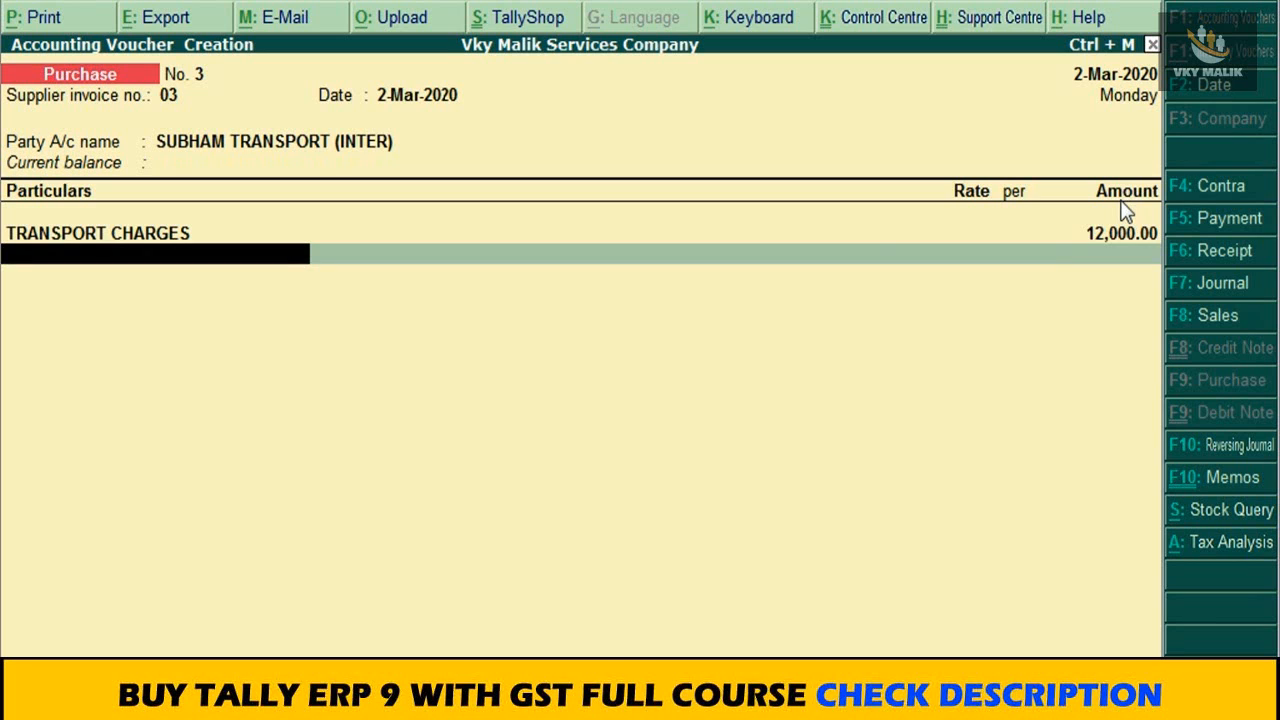
{"action": "key", "text": "Down"}
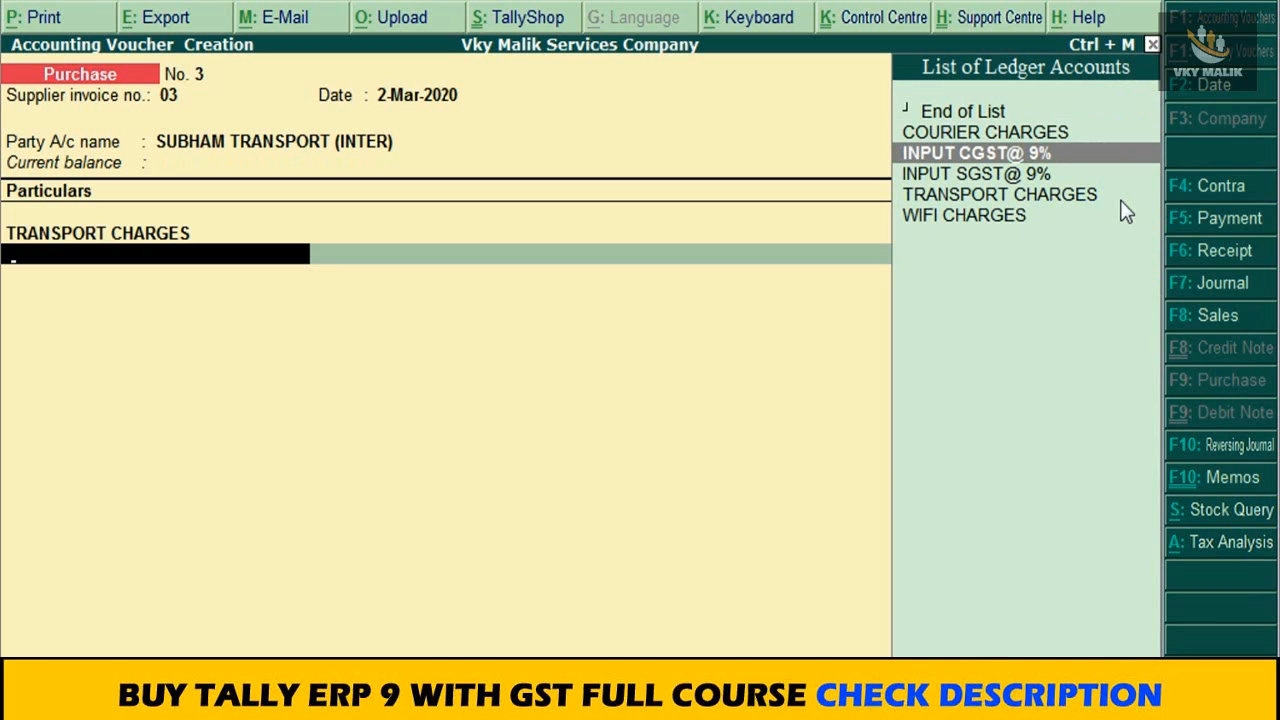
{"action": "key", "text": "Return"}
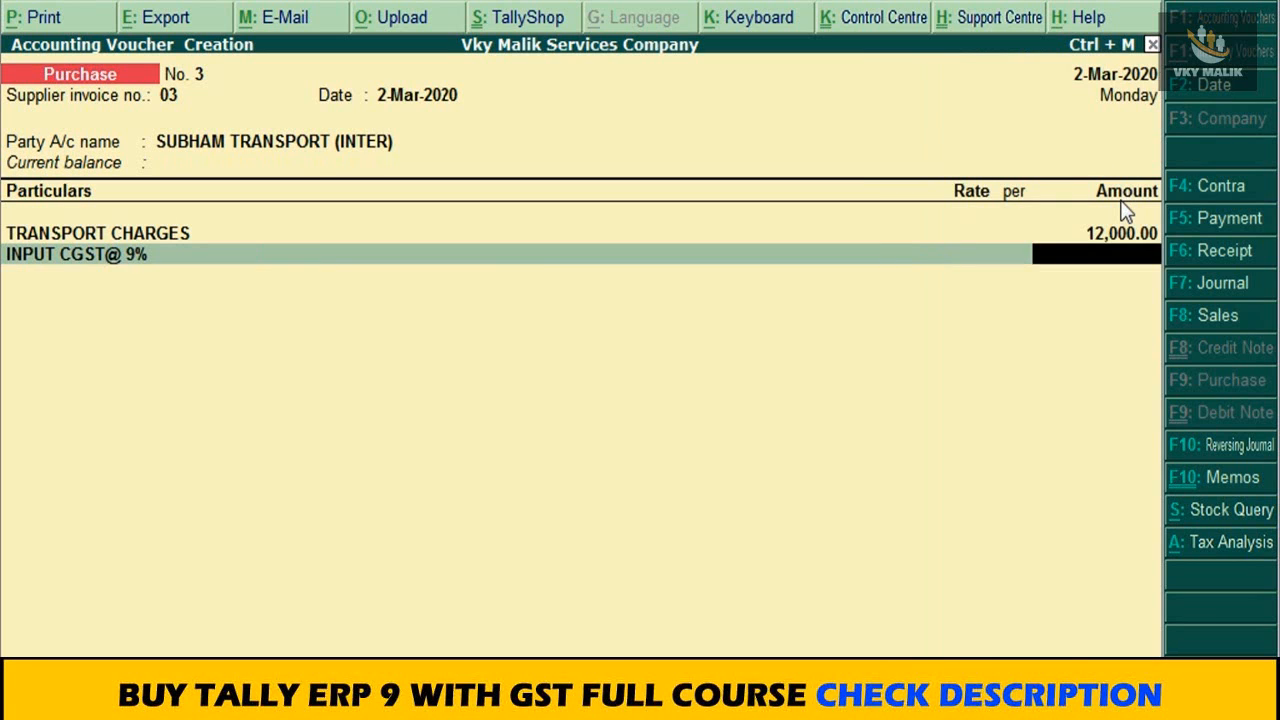
{"action": "key", "text": "Return"}
{"action": "key", "text": "Down"}
{"action": "key", "text": "Down"}
{"action": "key", "text": "Down"}
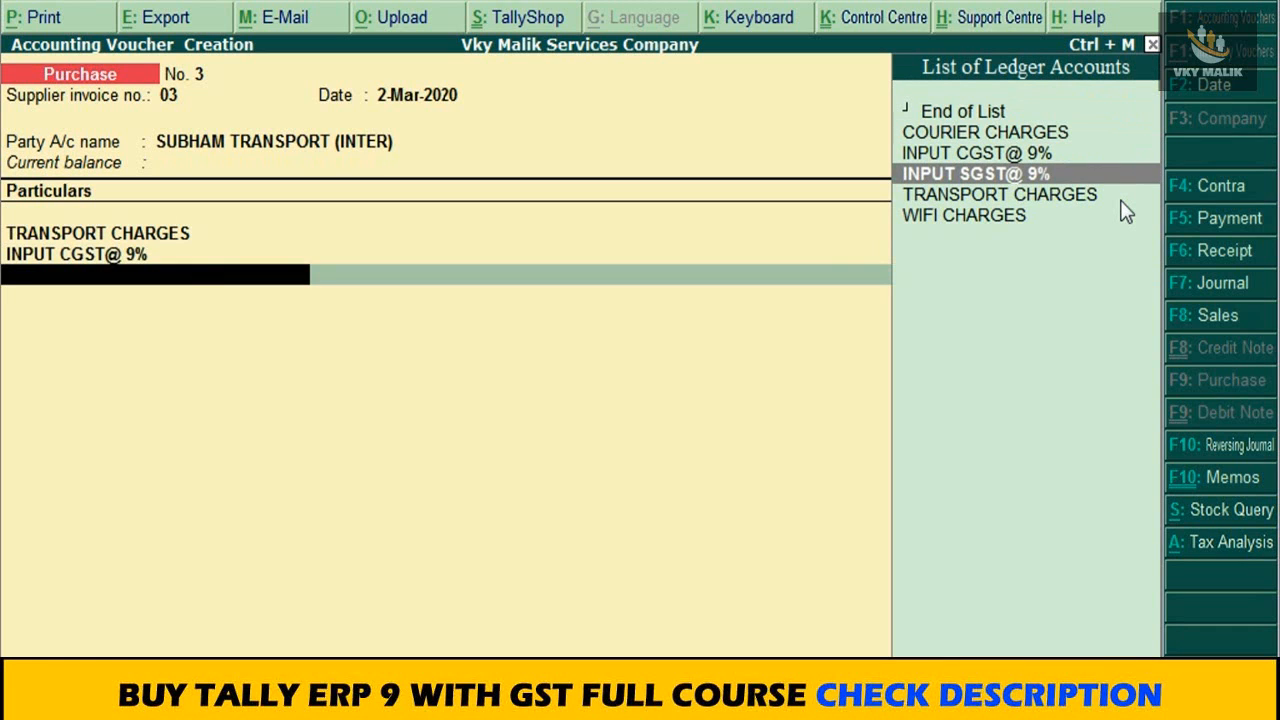
{"action": "key", "text": "Return"}
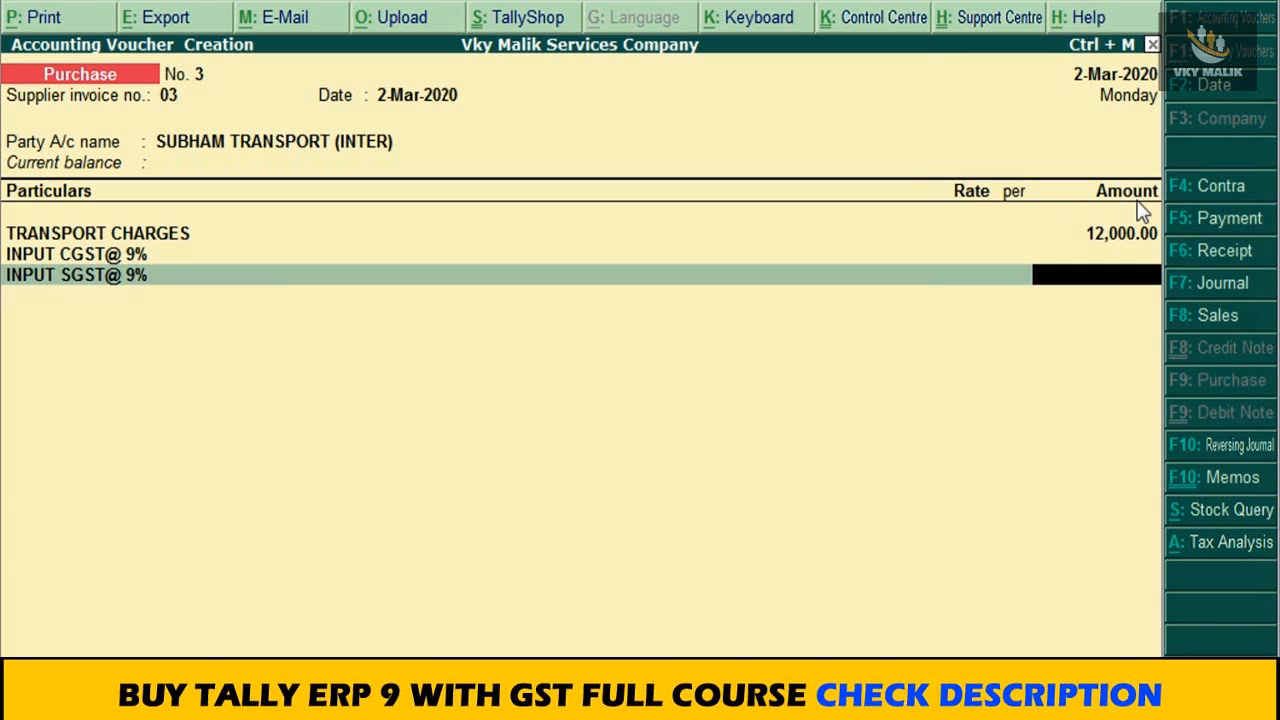
Step: Examine the purchase voucher's tax analysis in detailed form, checking the tax type and rate applied to TRANSPORT CHARGES
{"action": "left_click", "coordinate": [1210, 542]}
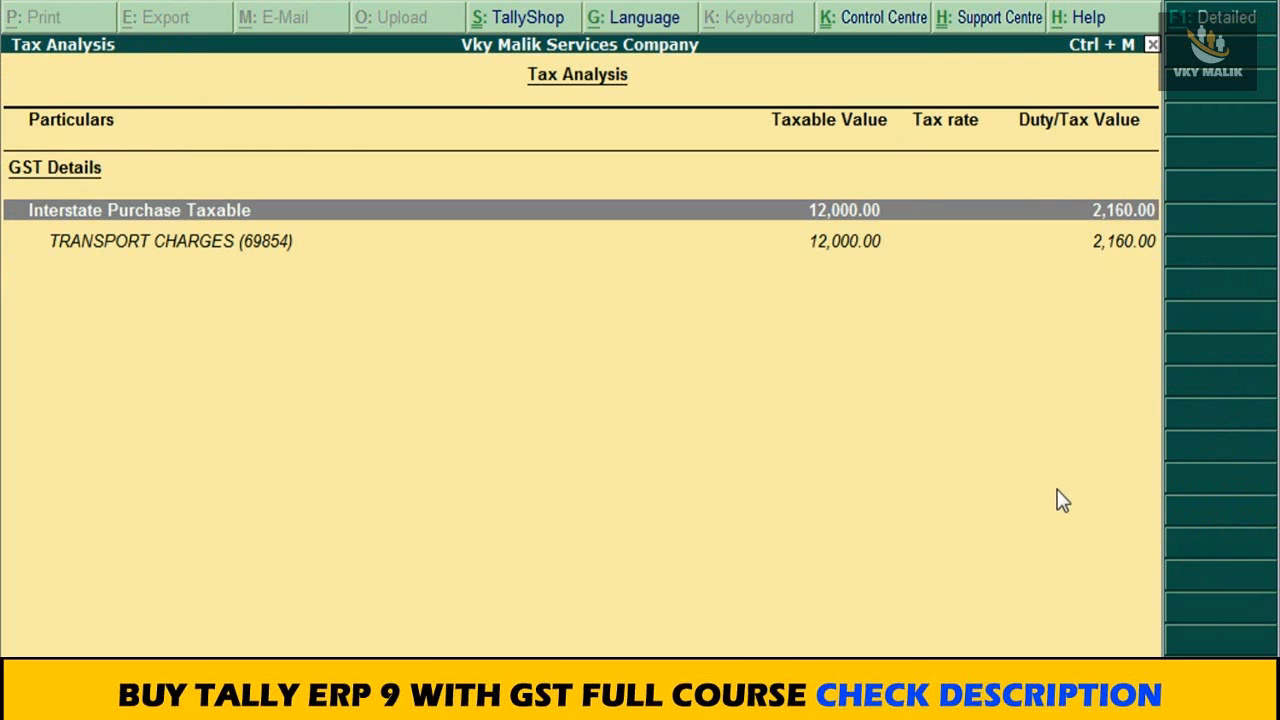
{"action": "key", "text": "alt+F1"}
{"action": "left_click", "coordinate": [959, 284]}
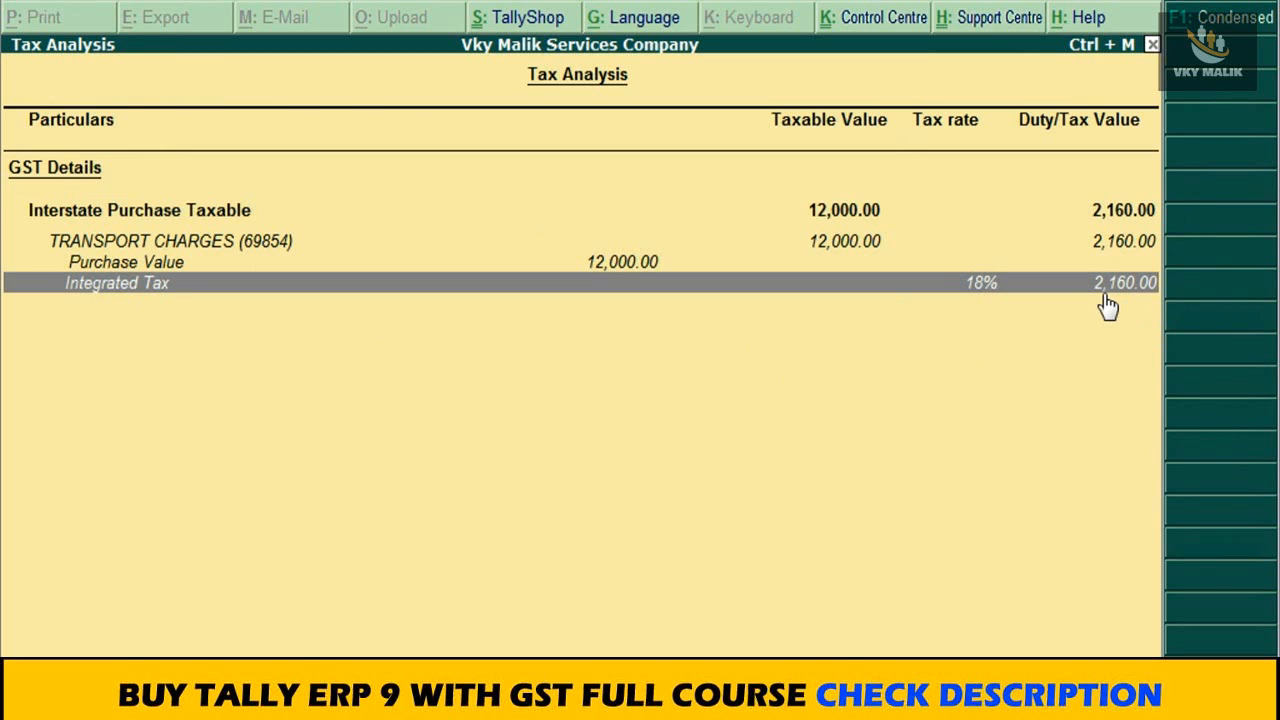
{"action": "key", "text": "Escape"}
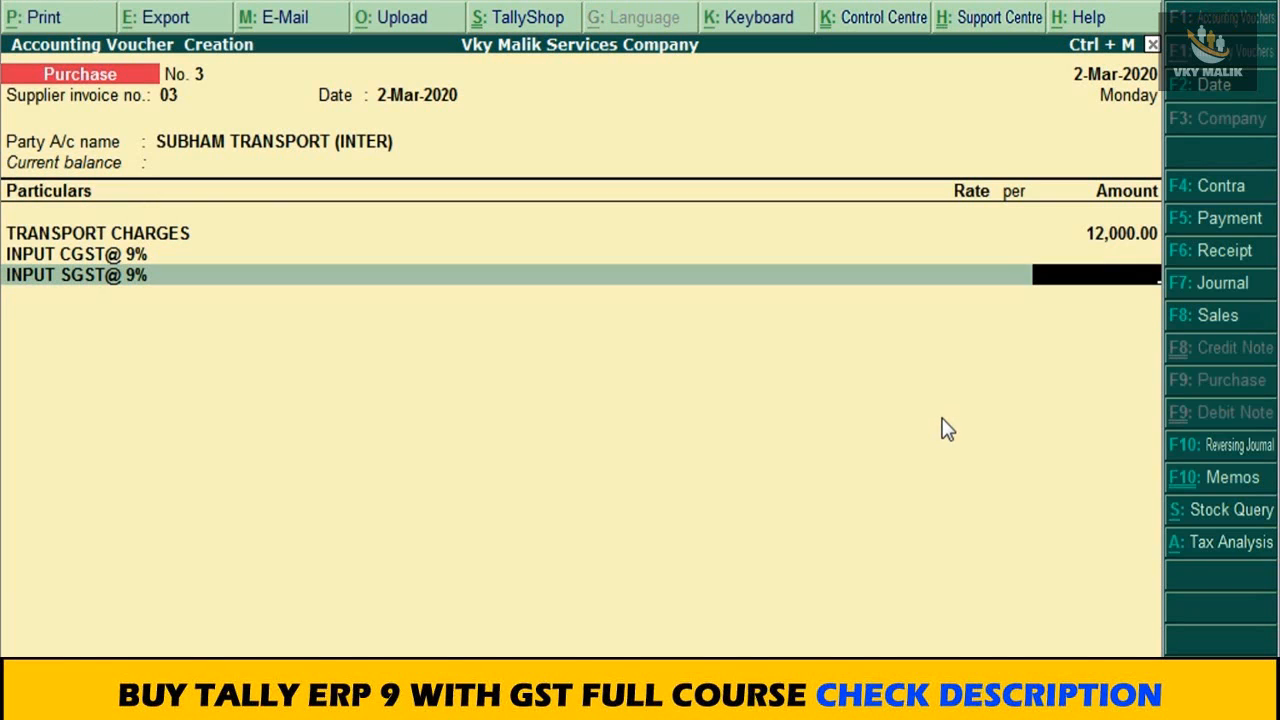
Step: Remove the INPUT SGST@ 9% and INPUT CGST@ 9% lines from the transport purchase voucher
{"action": "key", "text": "BackSpace"}
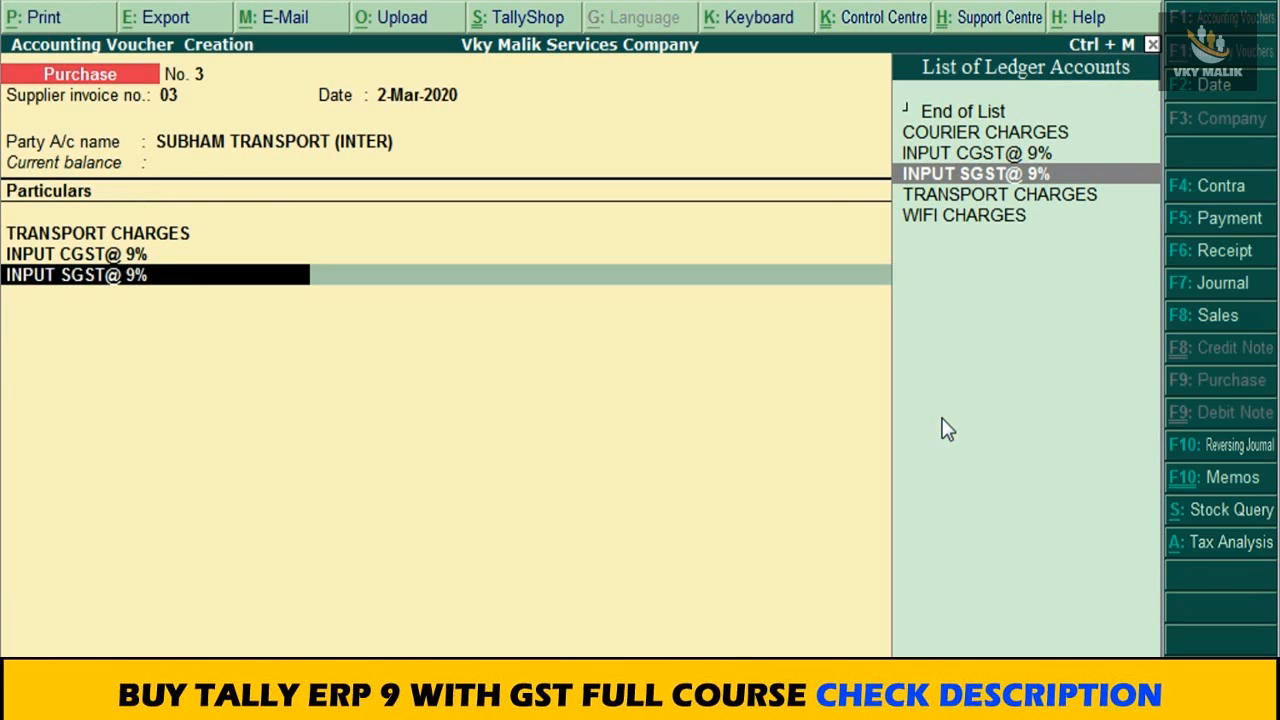
{"action": "key", "text": "BackSpace"}
{"action": "key", "text": "BackSpace"}
{"action": "key", "text": "BackSpace"}
{"action": "key", "text": "BackSpace"}
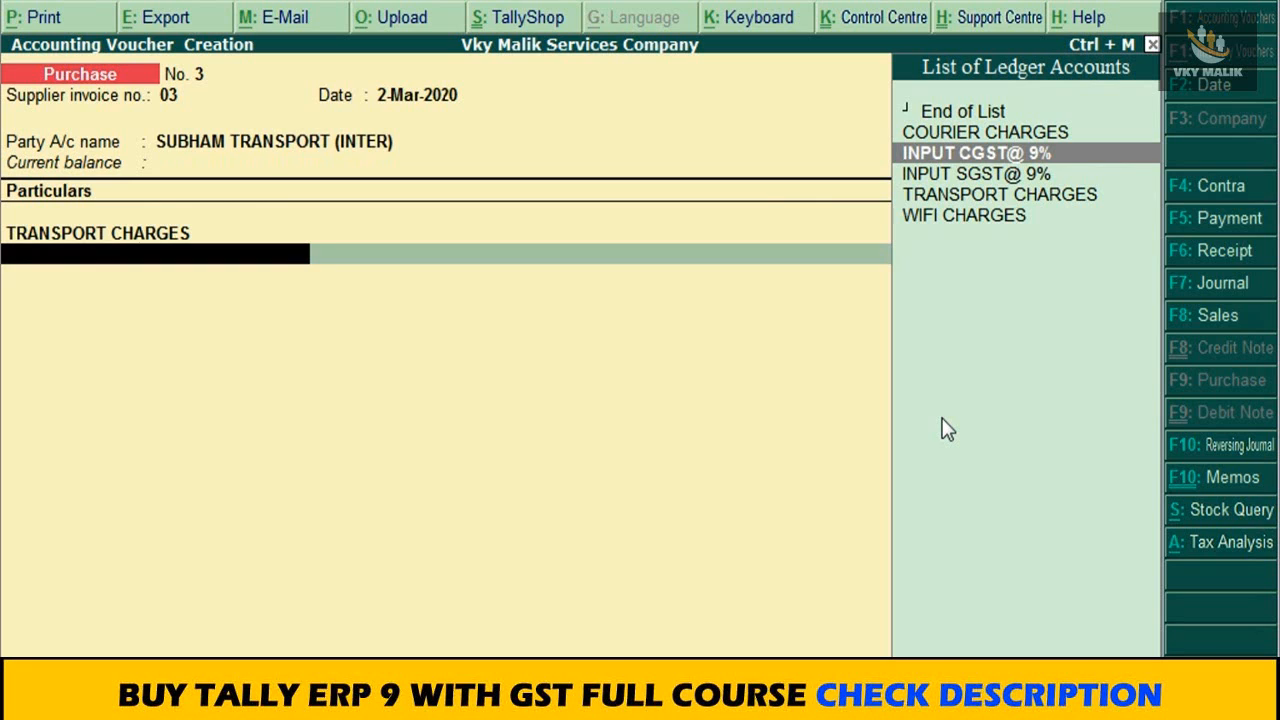
Step: Create a new ledger named INPUT IGST@ 18% from the voucher and place it under Duties & Taxes
{"action": "key", "text": "alt+c"}
{"action": "type", "text": "INPUT"}
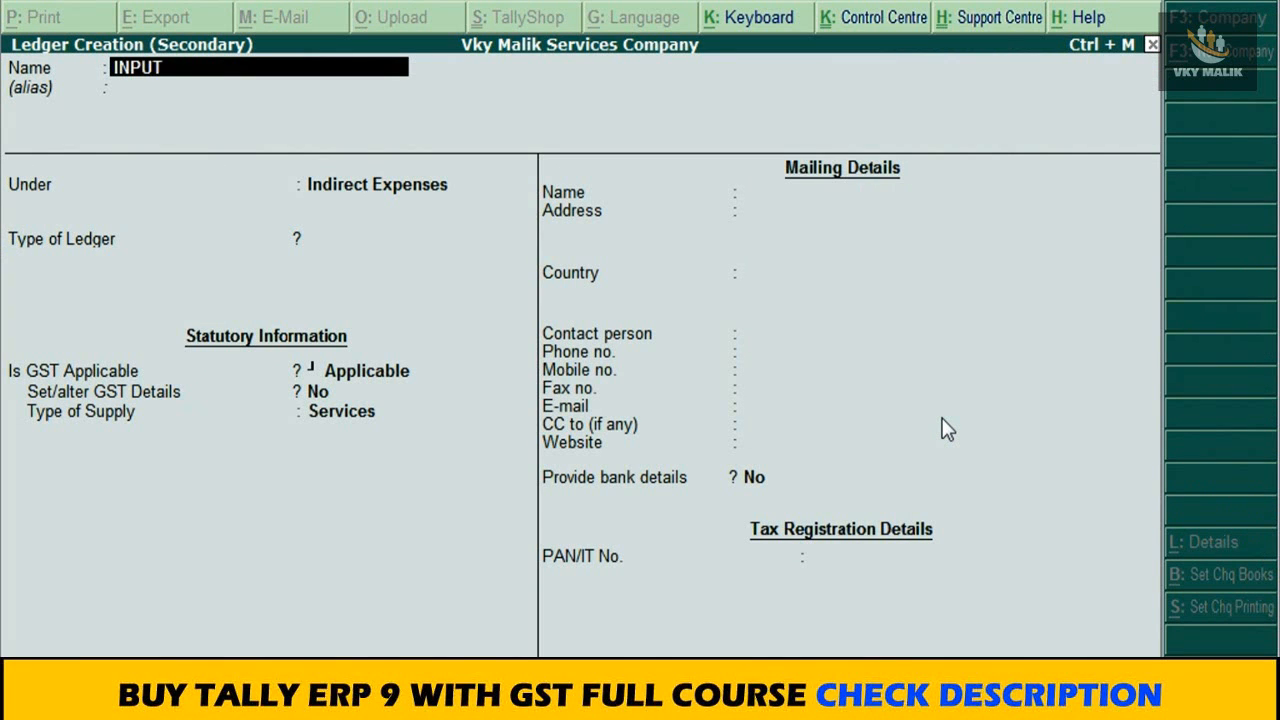
{"action": "type", "text": " IGST@ 18"}
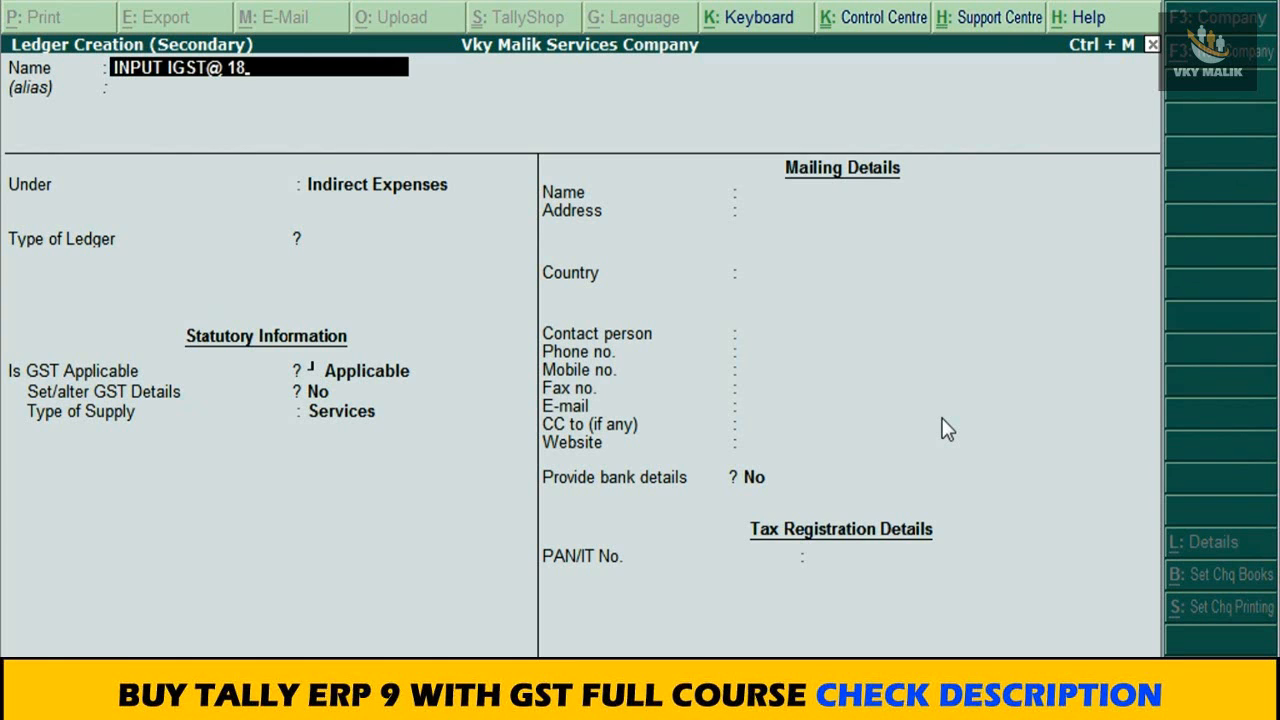
{"action": "type", "text": "%"}
{"action": "key", "text": "Return"}
{"action": "type", "text": "du"}
{"action": "key", "text": "Return"}
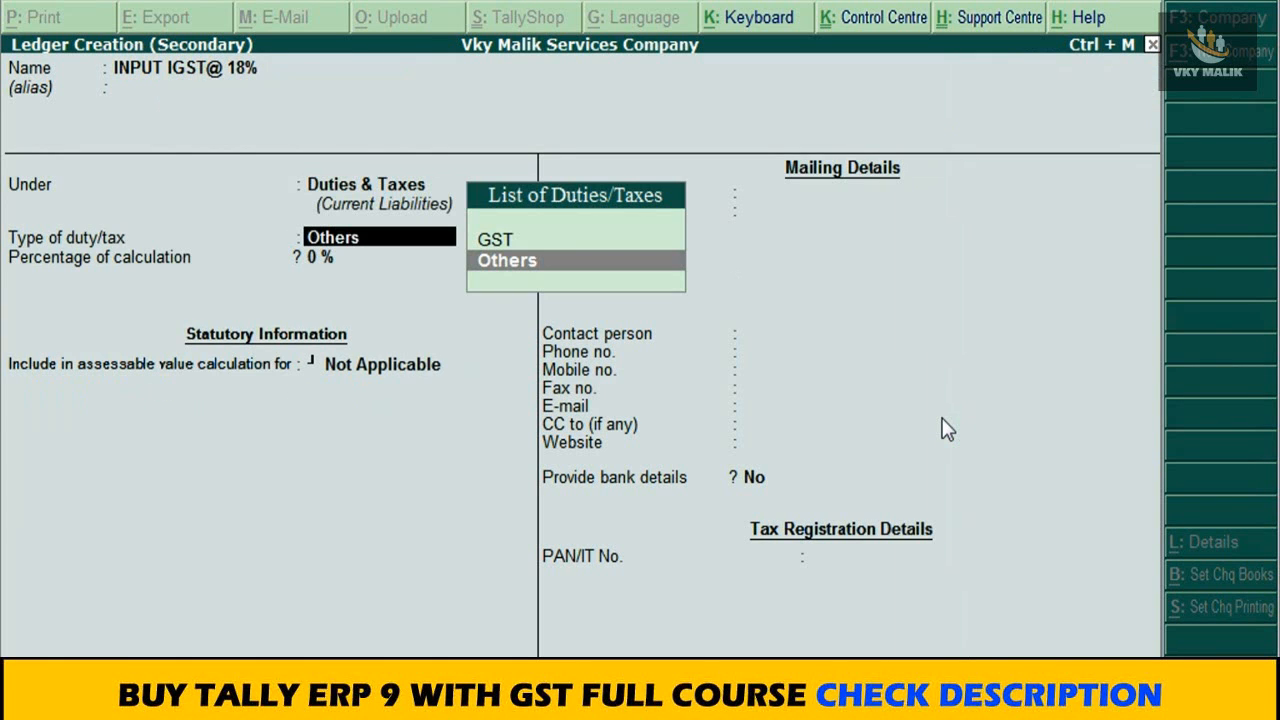
Step: Set the ledger's type of duty/tax to GST and its tax type to Integrated Tax, and save the ledger
{"action": "key", "text": "Up"}
{"action": "key", "text": "Return"}
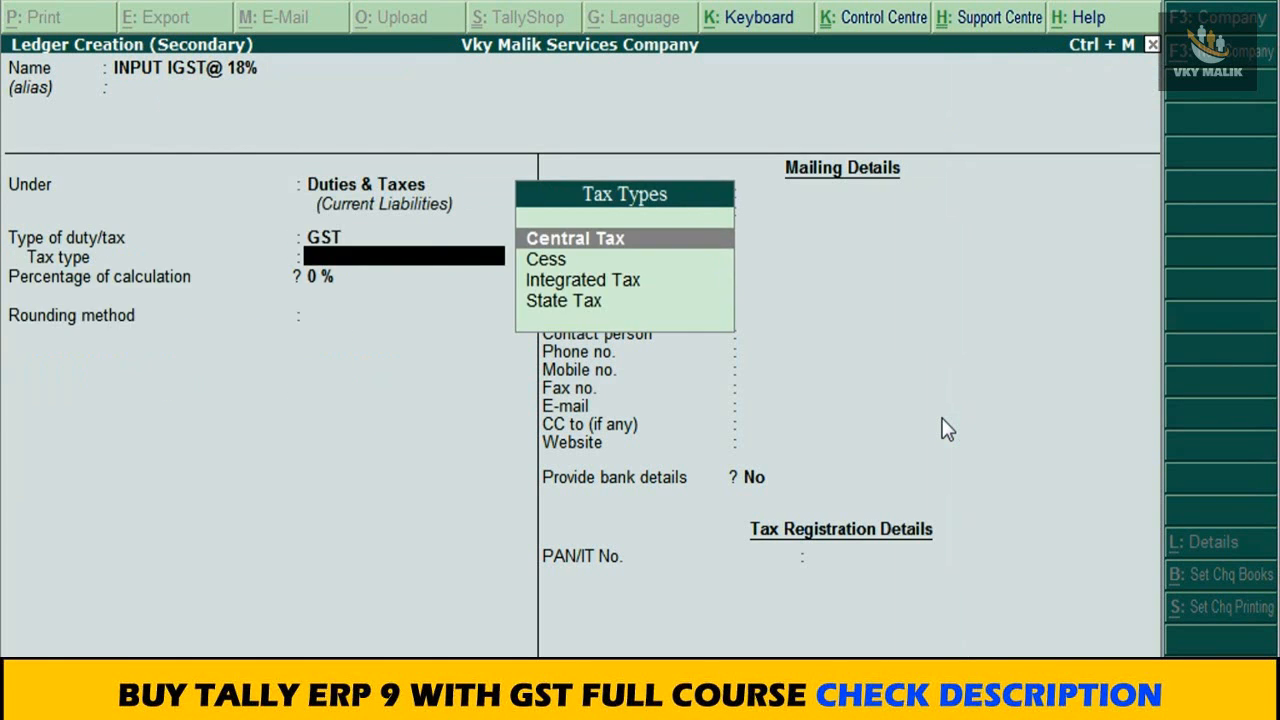
{"action": "key", "text": "Down"}
{"action": "key", "text": "Down"}
{"action": "key", "text": "Return"}
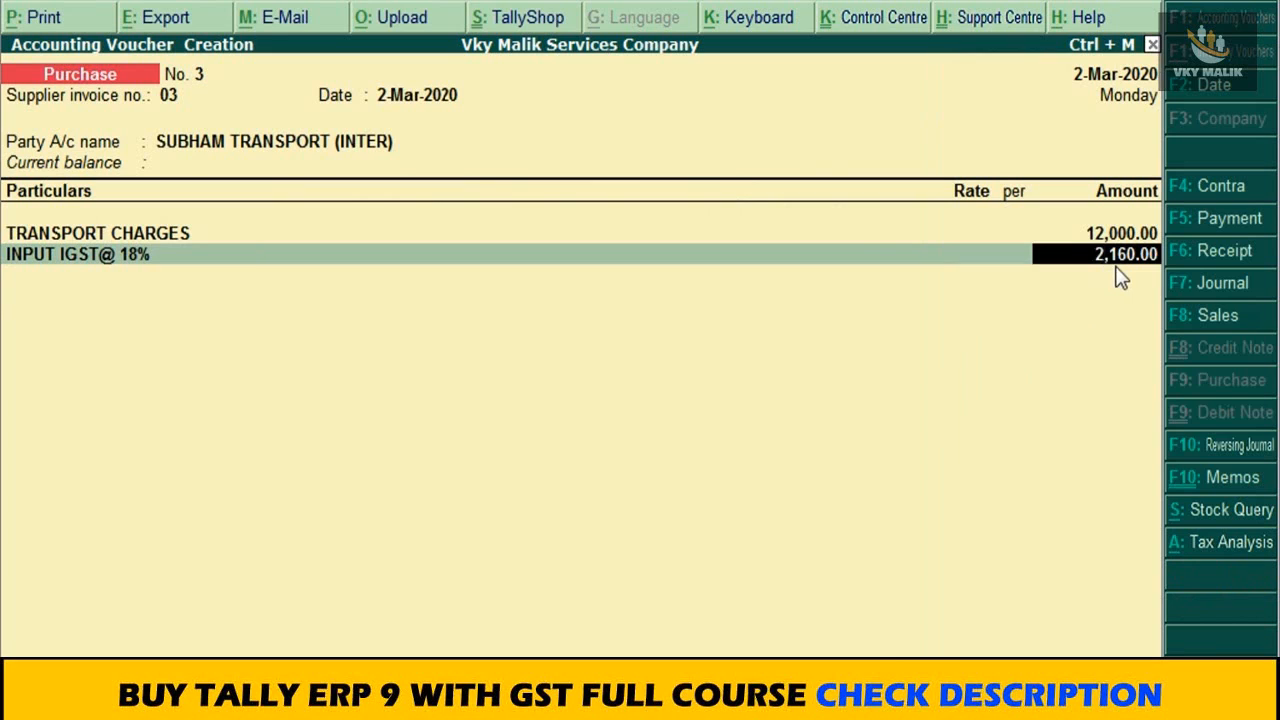
Step: Accept the calculated INPUT IGST@ 18% amount, end the list of particulars, and save the SUBHAM TRANSPORT (INTER) purchase voucher
{"action": "key", "text": "Return"}
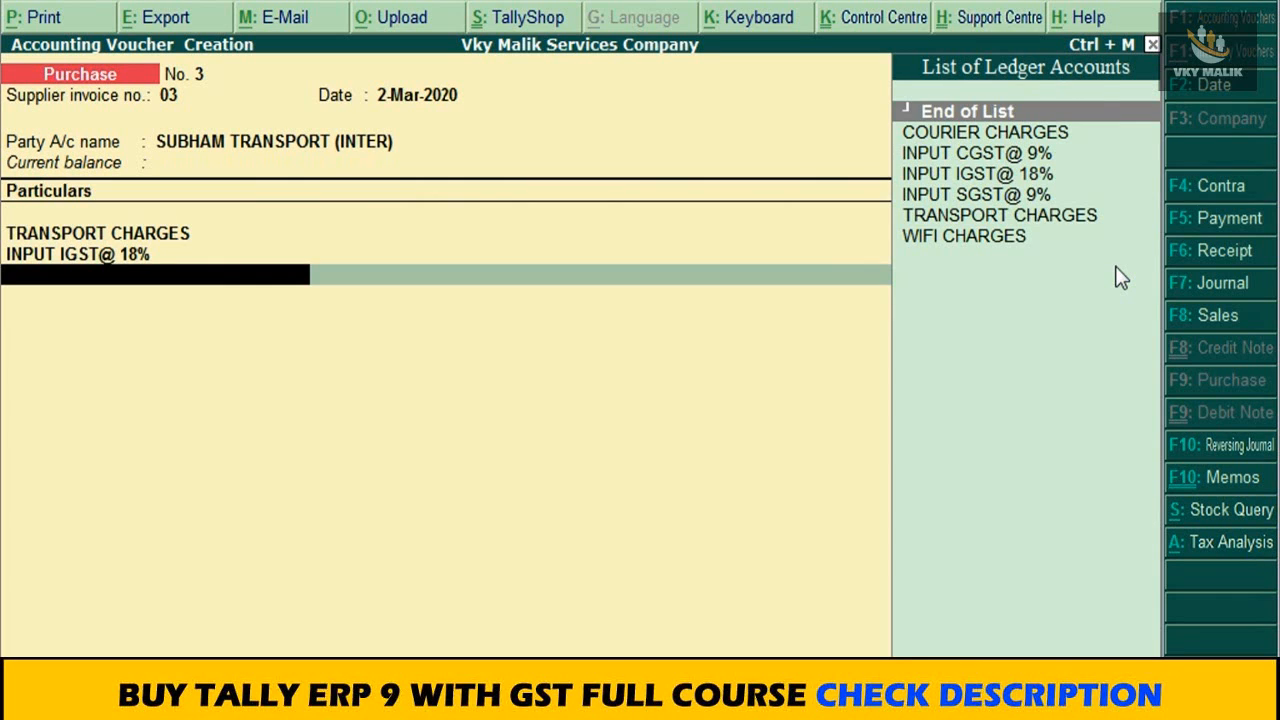
{"action": "key", "text": "Return"}
{"action": "key", "text": "Return"}
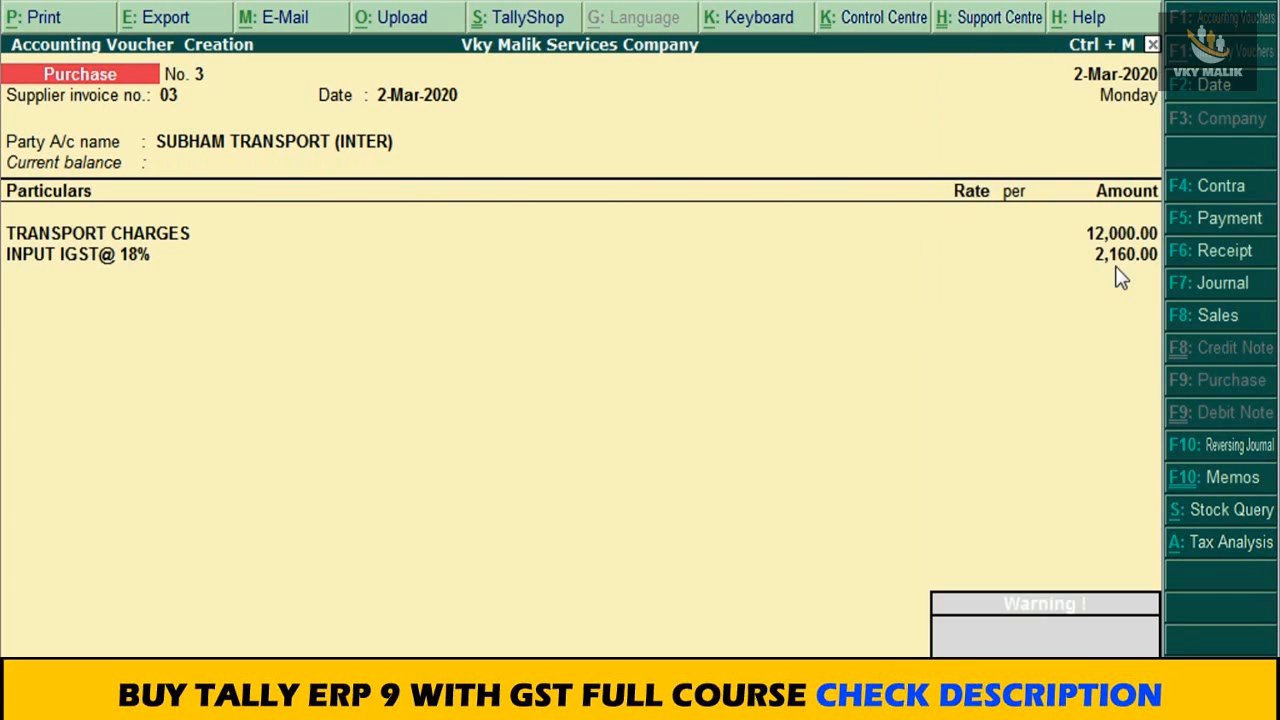
{"action": "key", "text": "Return"}
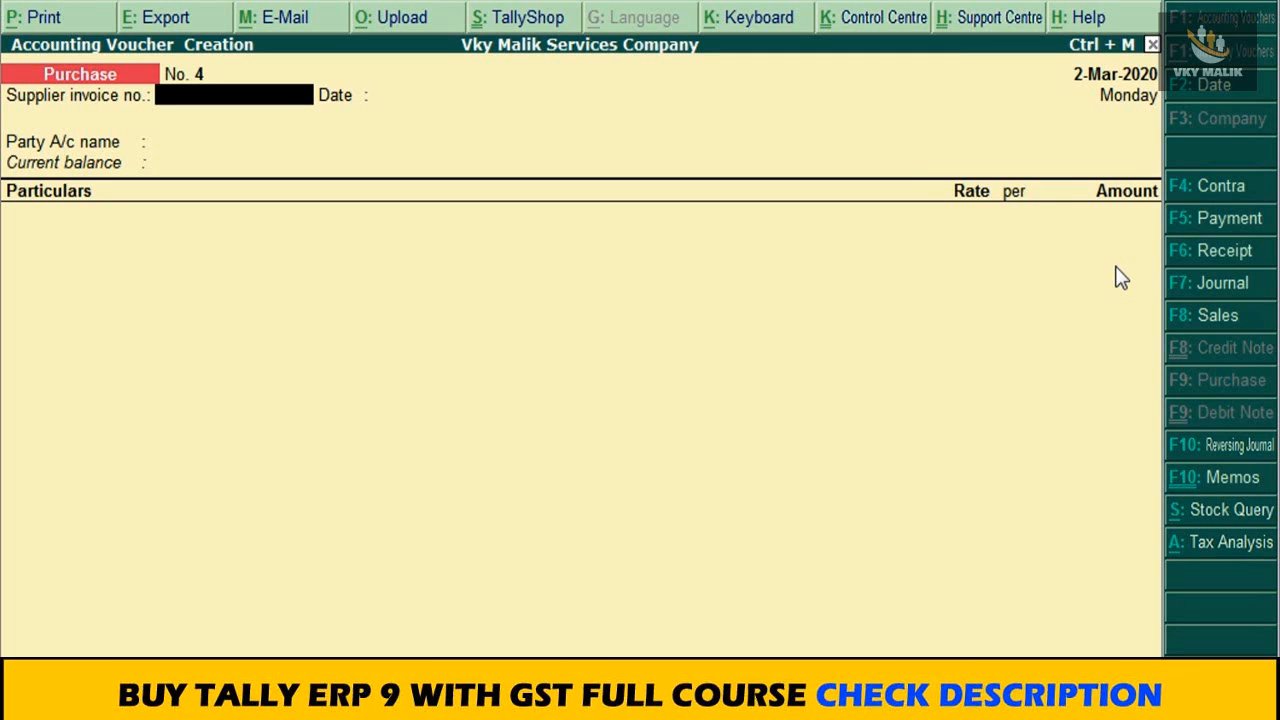
{"action": "key", "text": "Return"}
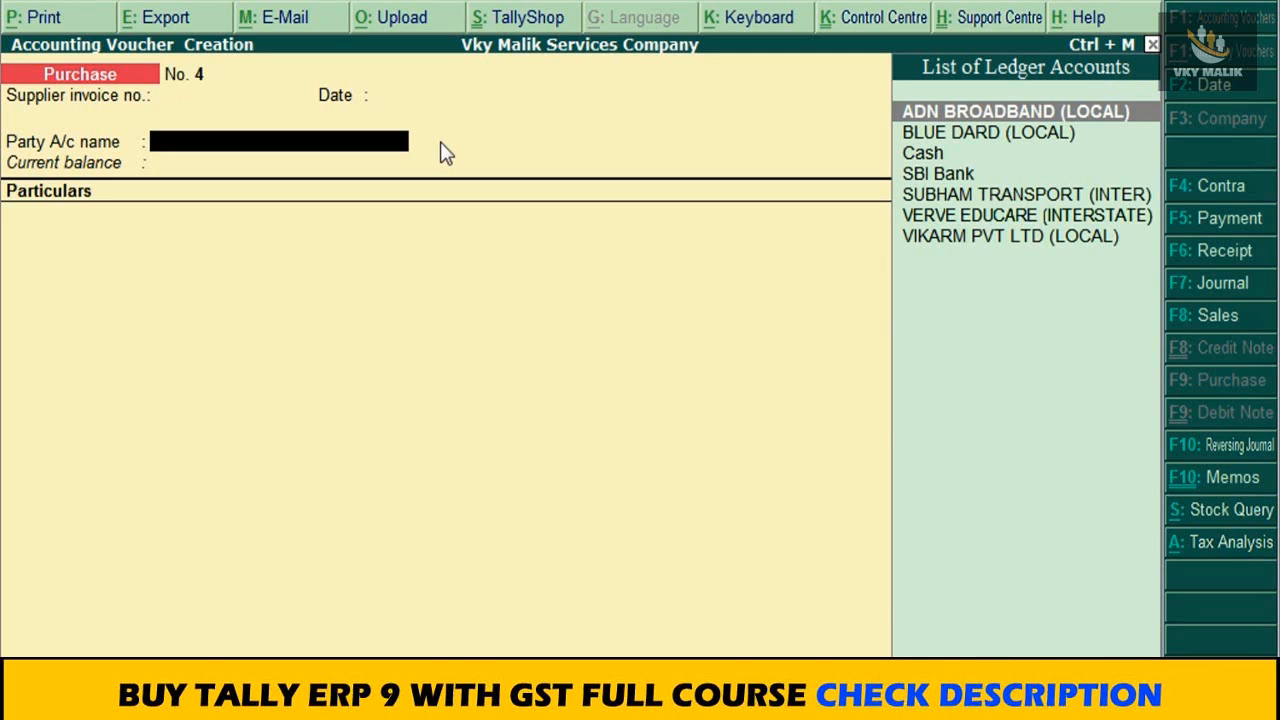
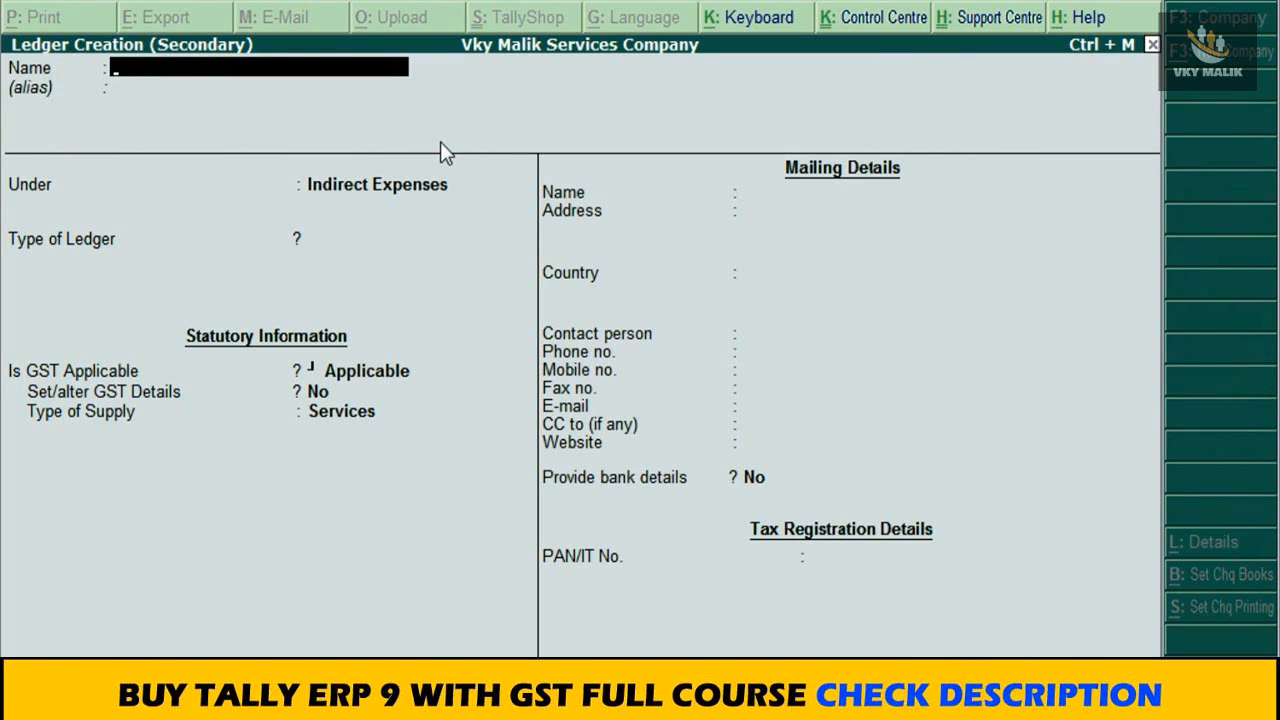
Step: Name the new ledger Maintenance Charges (Local) and leave its alias empty
{"action": "type", "text": "Maintenance Chag"}
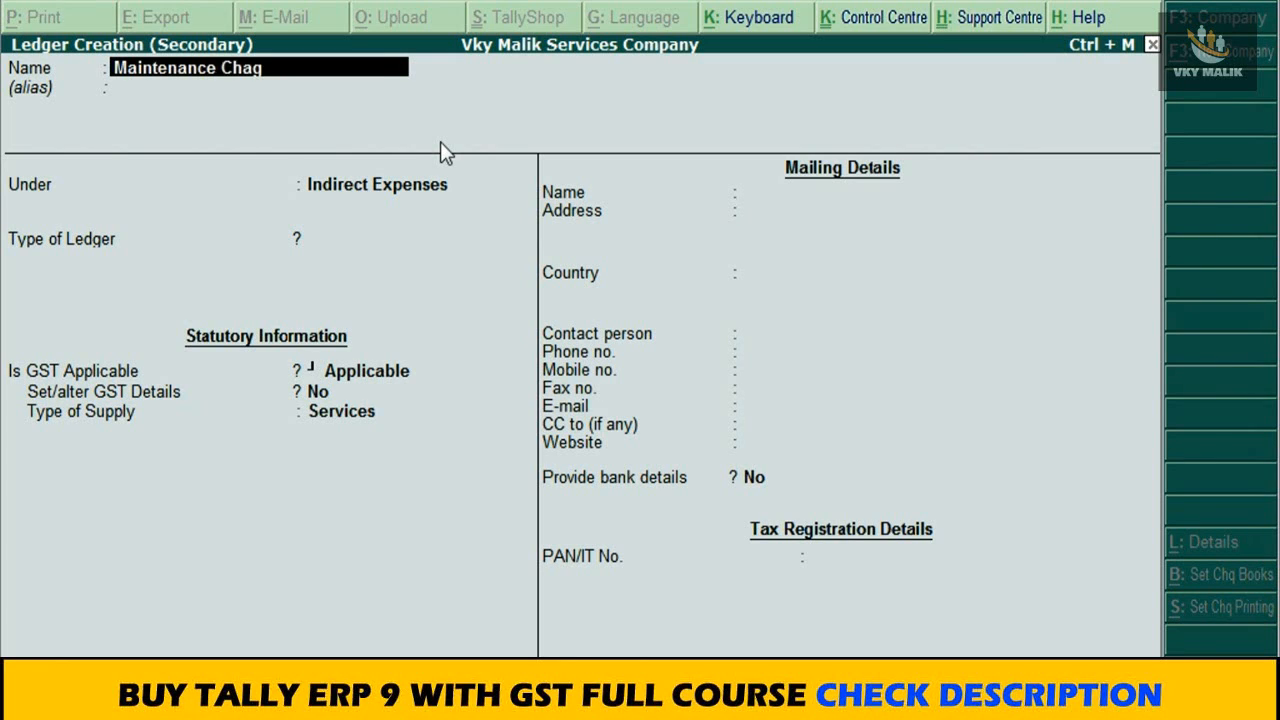
{"action": "key", "text": "BackSpace"}
{"action": "type", "text": "rges (Local)"}
{"action": "key", "text": "Return"}
{"action": "key", "text": "Return"}
Step: Place the Maintenance Charges (Local) ledger under Direct Incomes with the type of ledger set to Not Applicable
{"action": "type", "text": "Dire"}
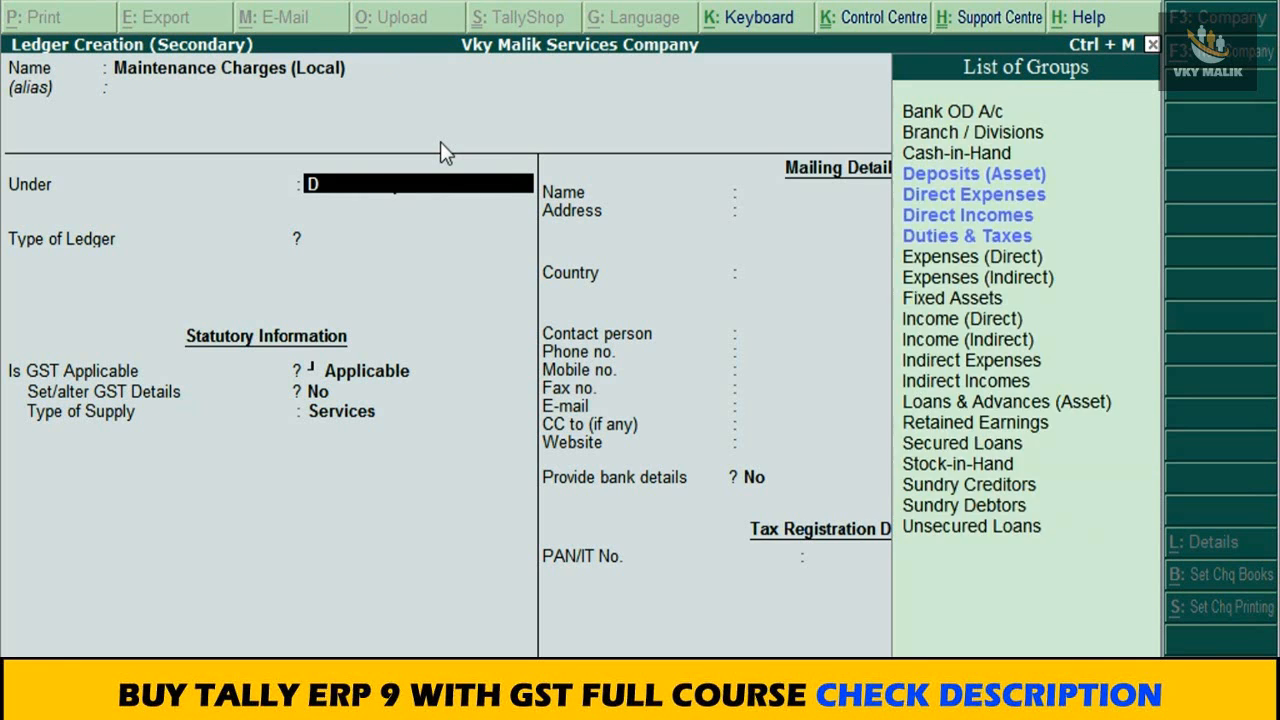
{"action": "key", "text": "Down"}
{"action": "key", "text": "Down"}
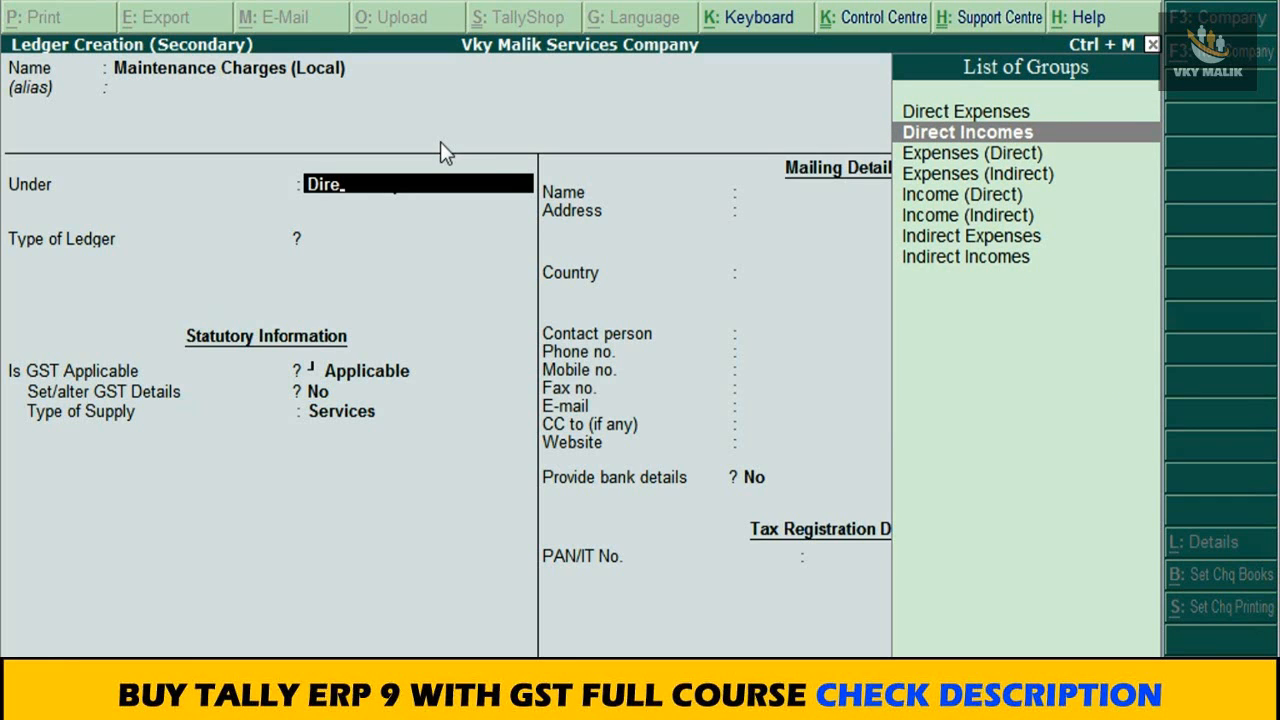
{"action": "key", "text": "Return"}
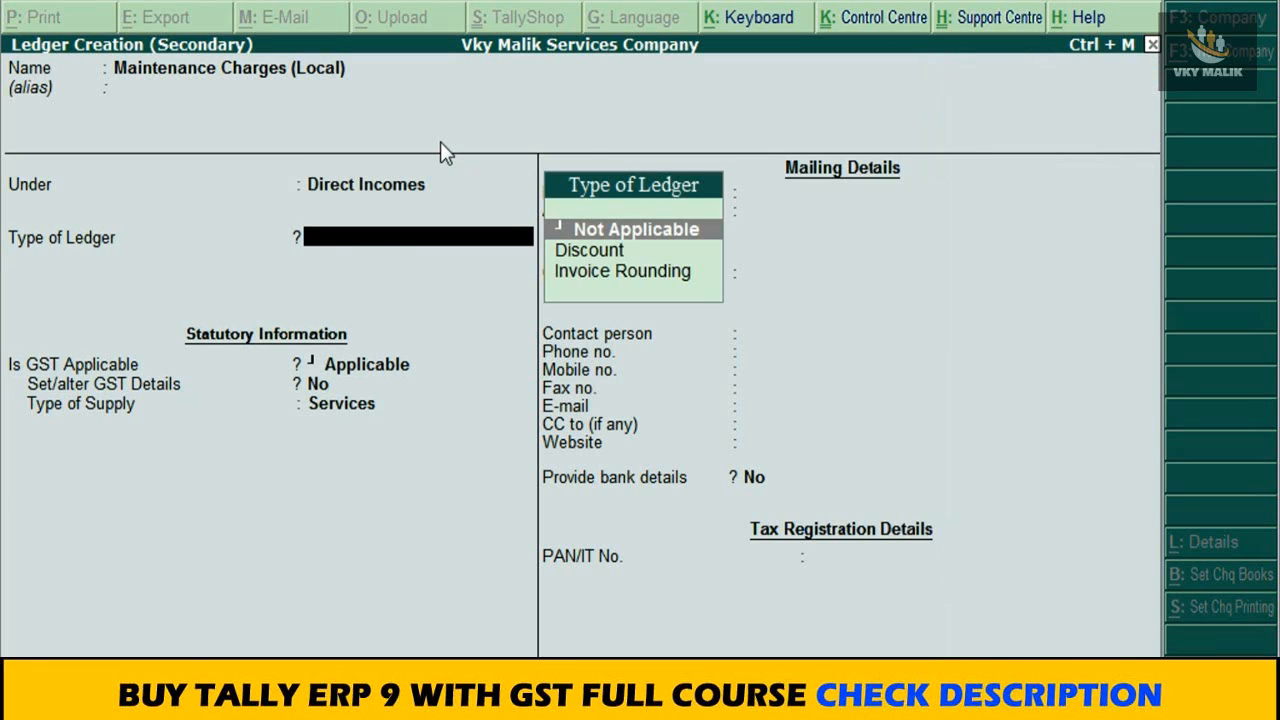
{"action": "key", "text": "Return"}
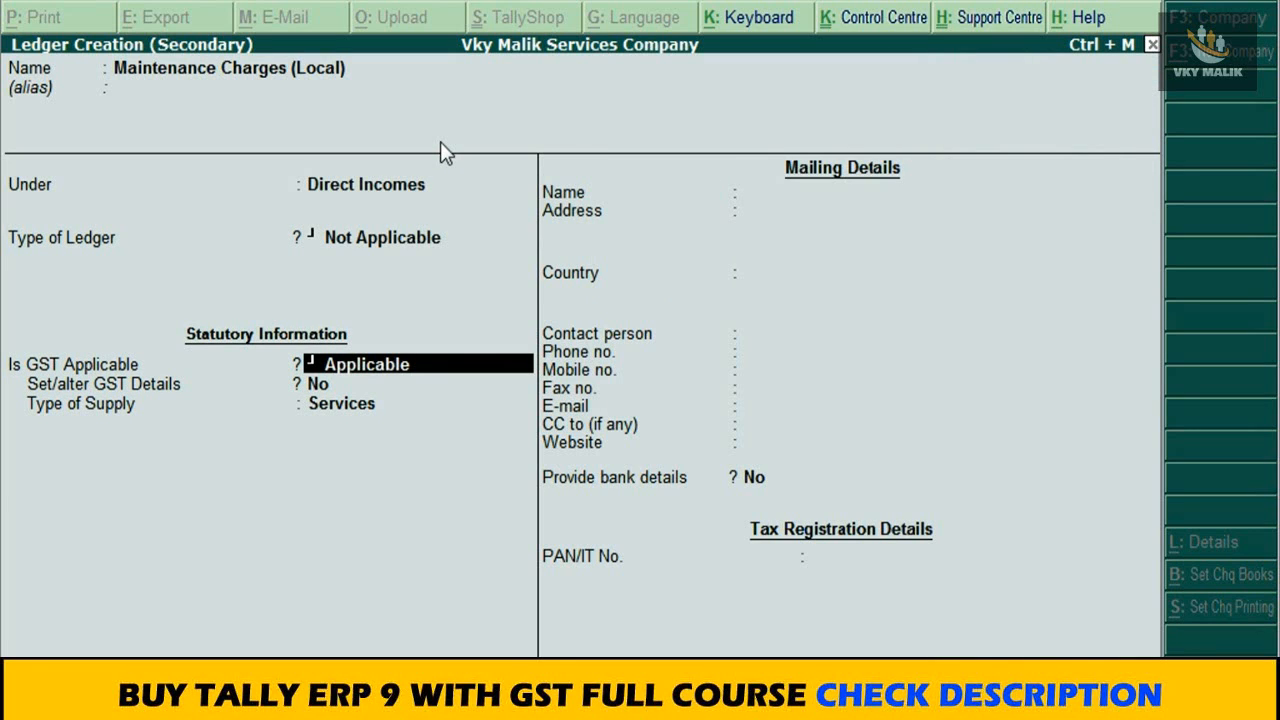
Step: Enable GST details for the ledger, entering the description Maintenance Charges and HSN/SAC 748574
{"action": "key", "text": "Return"}
{"action": "key", "text": "y"}
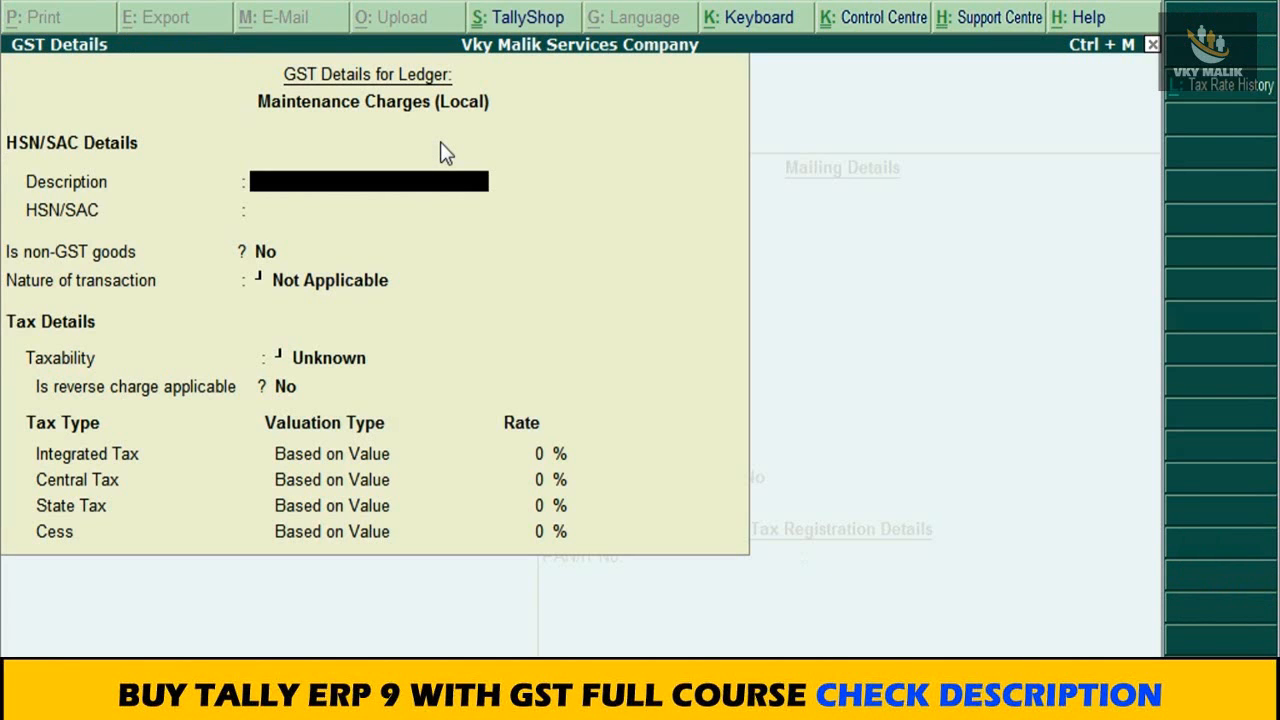
{"action": "type", "text": "Mainta"}
{"action": "type", "text": "nance c"}
{"action": "type", "text": "harges"}
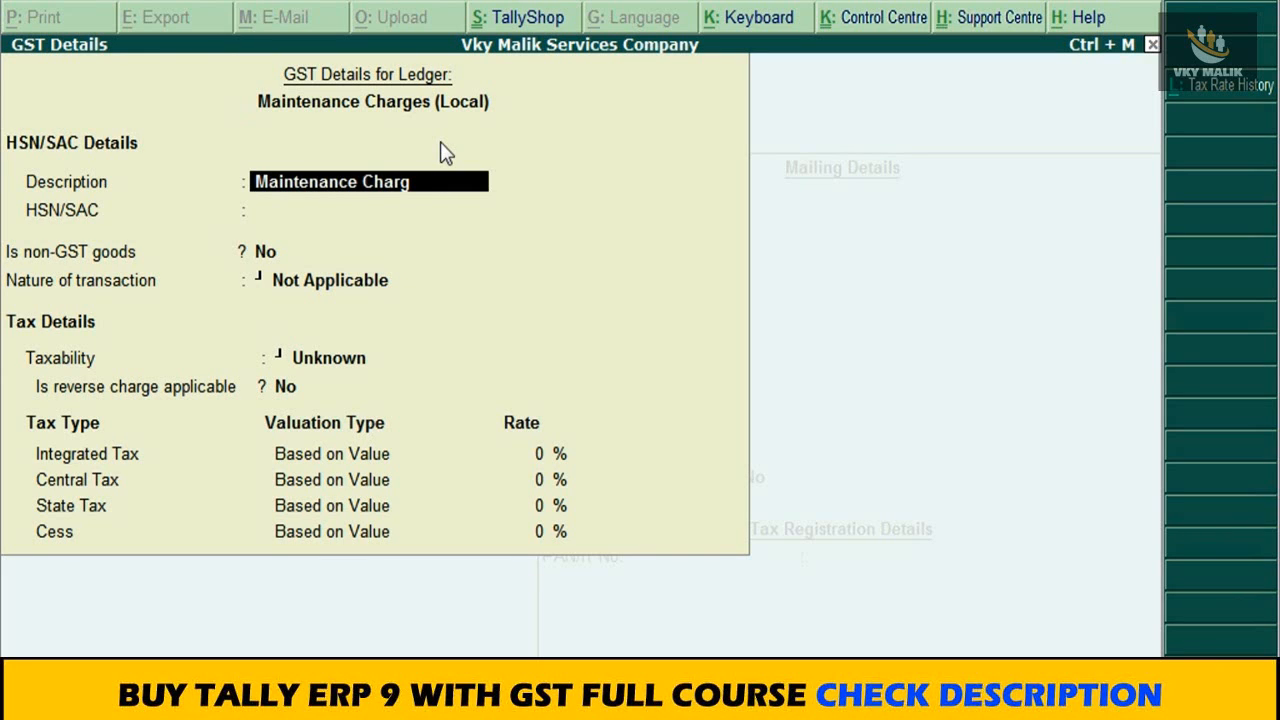
{"action": "key", "text": "Return"}
{"action": "type", "text": "748574"}
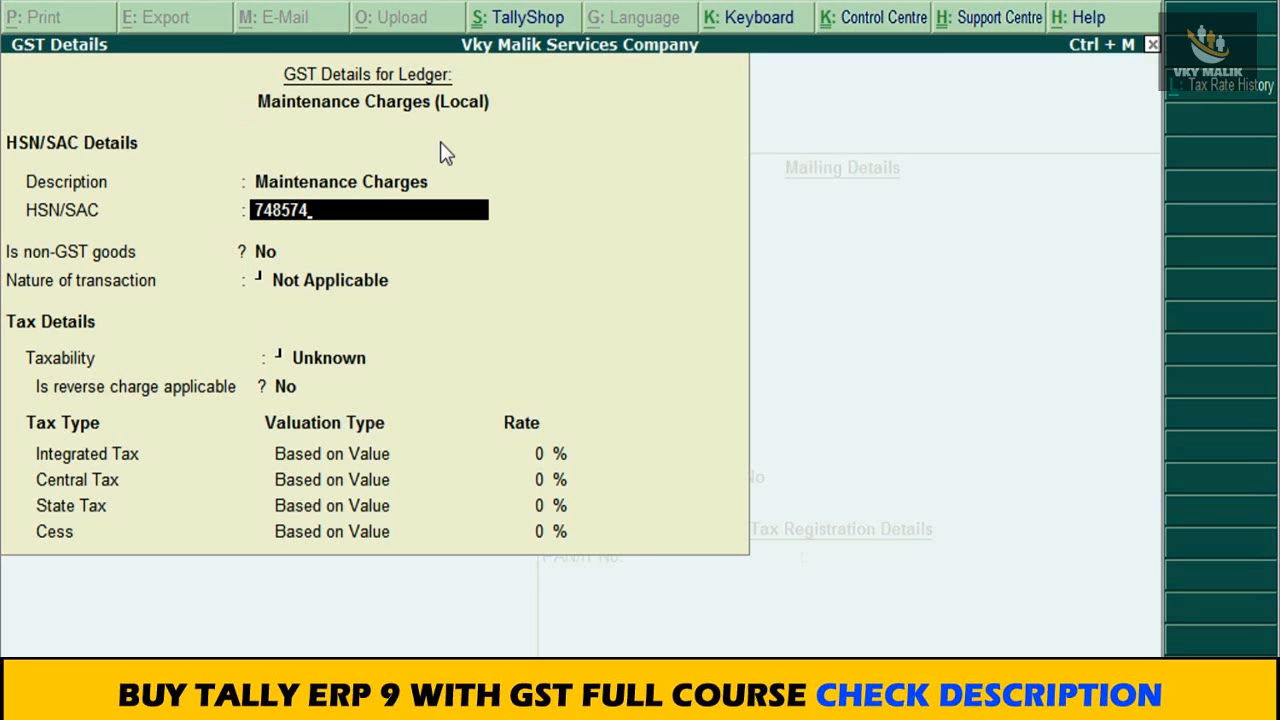
{"action": "key", "text": "Return"}
{"action": "key", "text": "Return"}
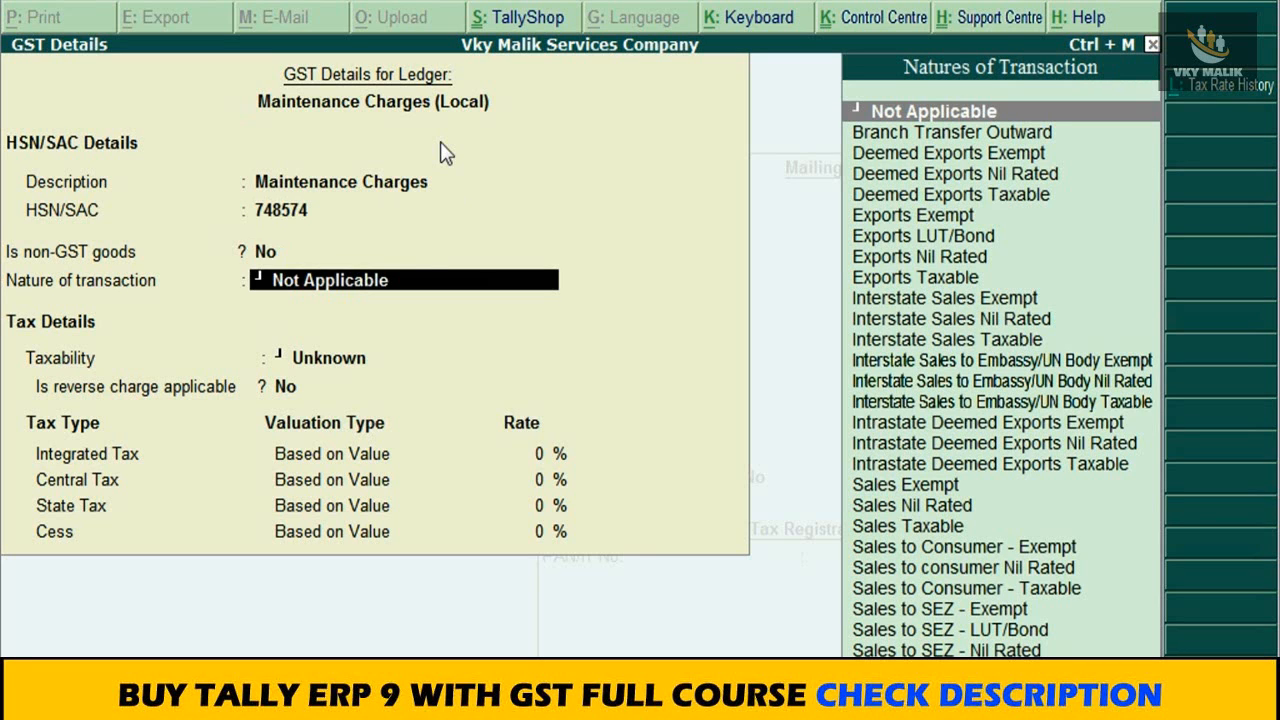
Step: Set the nature of transaction to Sales Taxable and the integrated tax rate to 18%, and accept the GST details
{"action": "type", "text": "Sales"}
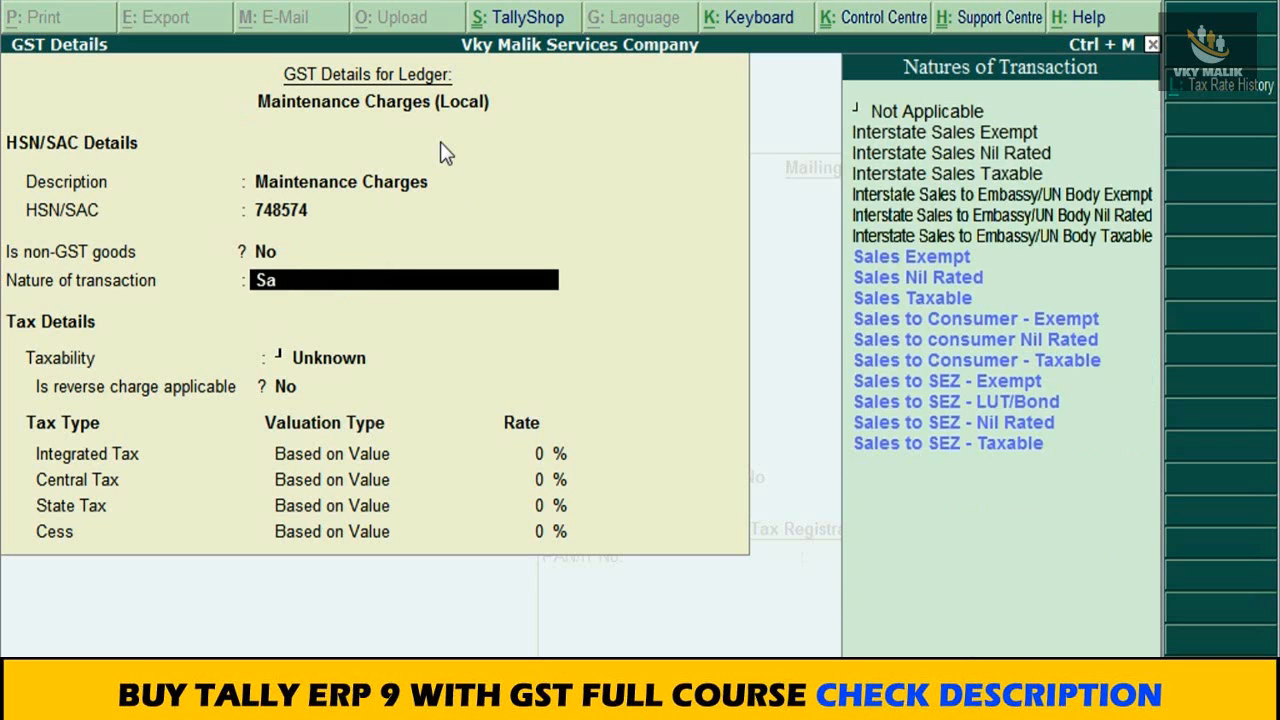
{"action": "key", "text": "Down"}
{"action": "key", "text": "Down"}
{"action": "key", "text": "Down"}
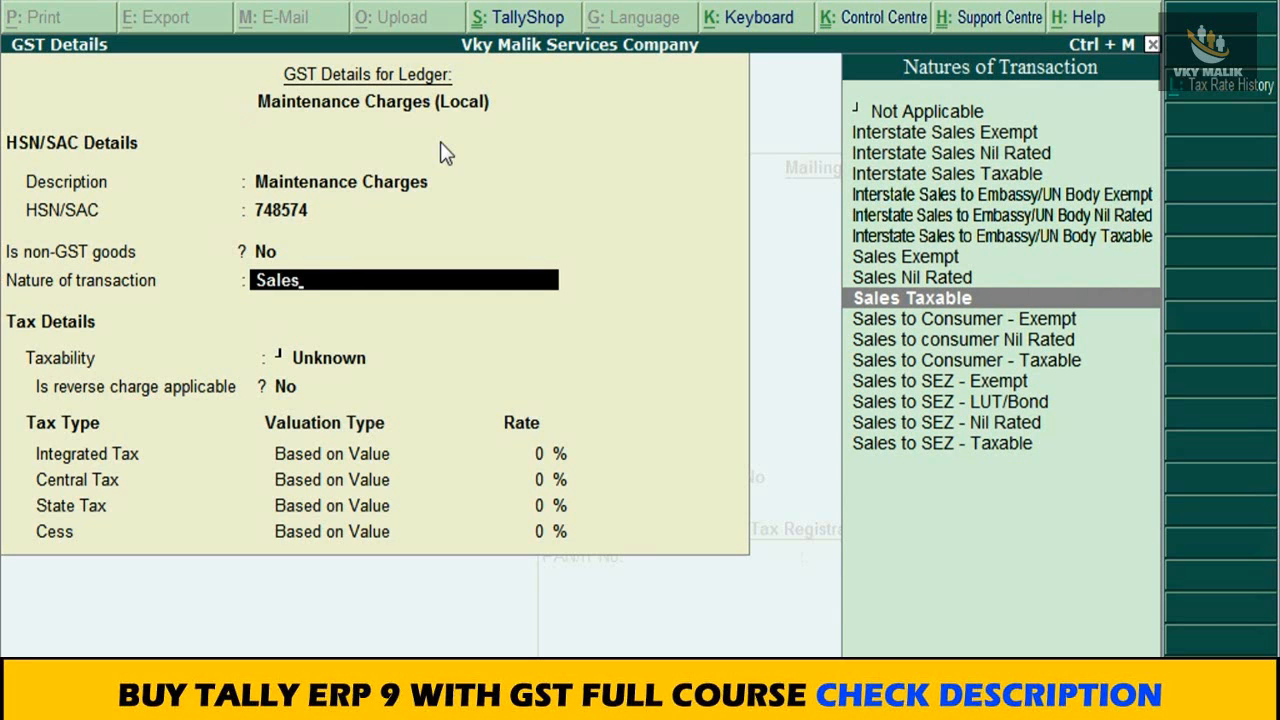
{"action": "key", "text": "Return"}
{"action": "key", "text": "Return"}
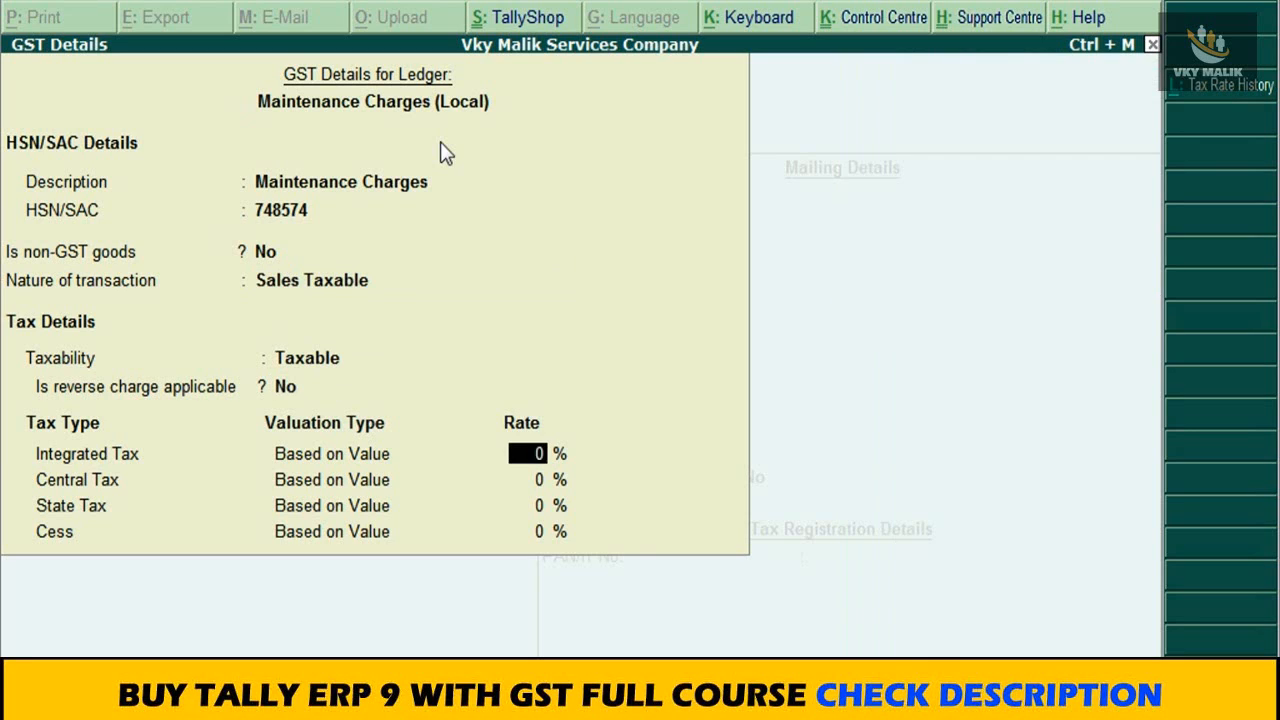
{"action": "type", "text": "18"}
{"action": "key", "text": "Return"}
{"action": "key", "text": "Return"}
{"action": "key", "text": "Return"}
{"action": "key", "text": "Return"}
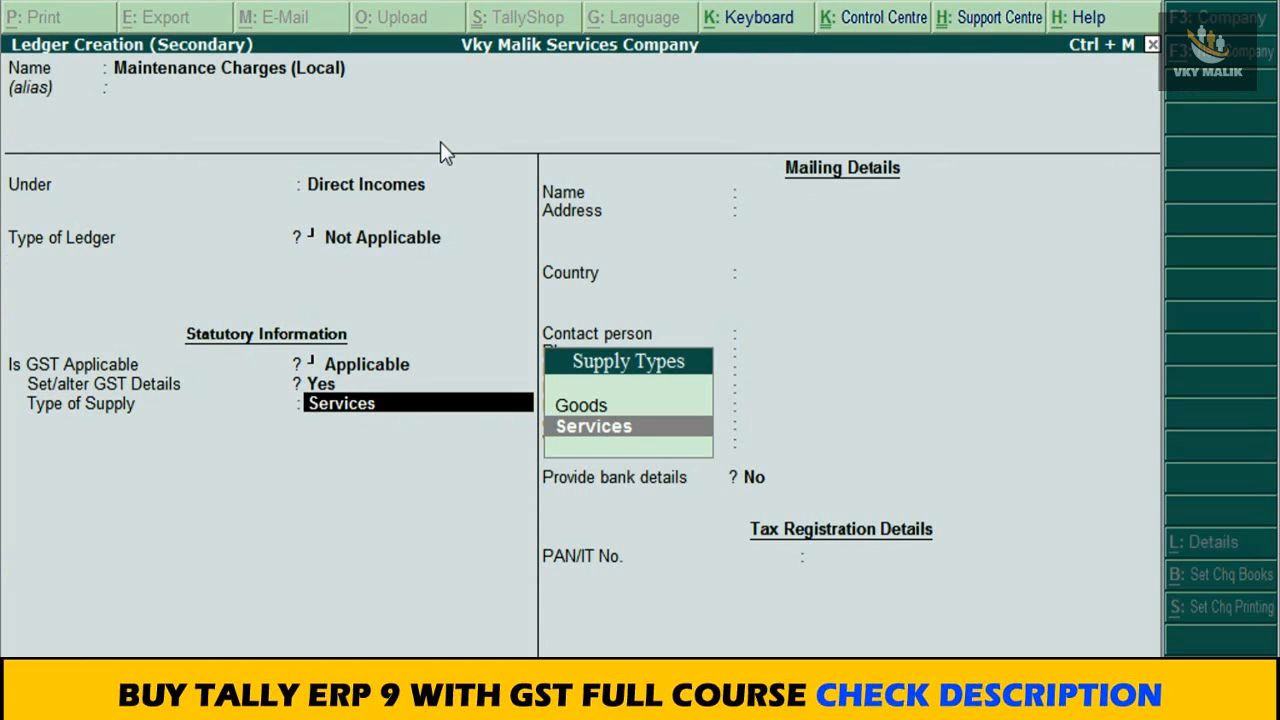
Step: Save the ledger with Services as type of supply and enter 10000 as the Maintenance Charges (Local) amount in the sales voucher
{"action": "key", "text": "Return"}
{"action": "key", "text": "ctrl+a"}
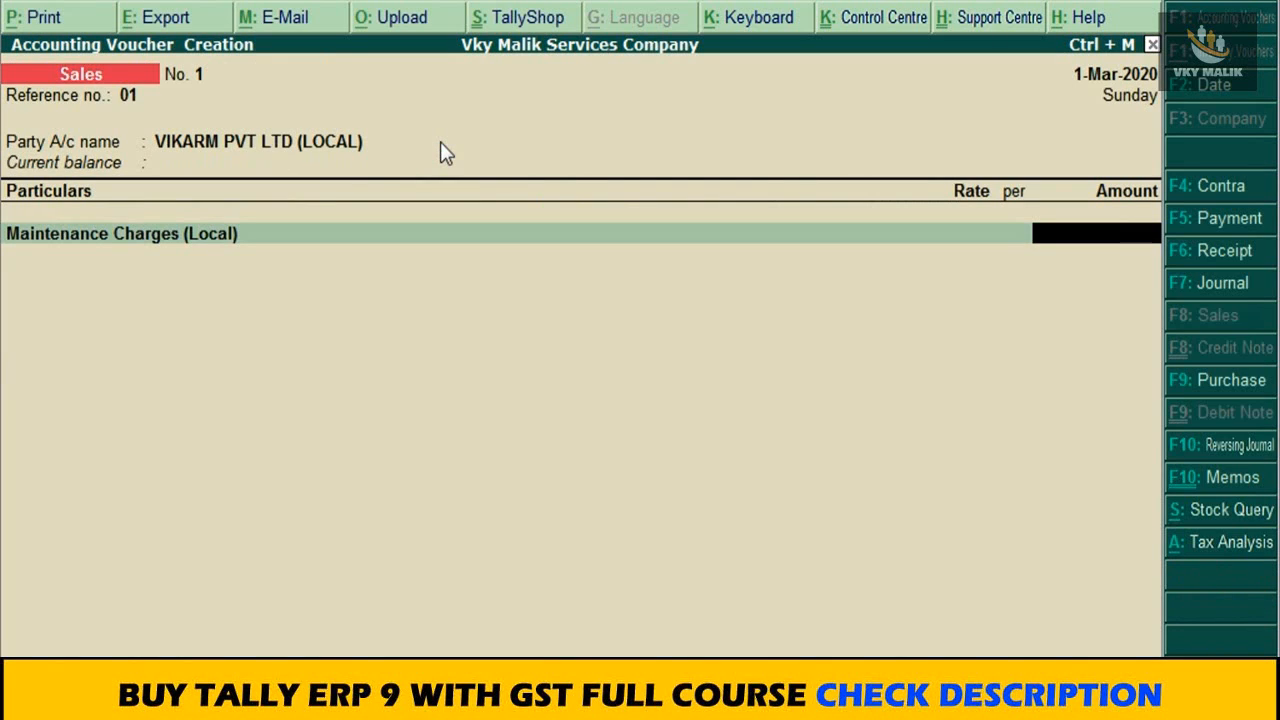
{"action": "type", "text": "10000"}
{"action": "key", "text": "Return"}
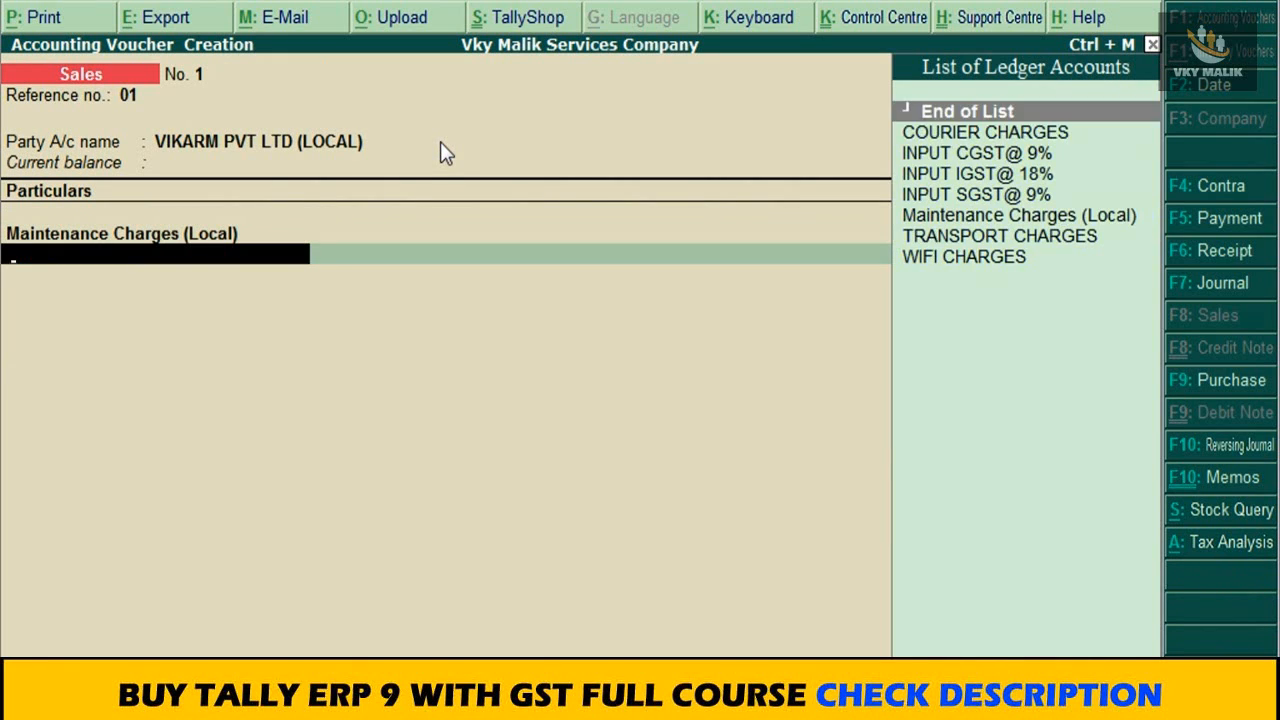
Step: Create a new ledger from the sales voucher and name it Output CGST@ 9%
{"action": "key", "text": "Down"}
{"action": "key", "text": "Down"}
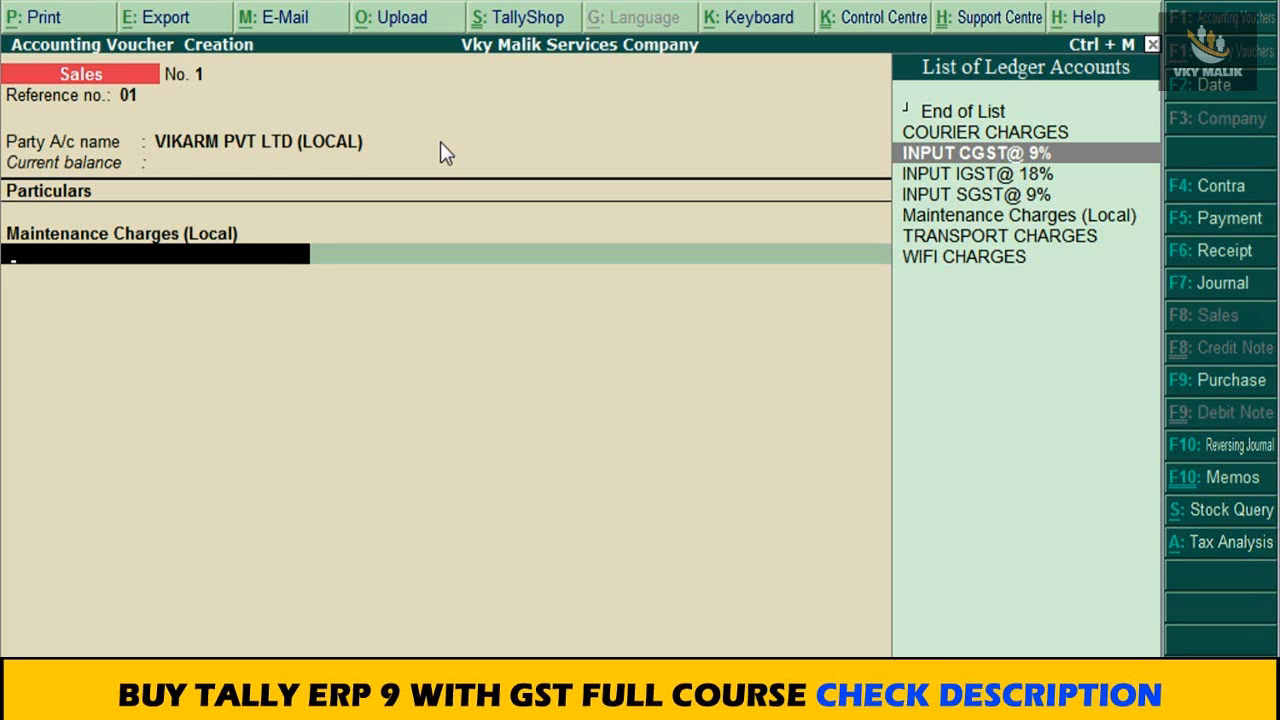
{"action": "key", "text": "alt+c"}
{"action": "type", "text": "Output CGST"}
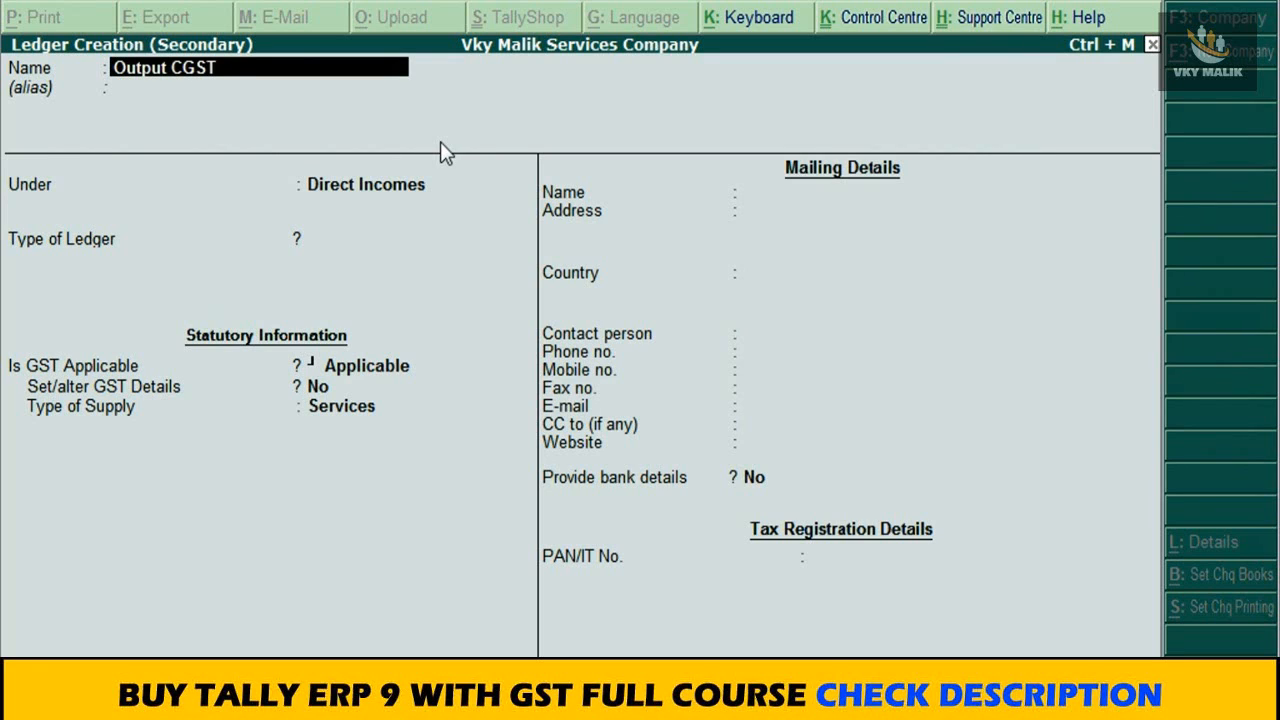
{"action": "type", "text": "@ 9%"}
{"action": "key", "text": "Return"}
{"action": "key", "text": "Return"}
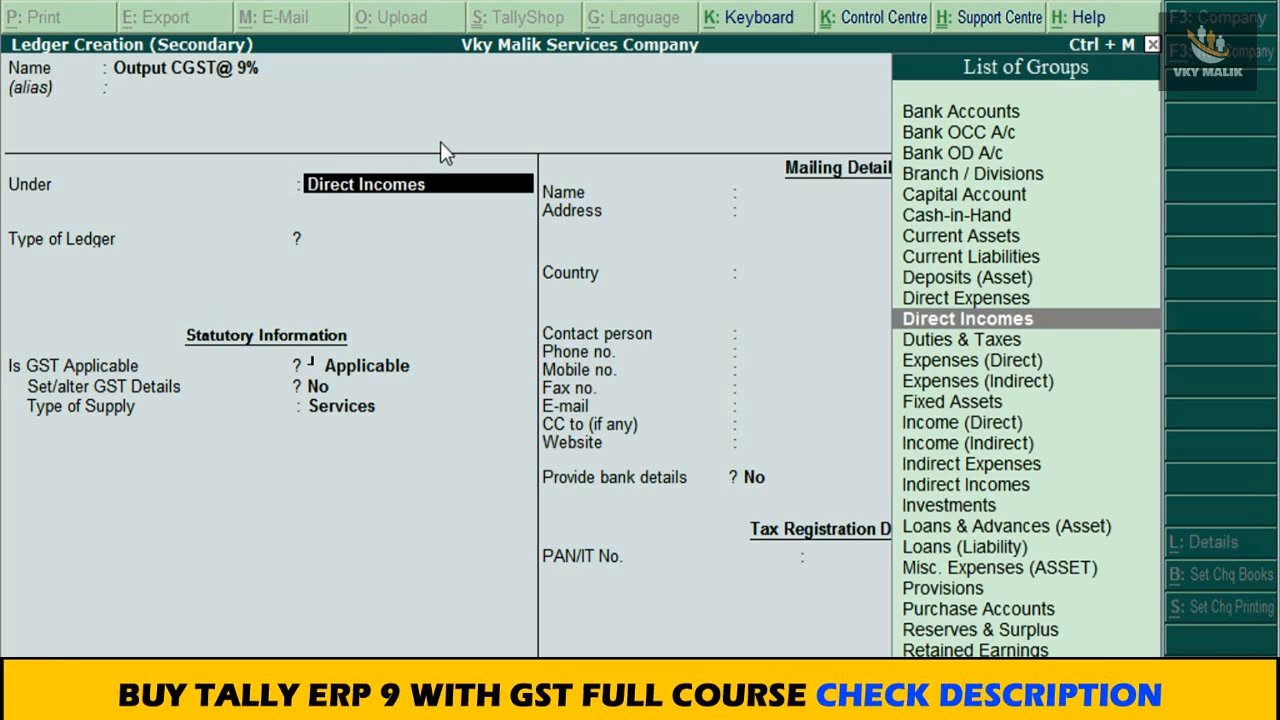
Step: Place Output CGST@ 9% under Duties & Taxes as GST with tax type Central Tax, save it and accept its calculated amount
{"action": "type", "text": "DU"}
{"action": "key", "text": "Return"}
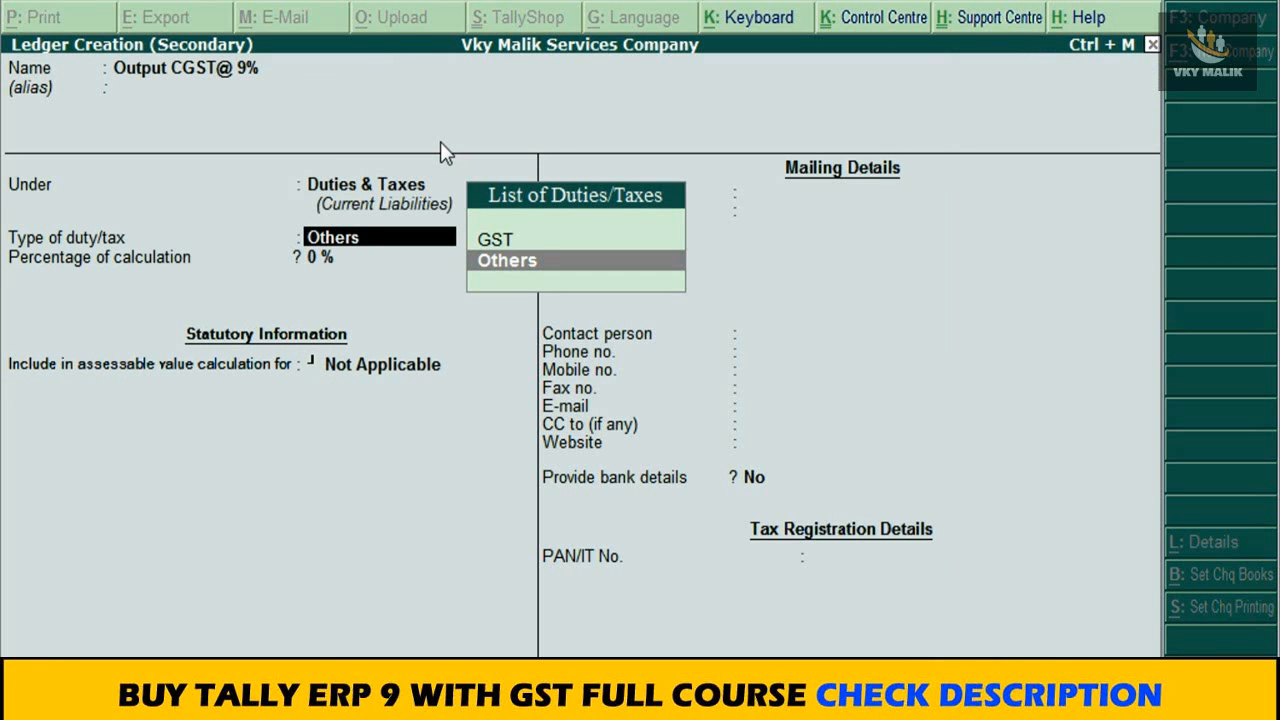
{"action": "key", "text": "Up"}
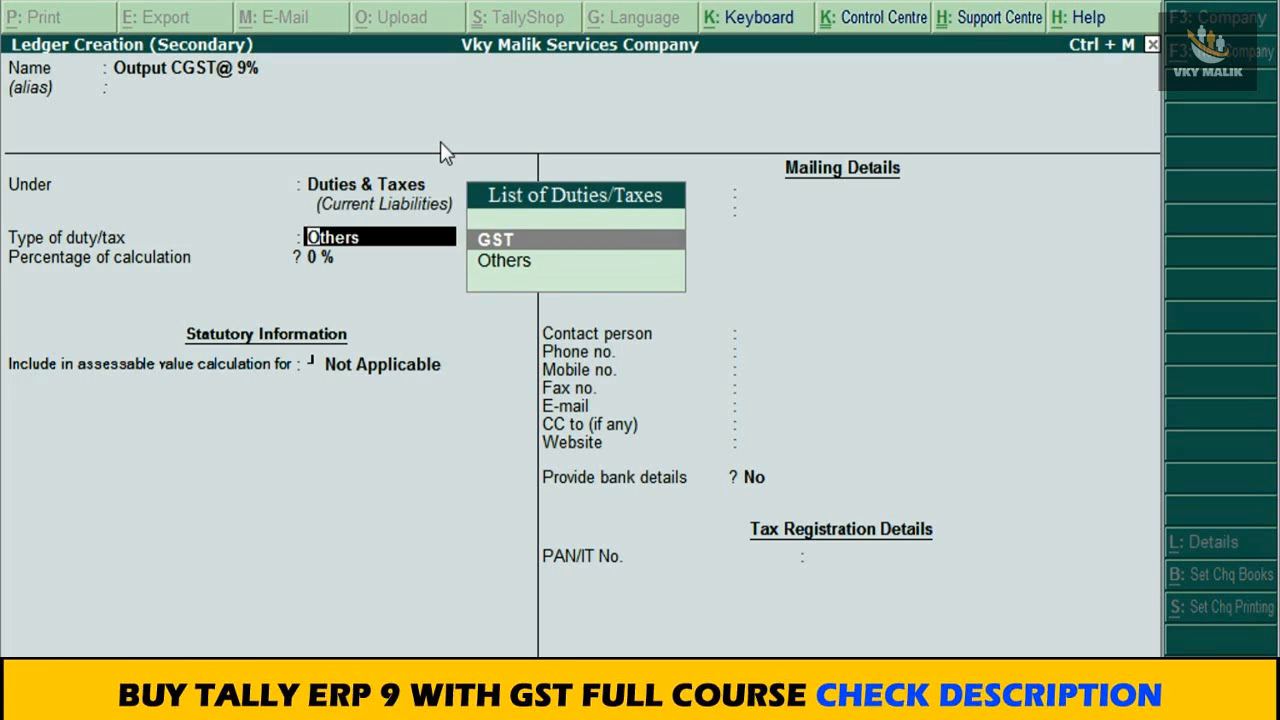
{"action": "key", "text": "Return"}
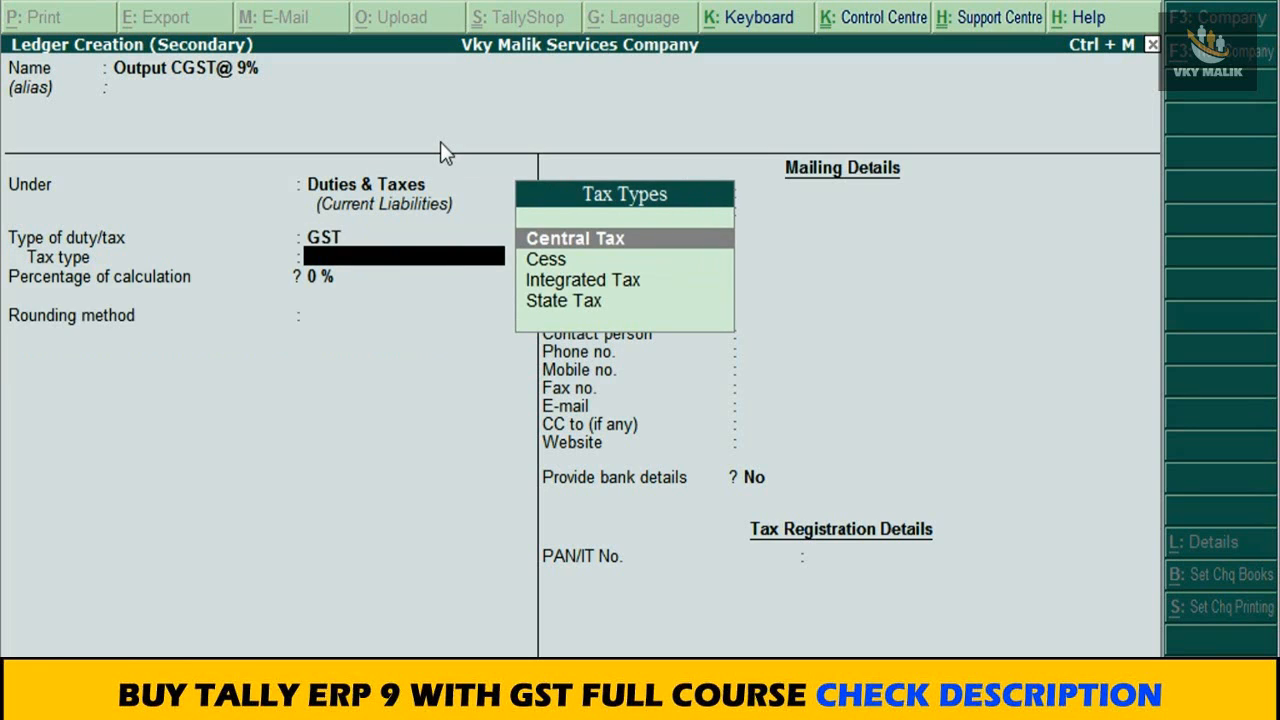
{"action": "key", "text": "Return"}
{"action": "key", "text": "Return"}
{"action": "key", "text": "Return"}
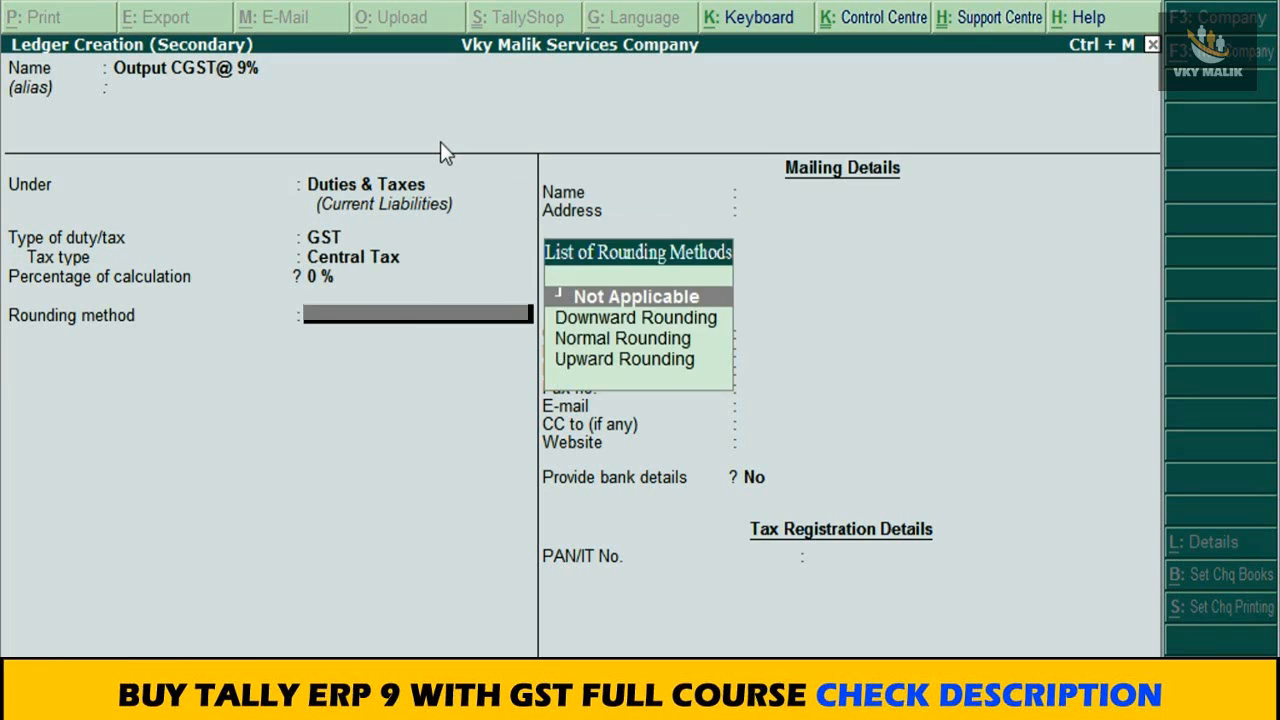
{"action": "key", "text": "ctrl+a"}
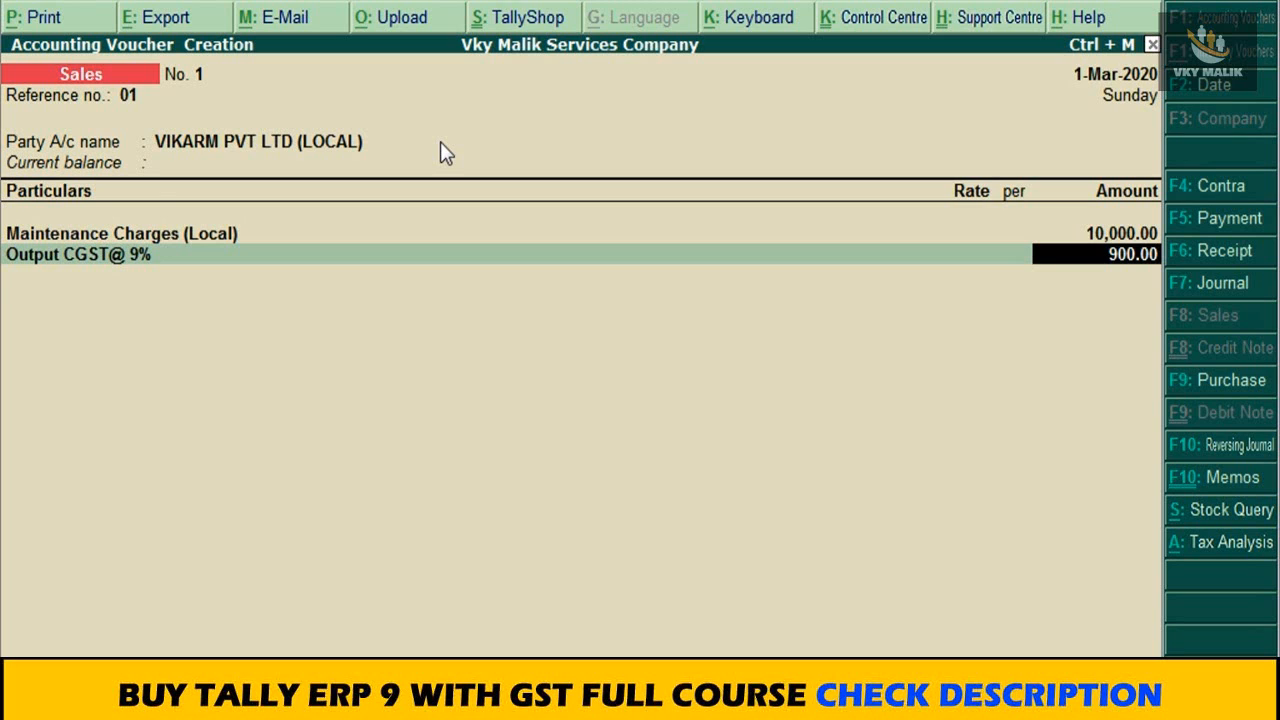
{"action": "key", "text": "Return"}
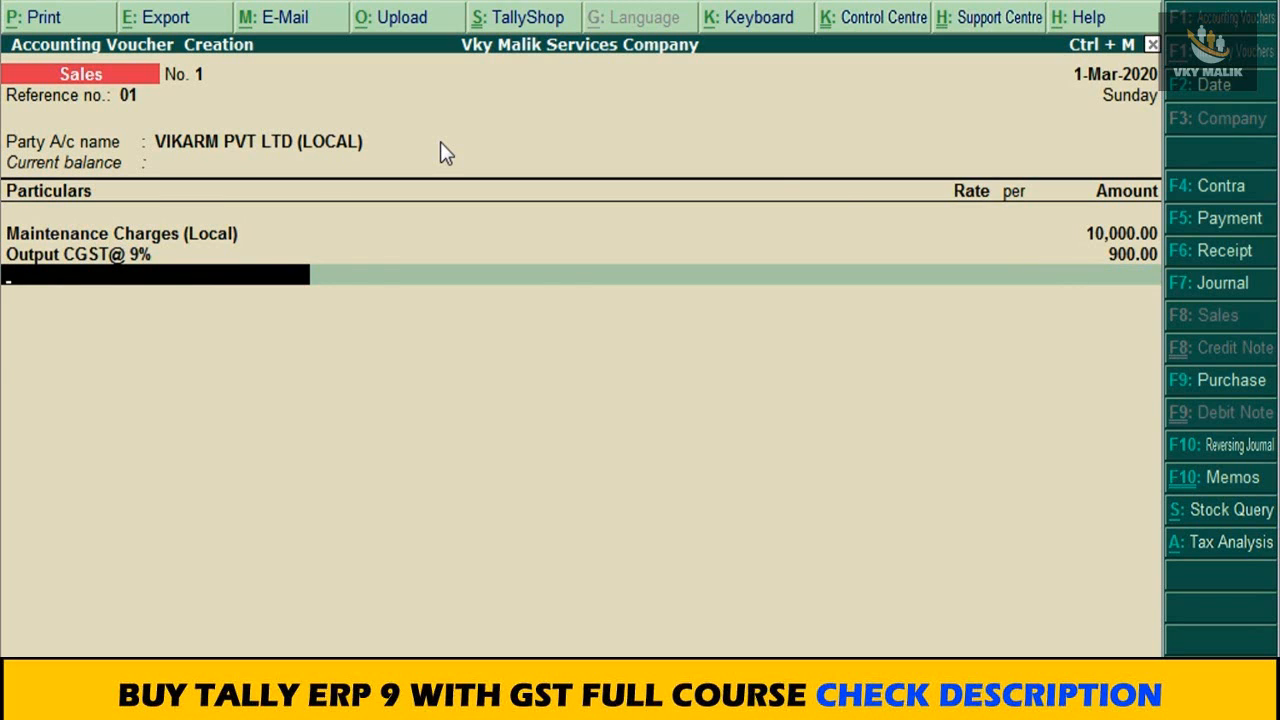
Step: Create another ledger from the sales voucher named Output SGST@ 9%, keeping it under Duties & Taxes
{"action": "key", "text": "alt+c"}
{"action": "type", "text": "PUT"}
{"action": "key", "text": "BackSpace"}
{"action": "key", "text": "BackSpace"}
{"action": "key", "text": "BackSpace"}
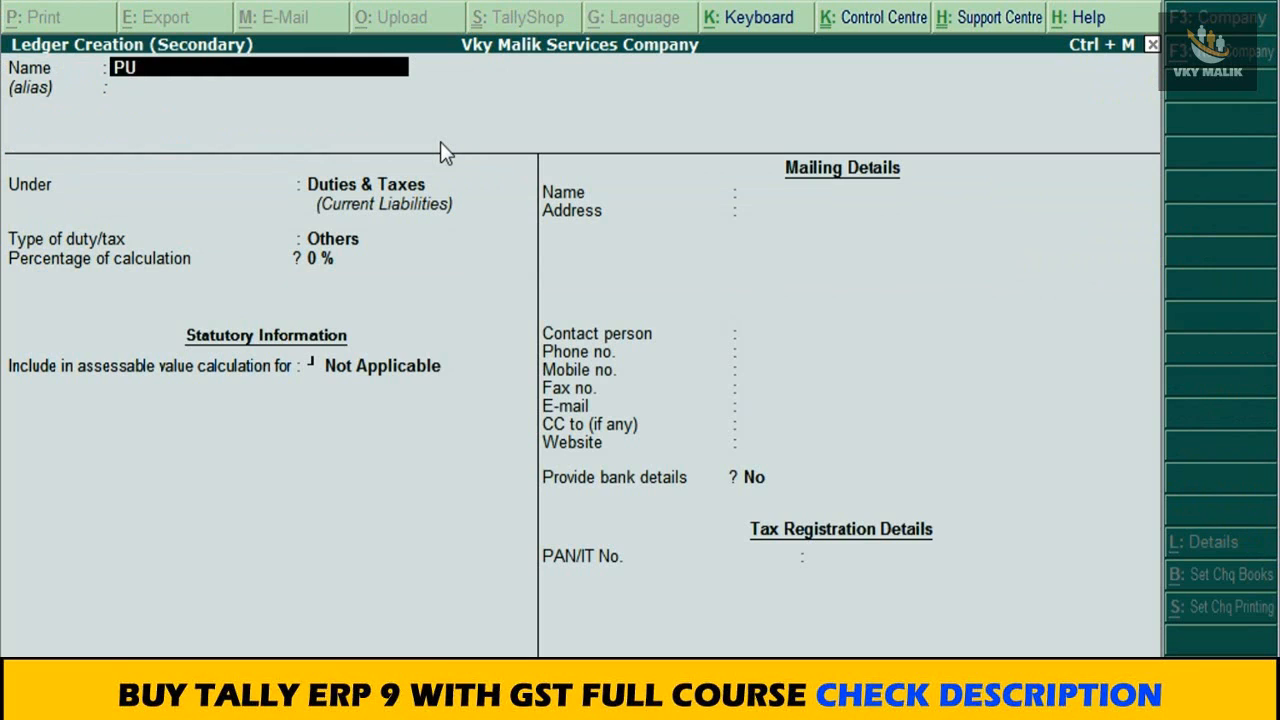
{"action": "type", "text": "Out Pu"}
{"action": "key", "text": "BackSpace"}
{"action": "key", "text": "BackSpace"}
{"action": "key", "text": "BackSpace"}
{"action": "type", "text": "put SGST@ 9%"}
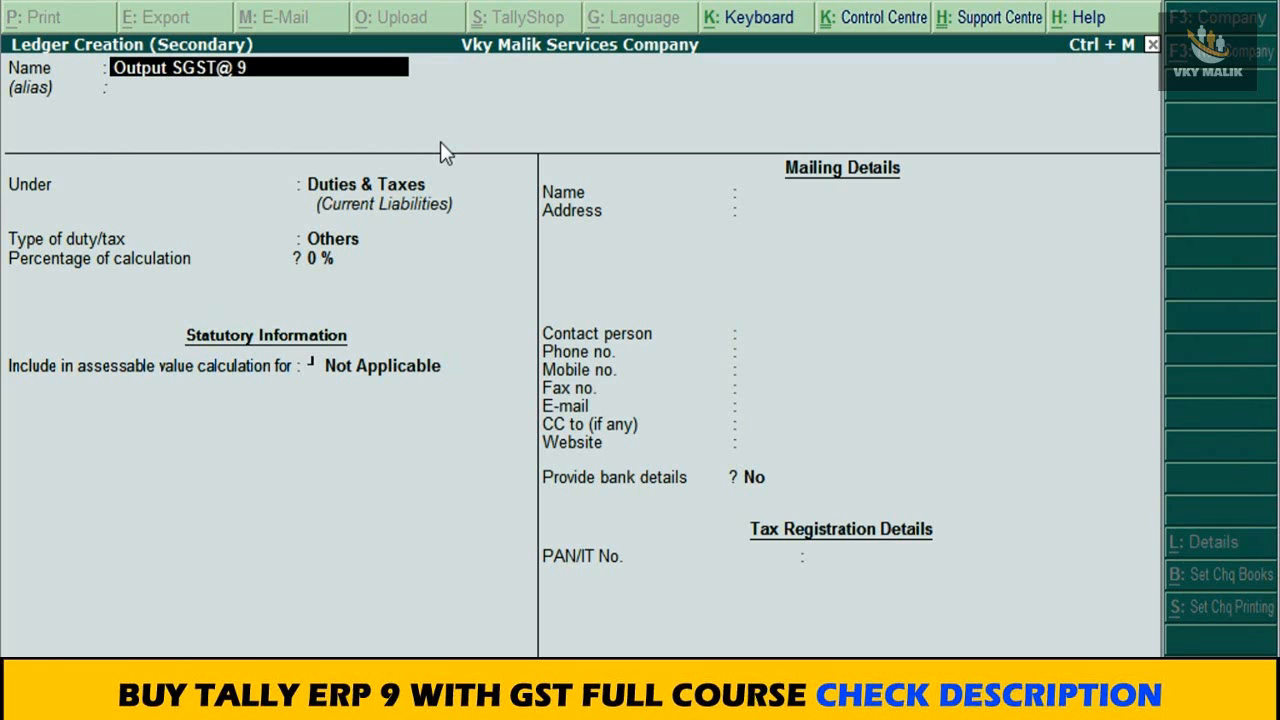
{"action": "key", "text": "Return"}
Step: Set Output SGST@ 9% to duty type GST and tax type State Tax, save it and accept its calculated amount
{"action": "key", "text": "Return"}
{"action": "key", "text": "Return"}
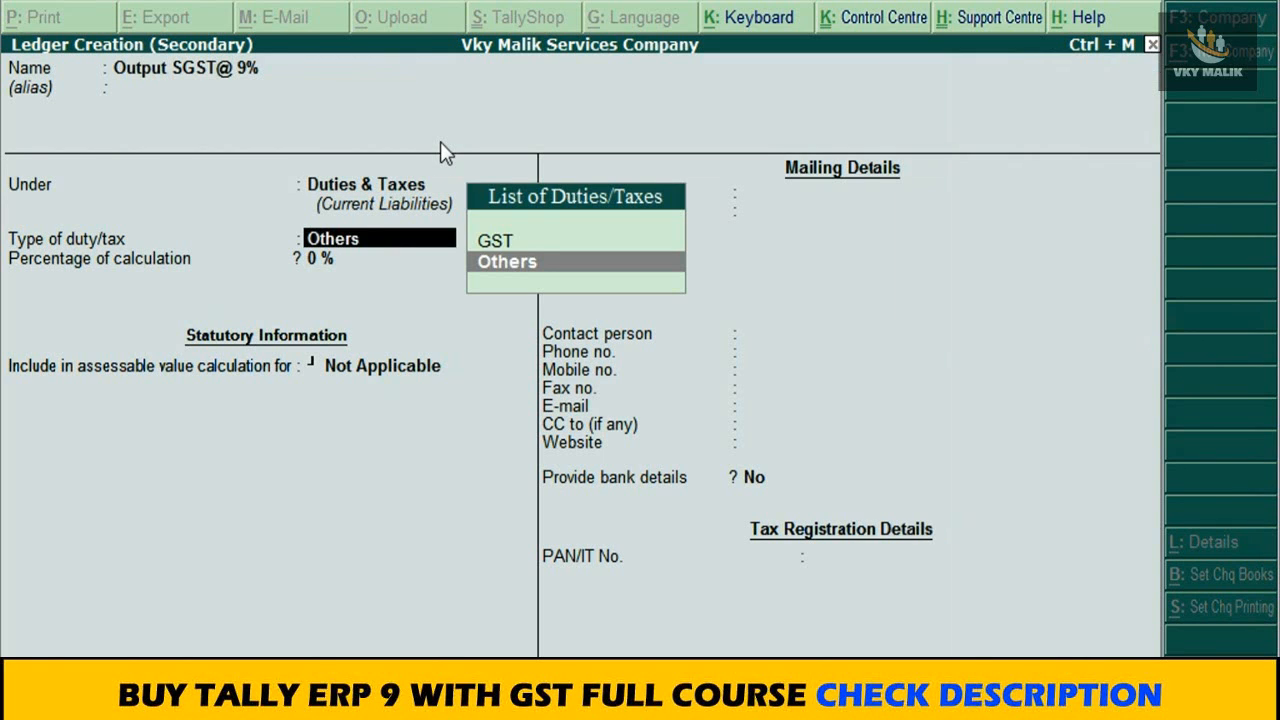
{"action": "key", "text": "Up"}
{"action": "key", "text": "Return"}
{"action": "key", "text": "Down"}
{"action": "key", "text": "Down"}
{"action": "key", "text": "Down"}
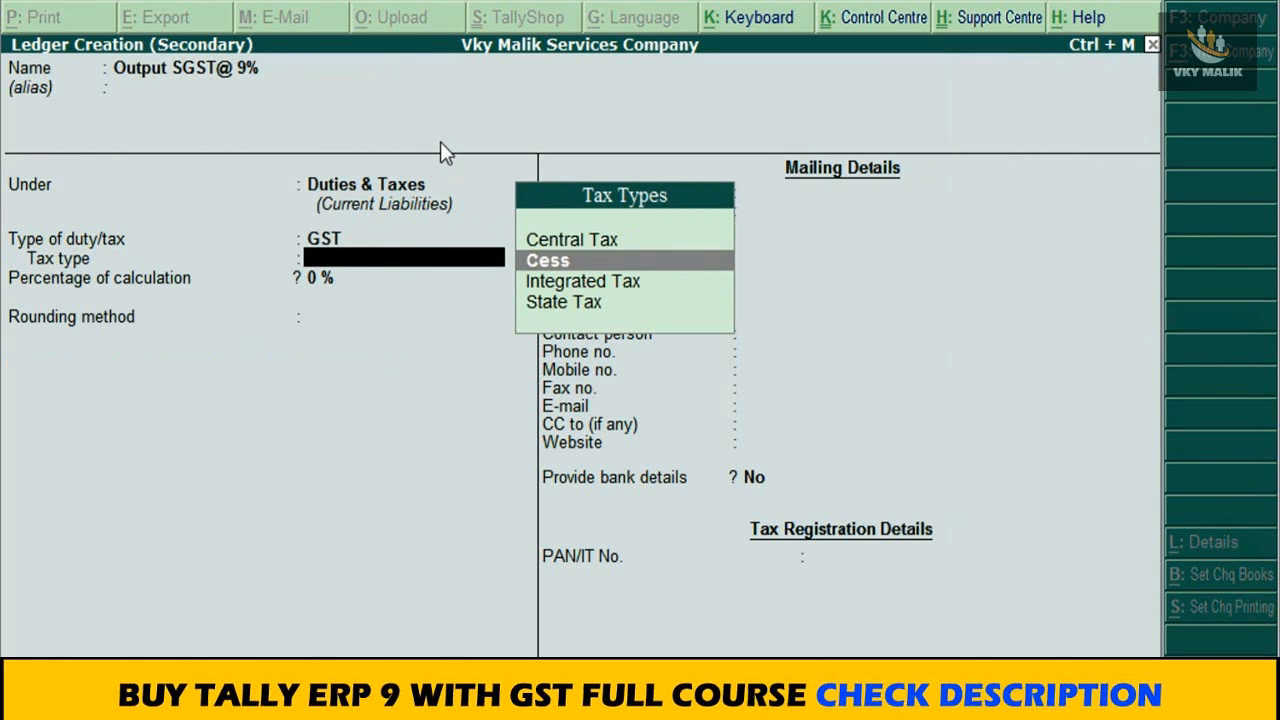
{"action": "key", "text": "Return"}
{"action": "key", "text": "Return"}
{"action": "key", "text": "Return"}
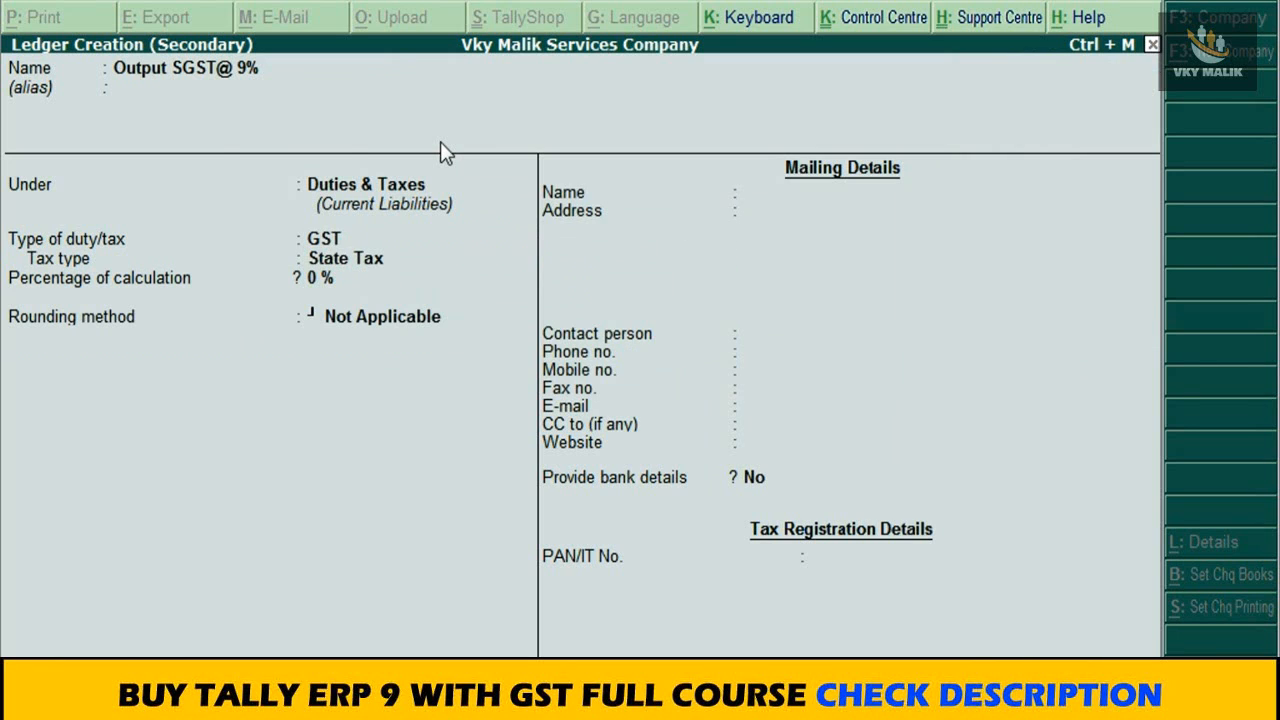
{"action": "key", "text": "ctrl+a"}
{"action": "key", "text": "Return"}
{"action": "key", "text": "Return"}
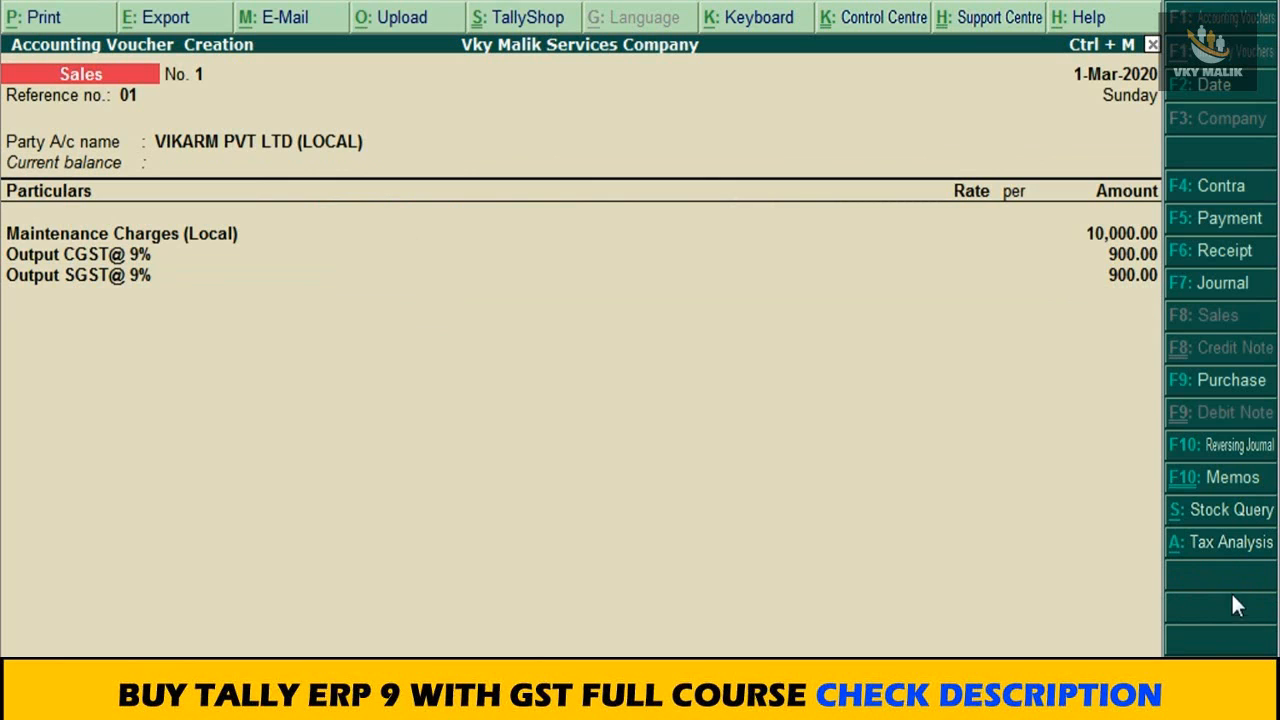
Step: Review the detailed tax analysis of the VIKARM PVT LTD (LOCAL) sales voucher, and save the voucher
{"action": "left_click", "coordinate": [1213, 556]}
{"action": "key", "text": "alt+F1"}
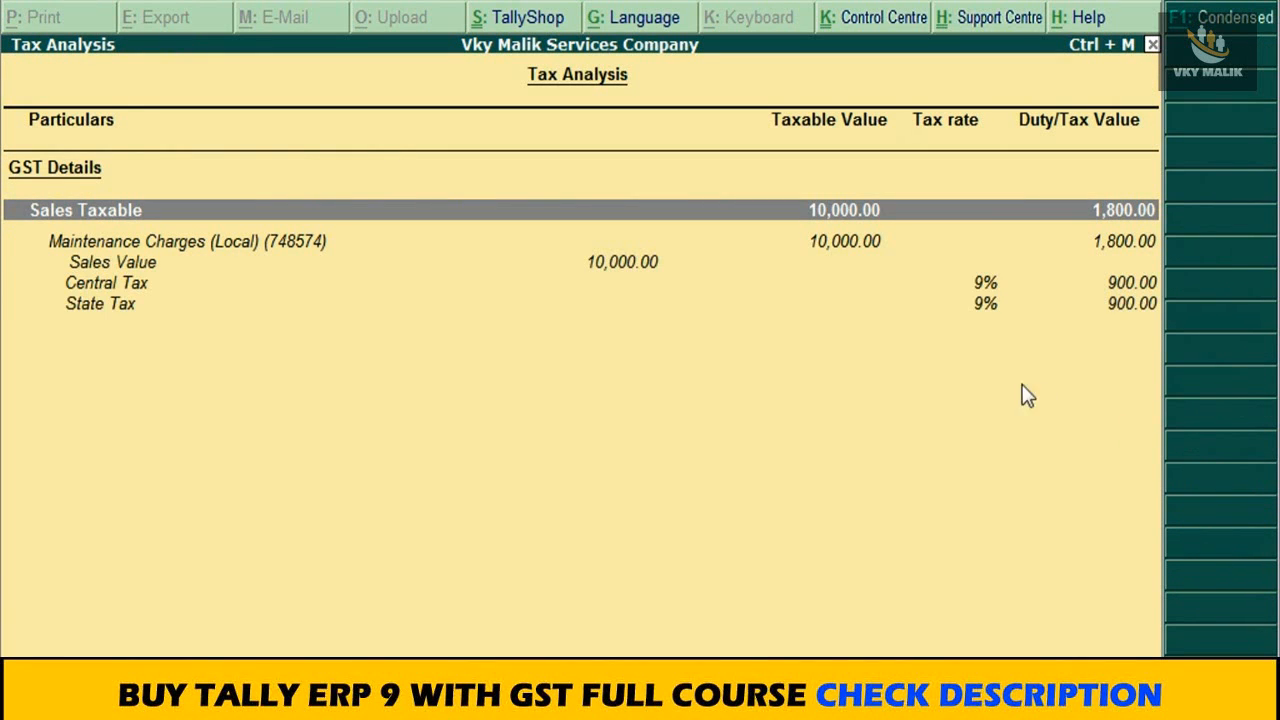
{"action": "key", "text": "Escape"}
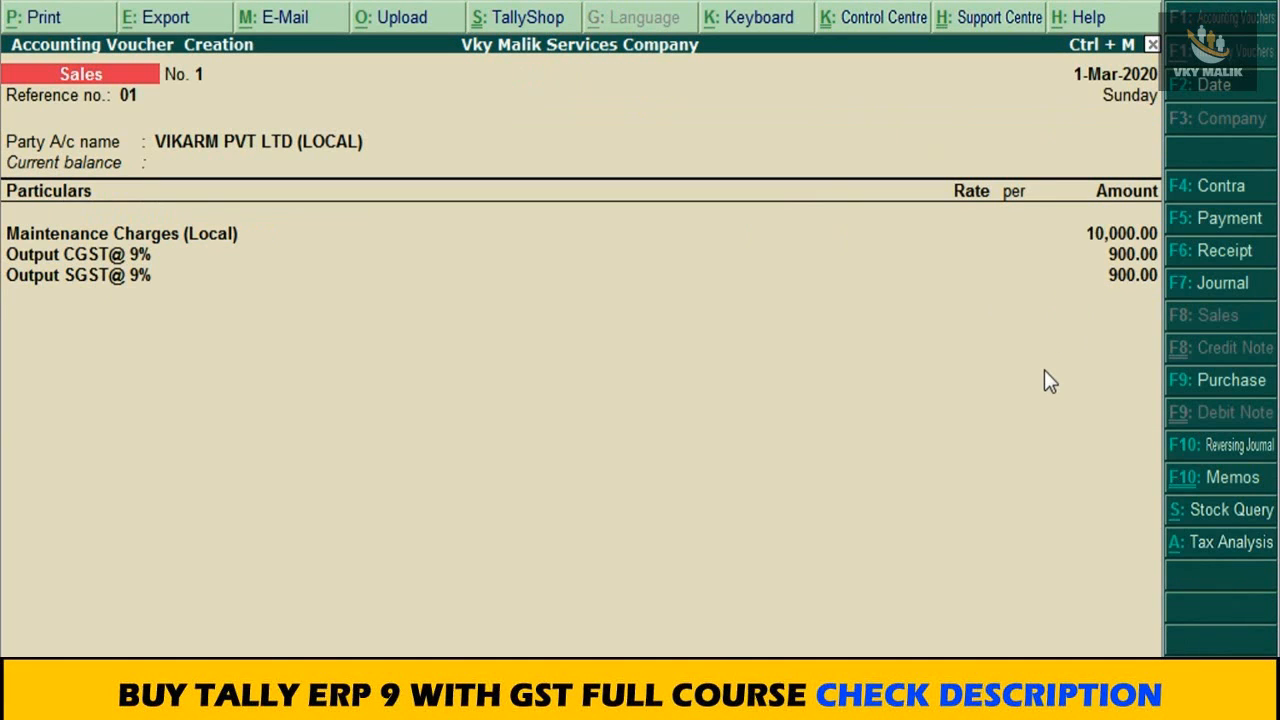
{"action": "key", "text": "ctrl+a"}
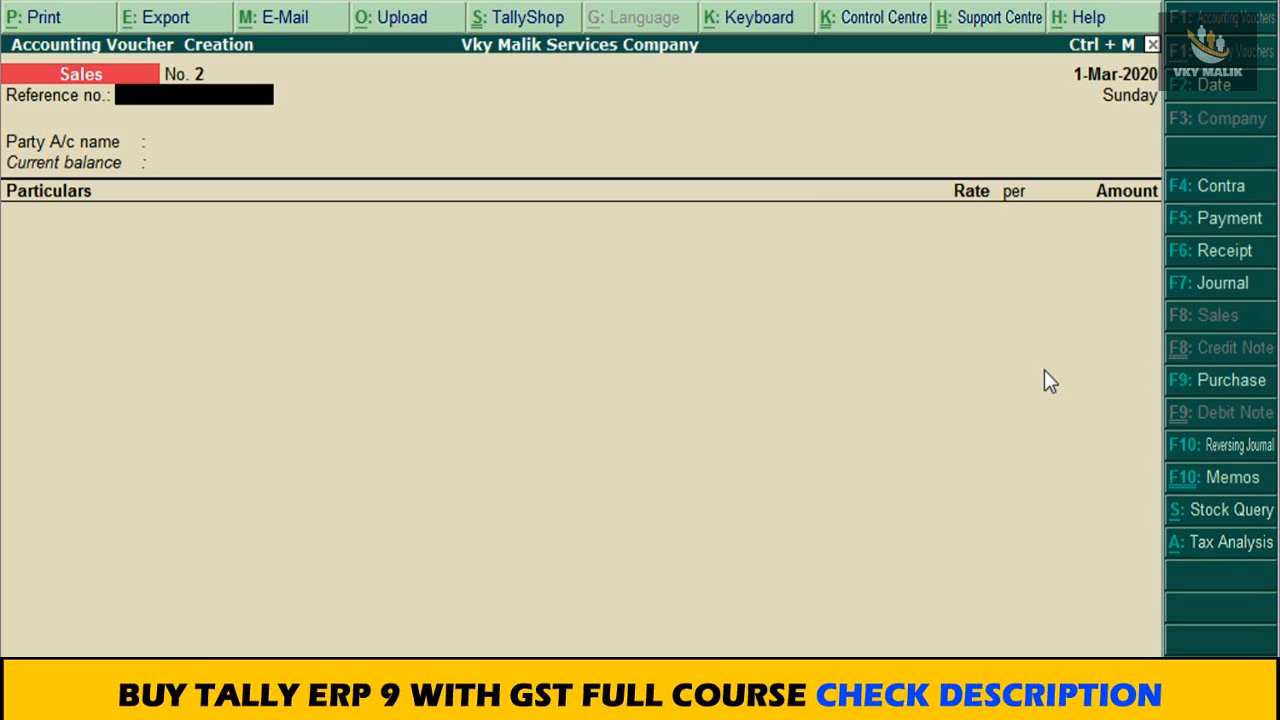
Step: Set the date of the second sales voucher to 2-3-2020 and its reference number to 02
{"action": "key", "text": "F2"}
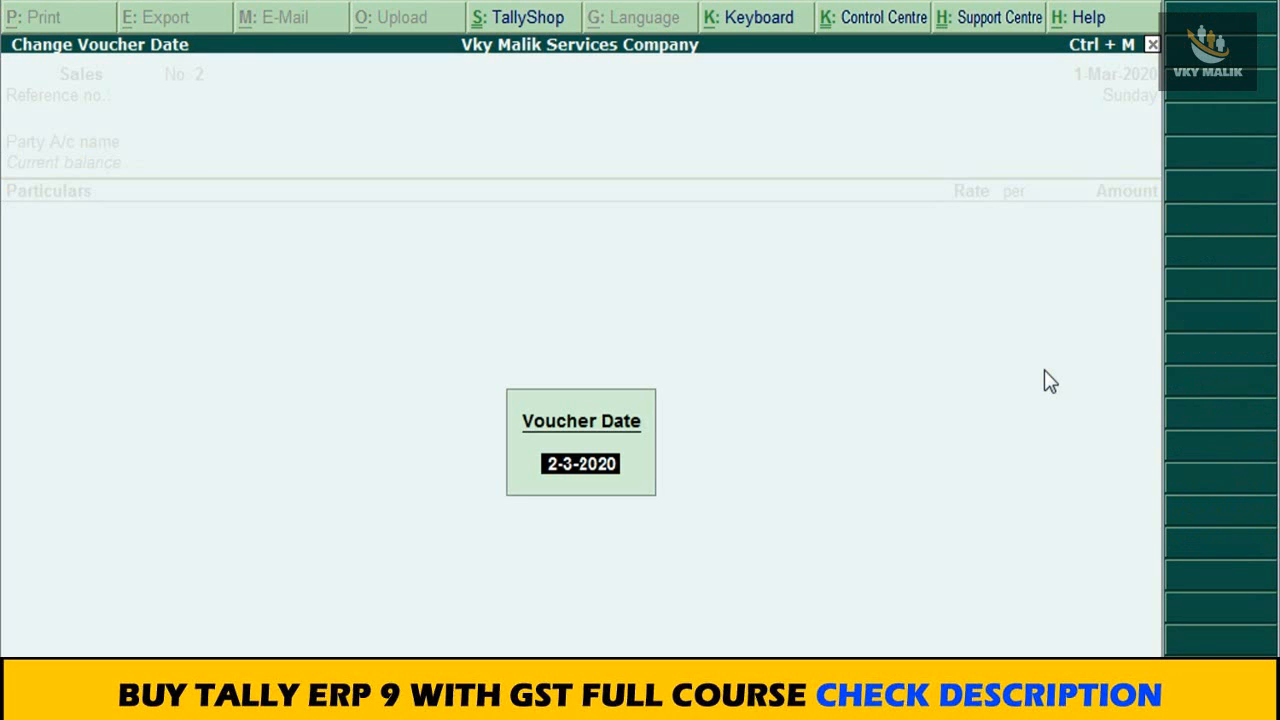
{"action": "key", "text": "Return"}
{"action": "type", "text": "02"}
{"action": "key", "text": "Return"}
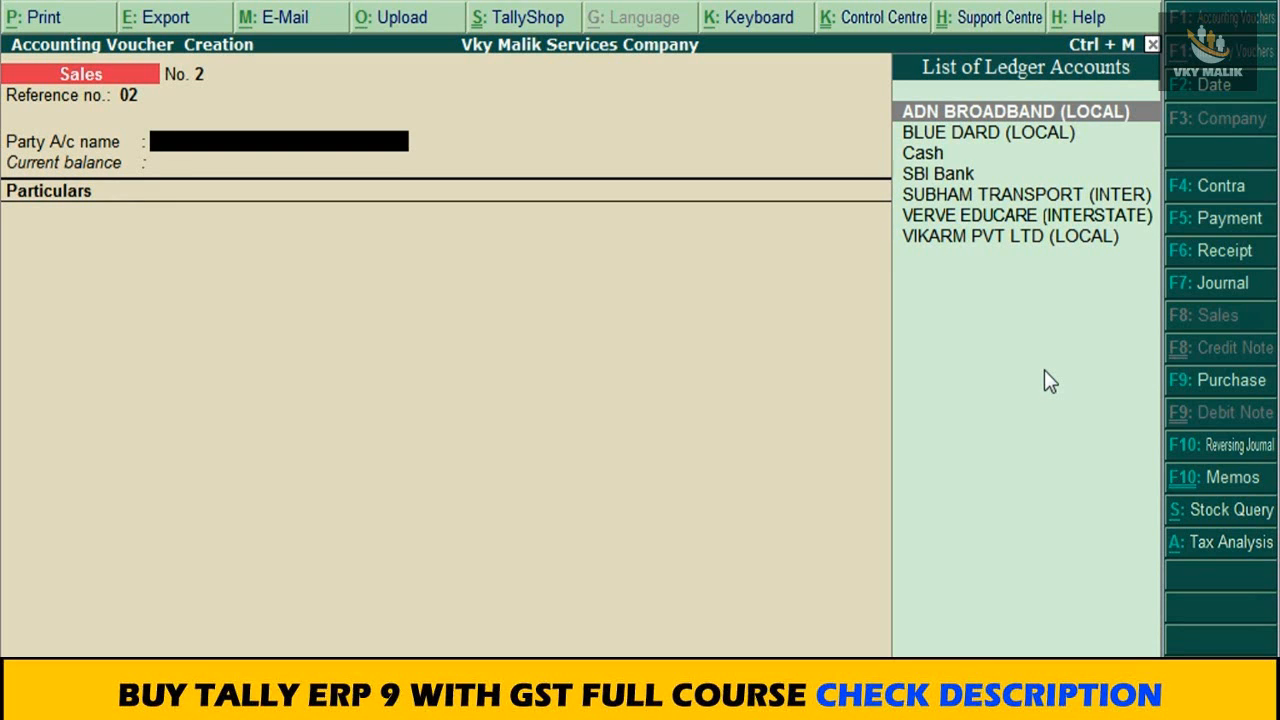
Step: Select VERVE EDUCARE (INTERSTATE) as the party of the second sales voucher and accept its party details without dispatch information
{"action": "key", "text": "Down"}
{"action": "key", "text": "Down"}
{"action": "key", "text": "Down"}
{"action": "key", "text": "Down"}
{"action": "key", "text": "Down"}
{"action": "key", "text": "Down"}
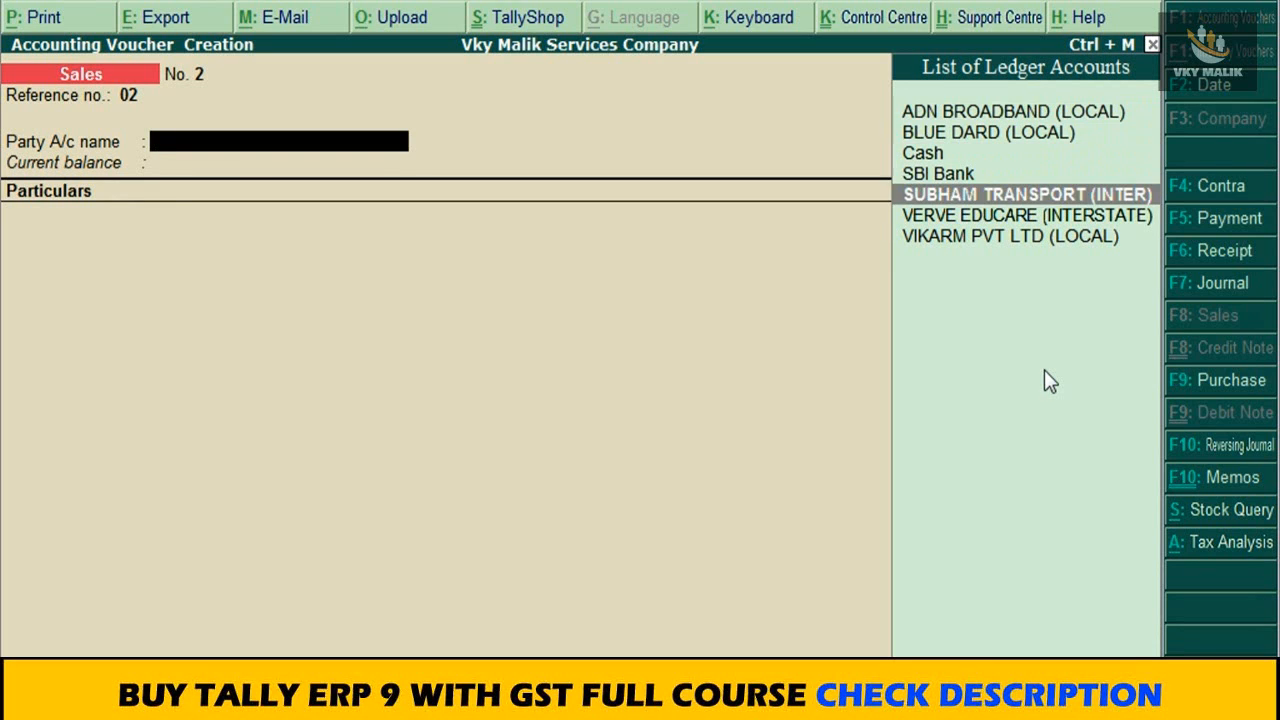
{"action": "key", "text": "Up"}
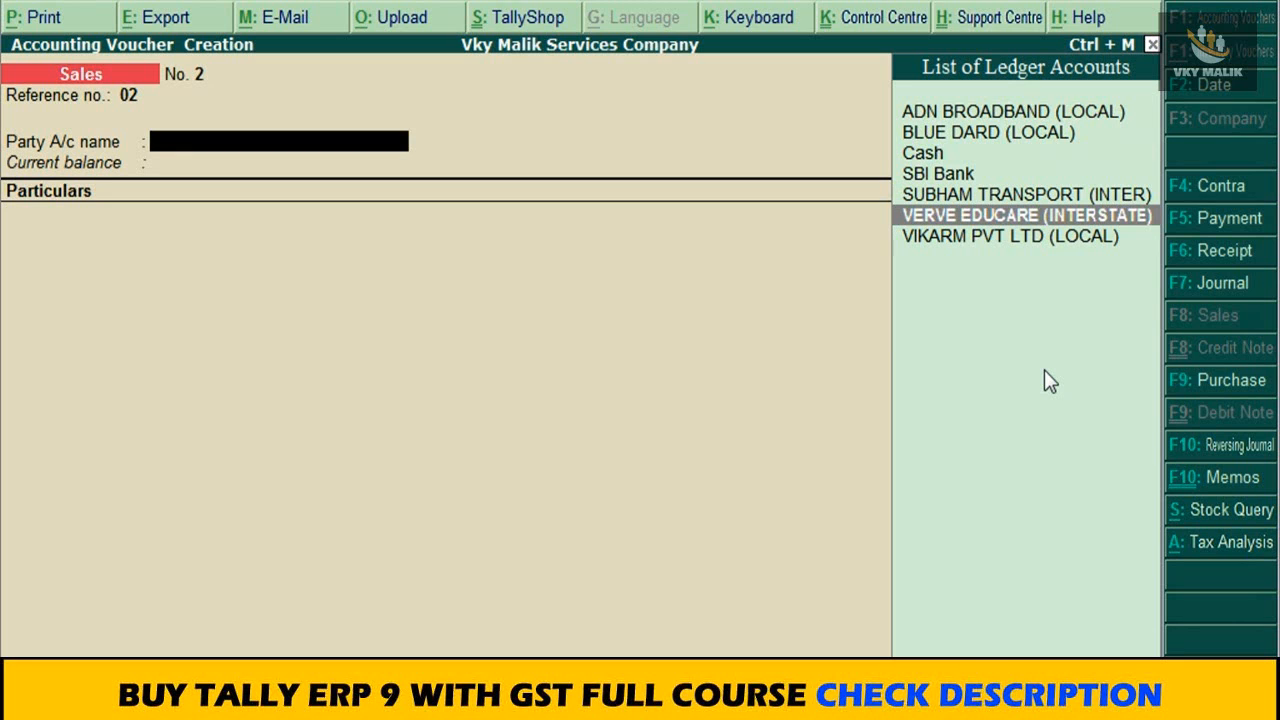
{"action": "key", "text": "Return"}
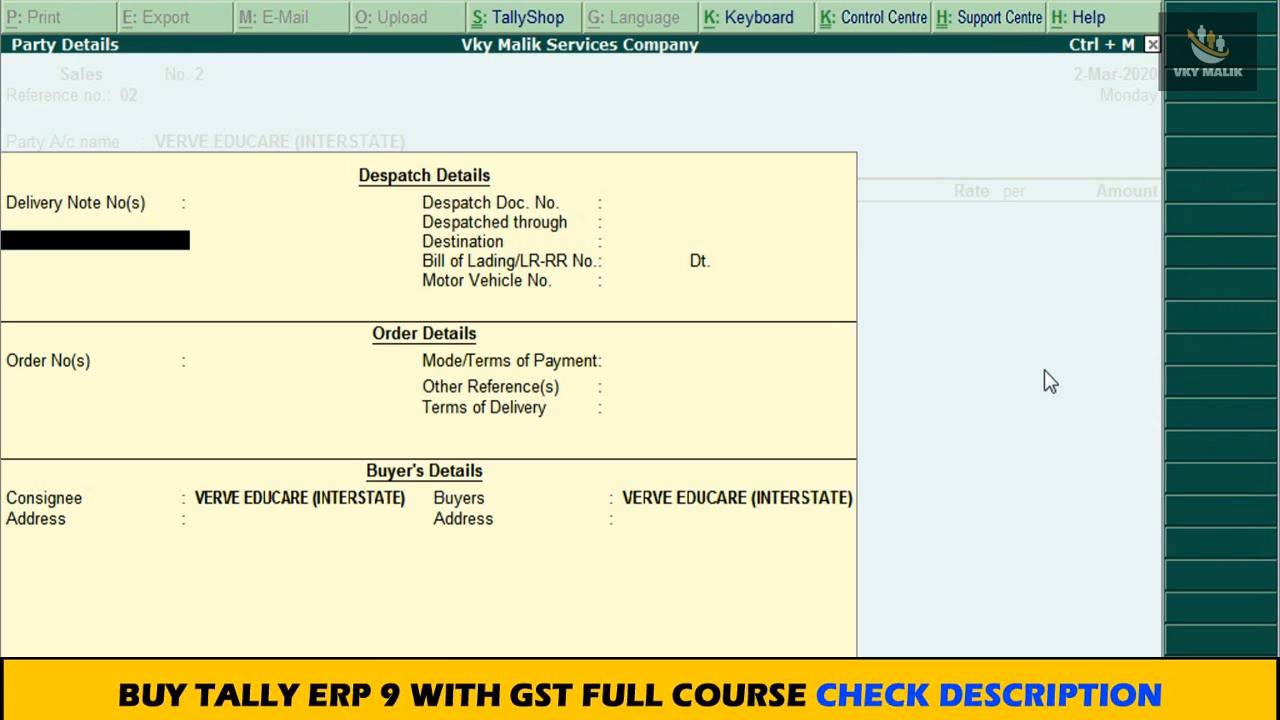
{"action": "key", "text": "Return"}
{"action": "key", "text": "ctrl+a"}
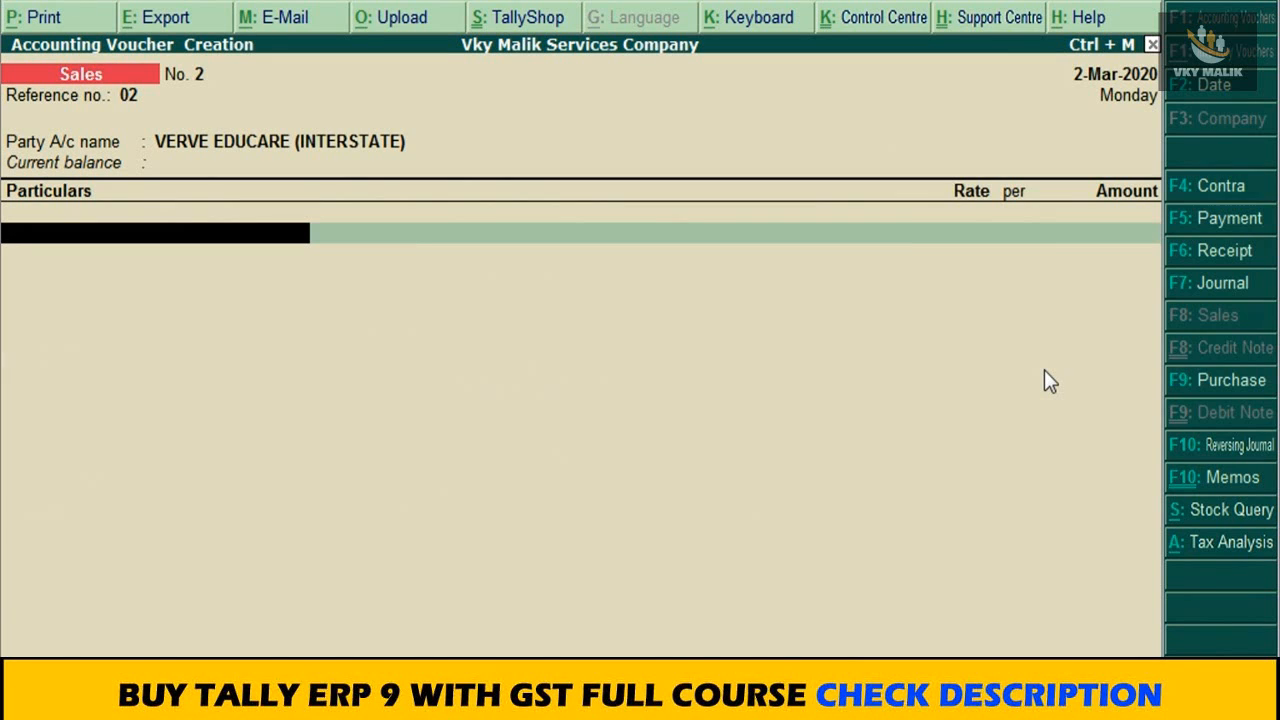
Step: Create a new ledger from the sales voucher's particulars named Maintenance Charges (Inter)
{"action": "key", "text": "Down"}
{"action": "key", "text": "Down"}
{"action": "key", "text": "Down"}
{"action": "key", "text": "Down"}
{"action": "key", "text": "Down"}
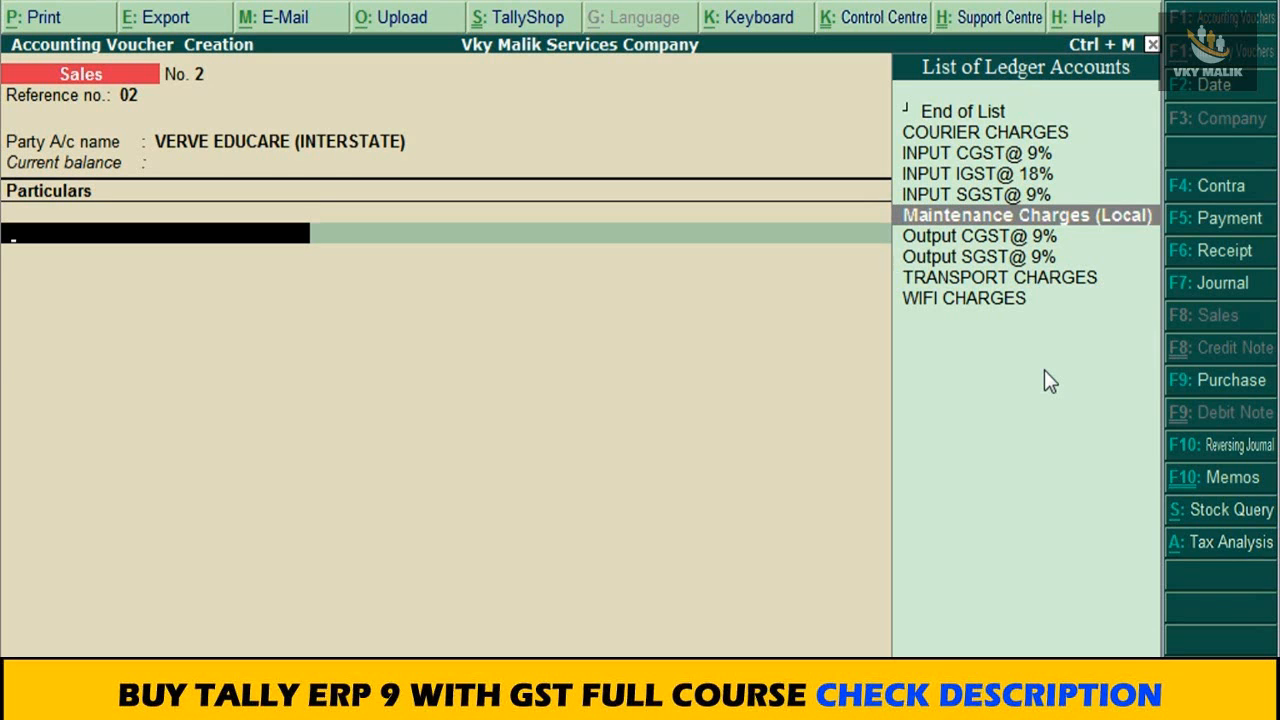
{"action": "key", "text": "alt+c"}
{"action": "type", "text": "Main"}
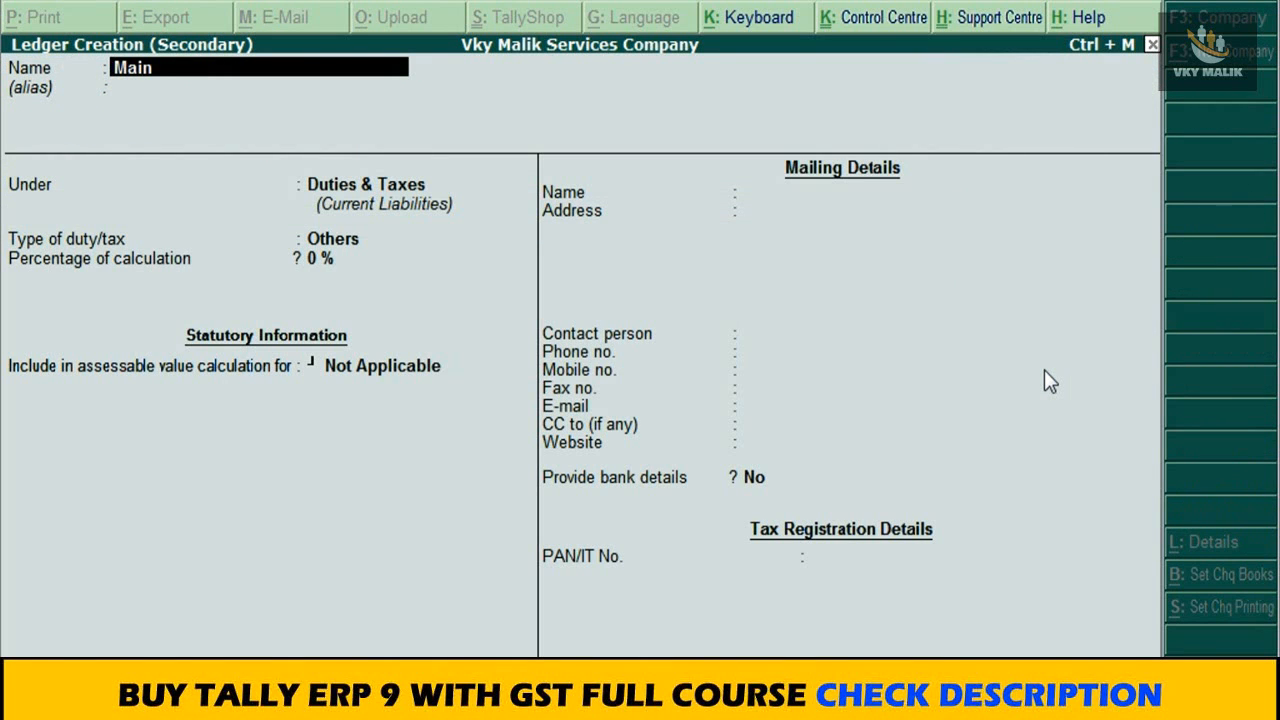
{"action": "type", "text": "tenance Charges (Inter"}
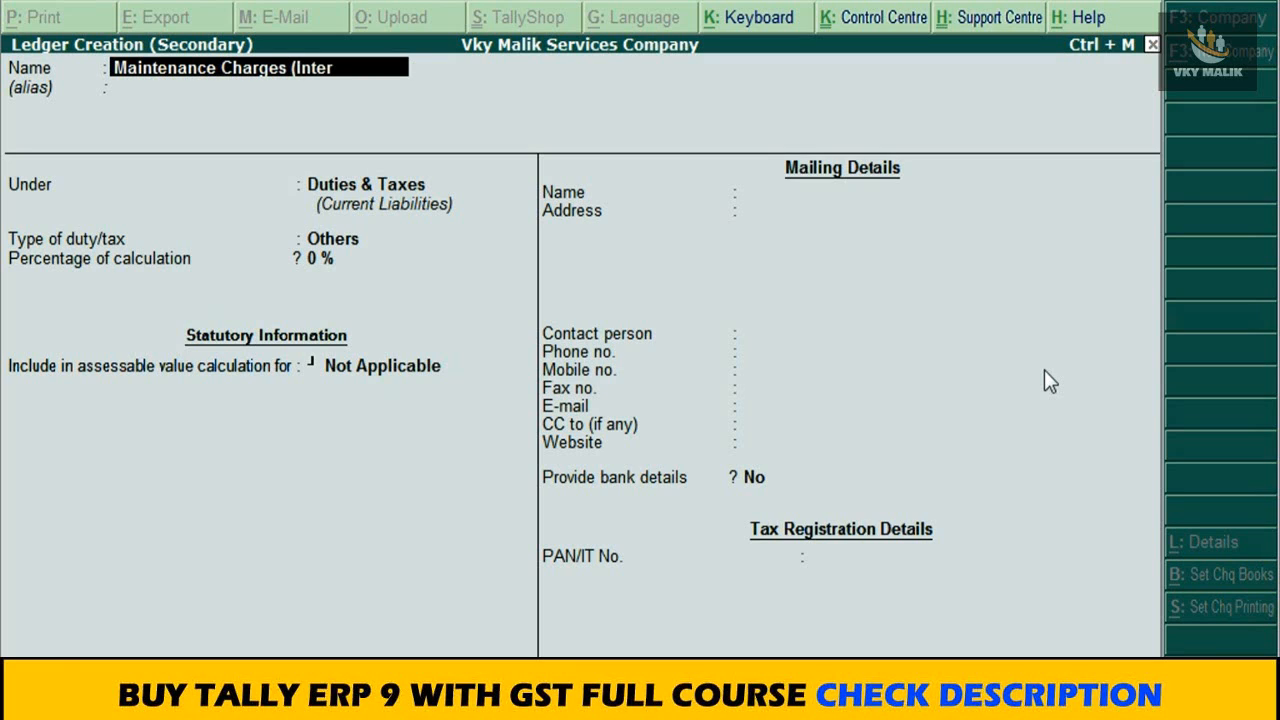
{"action": "type", "text": ")"}
{"action": "key", "text": "Return"}
{"action": "key", "text": "Return"}
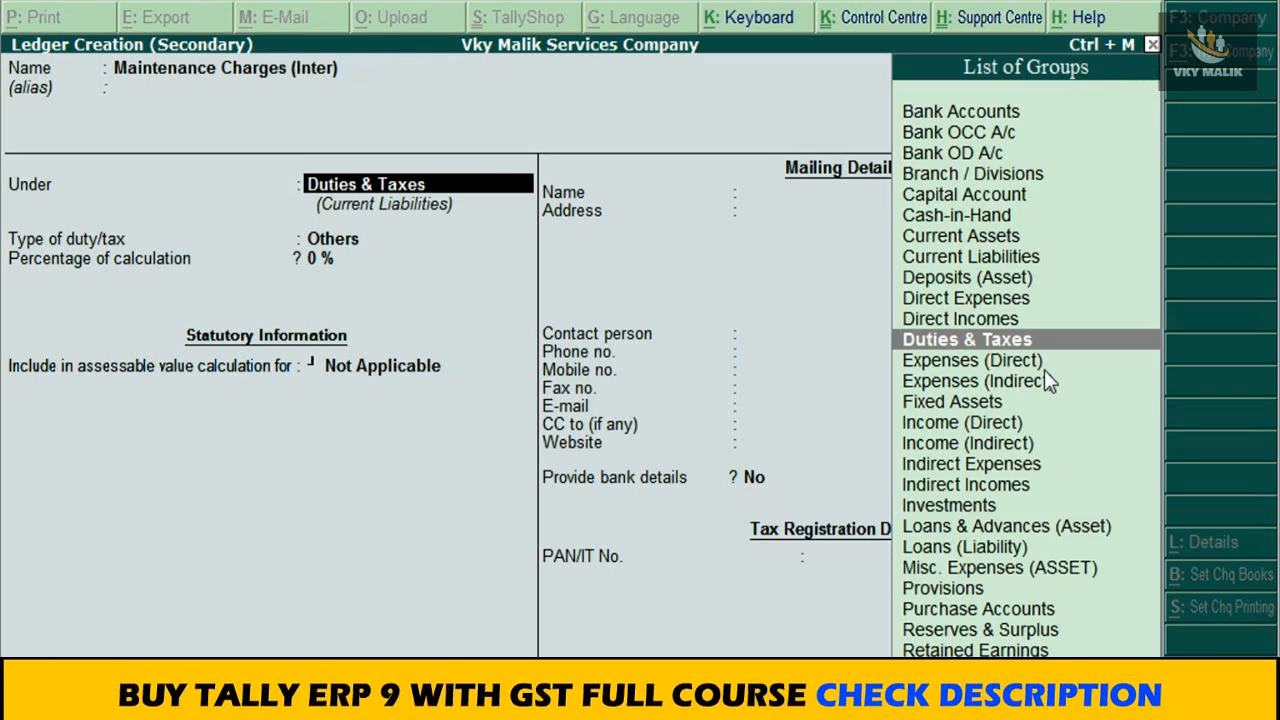
Step: Place the Maintenance Charges (Inter) ledger under Direct Incomes and open its GST details for entry
{"action": "type", "text": "Dir"}
{"action": "key", "text": "Down"}
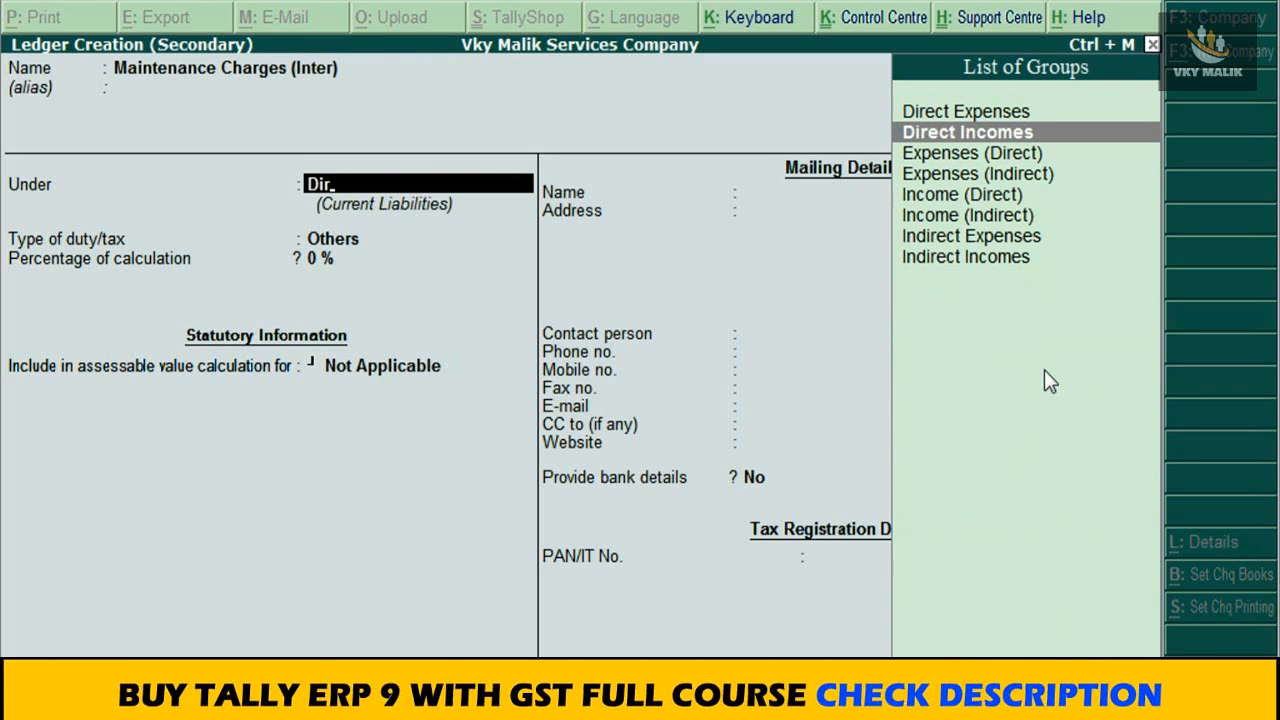
{"action": "key", "text": "Return"}
{"action": "key", "text": "Return"}
{"action": "key", "text": "Return"}
{"action": "type", "text": "y"}
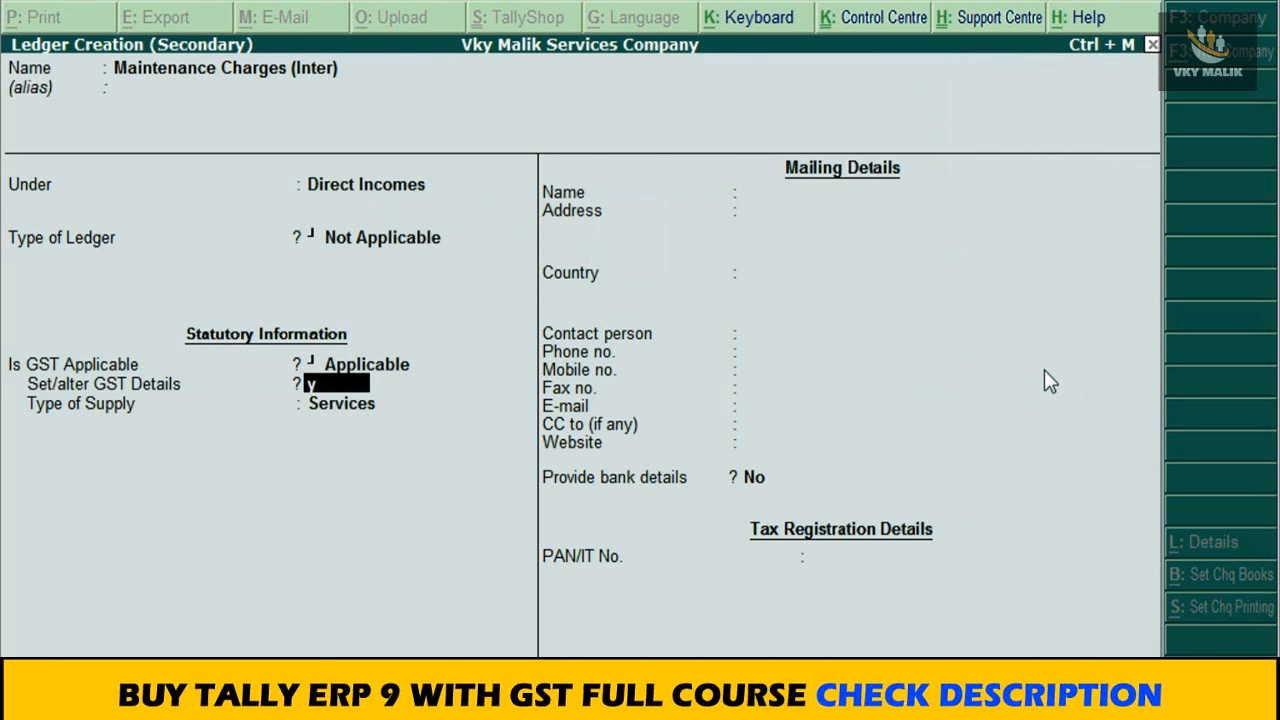
{"action": "key", "text": "Return"}
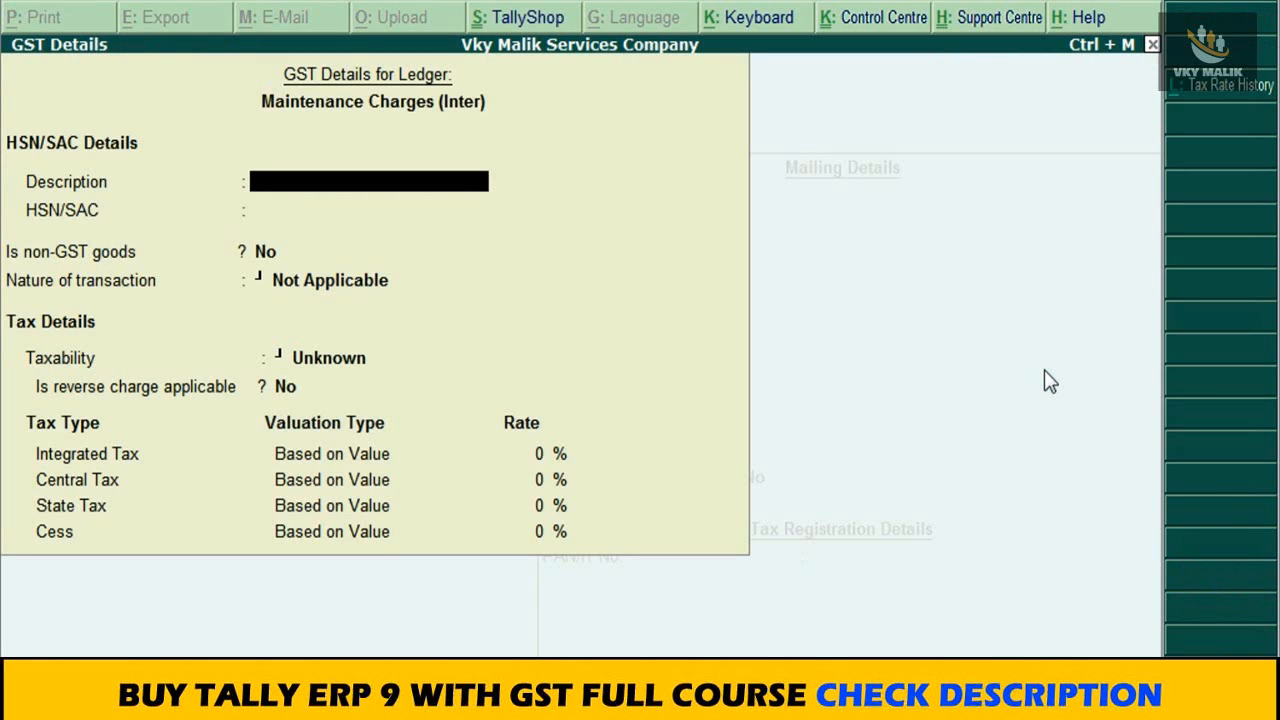
Step: Enter Maintenaance Charges as the GST description of the ledger, leaving the HSN/SAC code blank
{"action": "type", "text": "Maintenaa"}
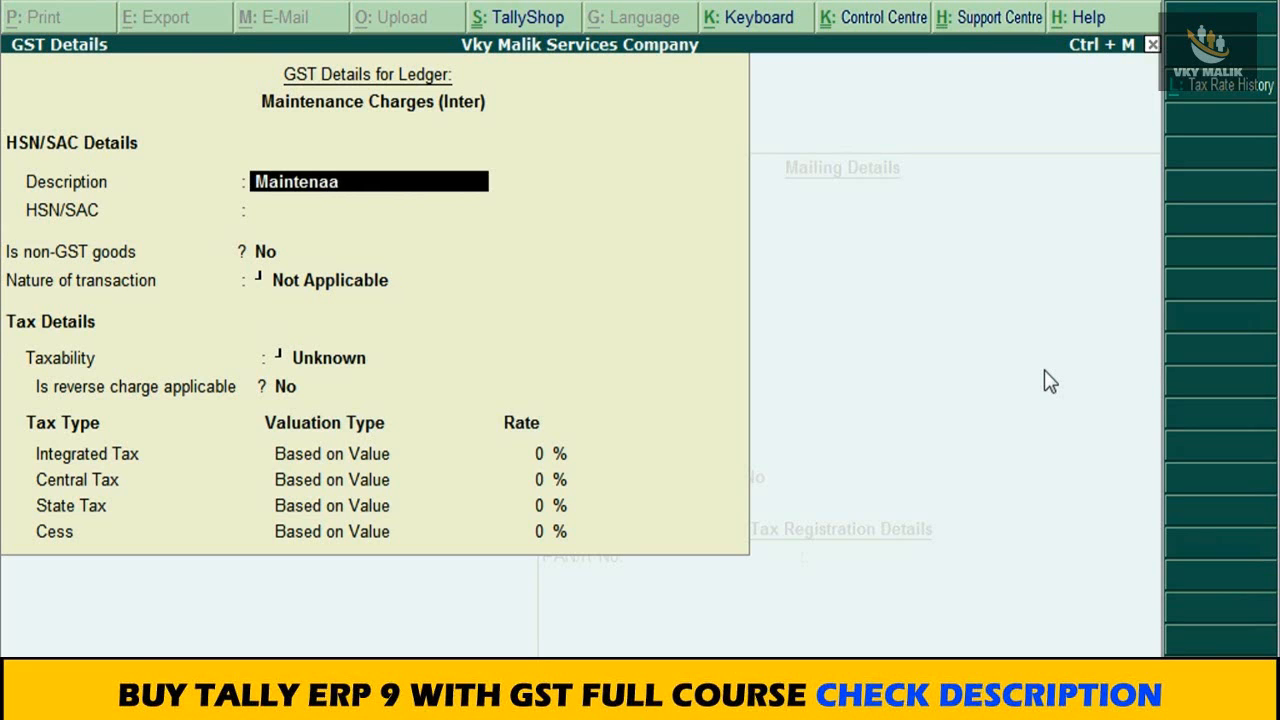
{"action": "type", "text": "nce Charges"}
{"action": "key", "text": "Return"}
Step: Set the ledger's nature of transaction to Interstate Sales Taxable with an integrated tax rate of 18%, and accept the GST details
{"action": "key", "text": "Return"}
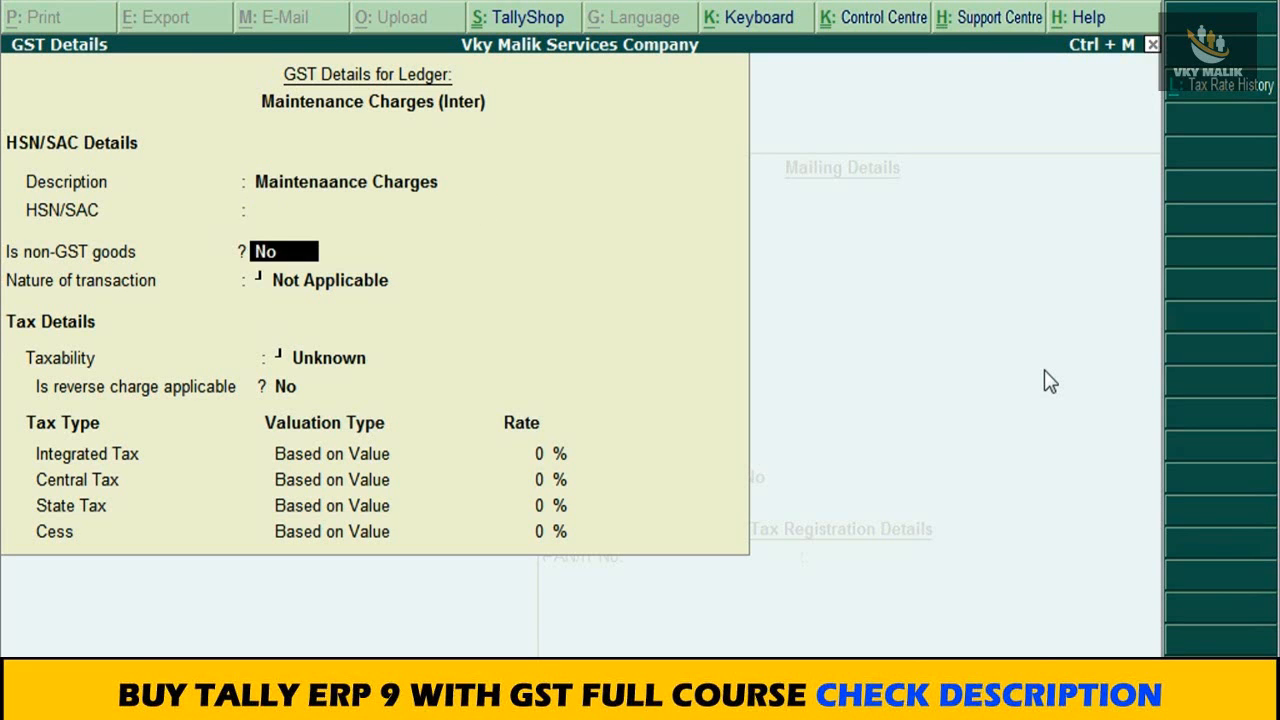
{"action": "key", "text": "Return"}
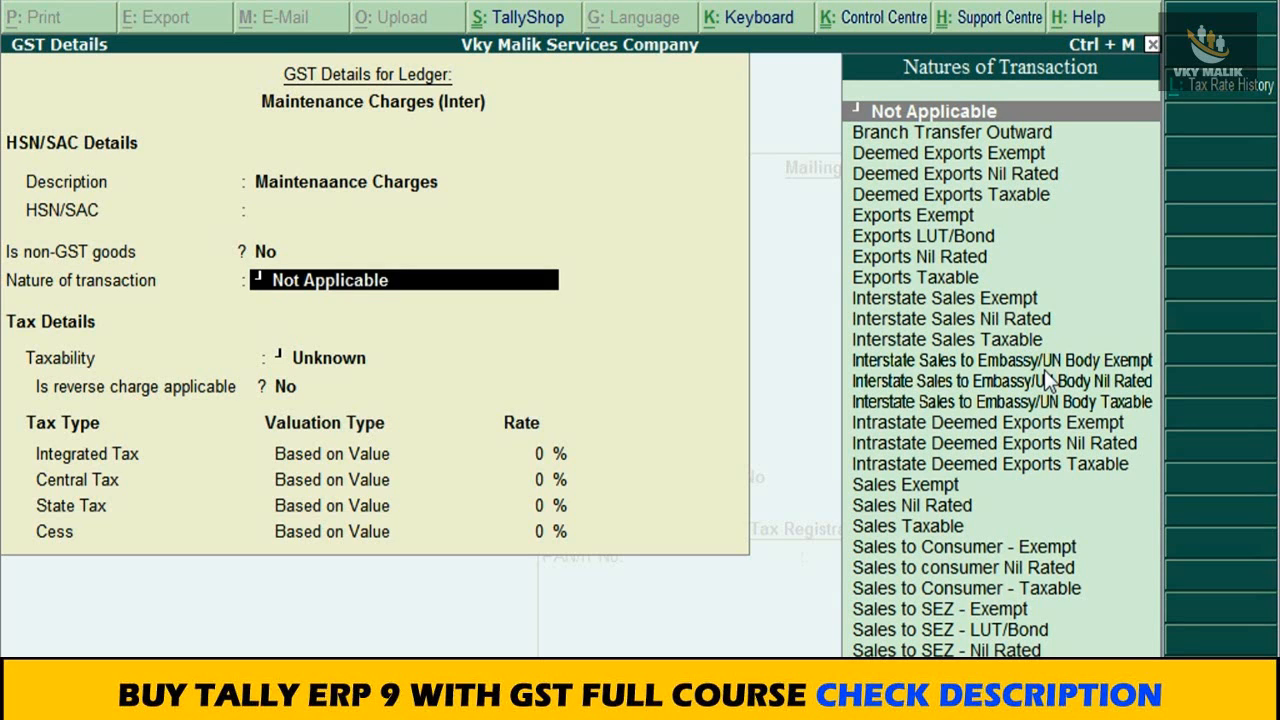
{"action": "type", "text": "Inter"}
{"action": "key", "text": "Down"}
{"action": "key", "text": "Down"}
{"action": "key", "text": "Down"}
{"action": "key", "text": "Return"}
{"action": "key", "text": "Return"}
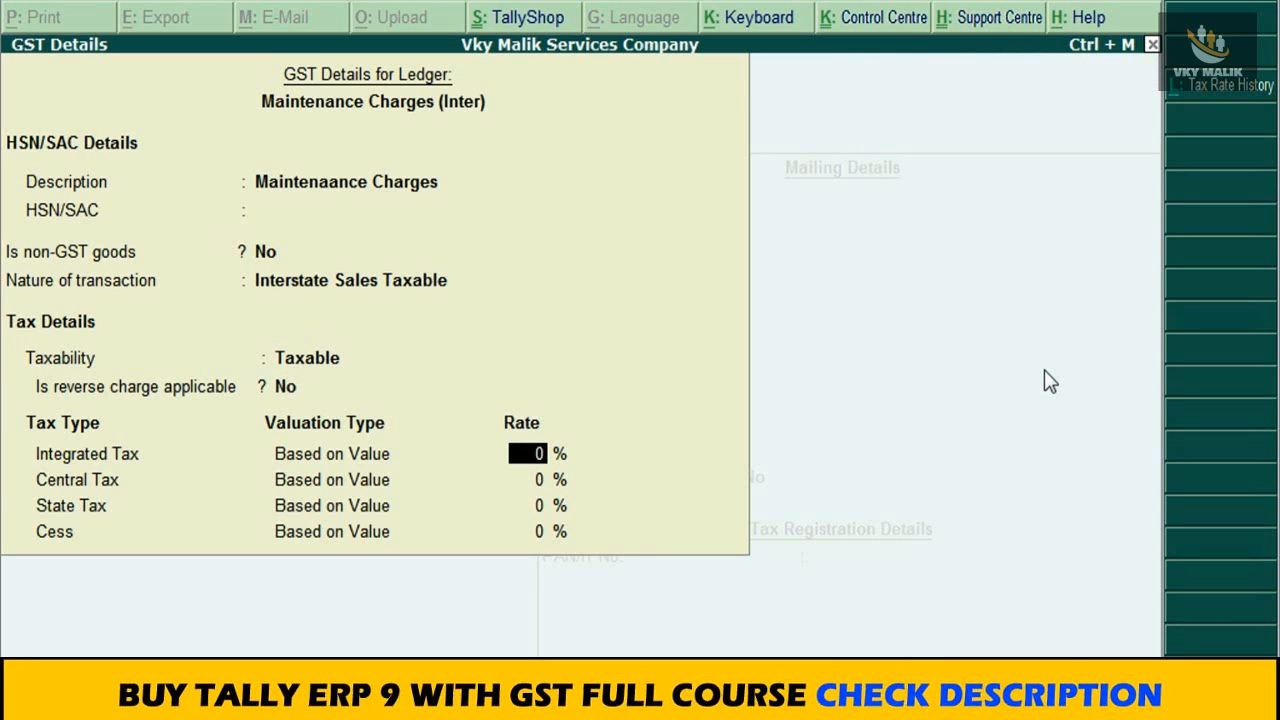
{"action": "type", "text": "18"}
{"action": "key", "text": "Return"}
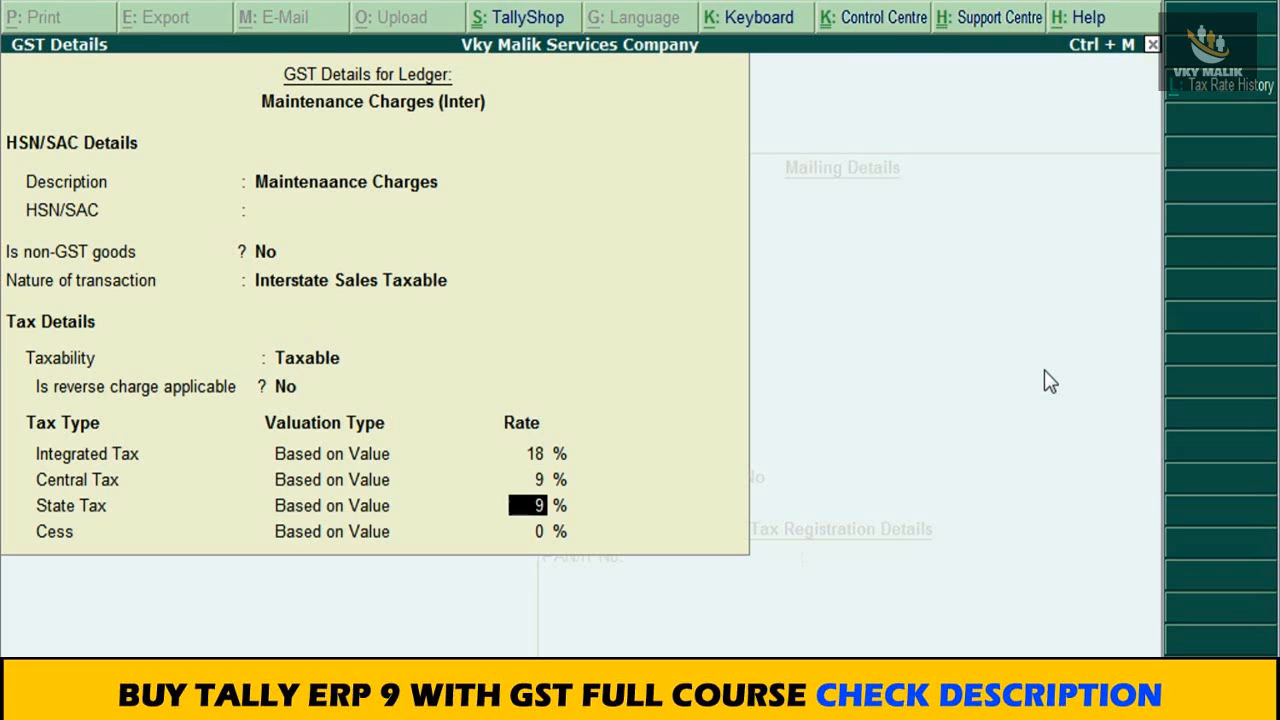
{"action": "key", "text": "Return"}
{"action": "key", "text": "Return"}
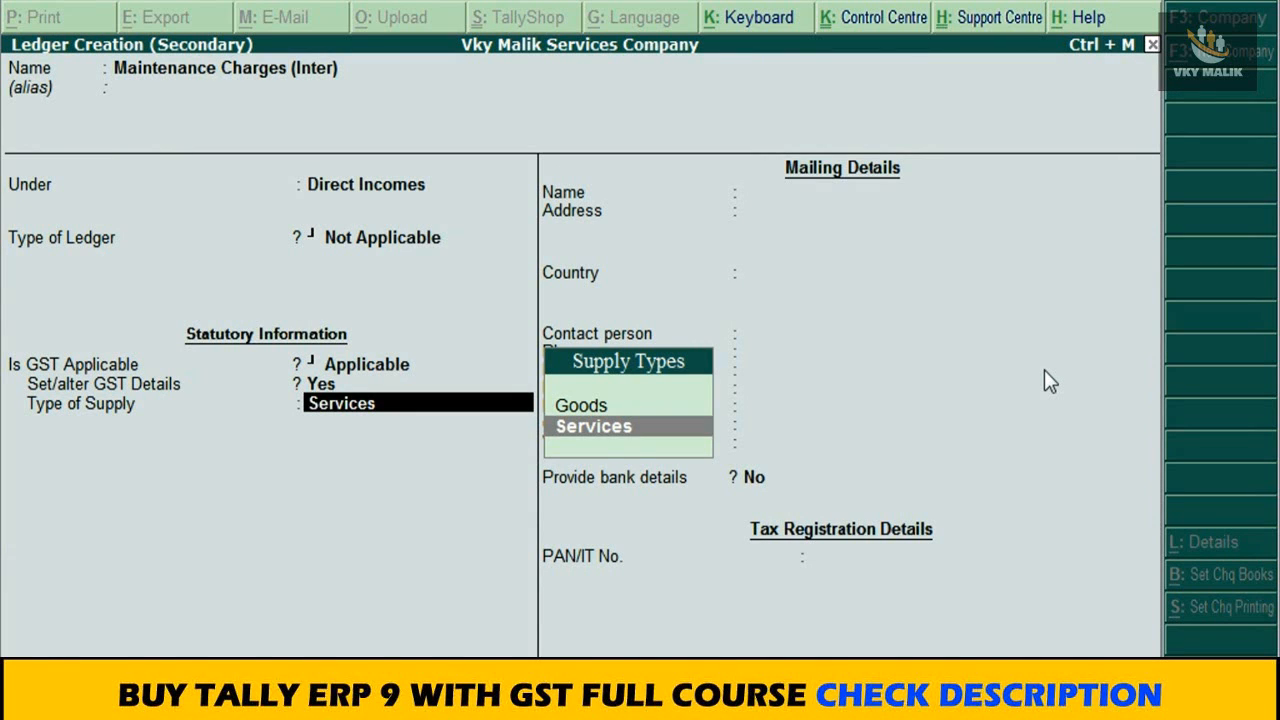
Step: Save the Maintenance Charges (Inter) ledger with supply type Services and enter 15000 as its amount in the voucher
{"action": "key", "text": "Return"}
{"action": "key", "text": "ctrl+a"}
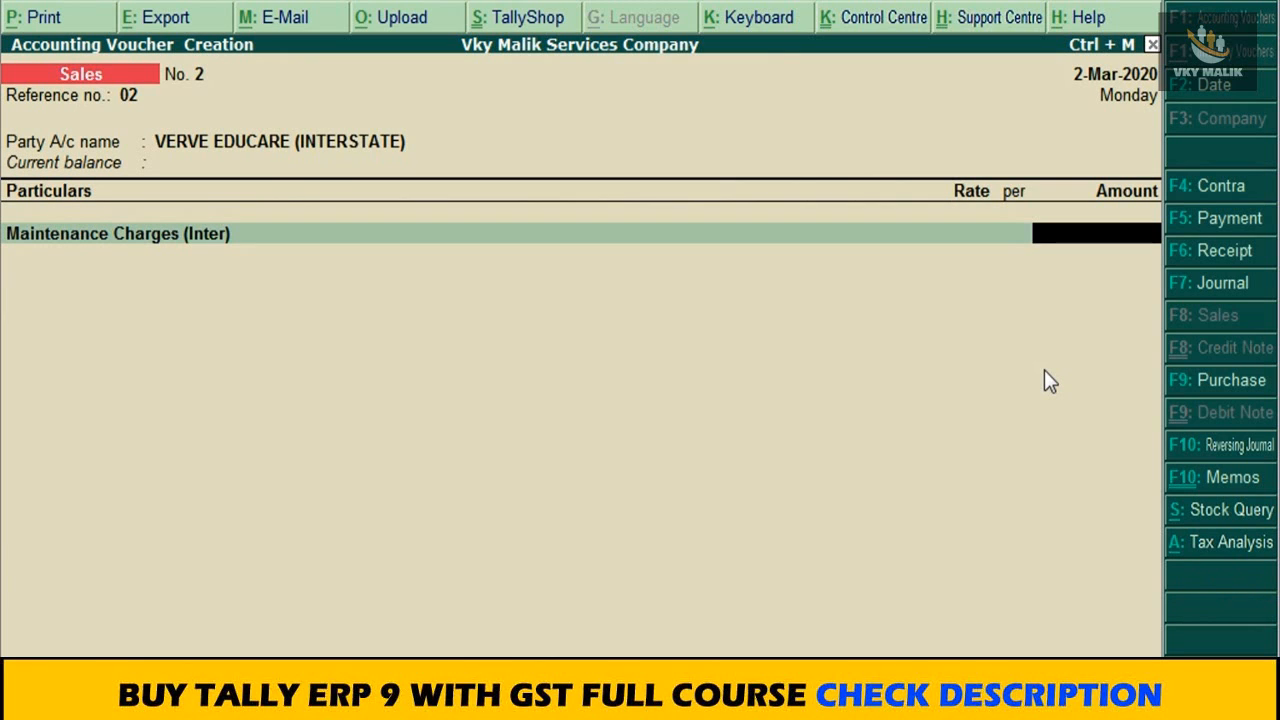
{"action": "type", "text": "5"}
{"action": "key", "text": "BackSpace"}
{"action": "type", "text": "15000"}
{"action": "key", "text": "Return"}
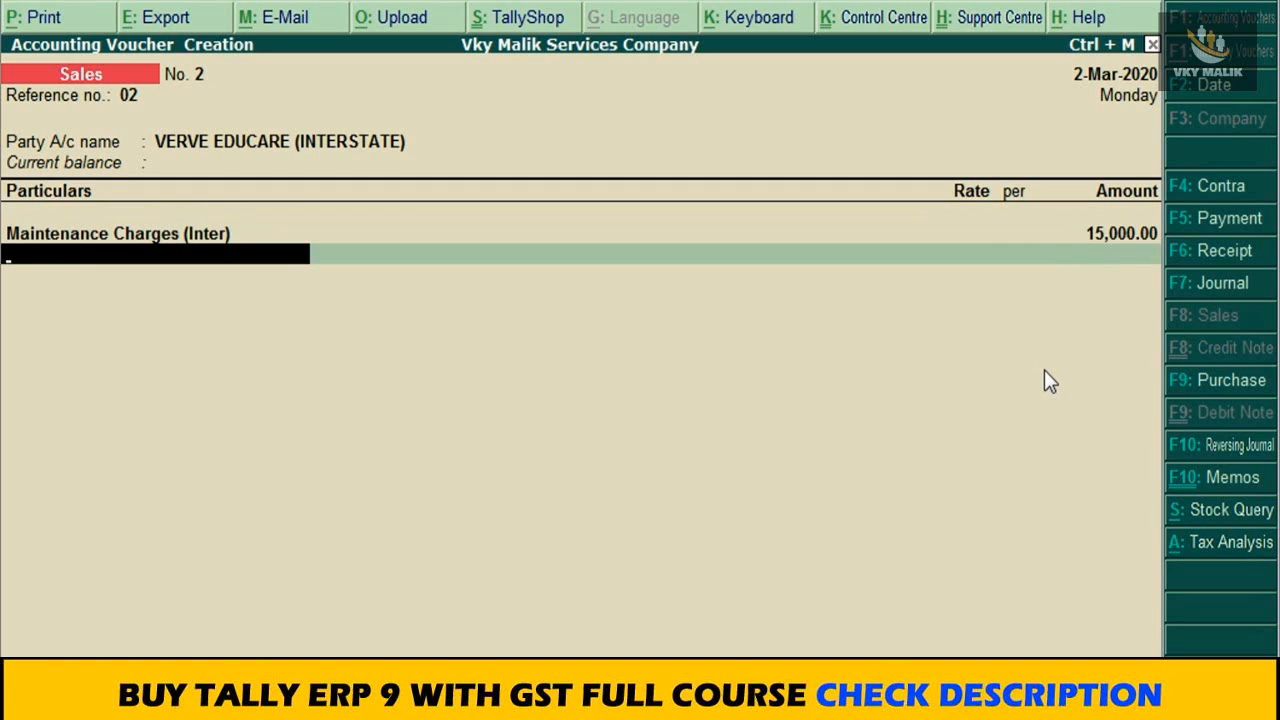
Step: Create another ledger from the sales voucher named Output IGST@ 18% under Duties & Taxes
{"action": "key", "text": "alt+c"}
{"action": "type", "text": "Out"}
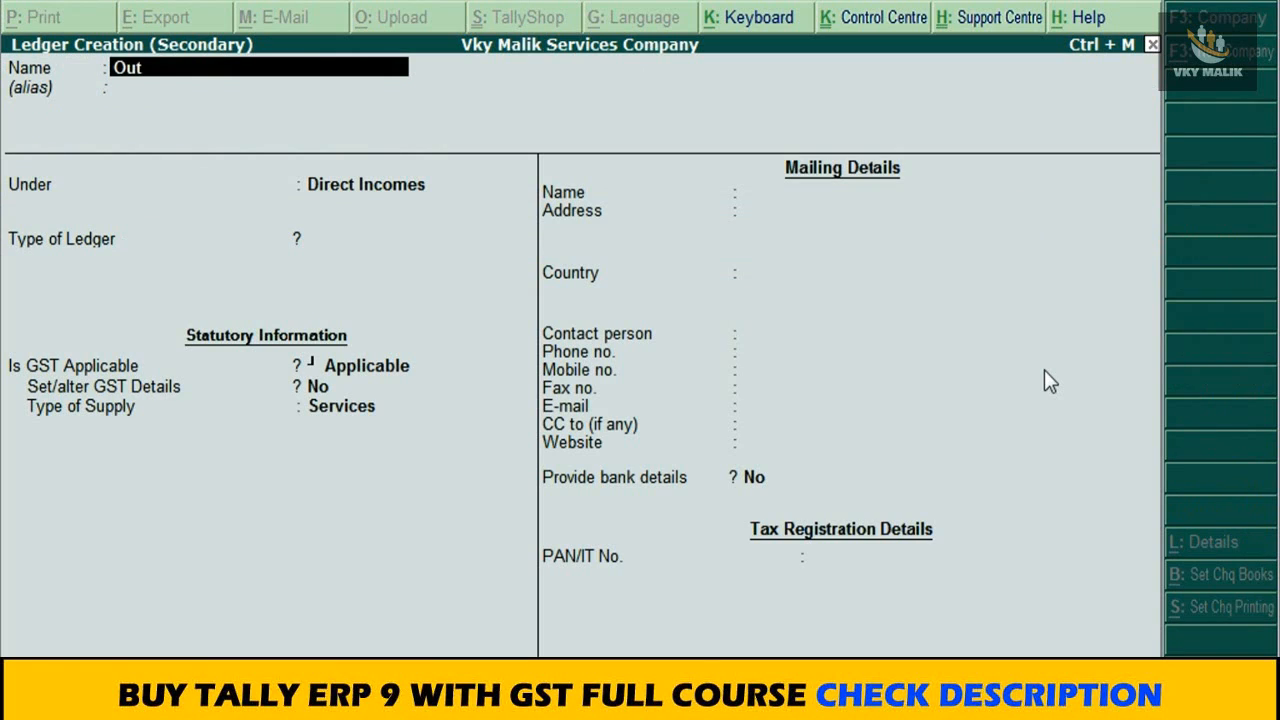
{"action": "type", "text": "put IGST@ 18%"}
{"action": "key", "text": "Return"}
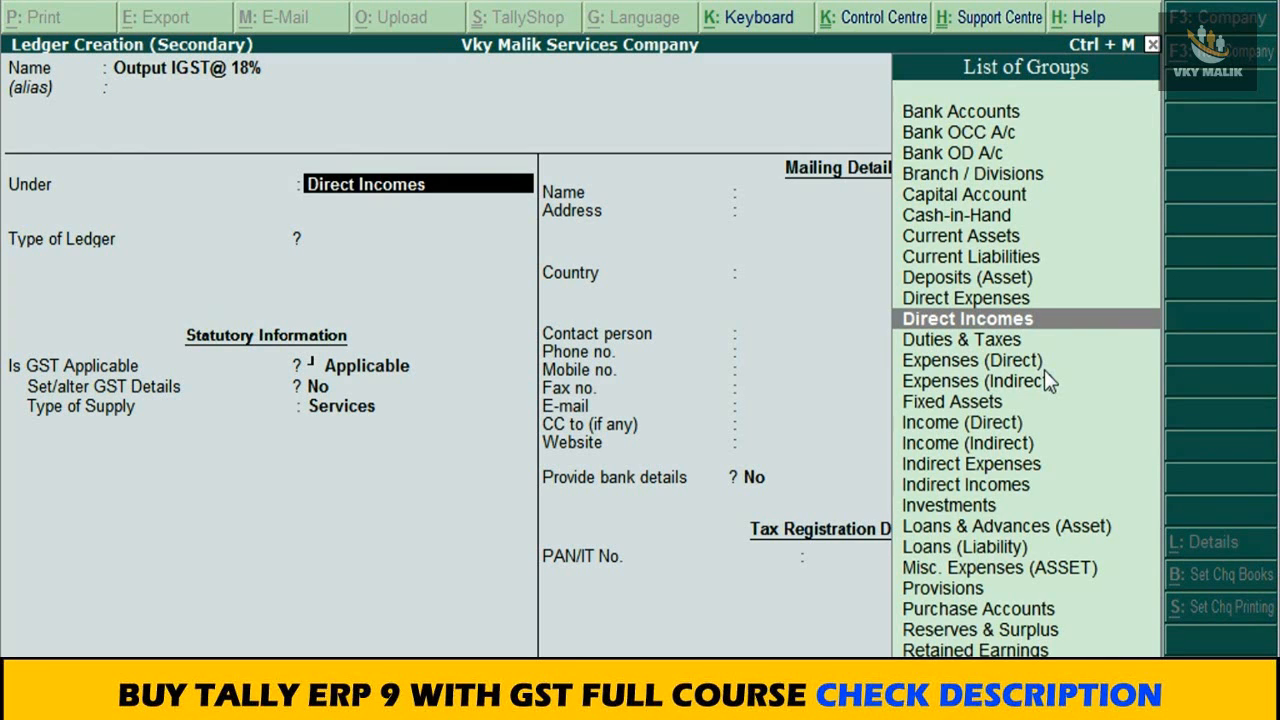
{"action": "type", "text": "Du"}
{"action": "key", "text": "Return"}
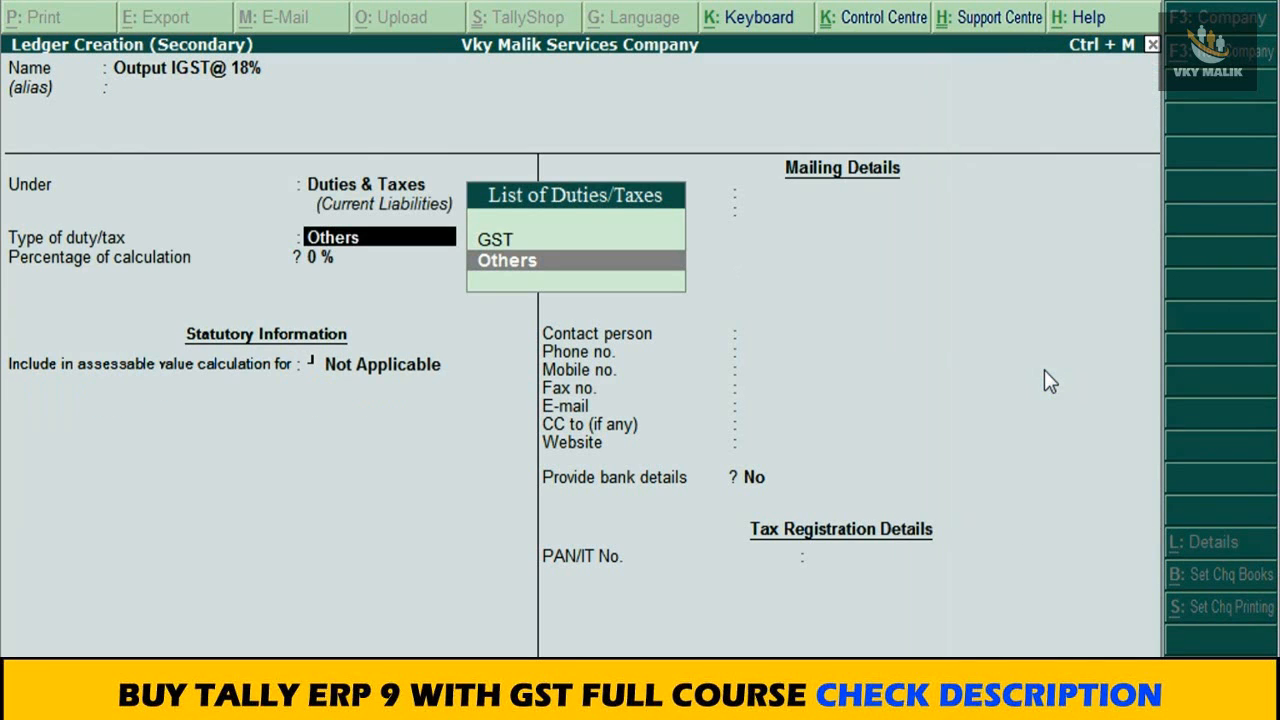
Step: Set Output IGST@ 18% to duty type GST and tax type Integrated Tax, save it and accept its calculated amount
{"action": "key", "text": "Up"}
{"action": "key", "text": "Return"}
{"action": "key", "text": "Down"}
{"action": "key", "text": "Down"}
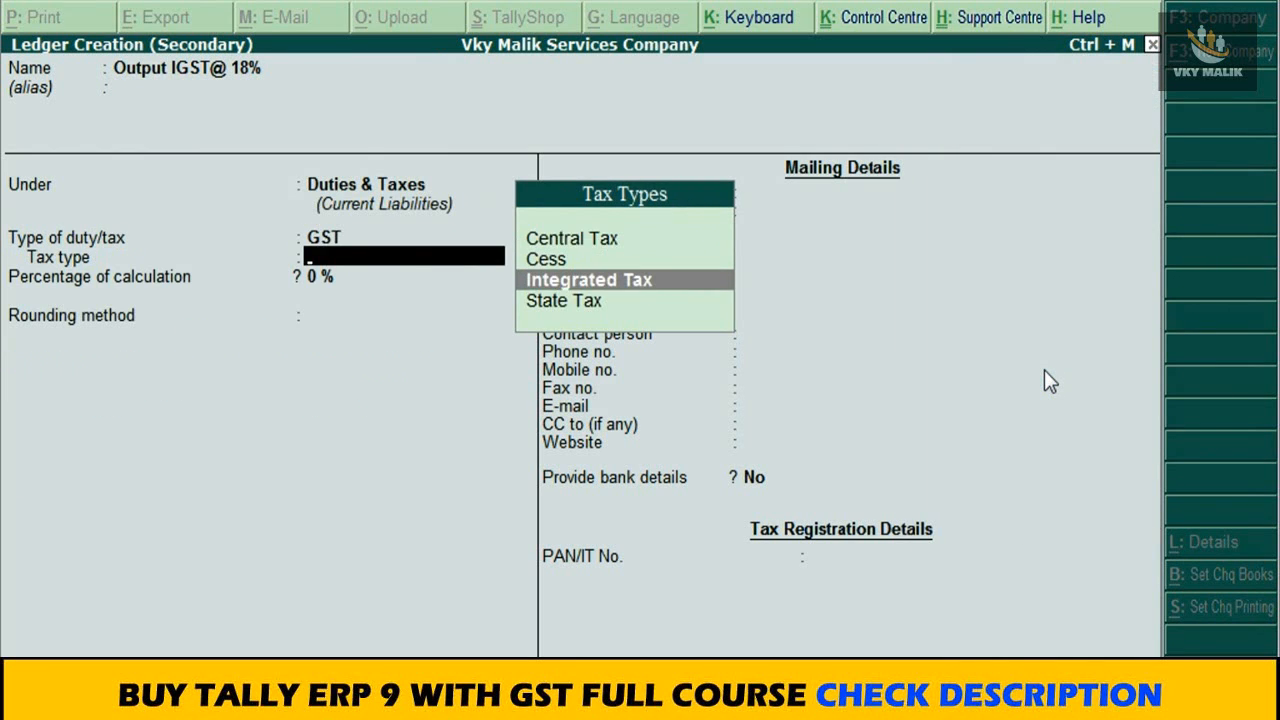
{"action": "key", "text": "Return"}
{"action": "key", "text": "Return"}
{"action": "key", "text": "ctrl+a"}
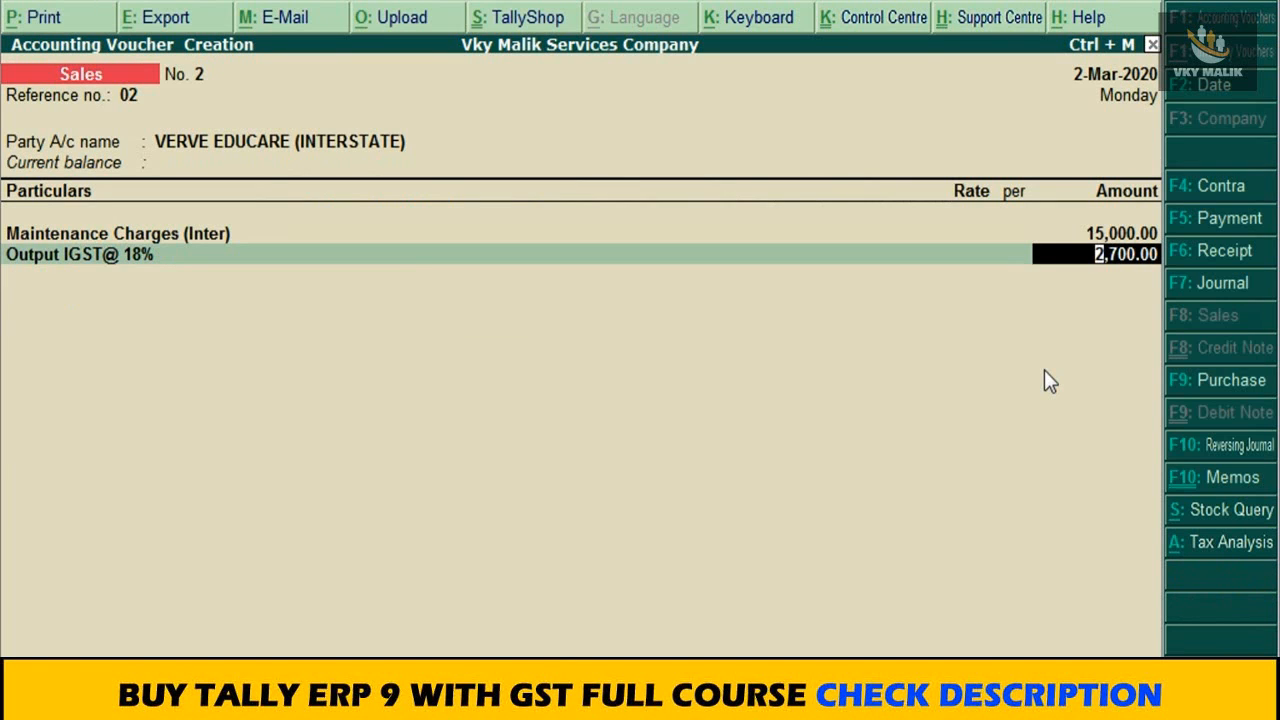
{"action": "key", "text": "Return"}
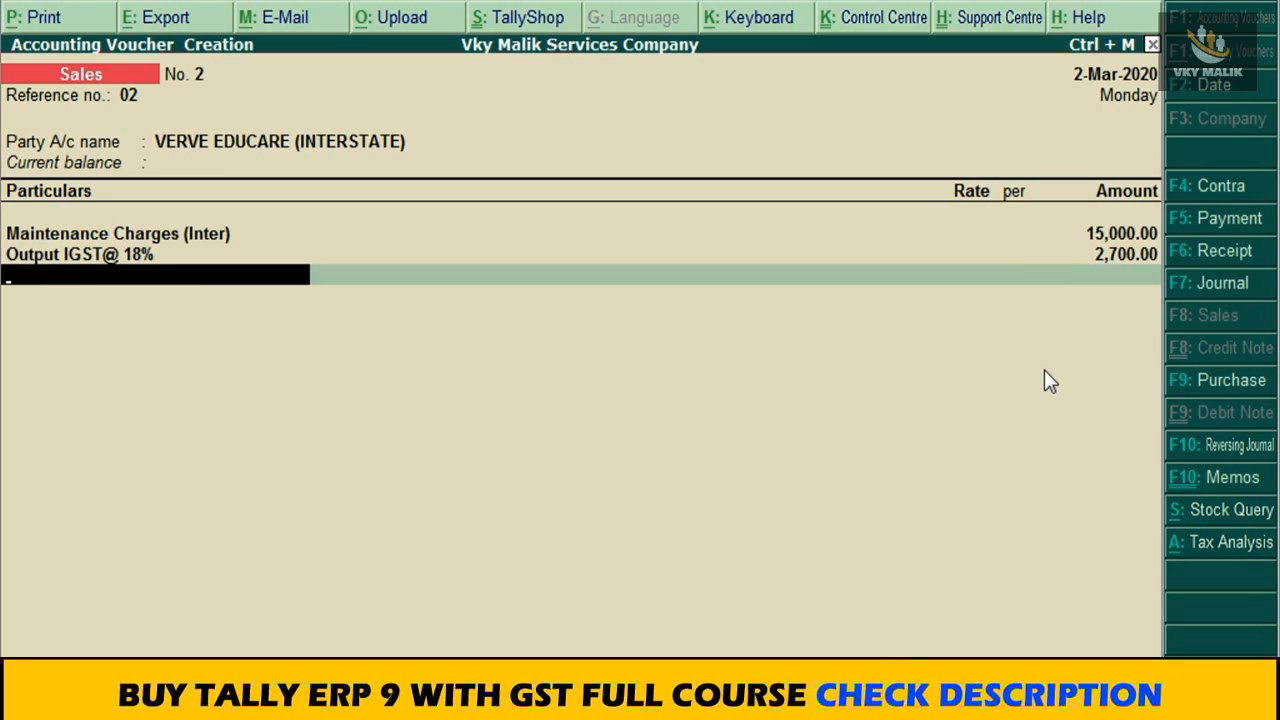
Step: Finish the particulars of the VERVE EDUCARE (INTERSTATE) sales voucher, save it and leave voucher entry
{"action": "key", "text": "Return"}
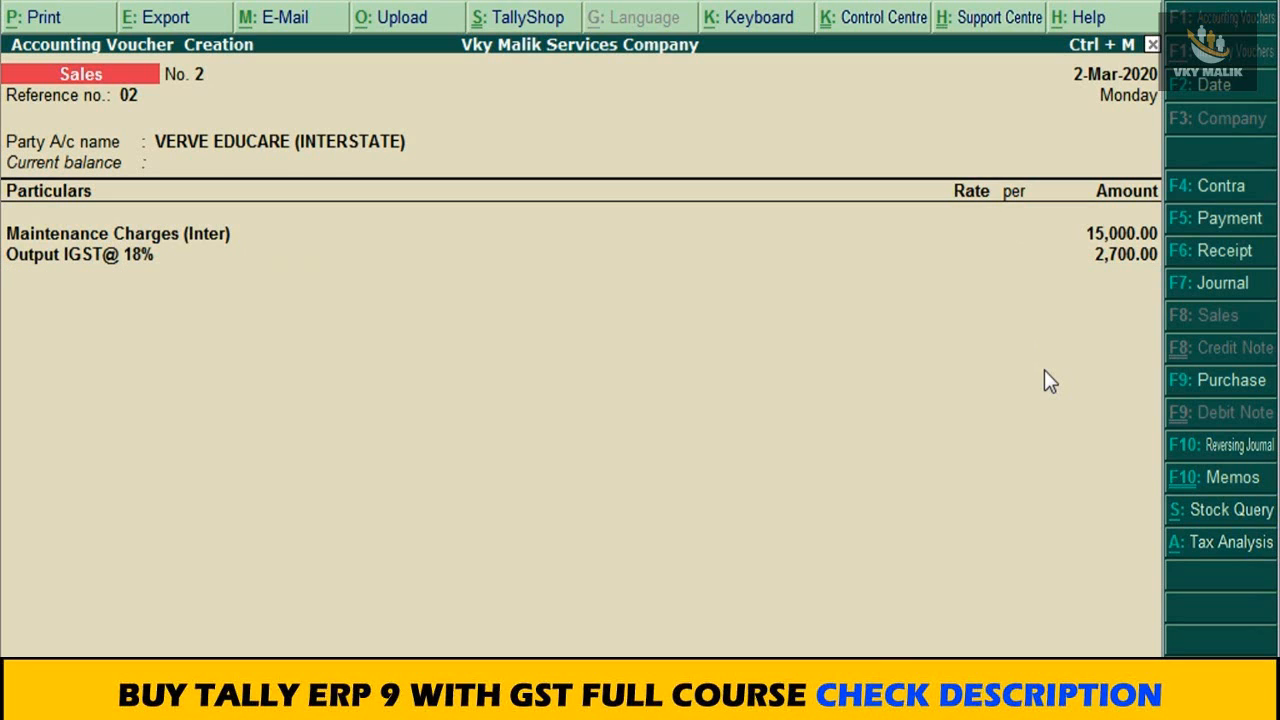
{"action": "key", "text": "BackSpace"}
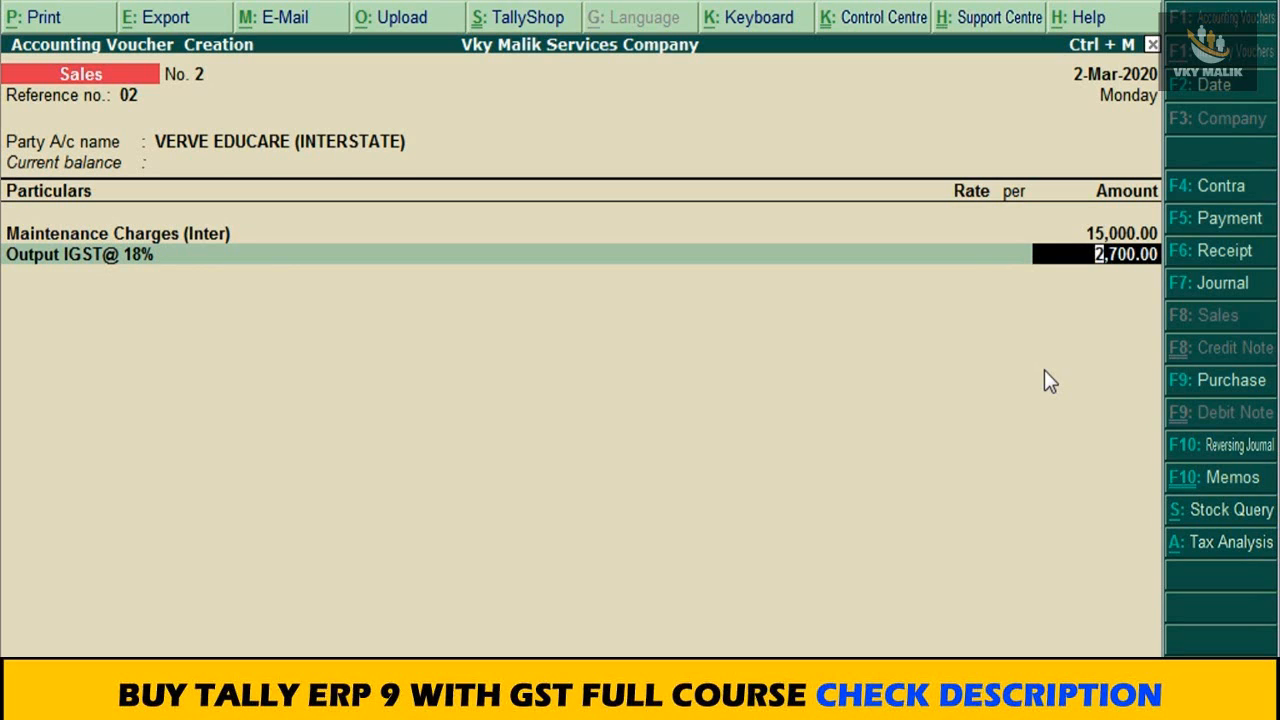
{"action": "key", "text": "Return"}
{"action": "key", "text": "Return"}
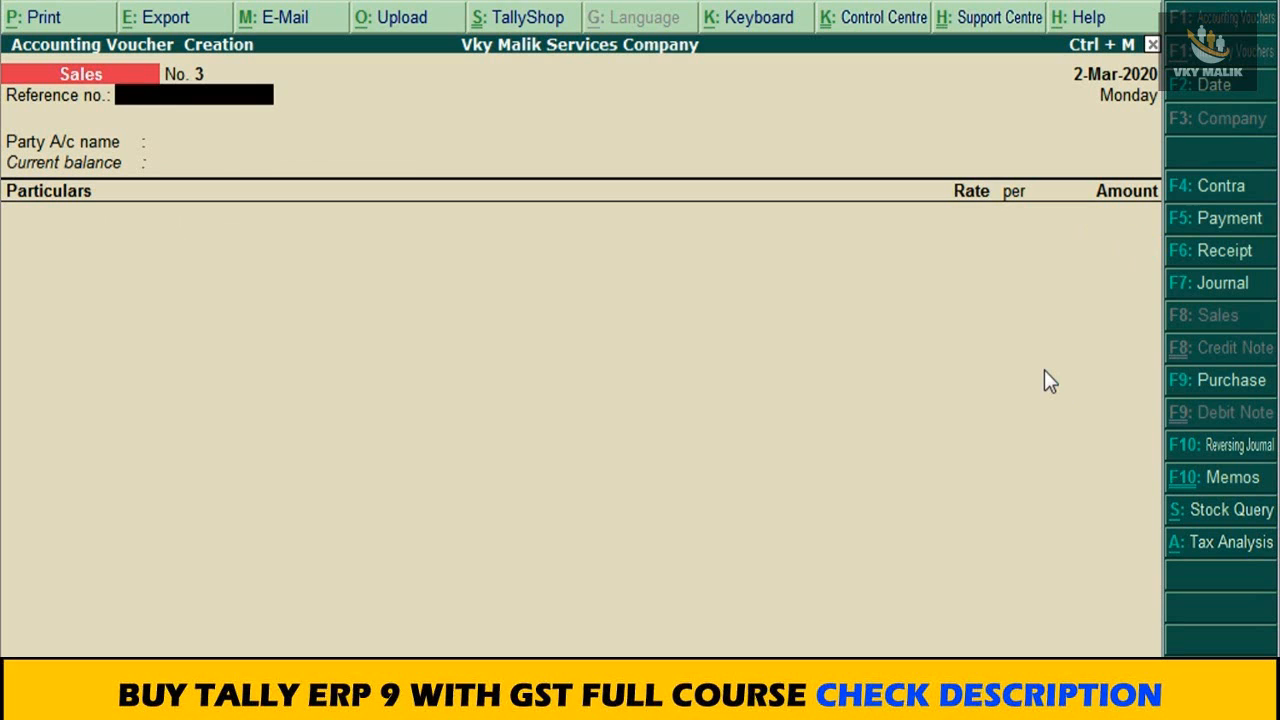
{"action": "key", "text": "Escape"}
Step: Open the company's Balance Sheet and show it in detailed form
{"action": "key", "text": "Up"}
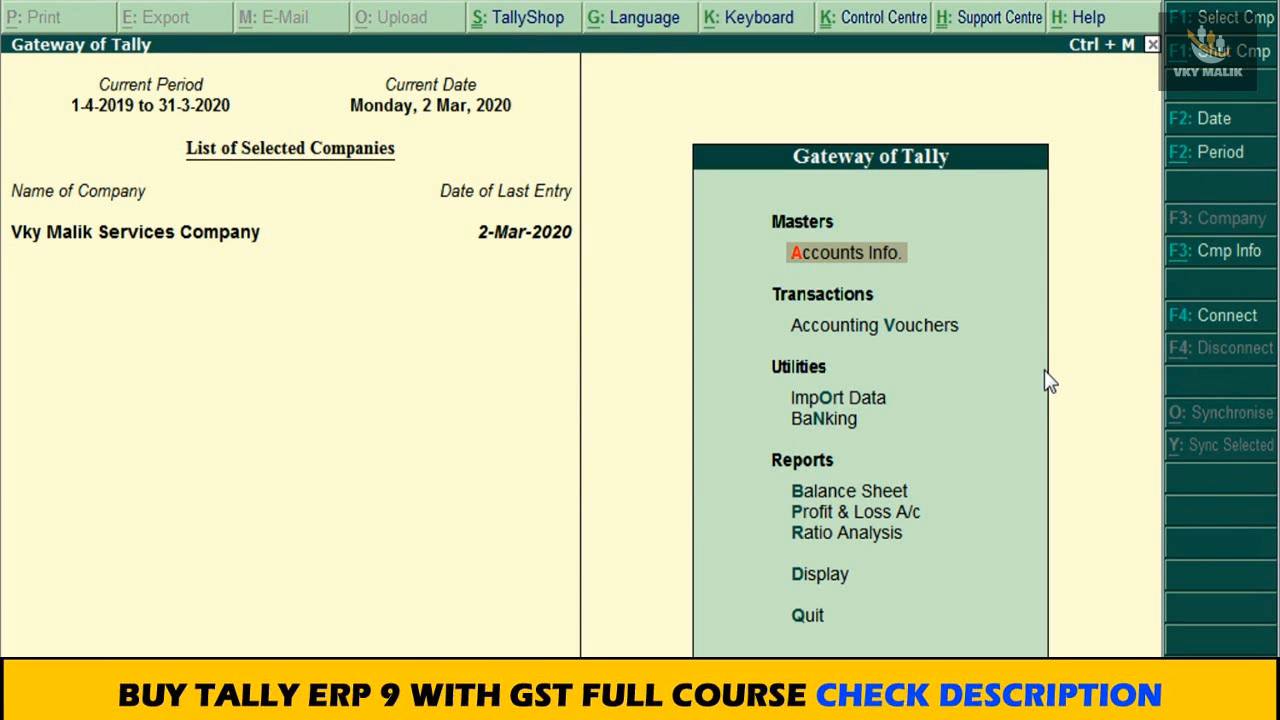
{"action": "key", "text": "Down"}
{"action": "key", "text": "Down"}
{"action": "key", "text": "Down"}
{"action": "key", "text": "Down"}
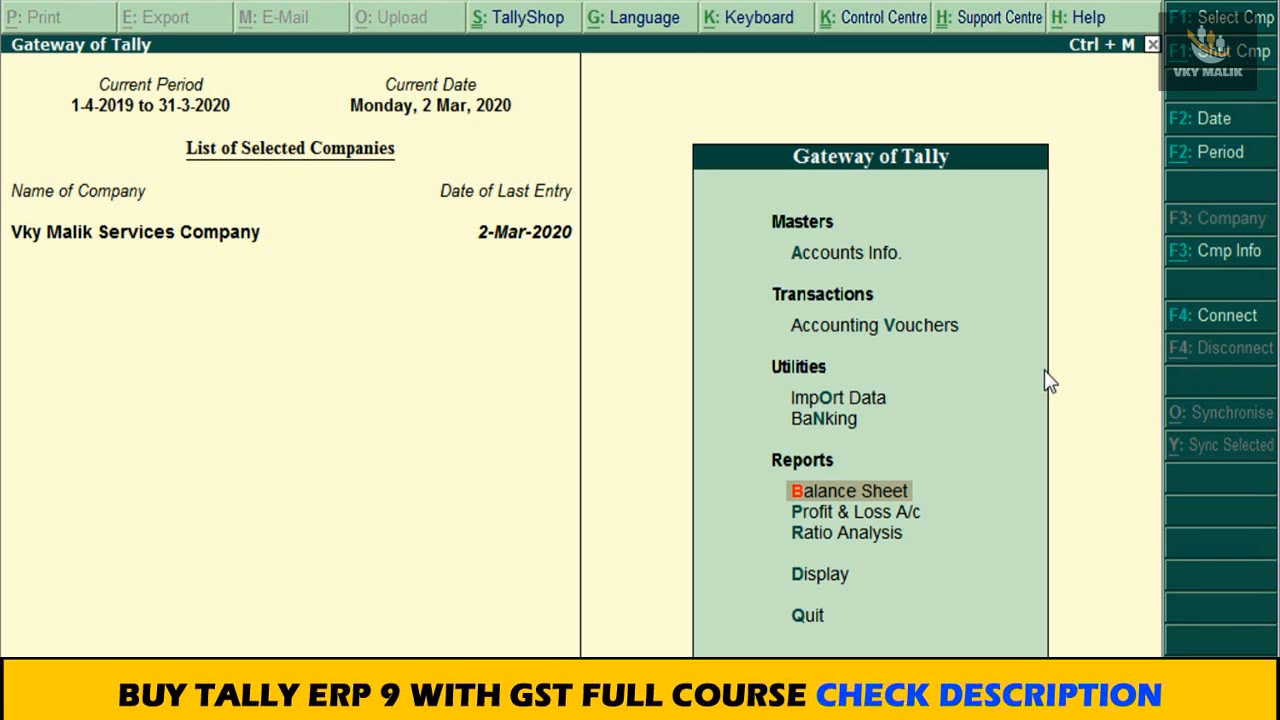
{"action": "key", "text": "Return"}
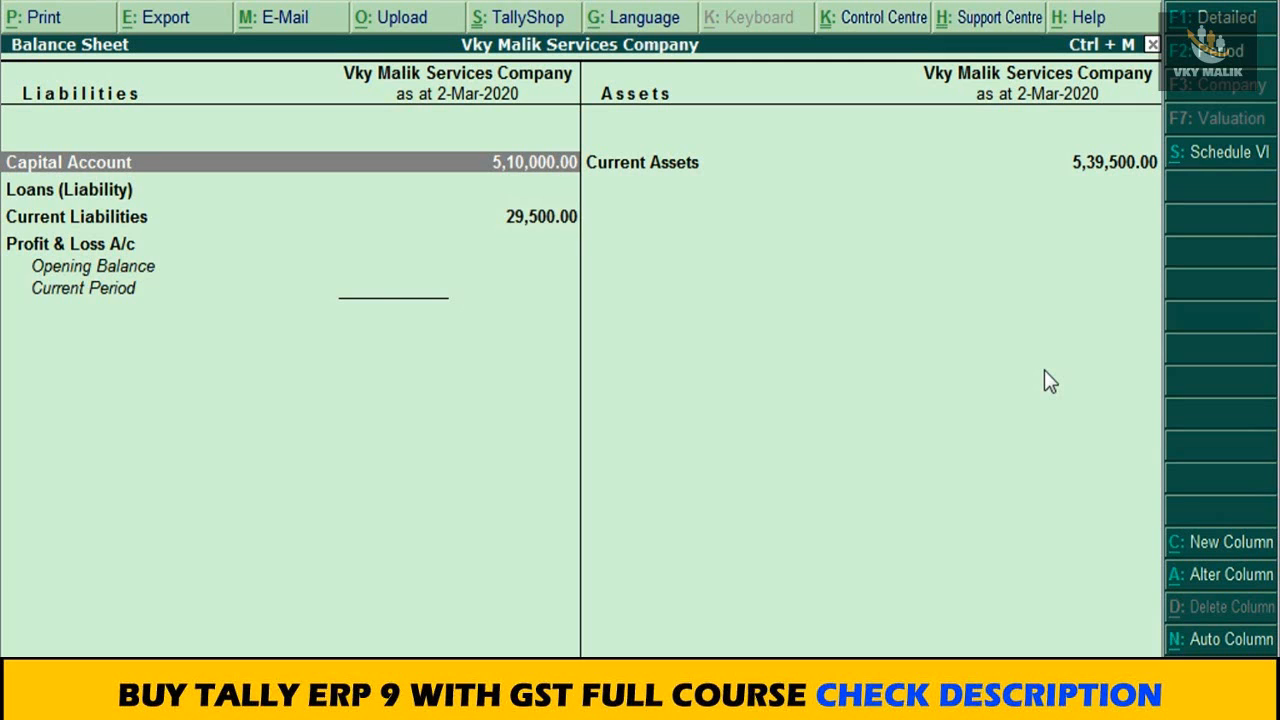
{"action": "key", "text": "alt+F1"}
Step: Open the Duties & Taxes group summary from the Balance Sheet and review the input and output GST ledger balances
{"action": "key", "text": "Down"}
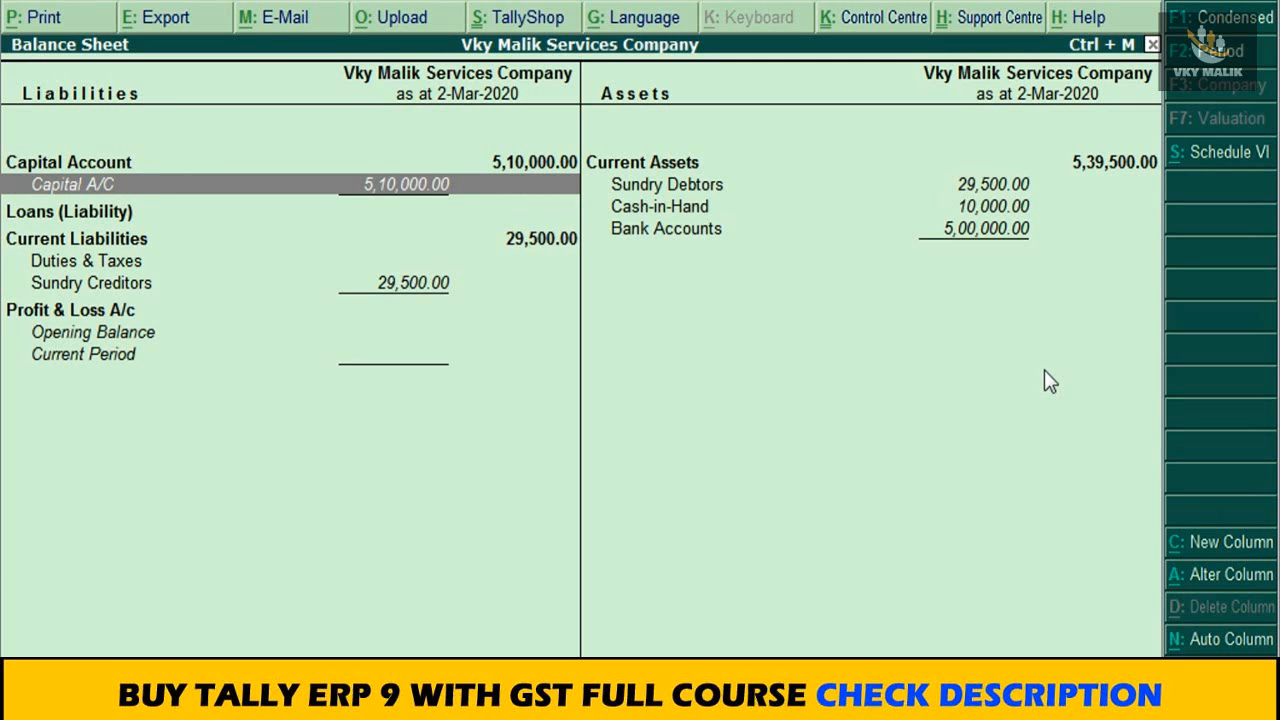
{"action": "key", "text": "Down"}
{"action": "key", "text": "Down"}
{"action": "key", "text": "Down"}
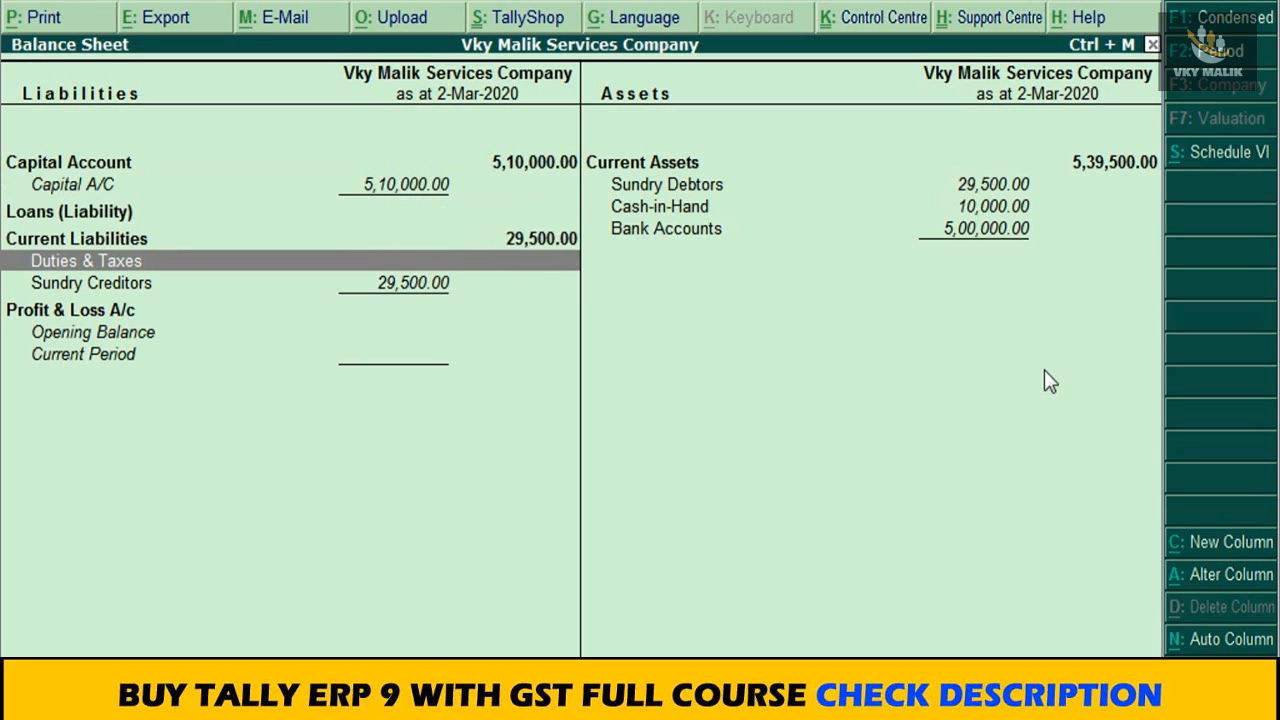
{"action": "key", "text": "Return"}
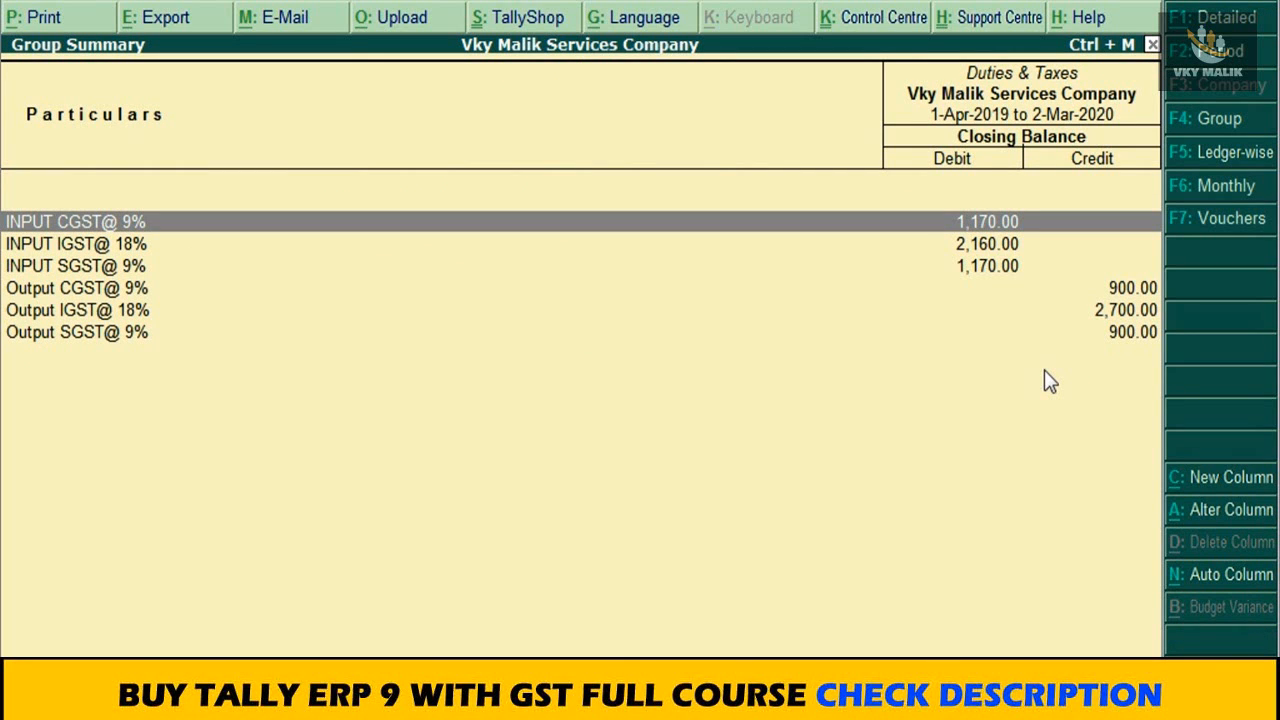
{"action": "key", "text": "Down"}
{"action": "key", "text": "Down"}
{"action": "key", "text": "Down"}
{"action": "key", "text": "Down"}
{"action": "key", "text": "Down"}
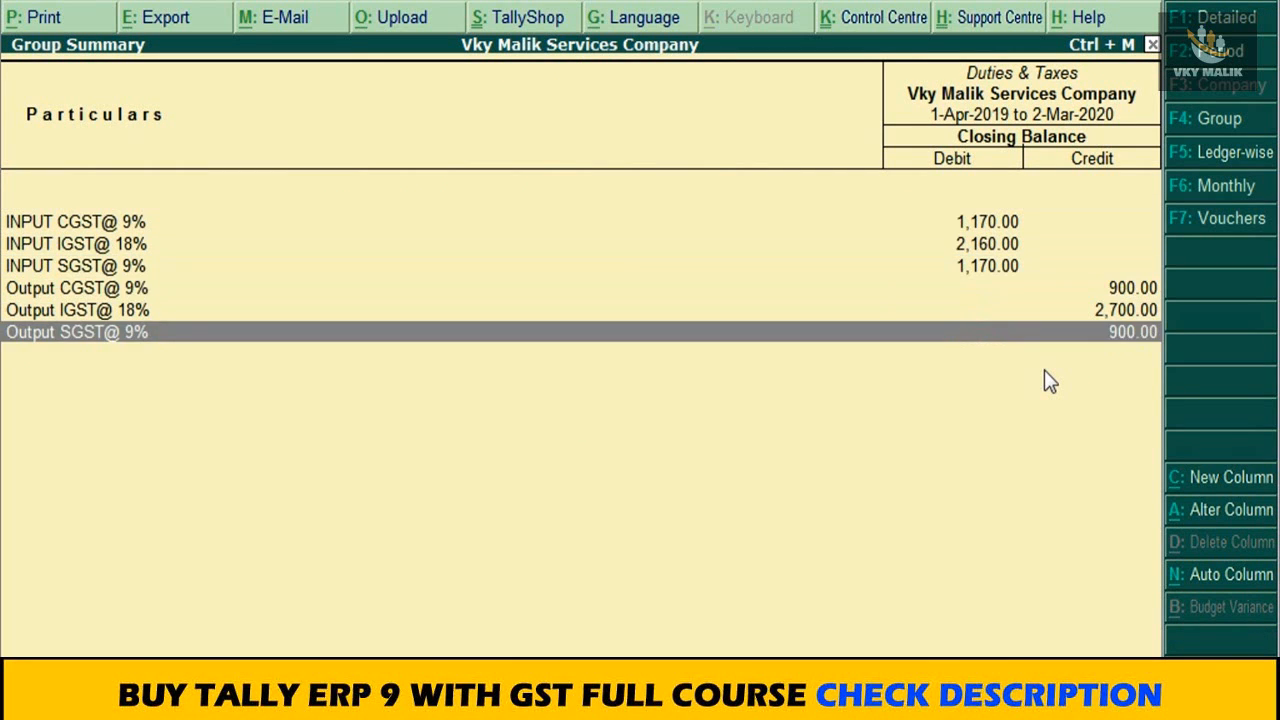
Step: Return to the detailed Balance Sheet, examine its liability and asset groups, and close the report
{"action": "key", "text": "Escape"}
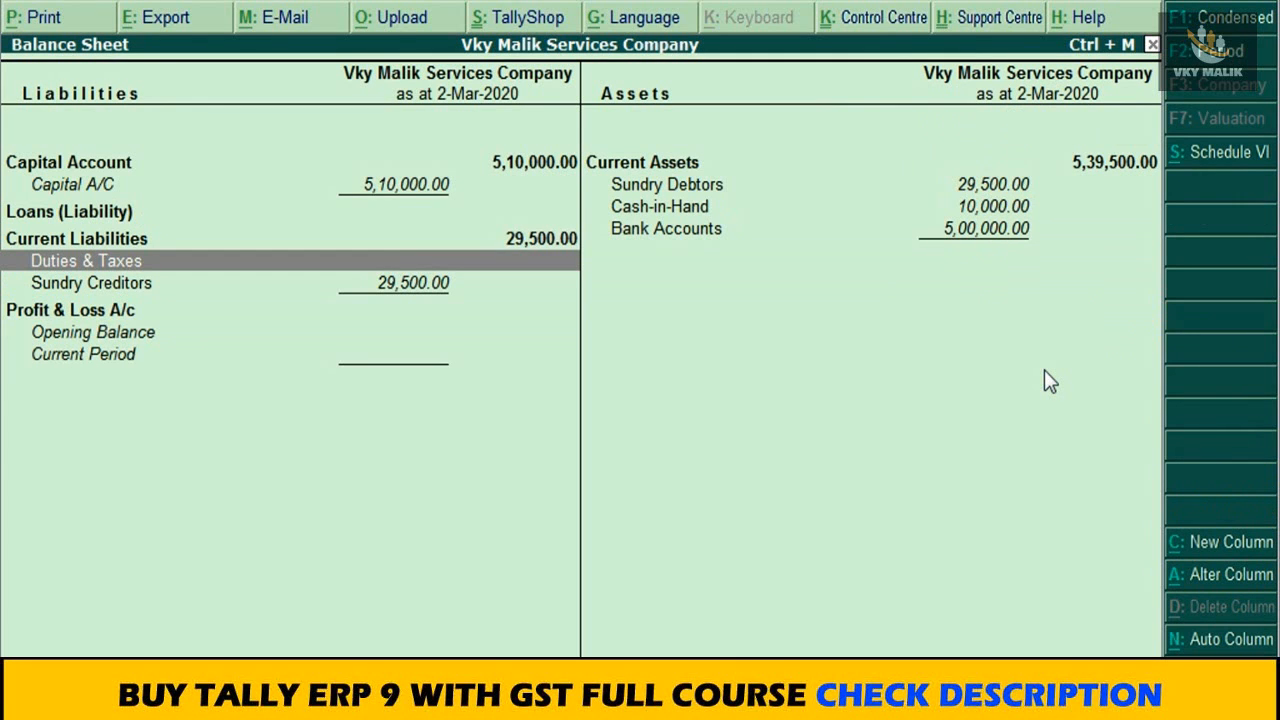
{"action": "key", "text": "Down"}
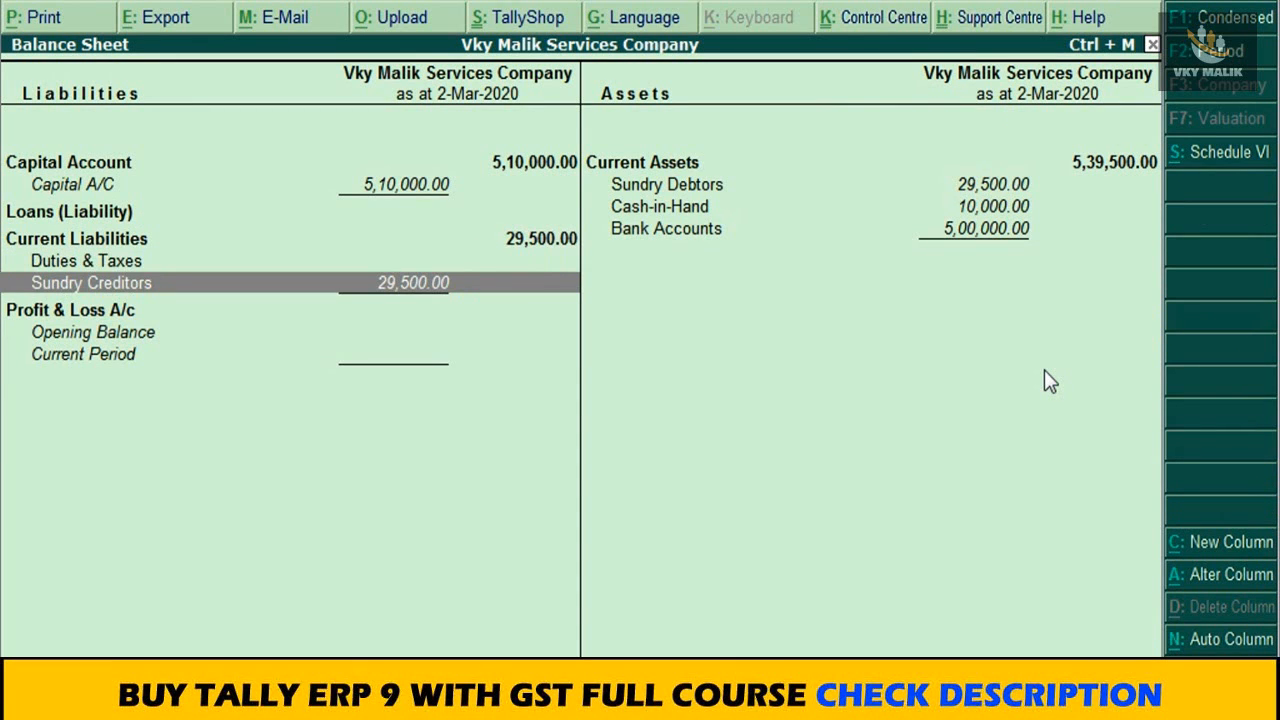
{"action": "key", "text": "Down"}
{"action": "key", "text": "Up"}
{"action": "key", "text": "Up"}
{"action": "key", "text": "Up"}
{"action": "key", "text": "Right"}
{"action": "key", "text": "Up"}
{"action": "key", "text": "Down"}
{"action": "key", "text": "Down"}
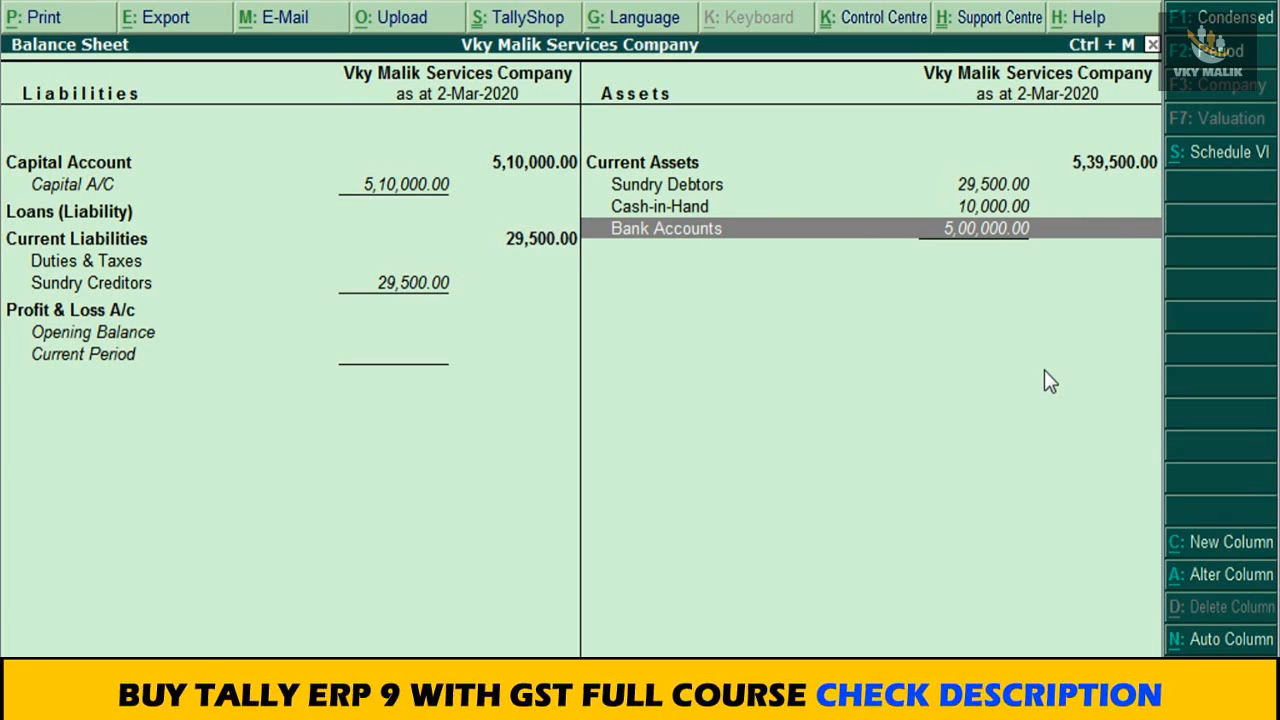
{"action": "key", "text": "Up"}
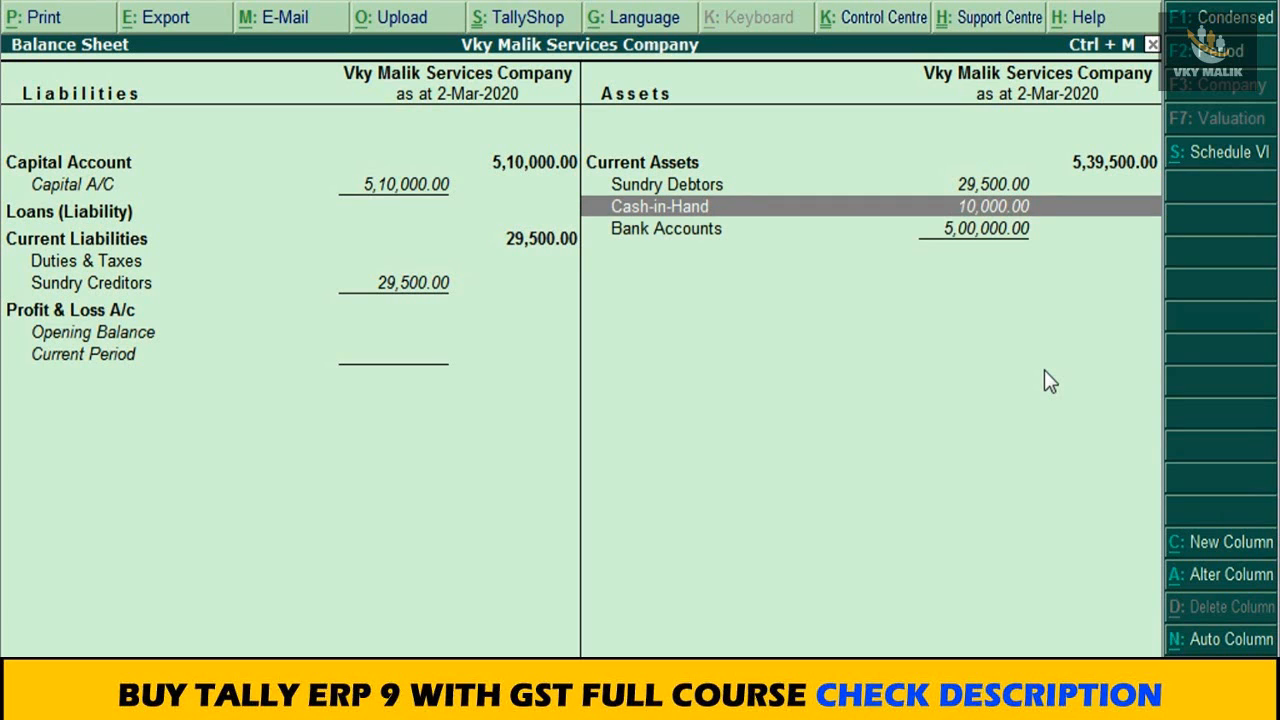
{"action": "key", "text": "Escape"}
Step: Open the company's Profit & Loss A/c and show it in detailed form
{"action": "key", "text": "Down"}
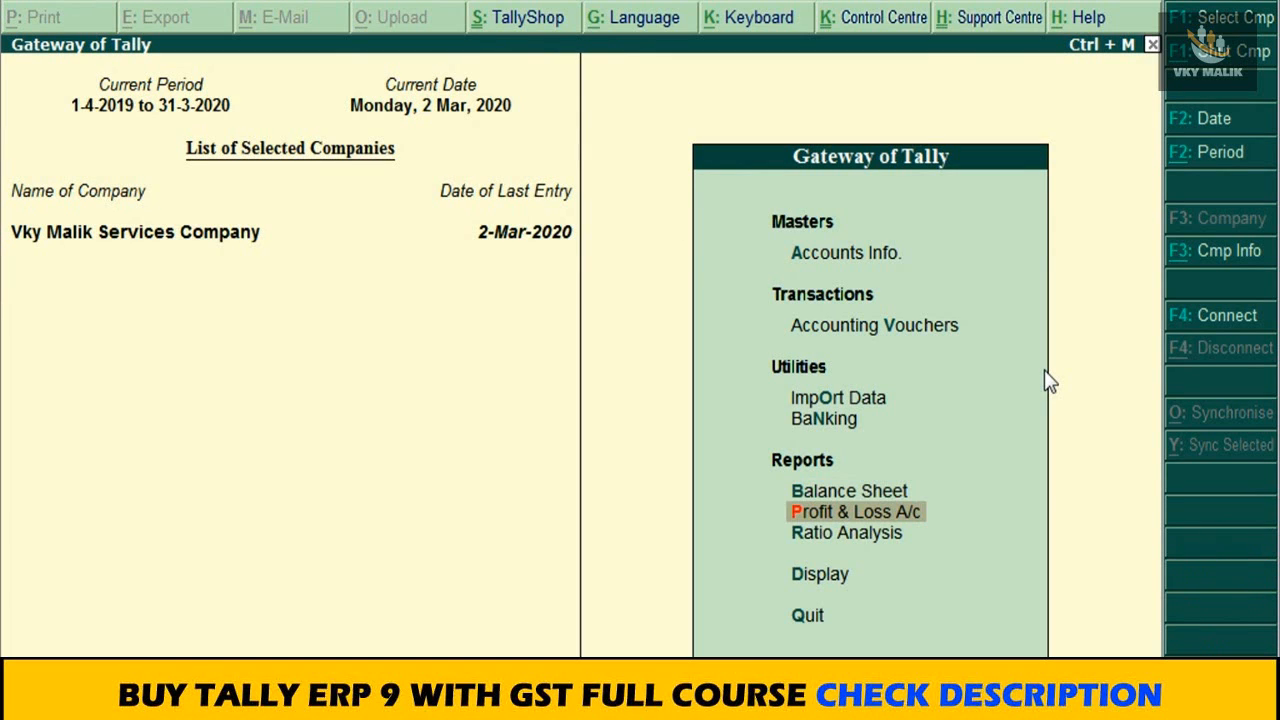
{"action": "key", "text": "Return"}
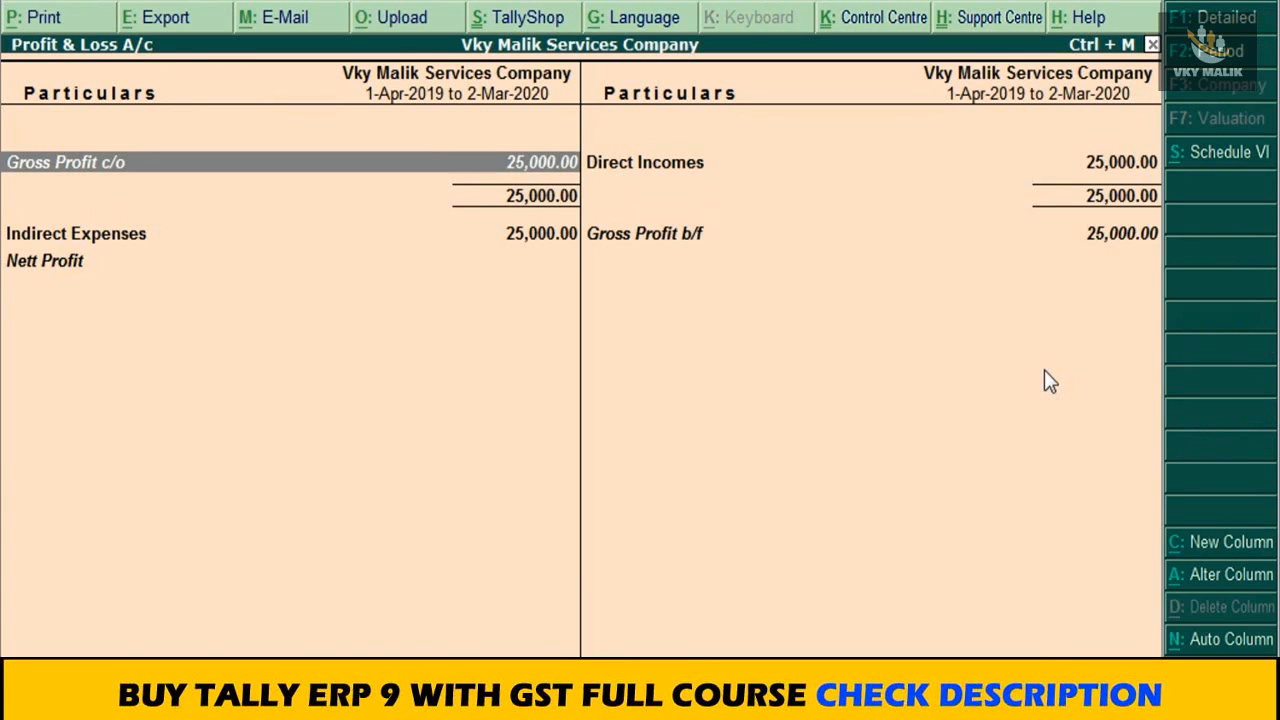
{"action": "key", "text": "alt+F1"}
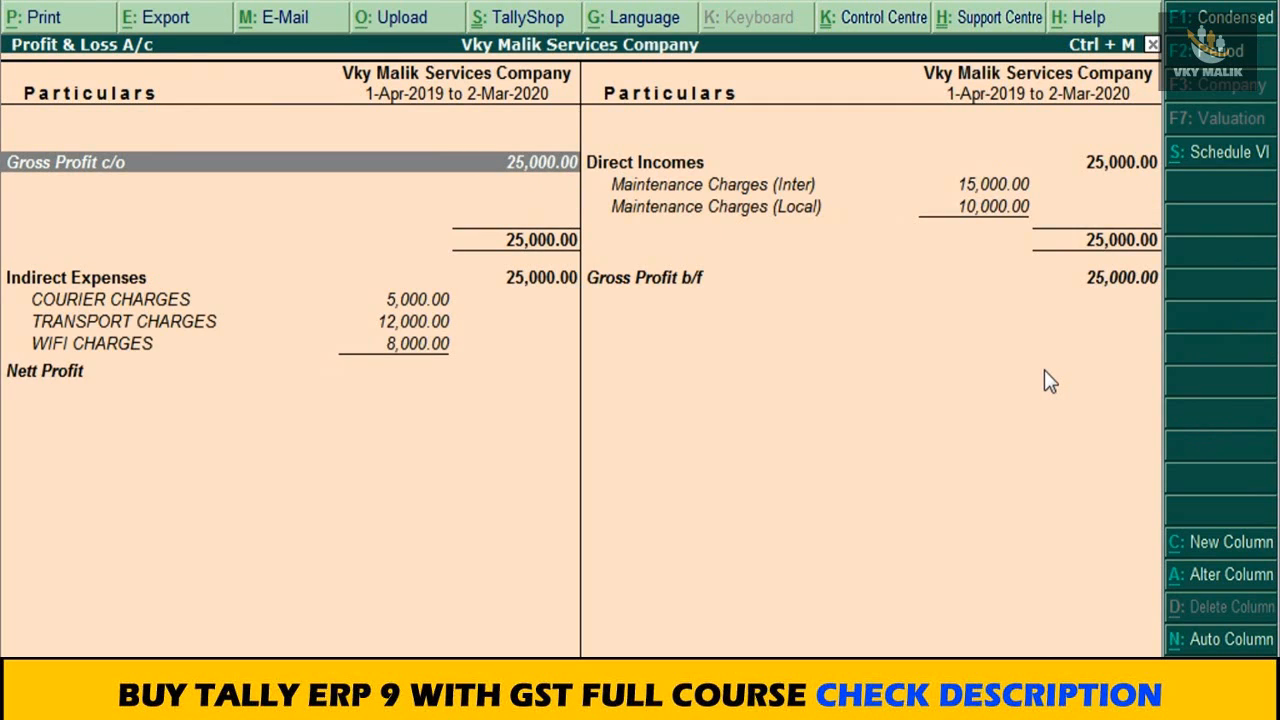
Step: Examine the interstate and local Maintenance Charges under Direct Incomes
{"action": "key", "text": "Right"}
{"action": "key", "text": "Down"}
{"action": "key", "text": "Up"}
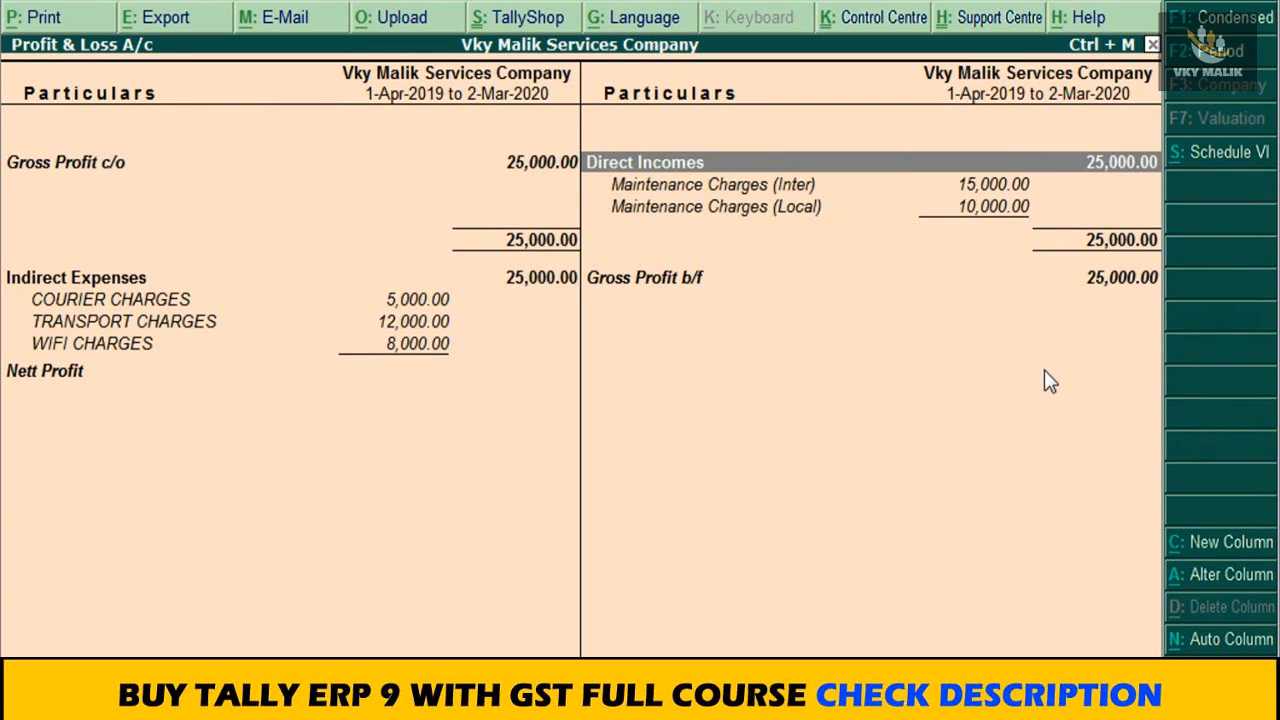
{"action": "key", "text": "Down"}
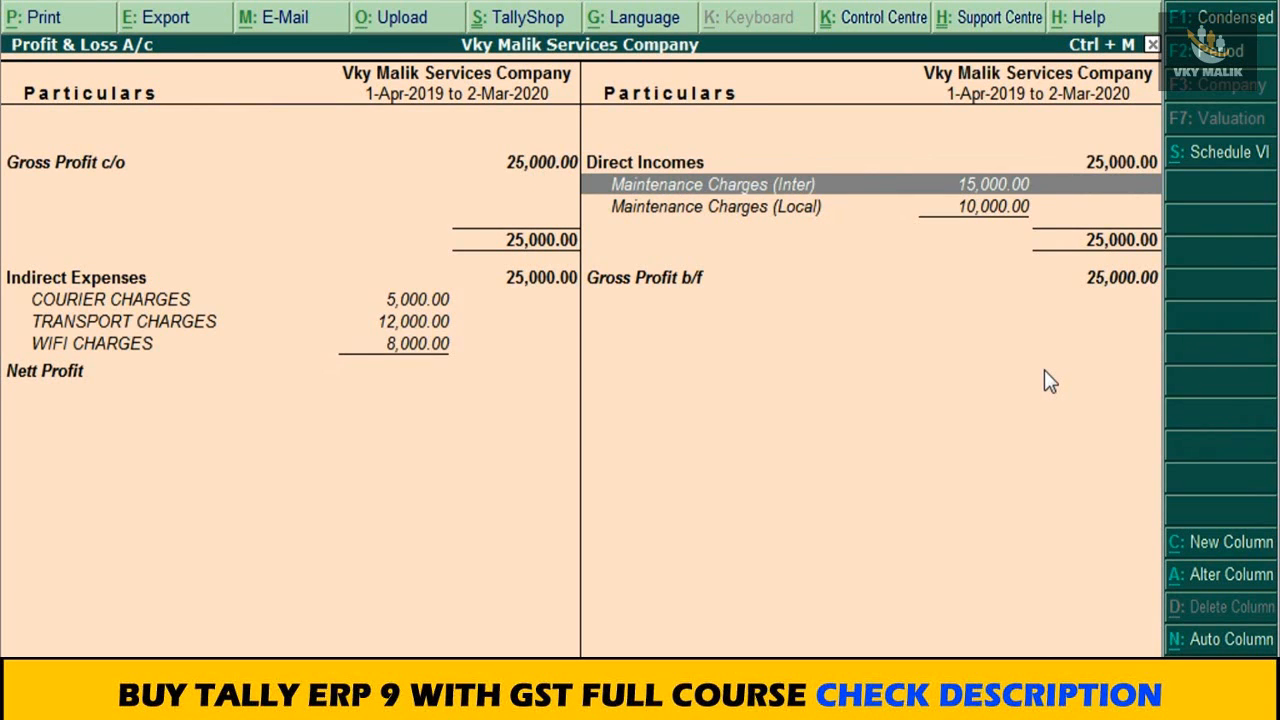
{"action": "key", "text": "Down"}
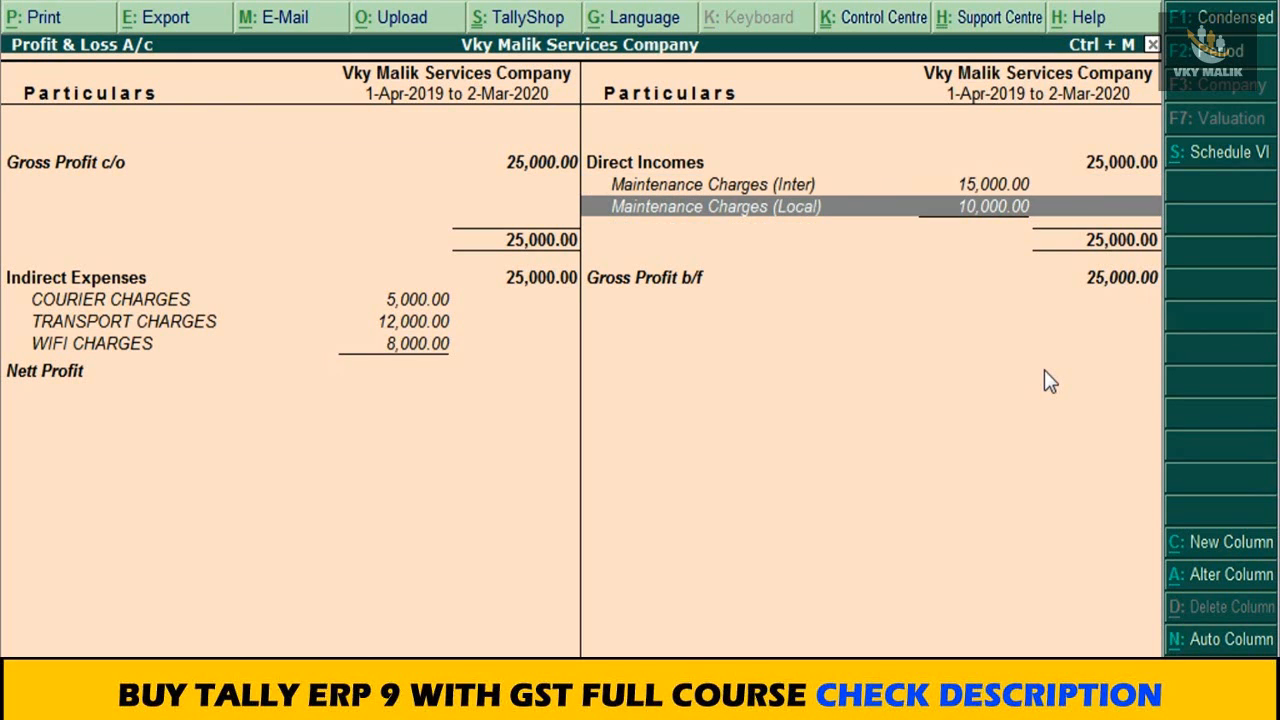
Step: Examine the courier, transport and wifi charges under Indirect Expenses
{"action": "key", "text": "Left"}
{"action": "key", "text": "Down"}
{"action": "key", "text": "Down"}
{"action": "key", "text": "Up"}
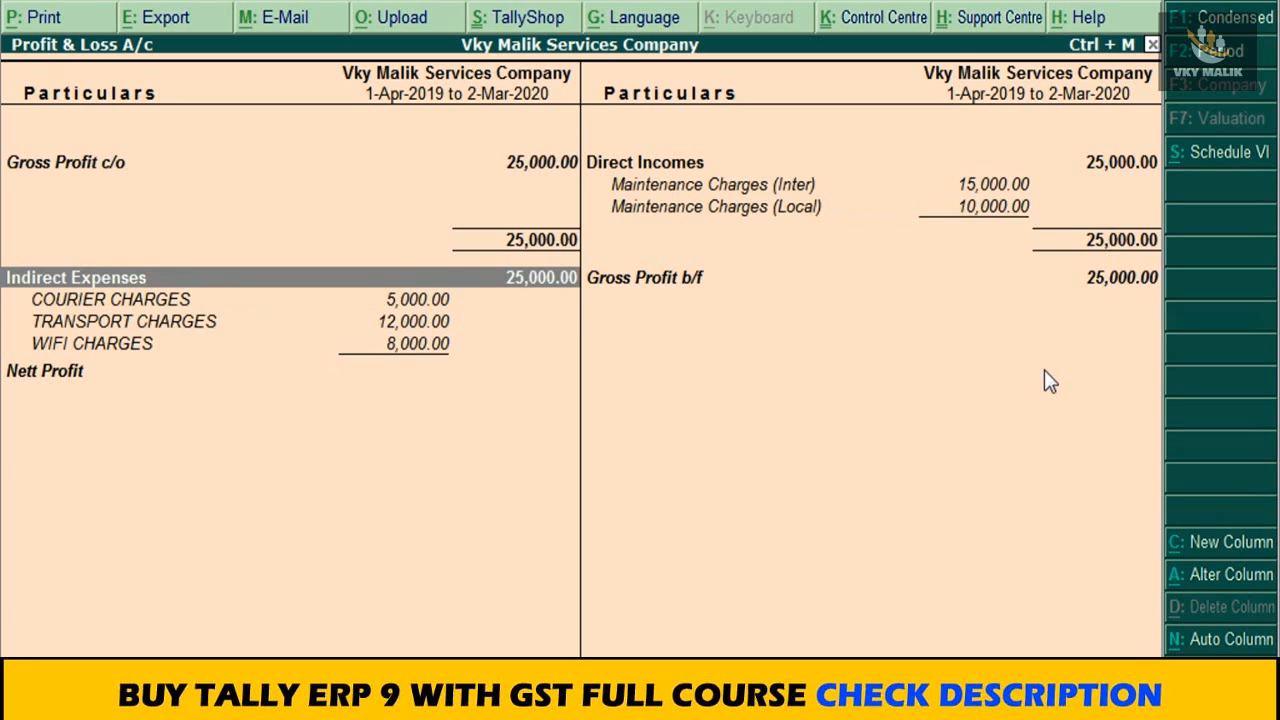
{"action": "key", "text": "Down"}
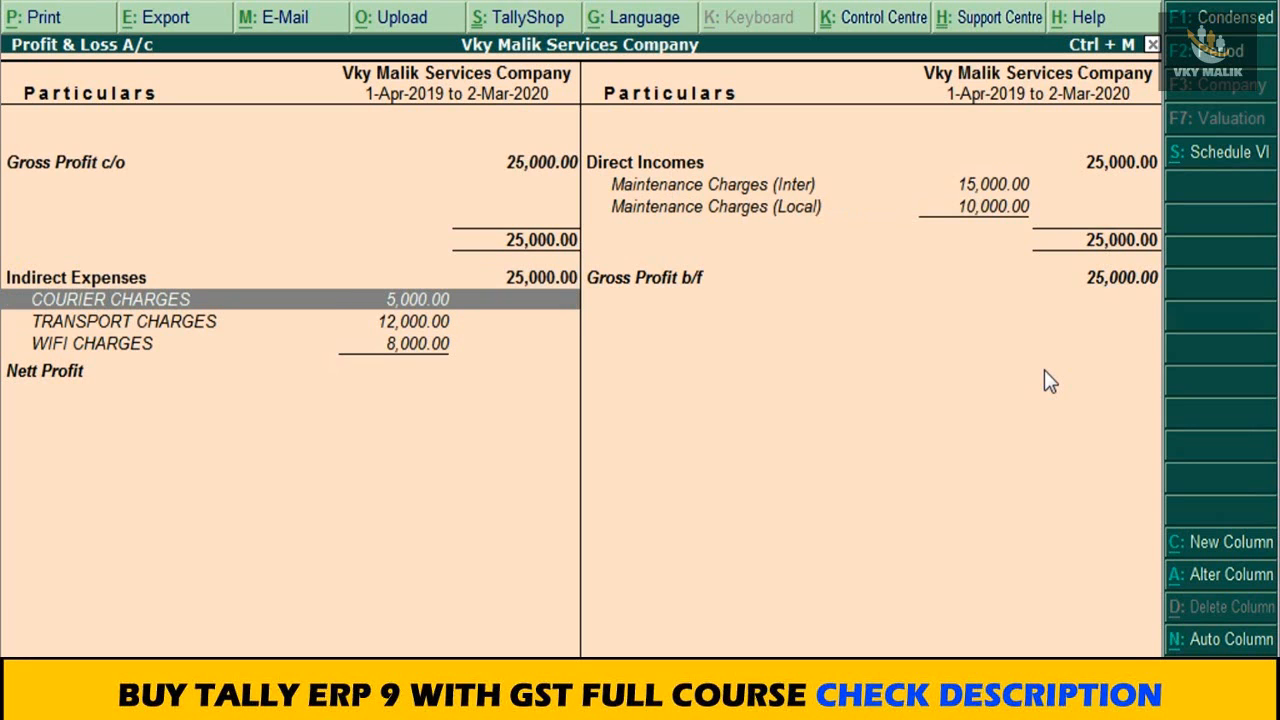
{"action": "key", "text": "Down"}
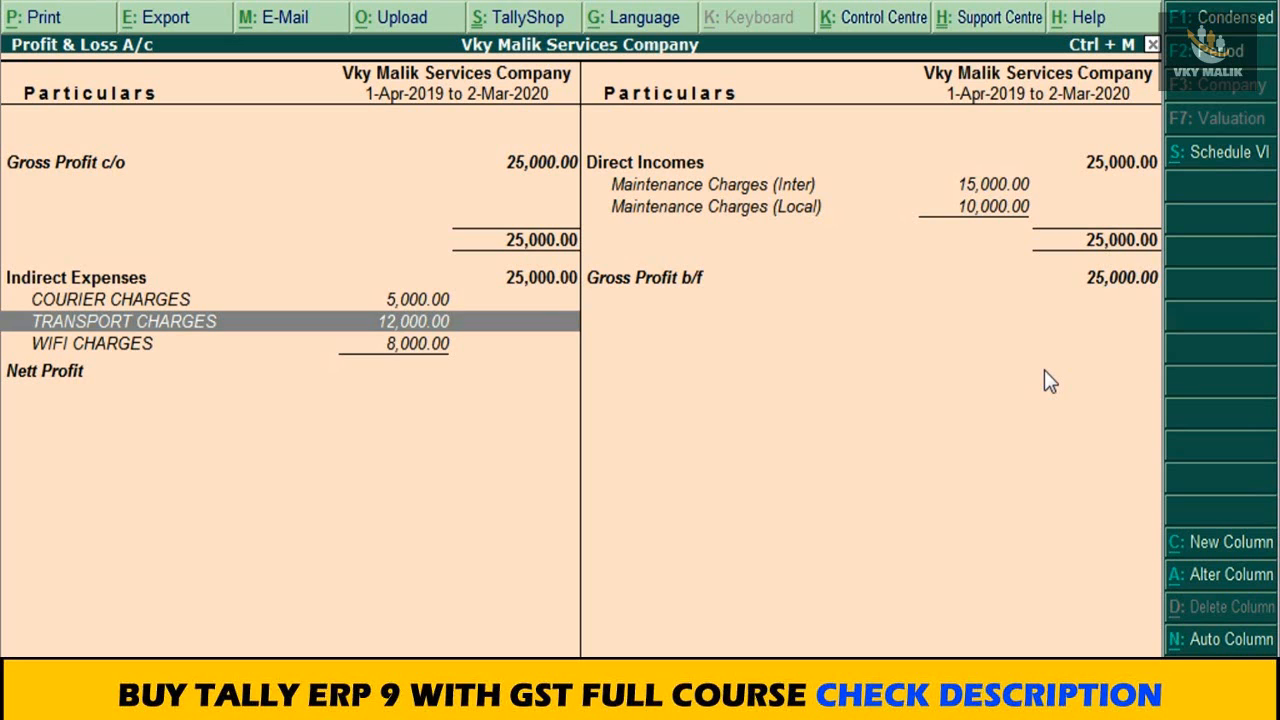
{"action": "key", "text": "Down"}
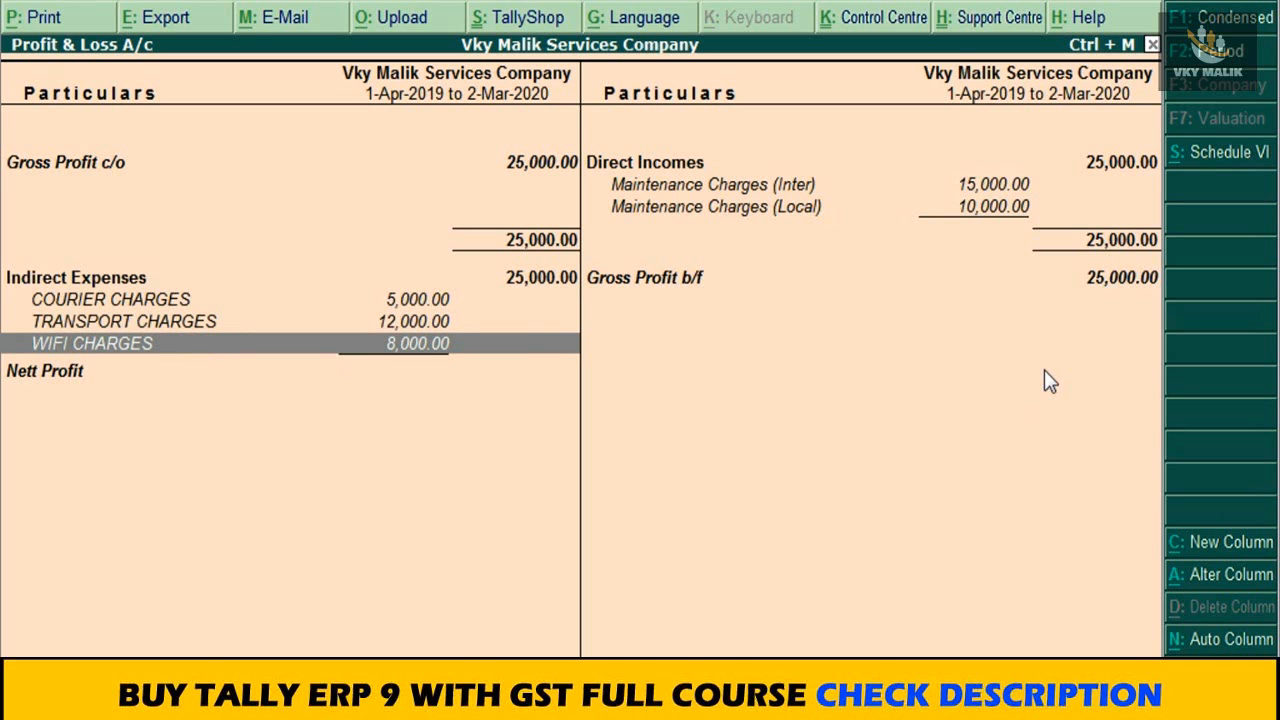
{"action": "key", "text": "Up"}
{"action": "key", "text": "Up"}
{"action": "key", "text": "Down"}
{"action": "key", "text": "Down"}
{"action": "key", "text": "Down"}
{"action": "key", "text": "Up"}
{"action": "key", "text": "Up"}
{"action": "key", "text": "Up"}
Step: Compare the direct incomes and gross profit with the indirect expenses, and leave the Profit & Loss A/c
{"action": "key", "text": "Right"}
{"action": "key", "text": "Up"}
{"action": "key", "text": "Up"}
{"action": "key", "text": "Up"}
{"action": "key", "text": "Down"}
{"action": "key", "text": "Down"}
{"action": "key", "text": "Down"}
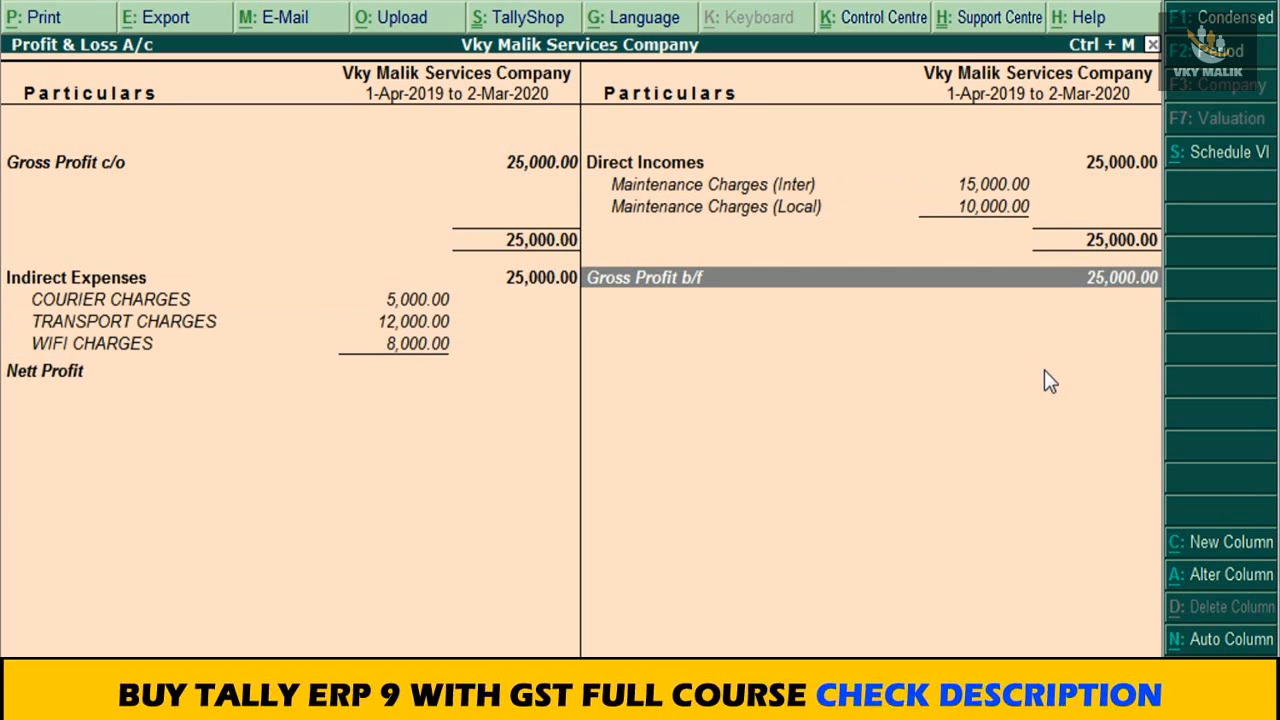
{"action": "key", "text": "Left"}
{"action": "key", "text": "Down"}
{"action": "key", "text": "Down"}
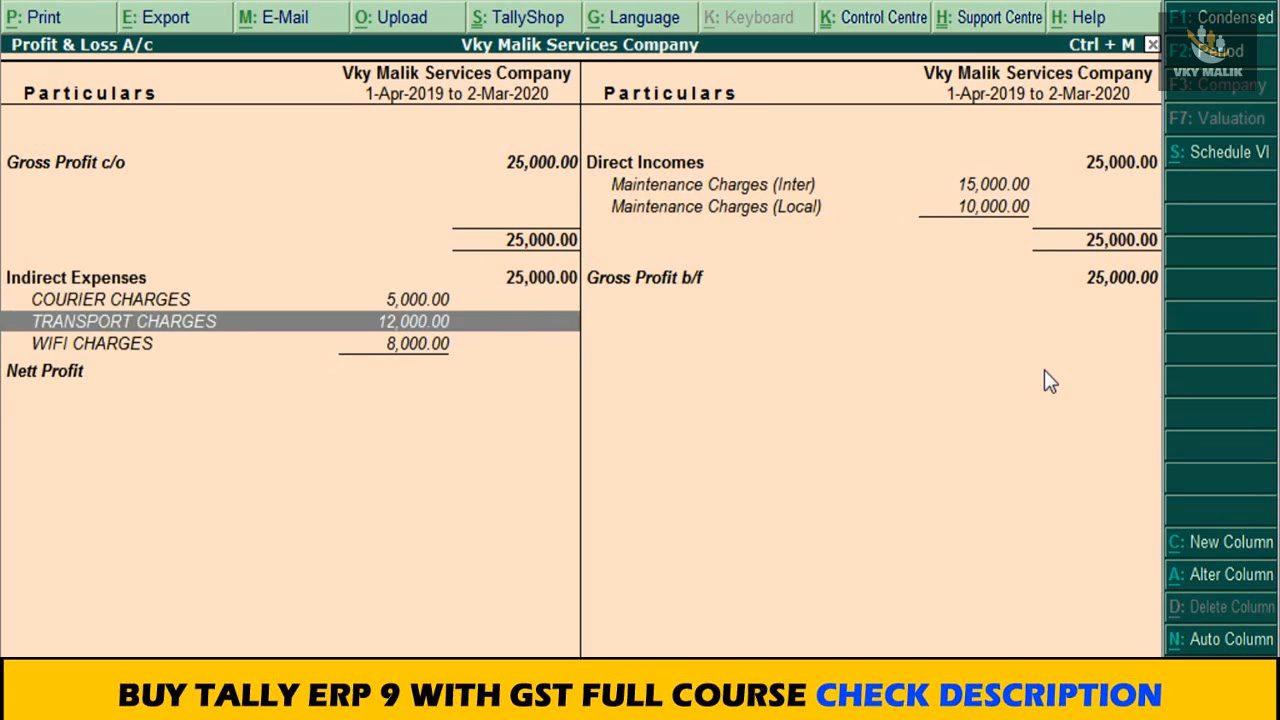
{"action": "key", "text": "Down"}
{"action": "key", "text": "Down"}
{"action": "key", "text": "Up"}
{"action": "key", "text": "Up"}
{"action": "key", "text": "Up"}
{"action": "key", "text": "Up"}
{"action": "key", "text": "Up"}
{"action": "key", "text": "Right"}
{"action": "key", "text": "Escape"}
{"action": "key", "text": "Escape"}
{"action": "key", "text": "Escape"}
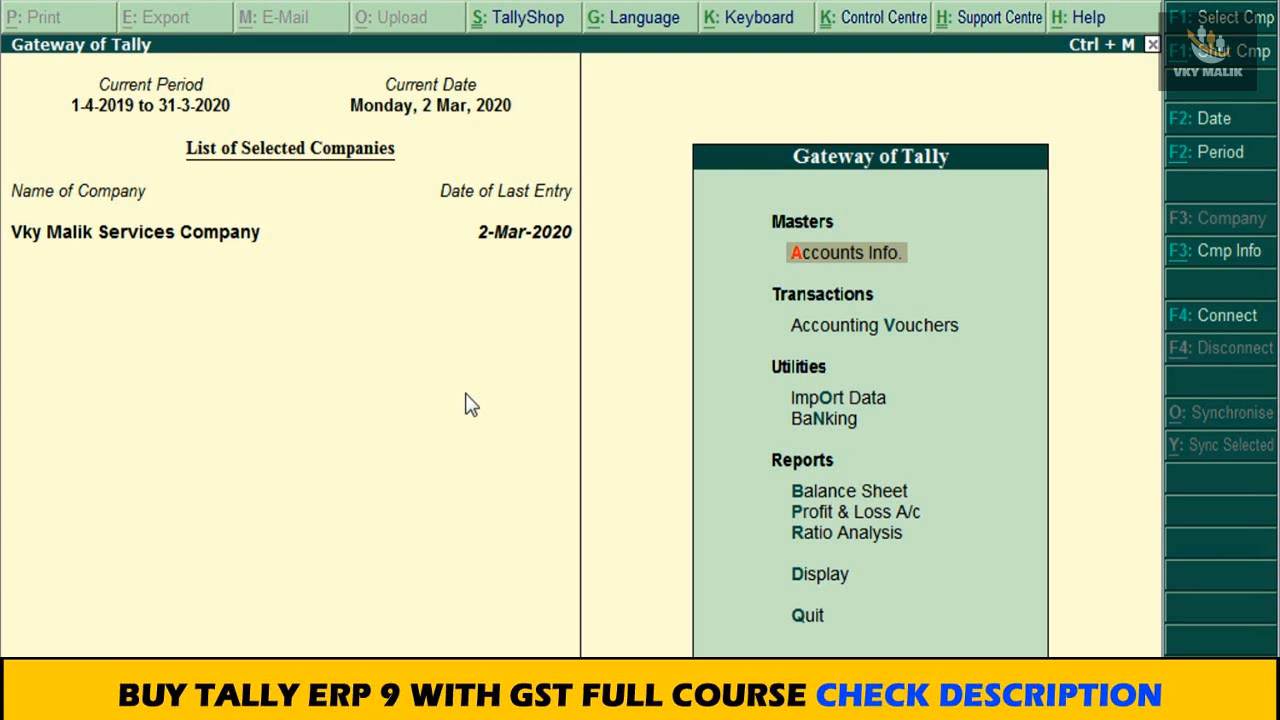
Step: Open the list of GST reports within the company's statutory reports
{"action": "left_click", "coordinate": [803, 578]}
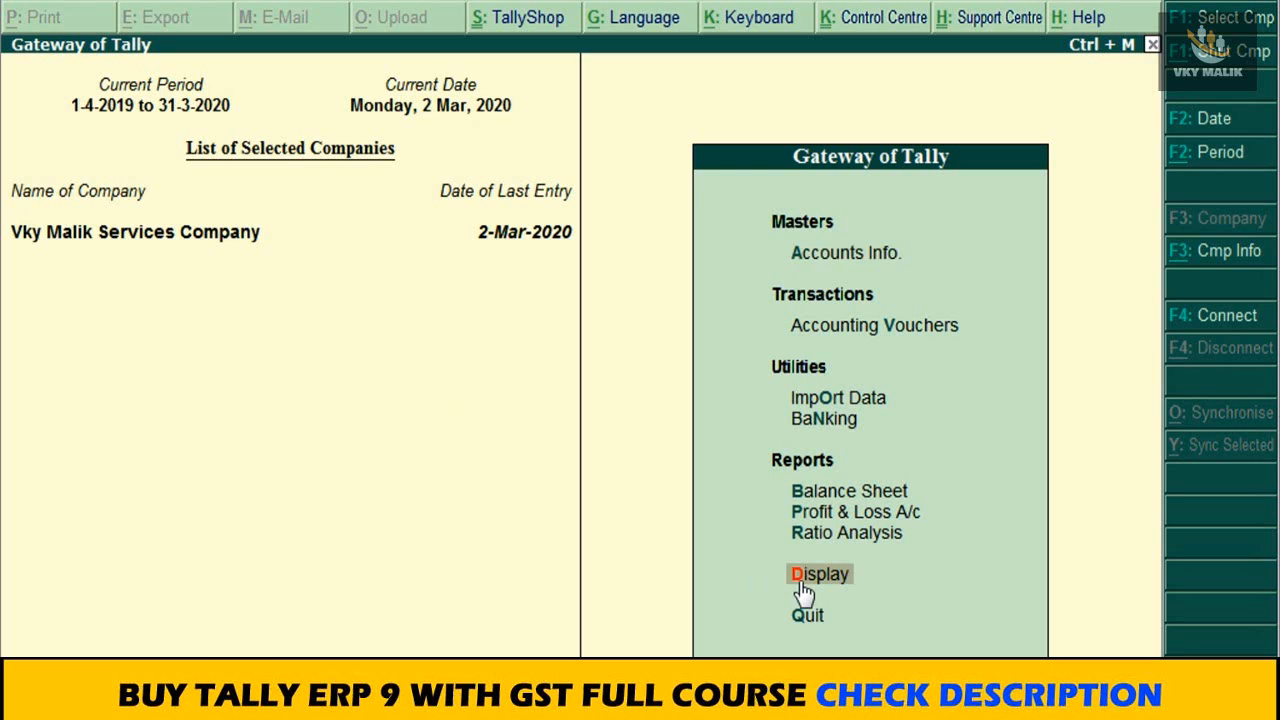
{"action": "key", "text": "Down"}
{"action": "key", "text": "Down"}
{"action": "key", "text": "Down"}
{"action": "key", "text": "Down"}
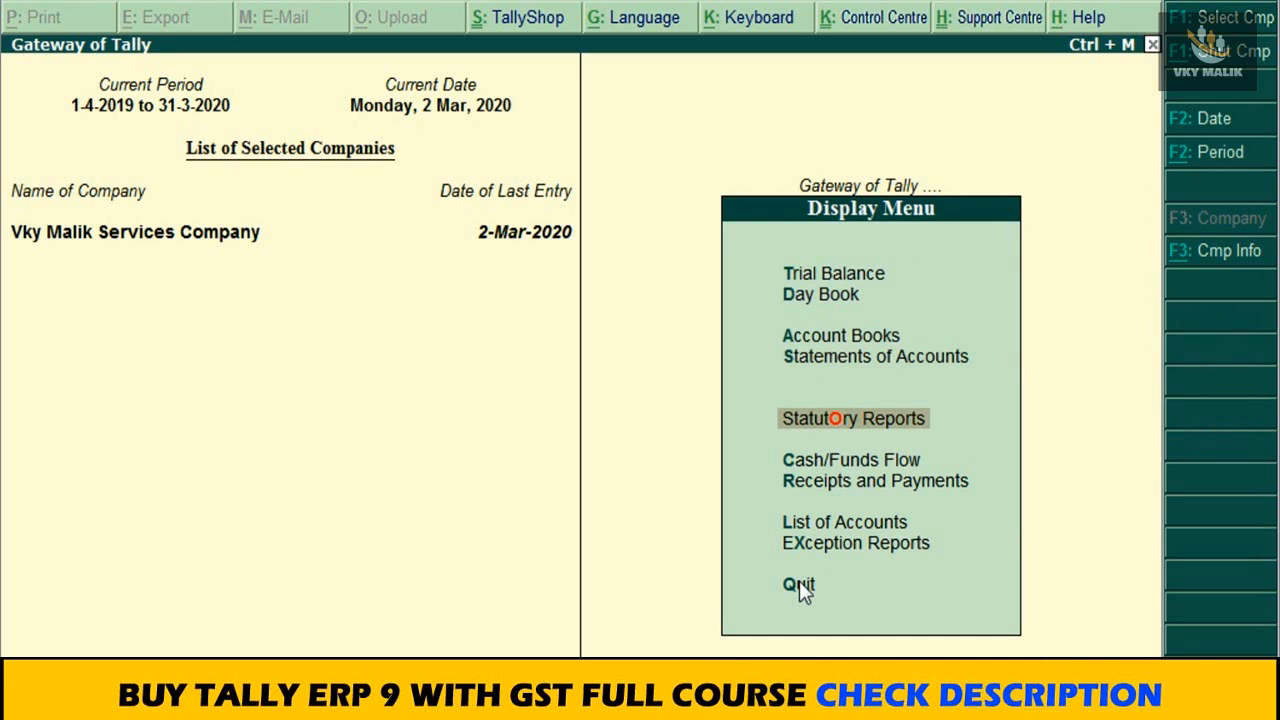
{"action": "key", "text": "Return"}
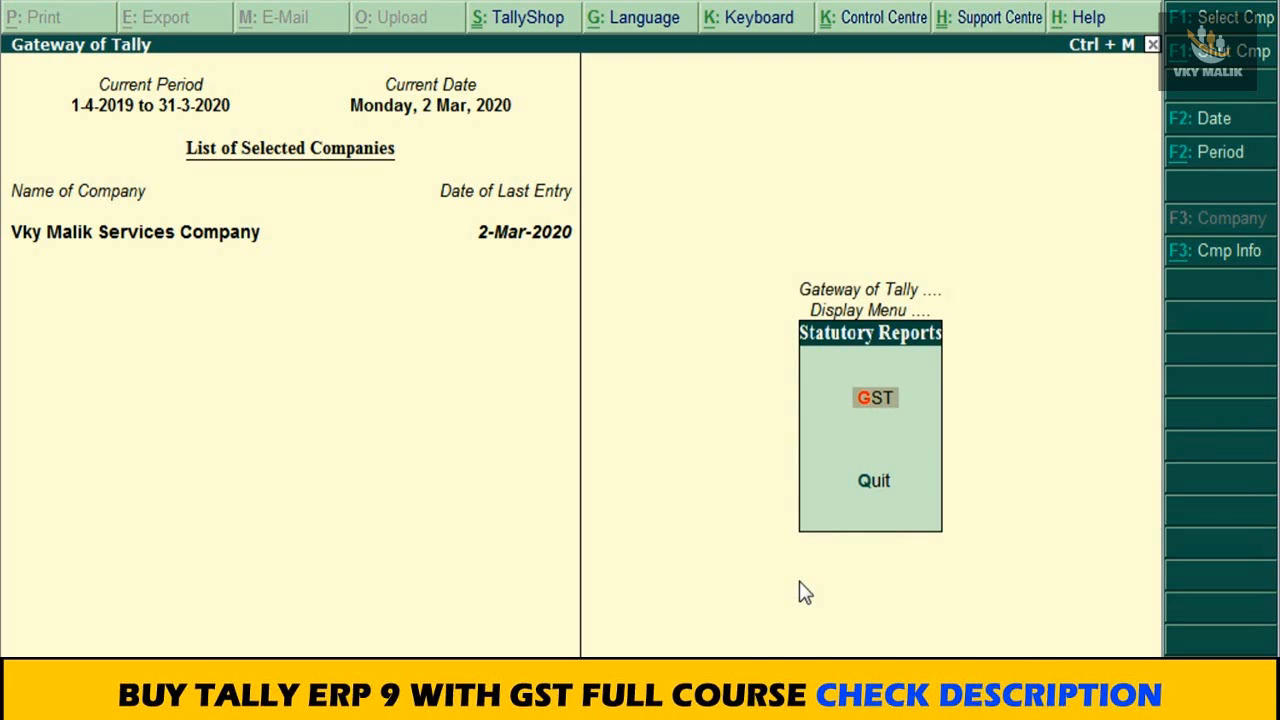
{"action": "key", "text": "Return"}
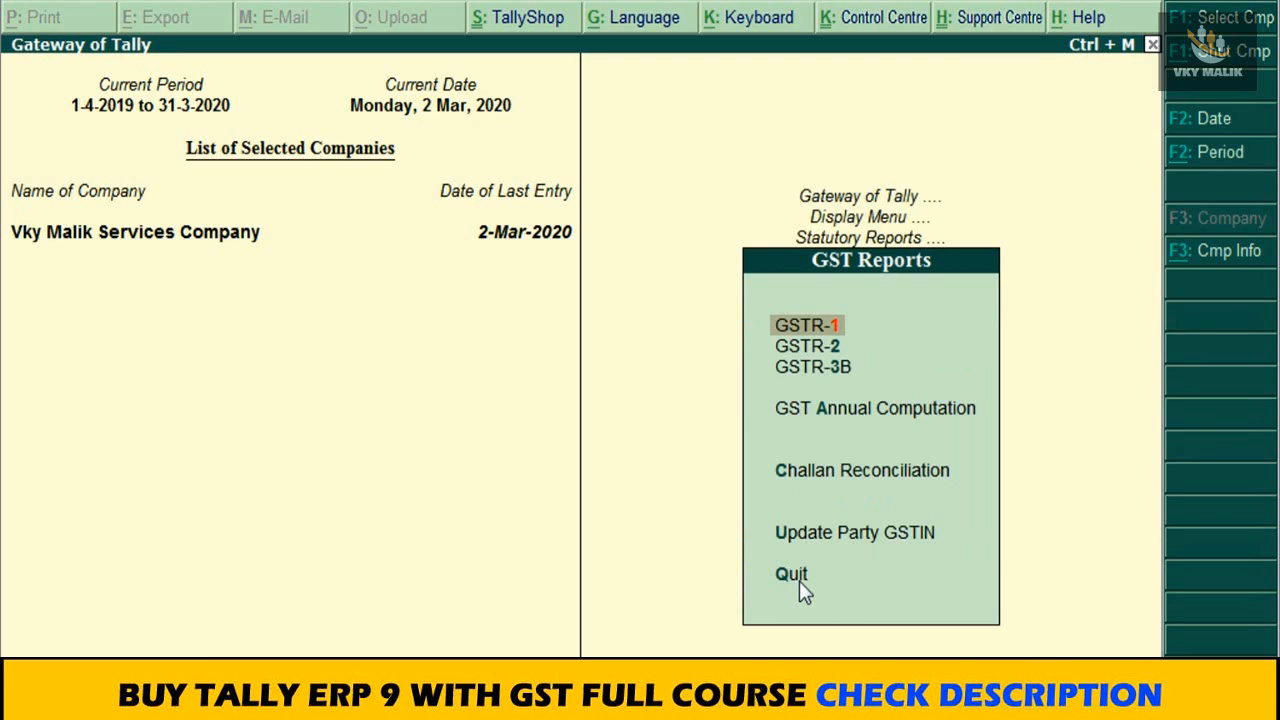
Step: Open the GSTR-2 return and set its period from 1-4-2019 to 2-3-2020
{"action": "key", "text": "Down"}
{"action": "key", "text": "Down"}
{"action": "key", "text": "Up"}
{"action": "key", "text": "Up"}
{"action": "key", "text": "Down"}
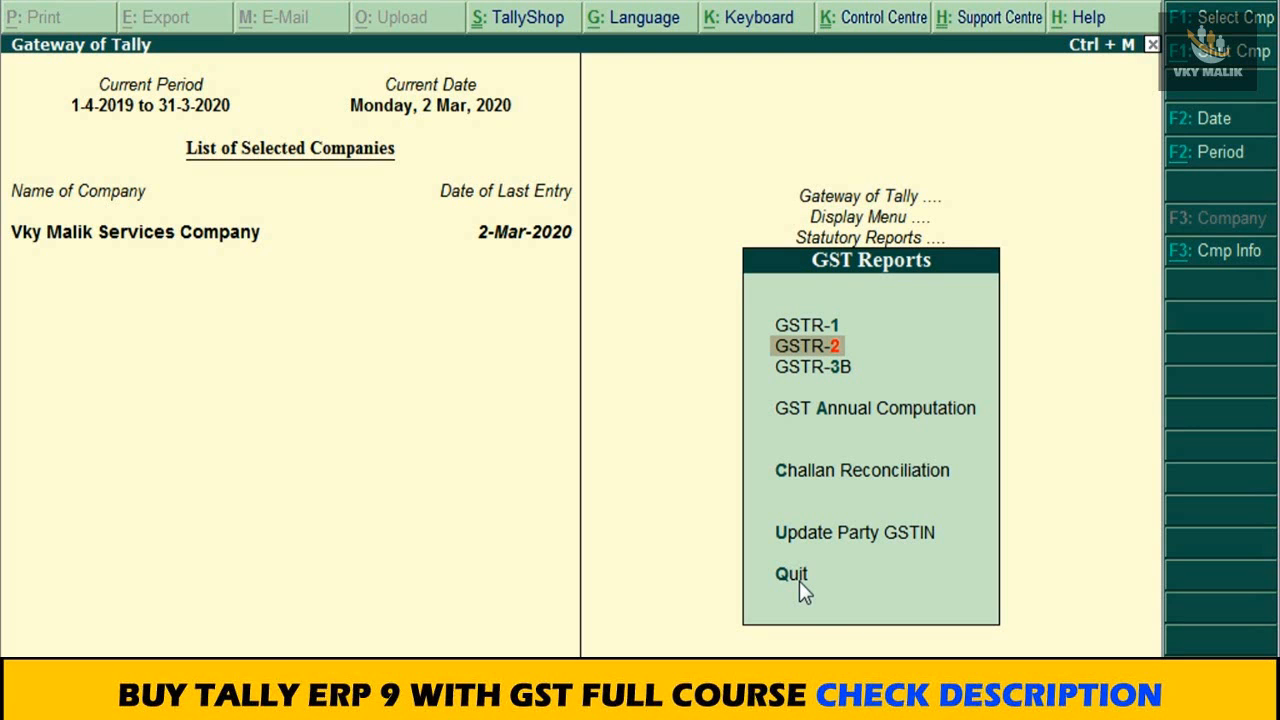
{"action": "key", "text": "Return"}
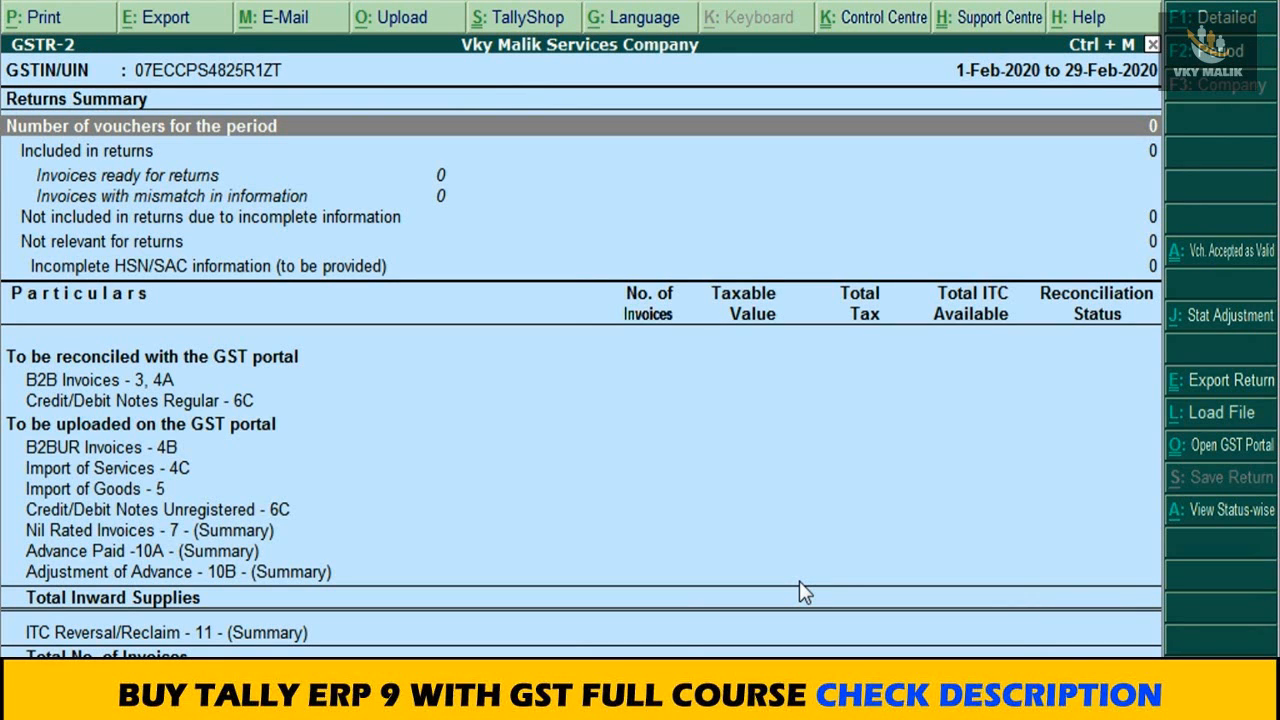
{"action": "key", "text": "F2"}
{"action": "type", "text": "1-4-2019"}
{"action": "key", "text": "Return"}
{"action": "type", "text": "2-3-2020"}
{"action": "key", "text": "Return"}
Step: Open the party register of B2B Invoices - 3, 4A from the GSTR-2 return
{"action": "key", "text": "Down"}
{"action": "key", "text": "Down"}
{"action": "key", "text": "Down"}
{"action": "key", "text": "Down"}
{"action": "key", "text": "Down"}
{"action": "key", "text": "Down"}
{"action": "key", "text": "Down"}
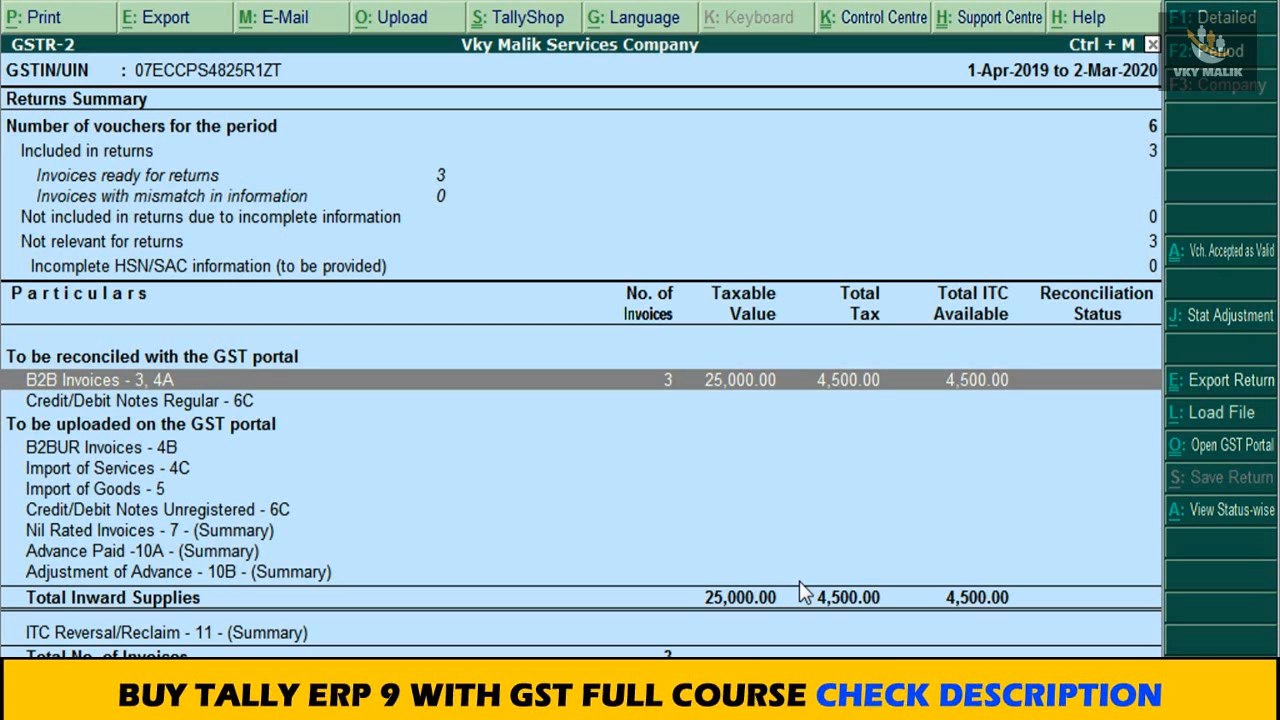
{"action": "key", "text": "Return"}
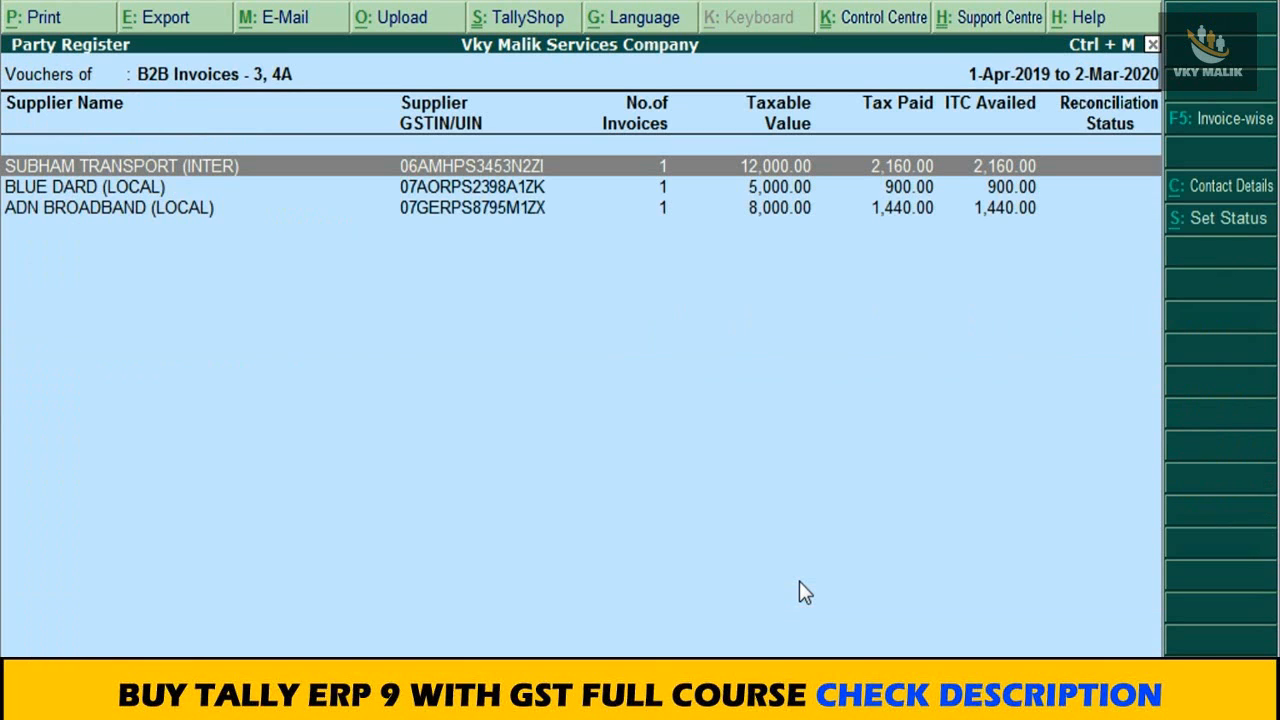
Step: Examine each supplier's taxable value, tax paid and ITC availed, and close the register and GSTR-2
{"action": "key", "text": "Down"}
{"action": "key", "text": "Down"}
{"action": "key", "text": "Up"}
{"action": "key", "text": "Up"}
{"action": "key", "text": "Down"}
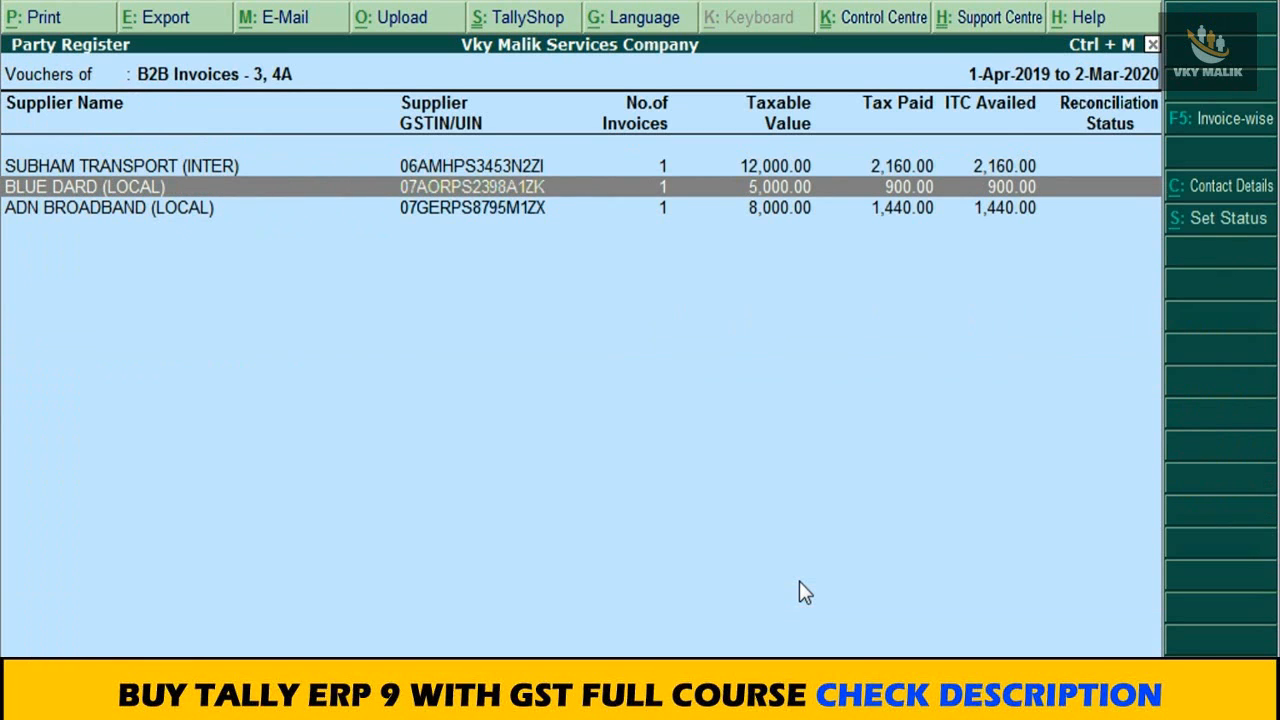
{"action": "key", "text": "Up"}
{"action": "key", "text": "Down"}
{"action": "key", "text": "Down"}
{"action": "key", "text": "Up"}
{"action": "key", "text": "Down"}
{"action": "key", "text": "Up"}
{"action": "key", "text": "Up"}
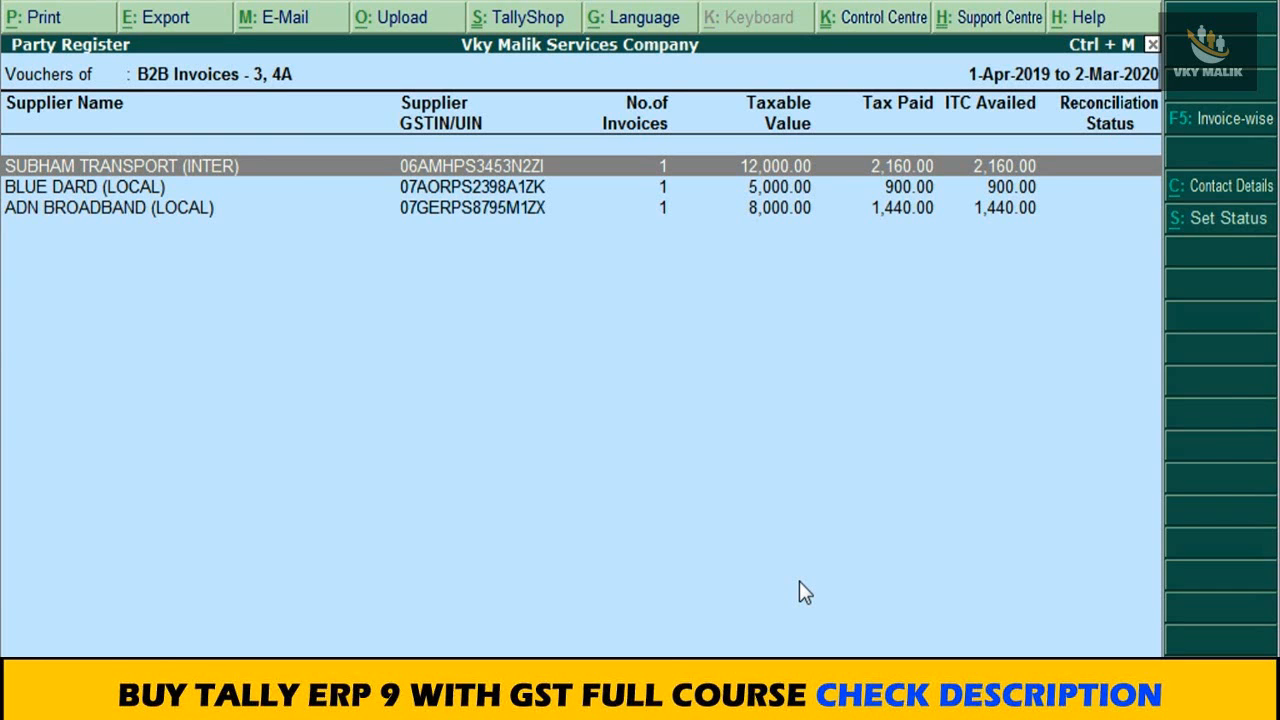
{"action": "key", "text": "Escape"}
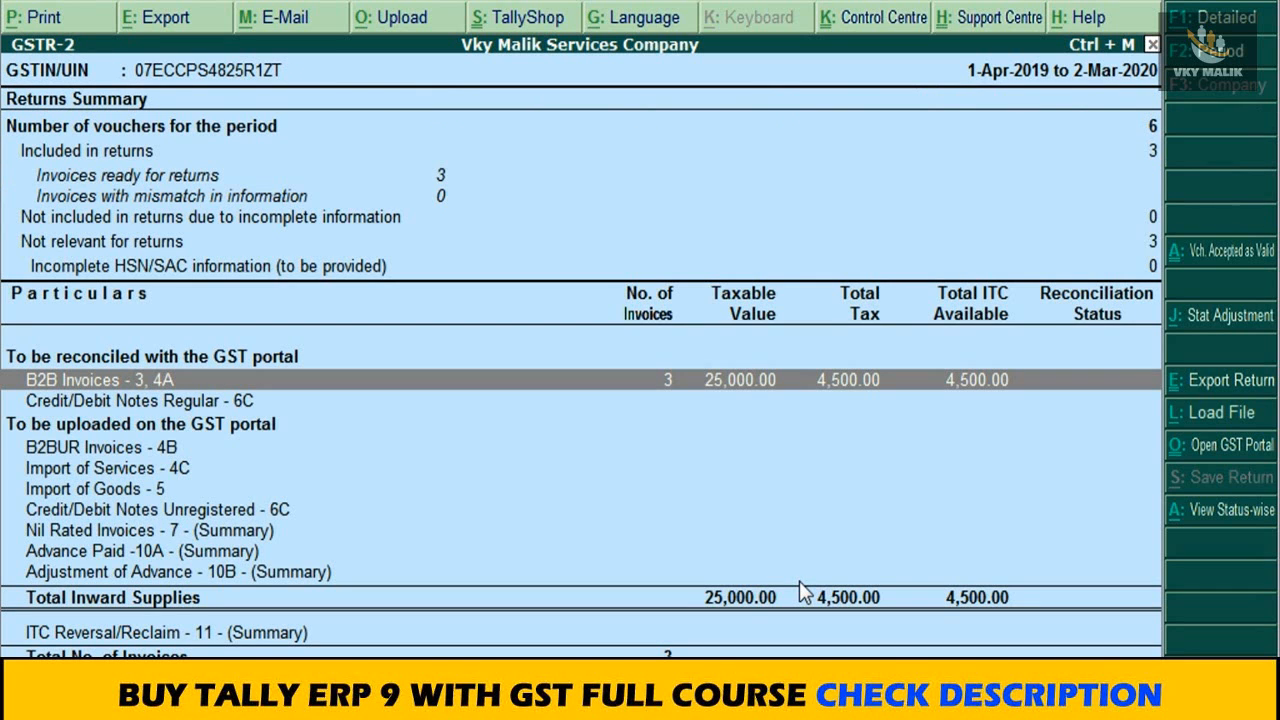
{"action": "key", "text": "Up"}
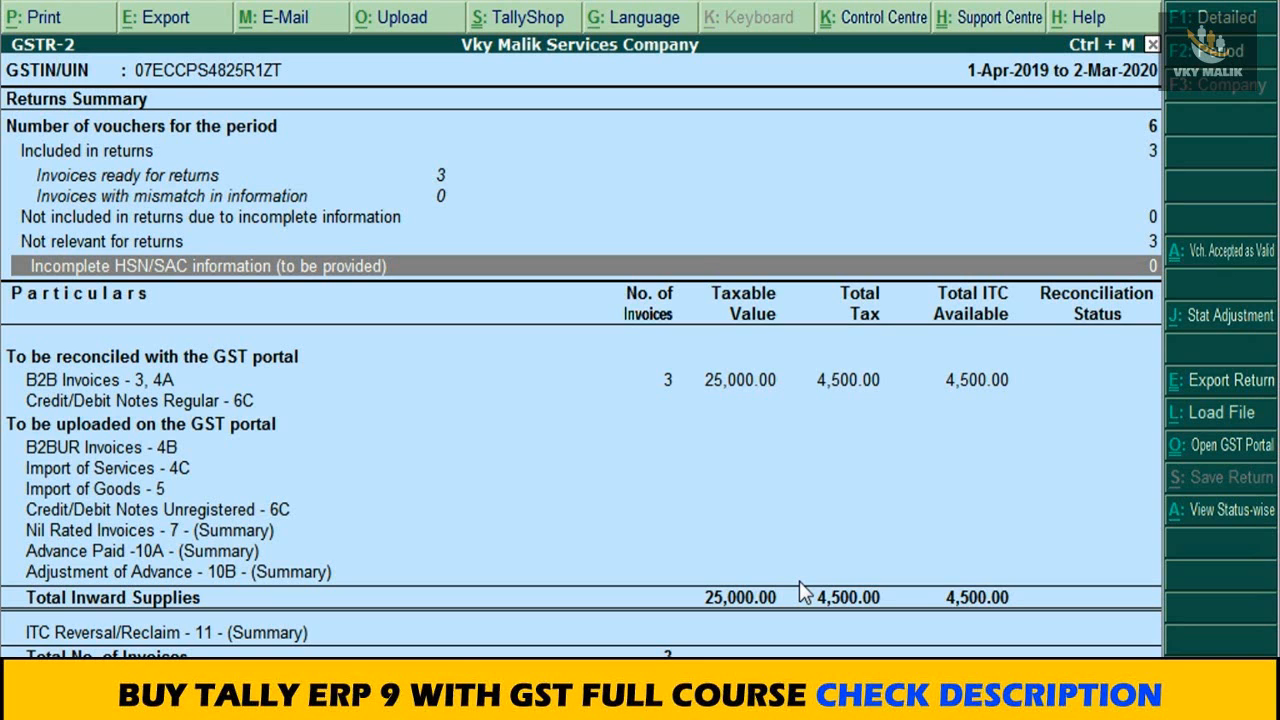
{"action": "key", "text": "Escape"}
Step: Open the GSTR-1 return for the period 1-Apr-2019 to 2-Mar-2020
{"action": "key", "text": "Up"}
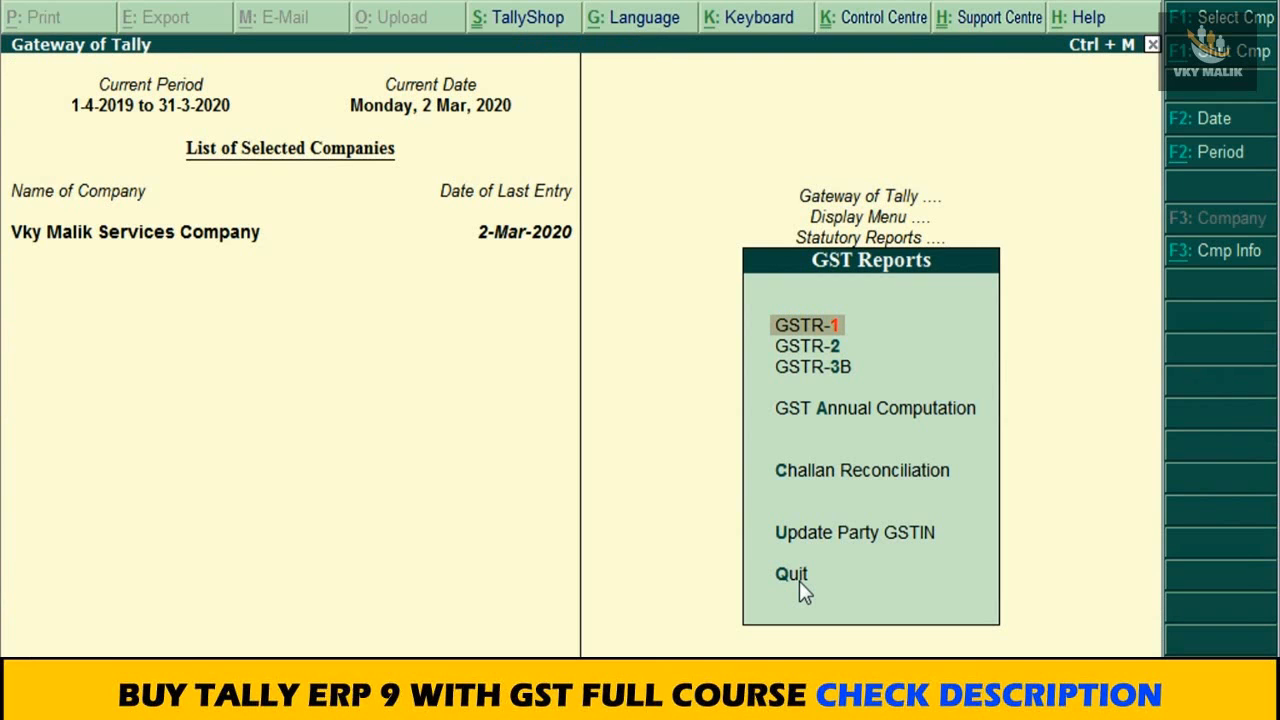
{"action": "key", "text": "Return"}
{"action": "key", "text": "F2"}
{"action": "type", "text": "0"}
{"action": "key", "text": "BackSpace"}
{"action": "key", "text": "Return"}
{"action": "key", "text": "BackSpace"}
{"action": "key", "text": "Return"}
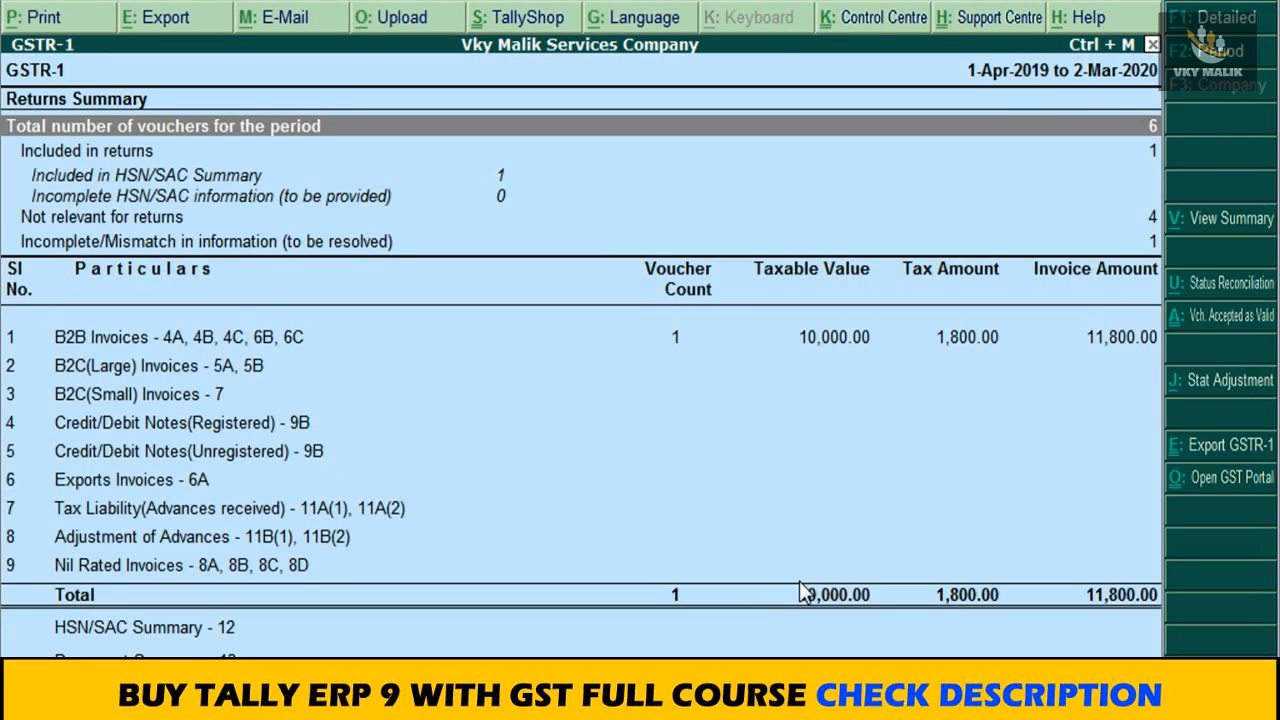
Step: Review the GSTR-1 returns summary and open the voucher register of B2B Invoices - 4A, 4B, 4C, 6B, 6C
{"action": "key", "text": "Down"}
{"action": "key", "text": "Down"}
{"action": "key", "text": "Down"}
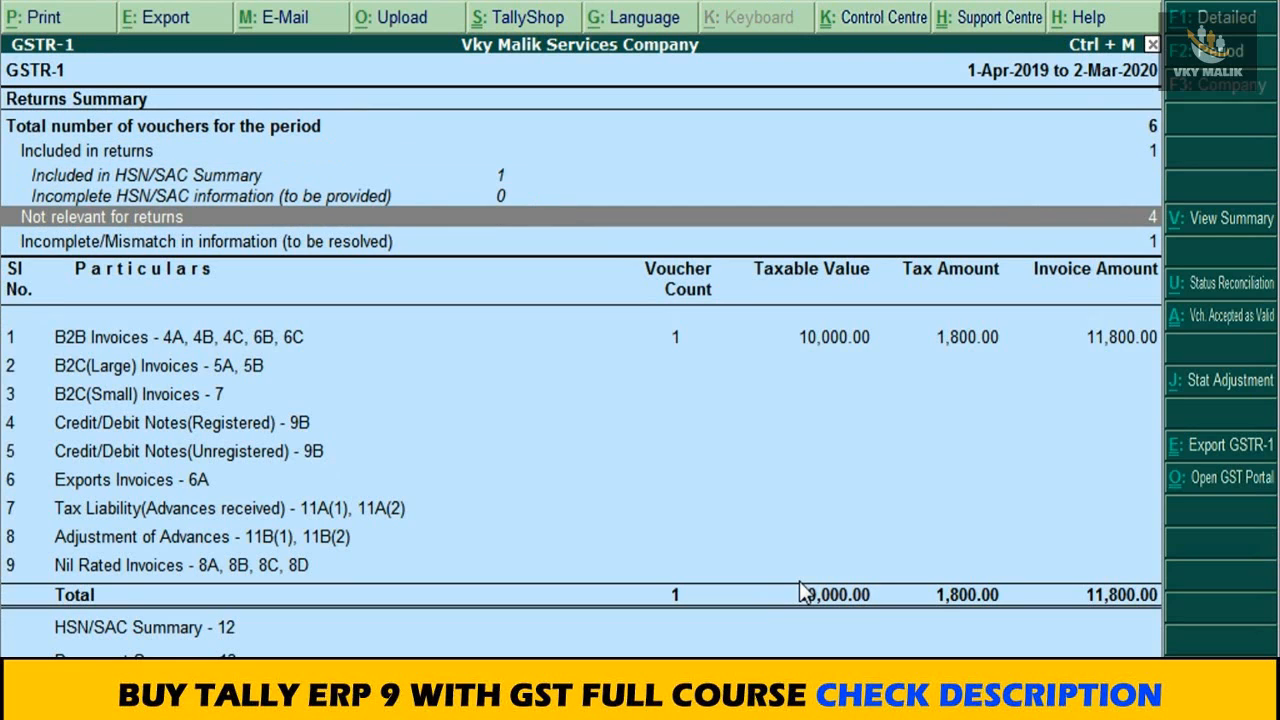
{"action": "key", "text": "Down"}
{"action": "key", "text": "Up"}
{"action": "key", "text": "Down"}
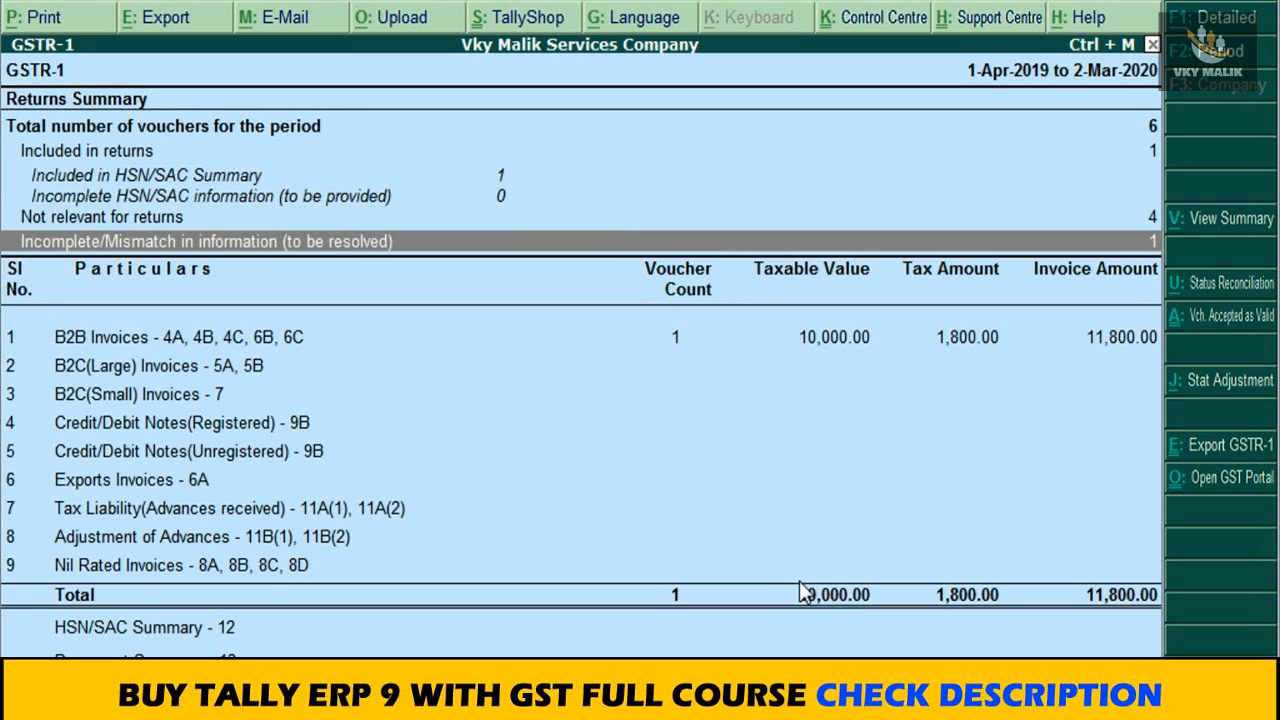
{"action": "key", "text": "Down"}
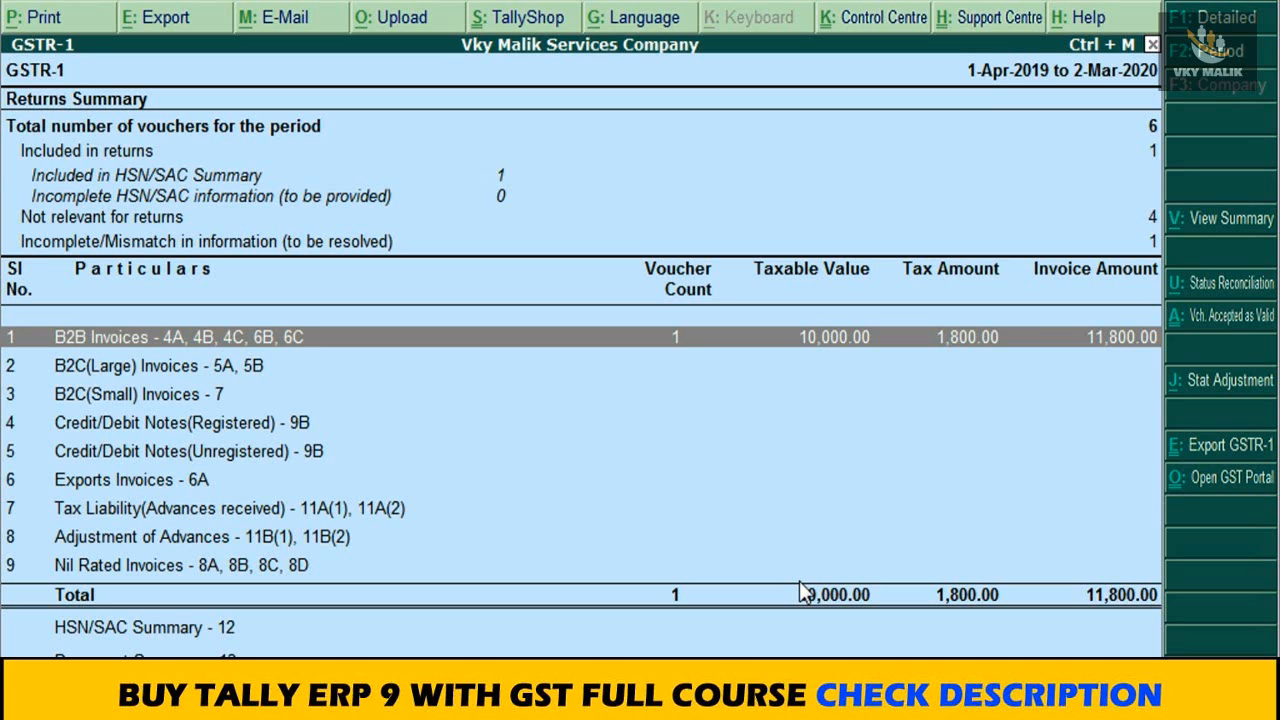
{"action": "key", "text": "Return"}
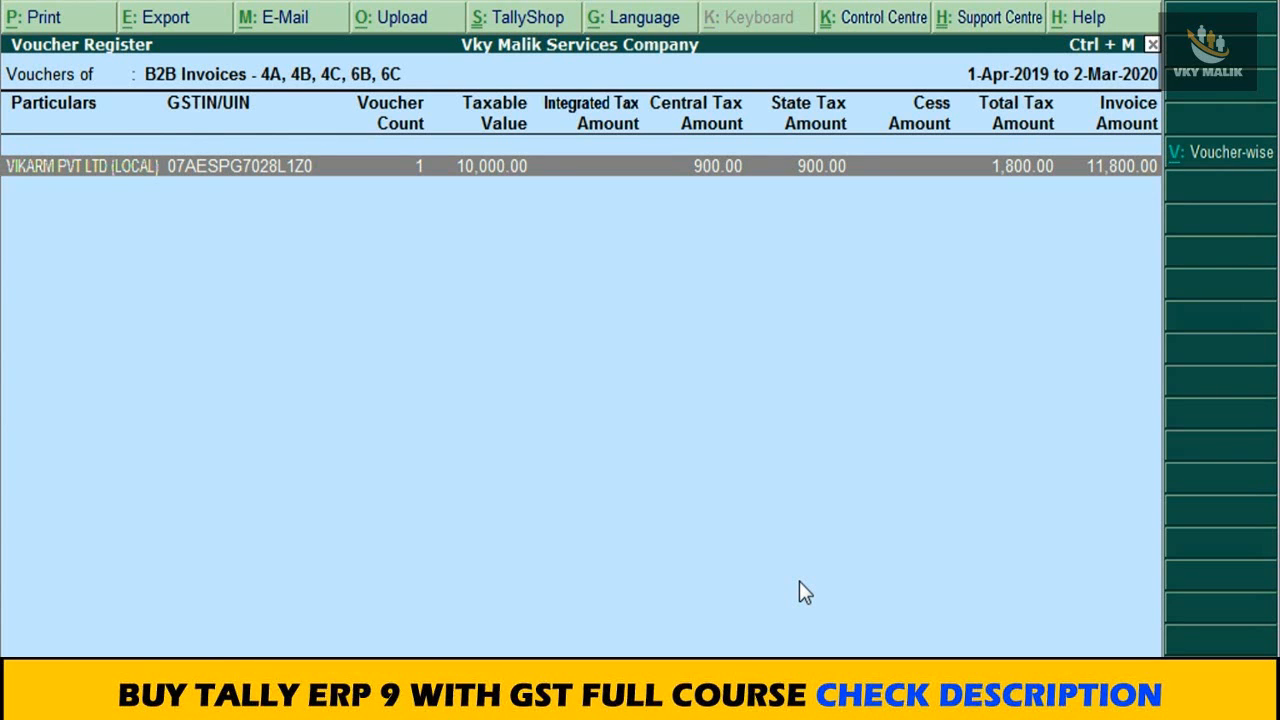
Step: Close the B2B register and open the VERVE EDUCARE (INTERSTATE) sales voucher from GSTR-1's incomplete/mismatch exceptions for resolution
{"action": "key", "text": "Escape"}
{"action": "key", "text": "Up"}
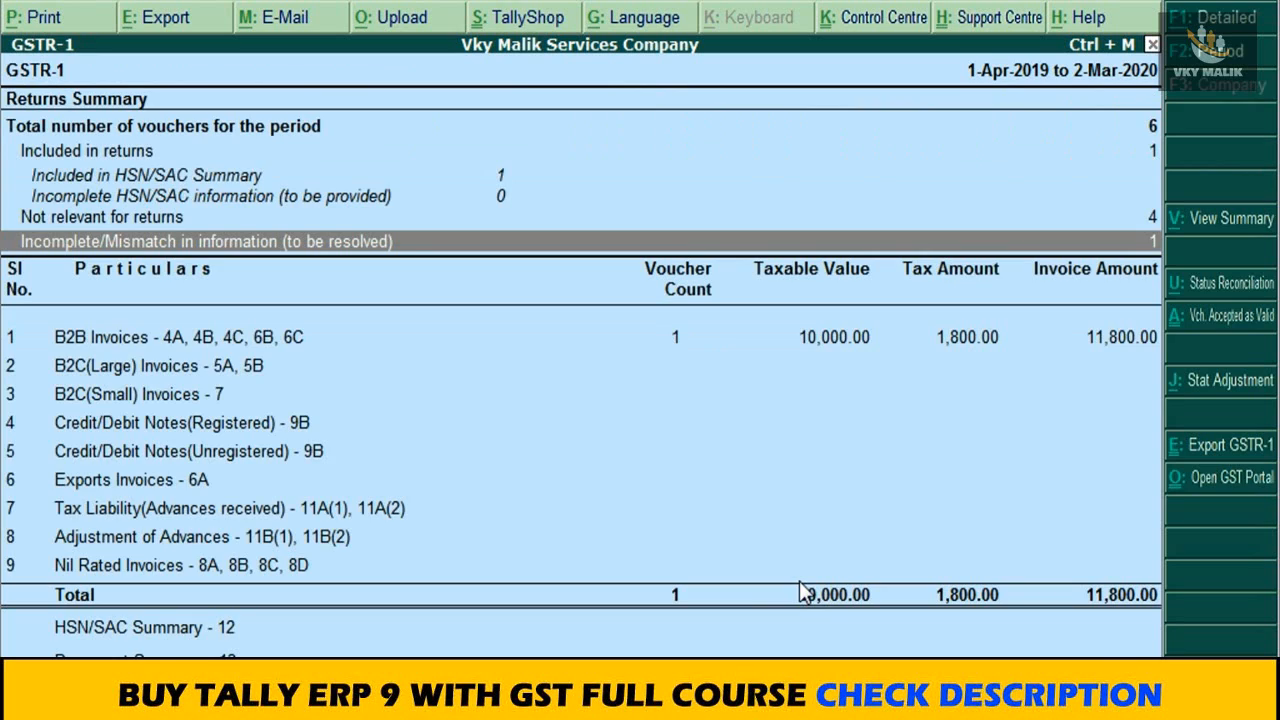
{"action": "key", "text": "Return"}
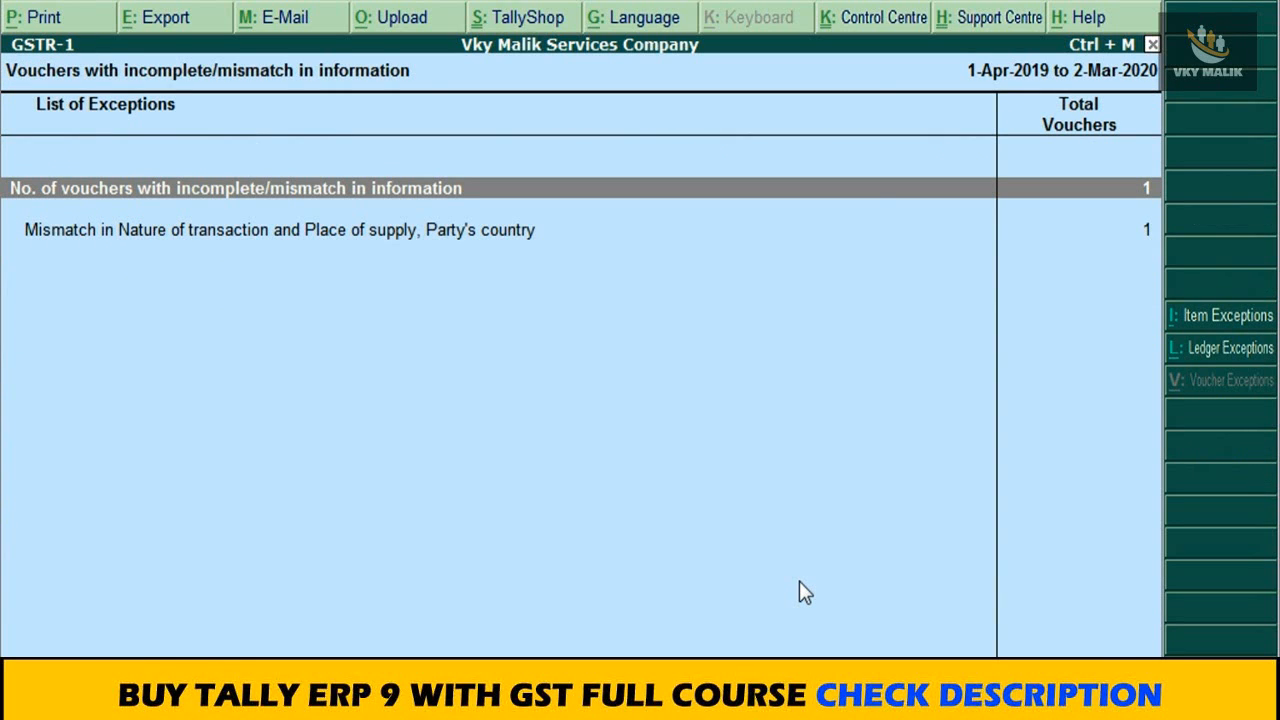
{"action": "key", "text": "Return"}
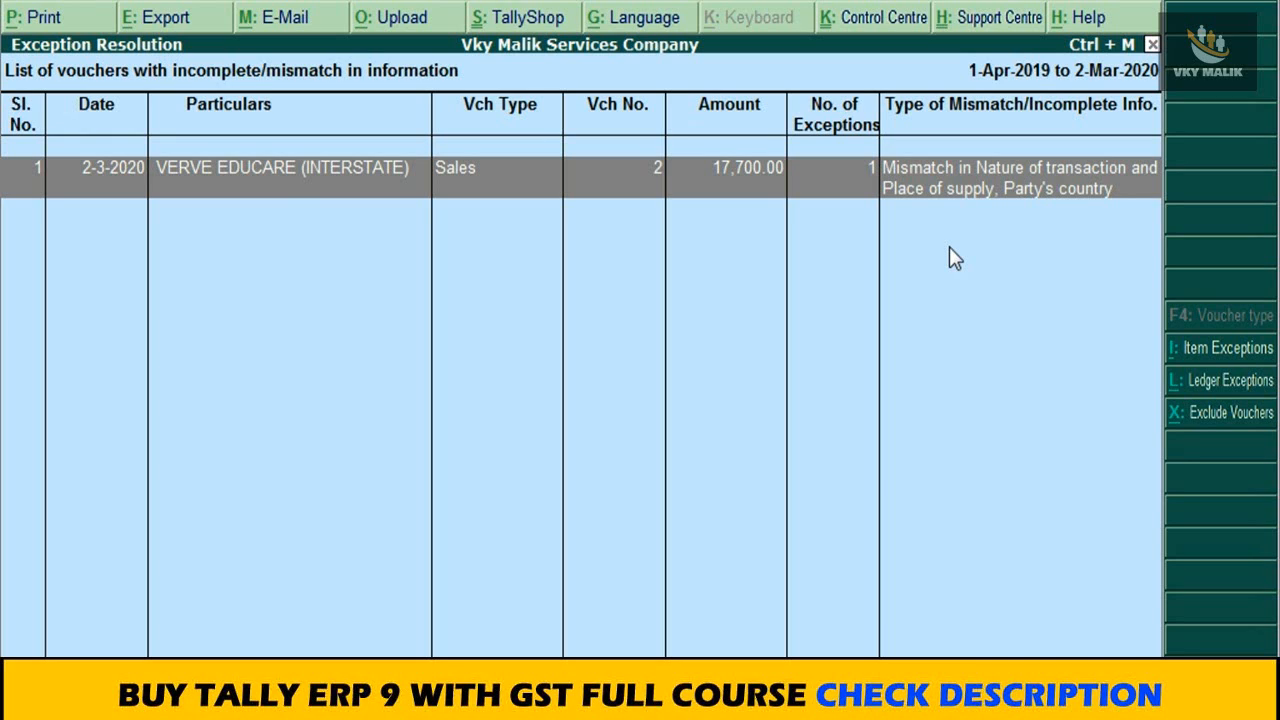
{"action": "key", "text": "Return"}
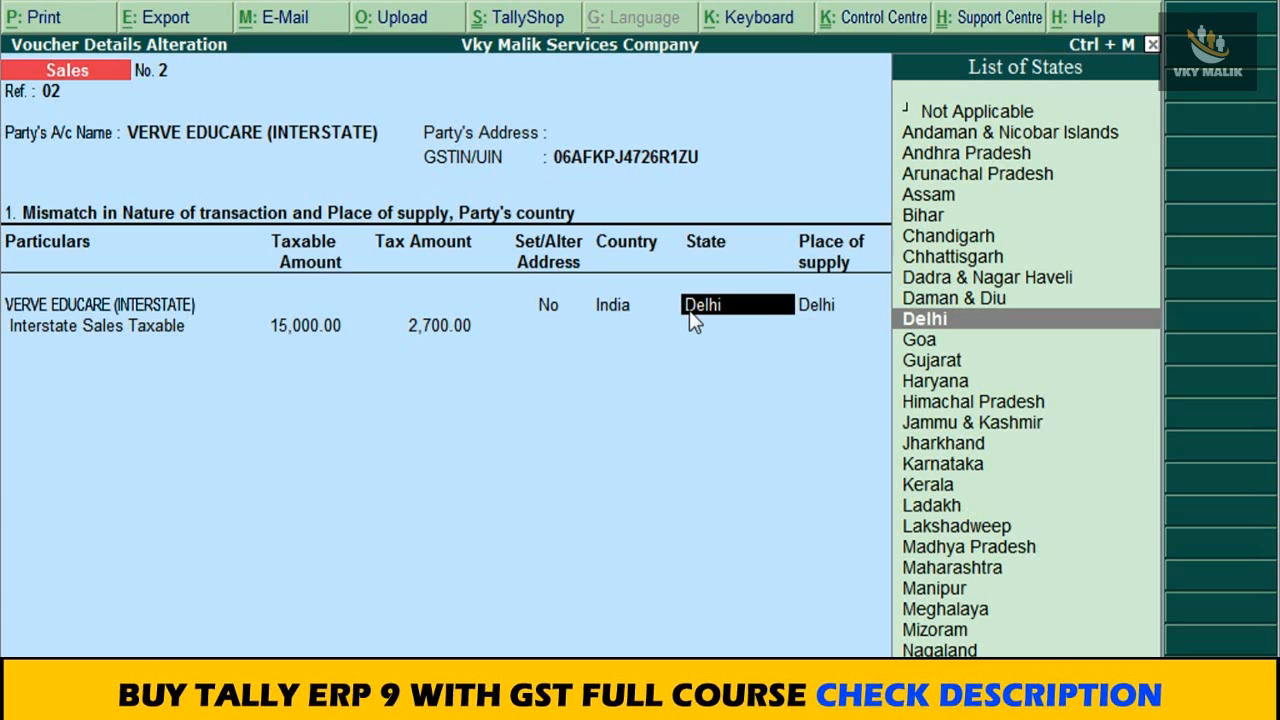
Step: Set both the state and the place of supply of VERVE EDUCARE (INTERSTATE) to Haryana and save the voucher details
{"action": "type", "text": "Har"}
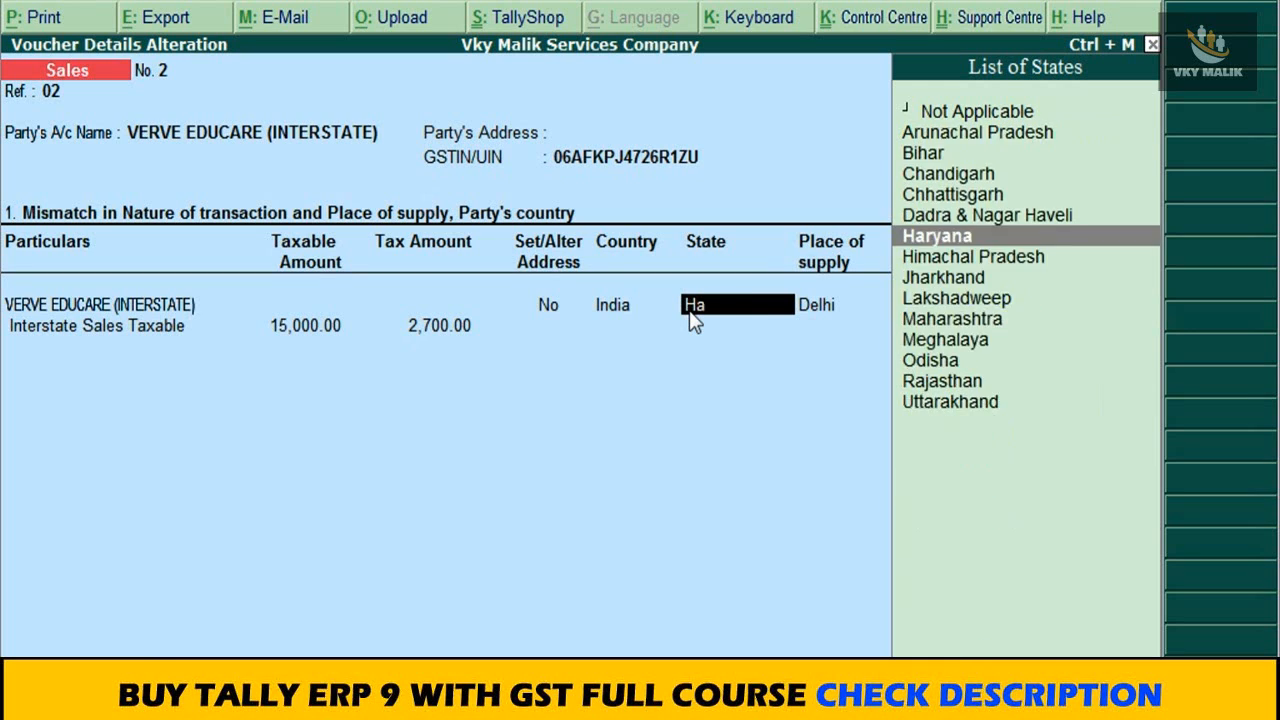
{"action": "key", "text": "Return"}
{"action": "key", "text": "Return"}
{"action": "key", "text": "Return"}
{"action": "left_click", "coordinate": [688, 310]}
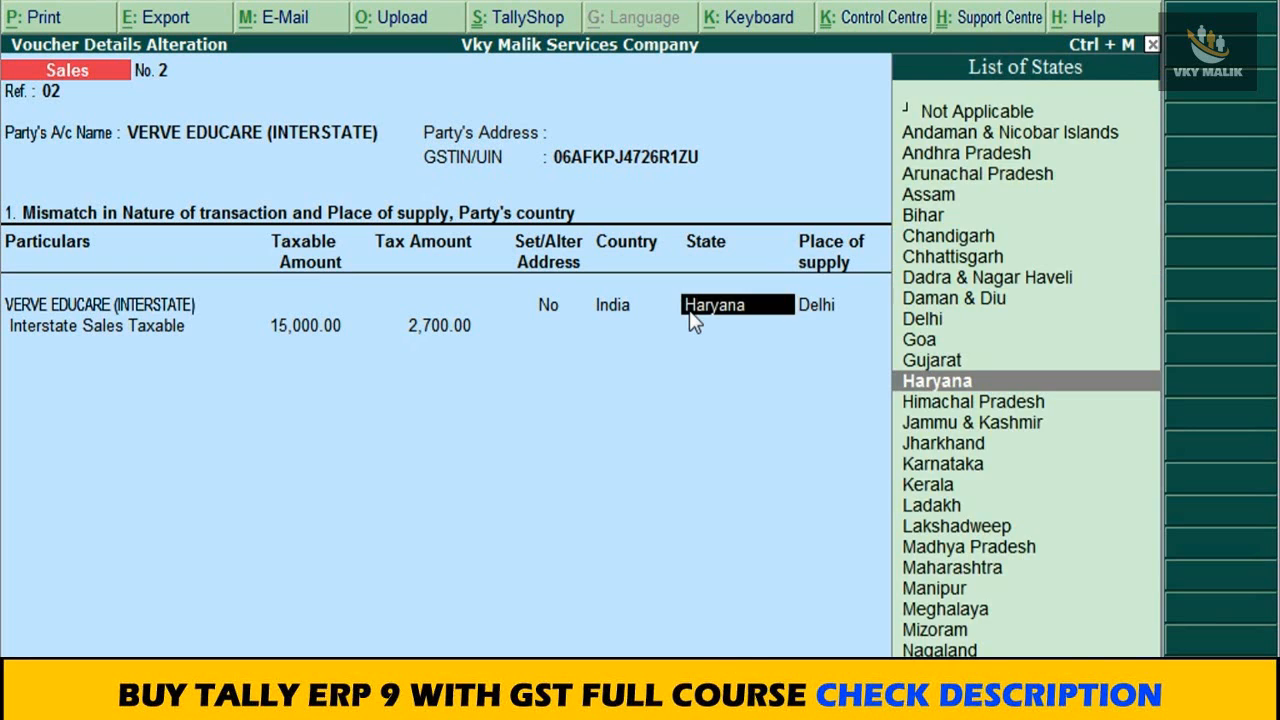
{"action": "key", "text": "Return"}
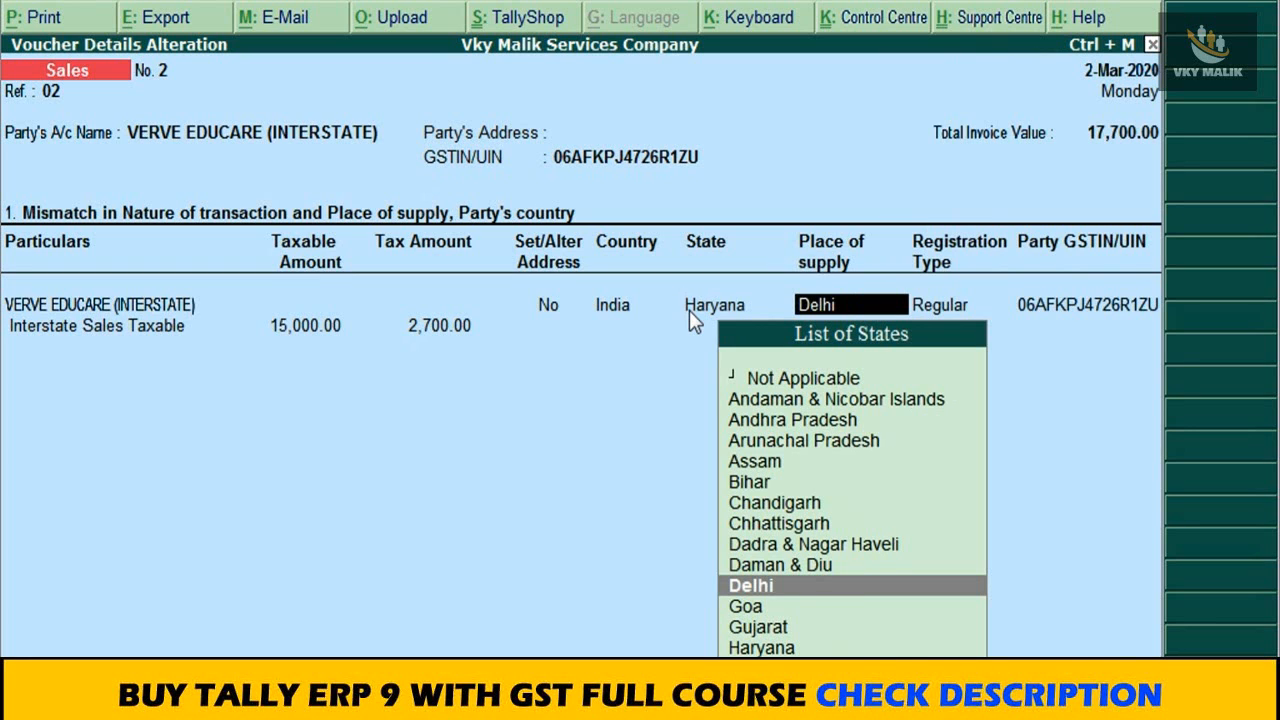
{"action": "type", "text": "Har"}
{"action": "key", "text": "Return"}
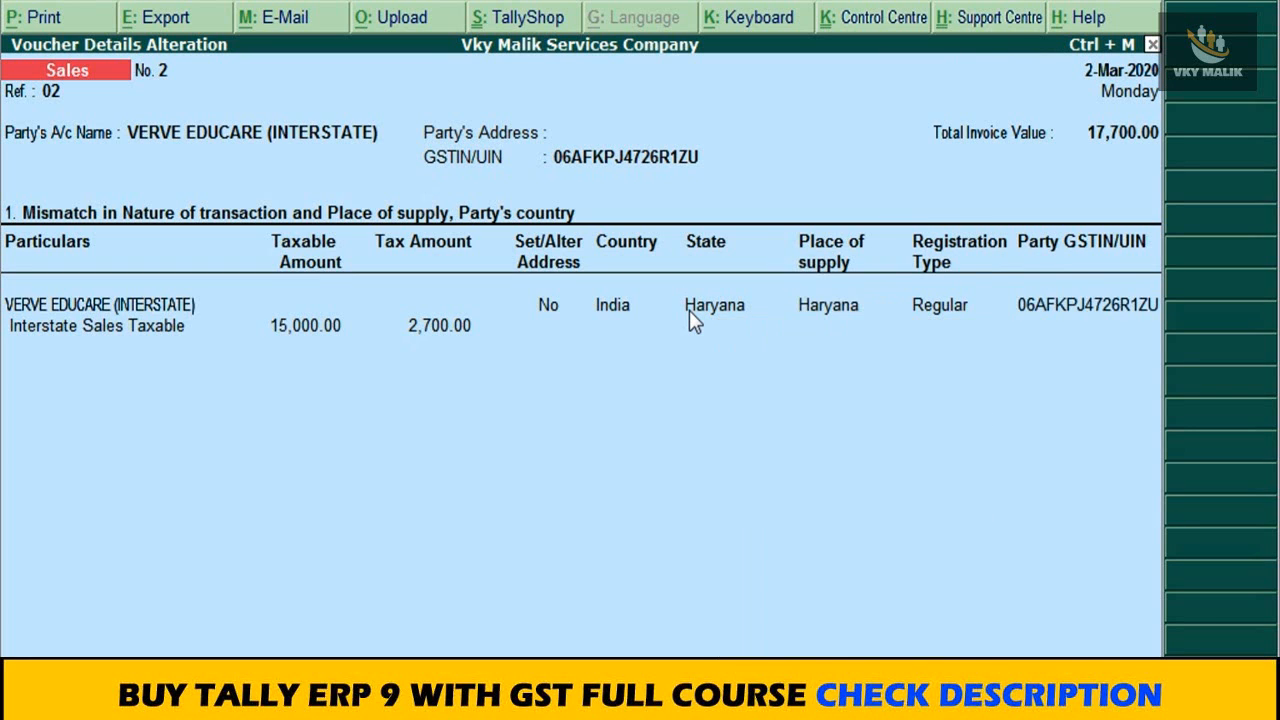
{"action": "key", "text": "Return"}
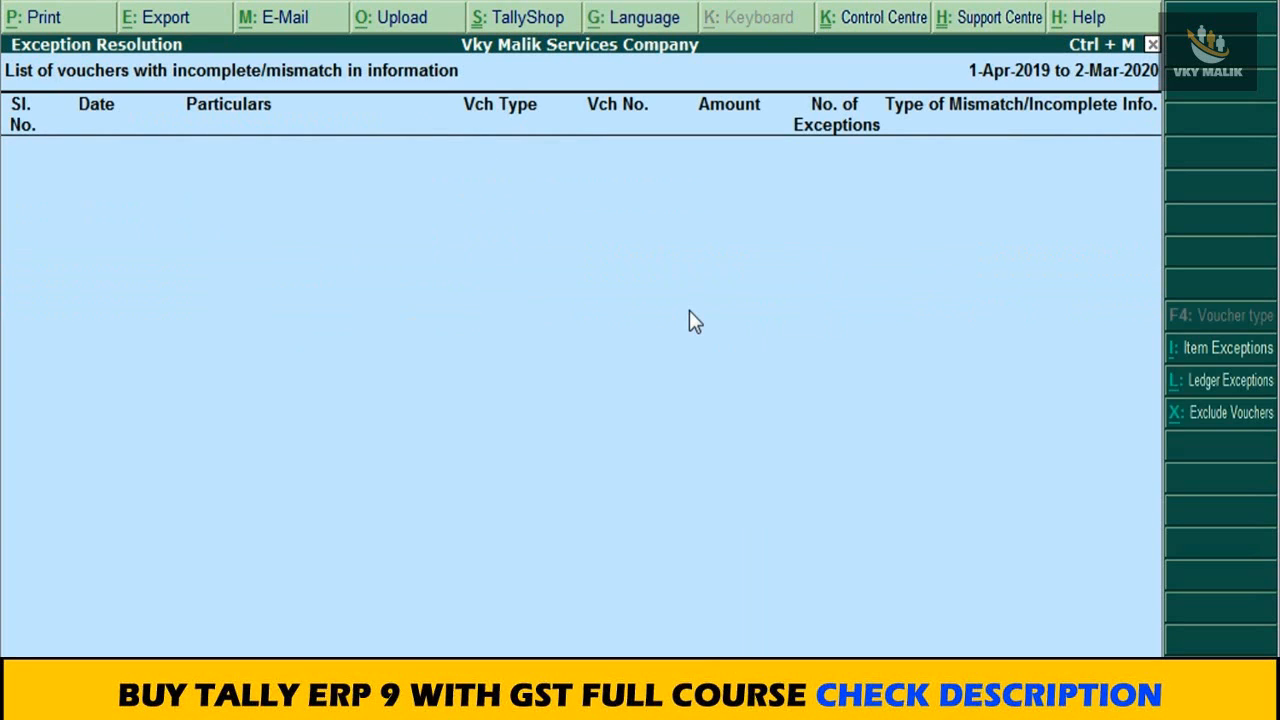
Step: Return to the GSTR-1 returns summary and check the totals of B2B Invoices - 4A, 4B, 4C, 6B, 6C
{"action": "key", "text": "Escape"}
{"action": "key", "text": "Escape"}
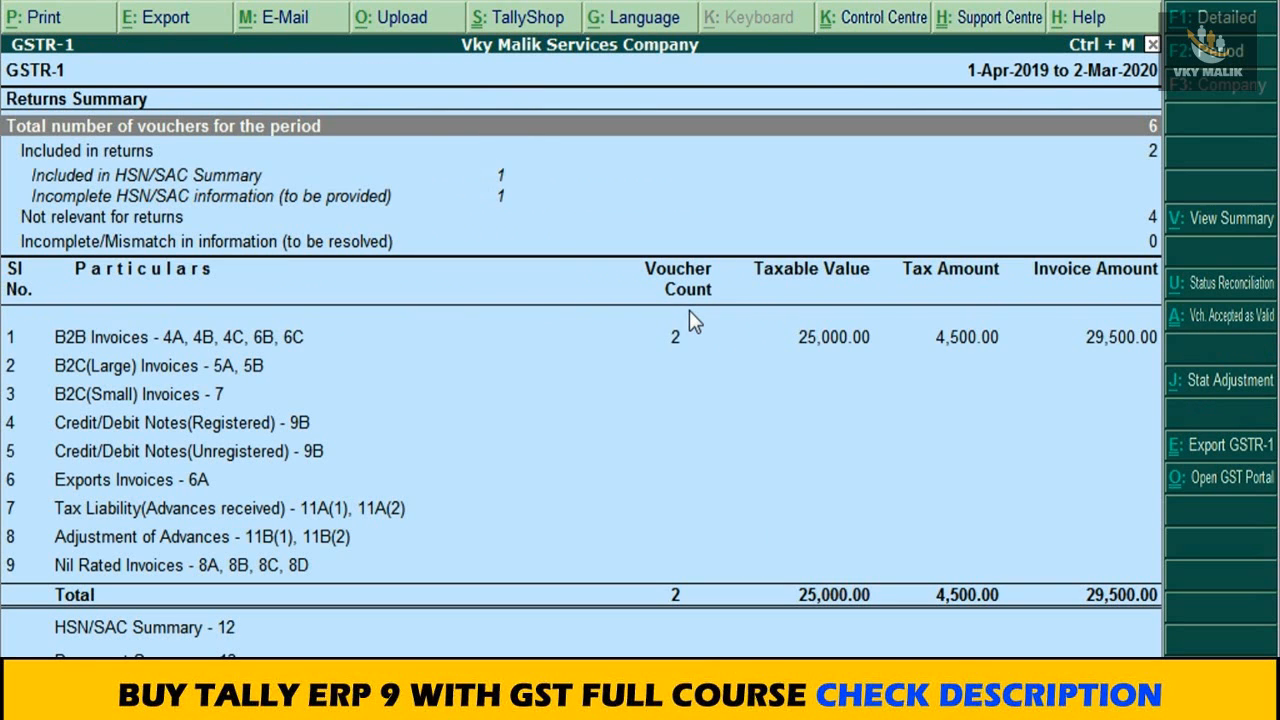
{"action": "key", "text": "Down"}
{"action": "key", "text": "Down"}
{"action": "key", "text": "Down"}
{"action": "key", "text": "Down"}
{"action": "key", "text": "Down"}
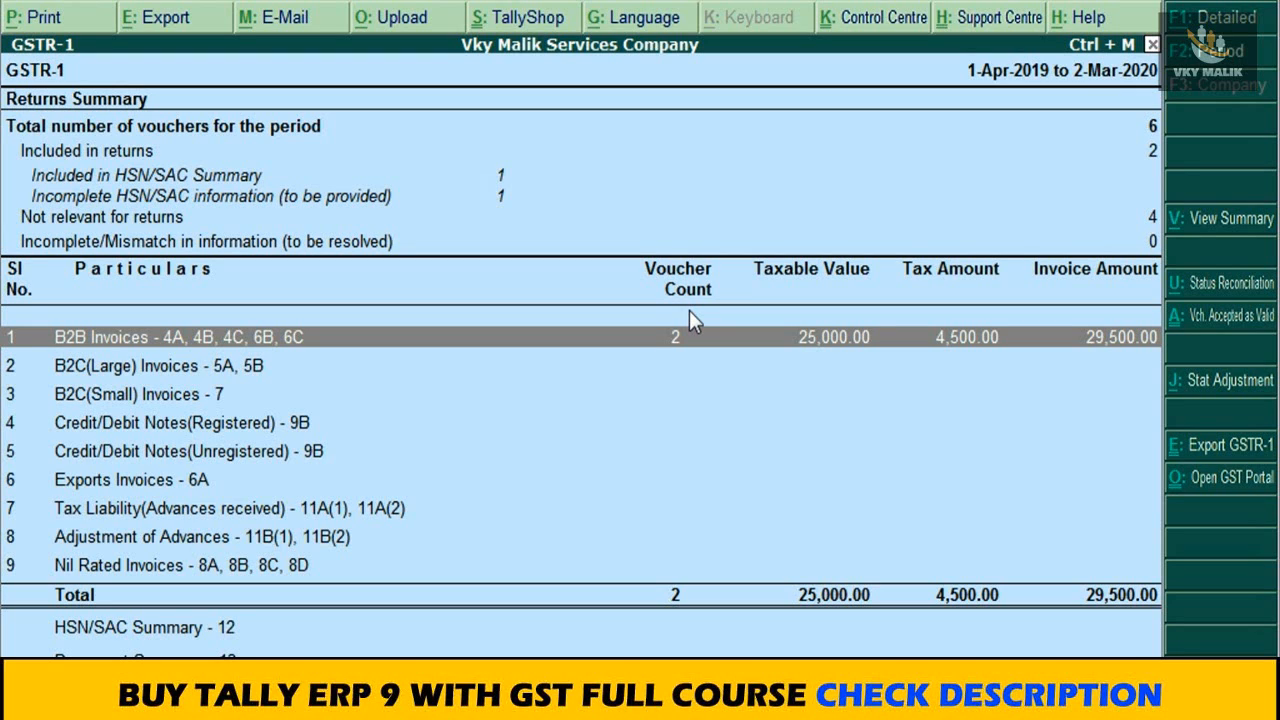
Step: Close the GSTR-1 return and the GST reports, going back to the Gateway of Tally
{"action": "key", "text": "Escape"}
{"action": "key", "text": "Escape"}
{"action": "key", "text": "Escape"}
{"action": "key", "text": "Escape"}
{"action": "key", "text": "Escape"}
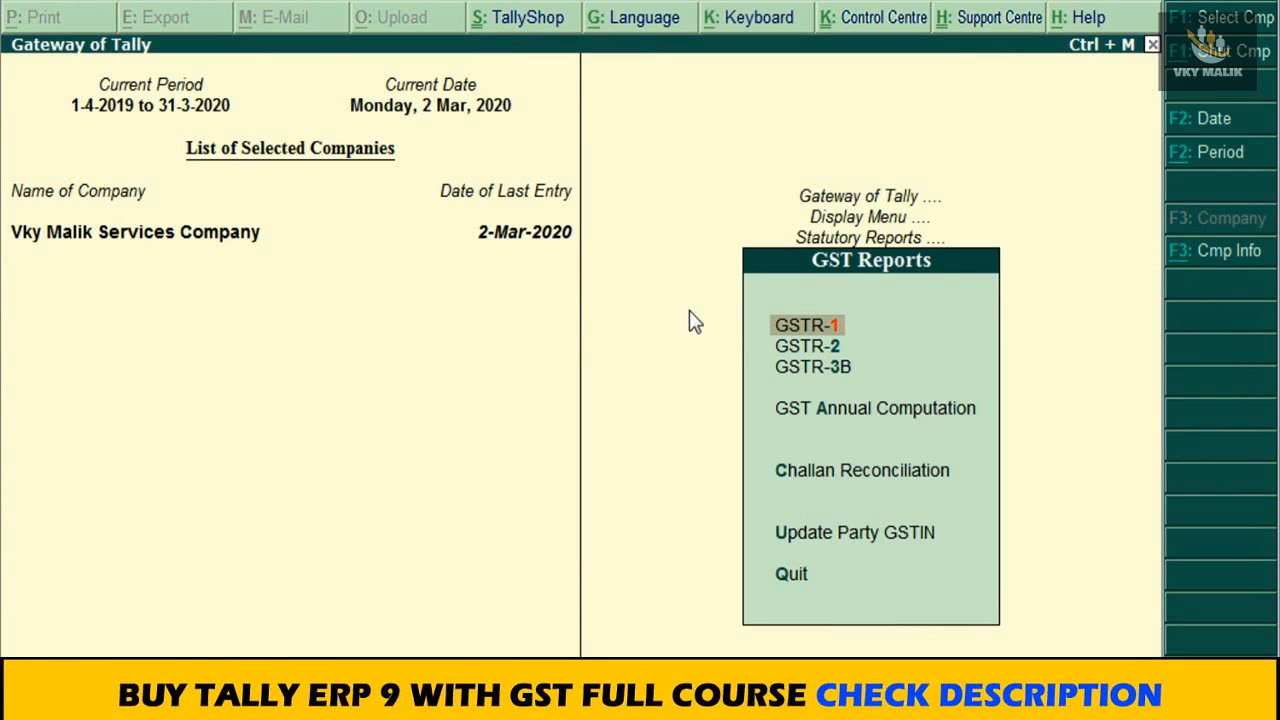
{"action": "key", "text": "n"}
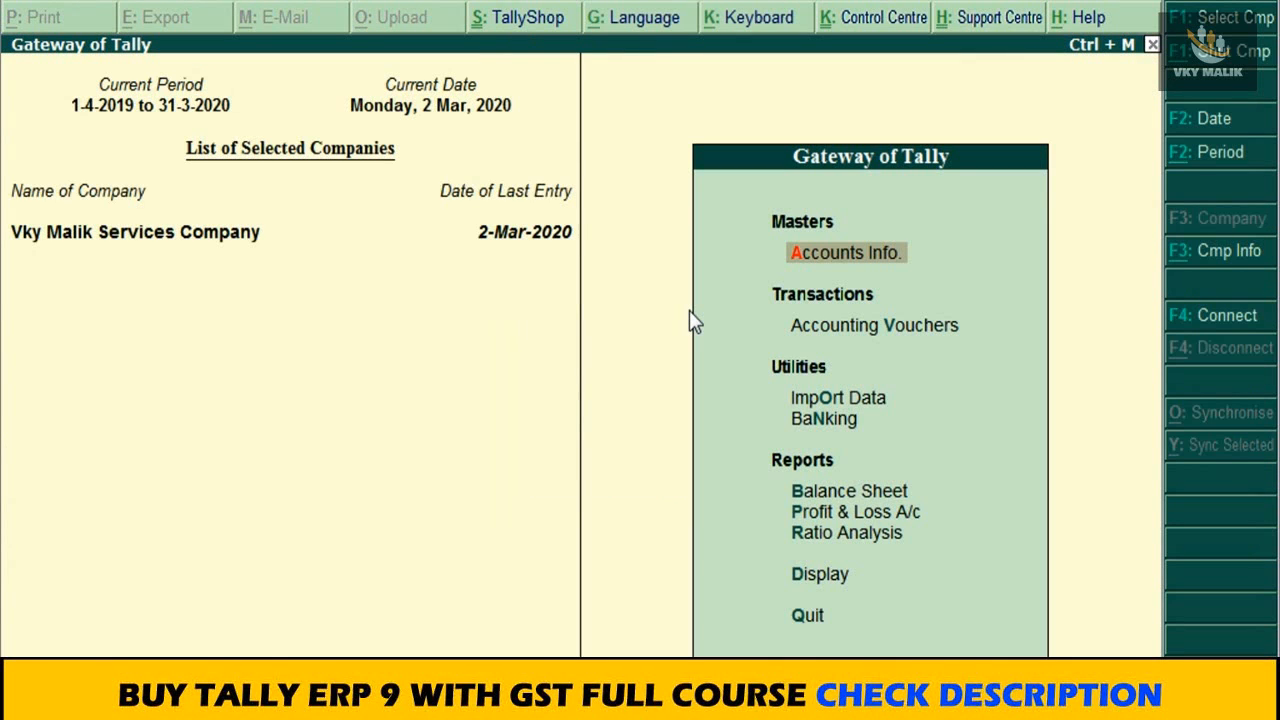